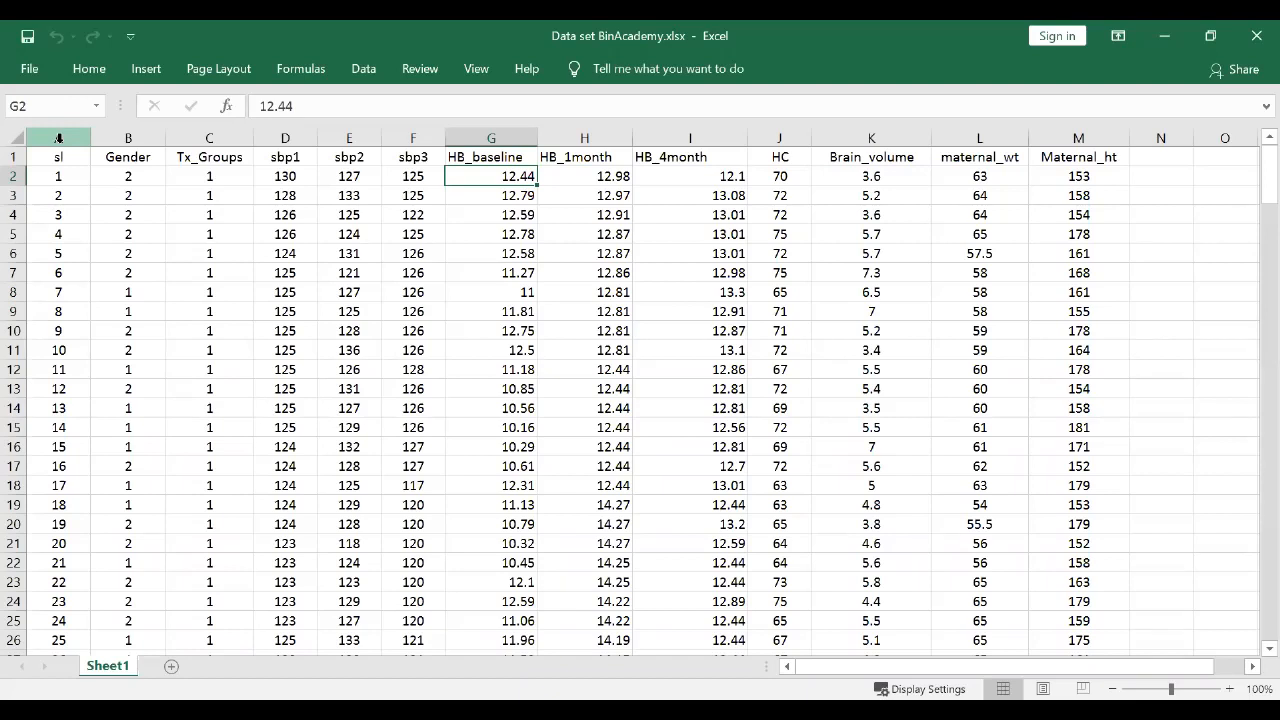
- Review the sl and Gender columns of the data set, including how gender is coded
{"action": "left_click", "coordinate": [58, 138]}
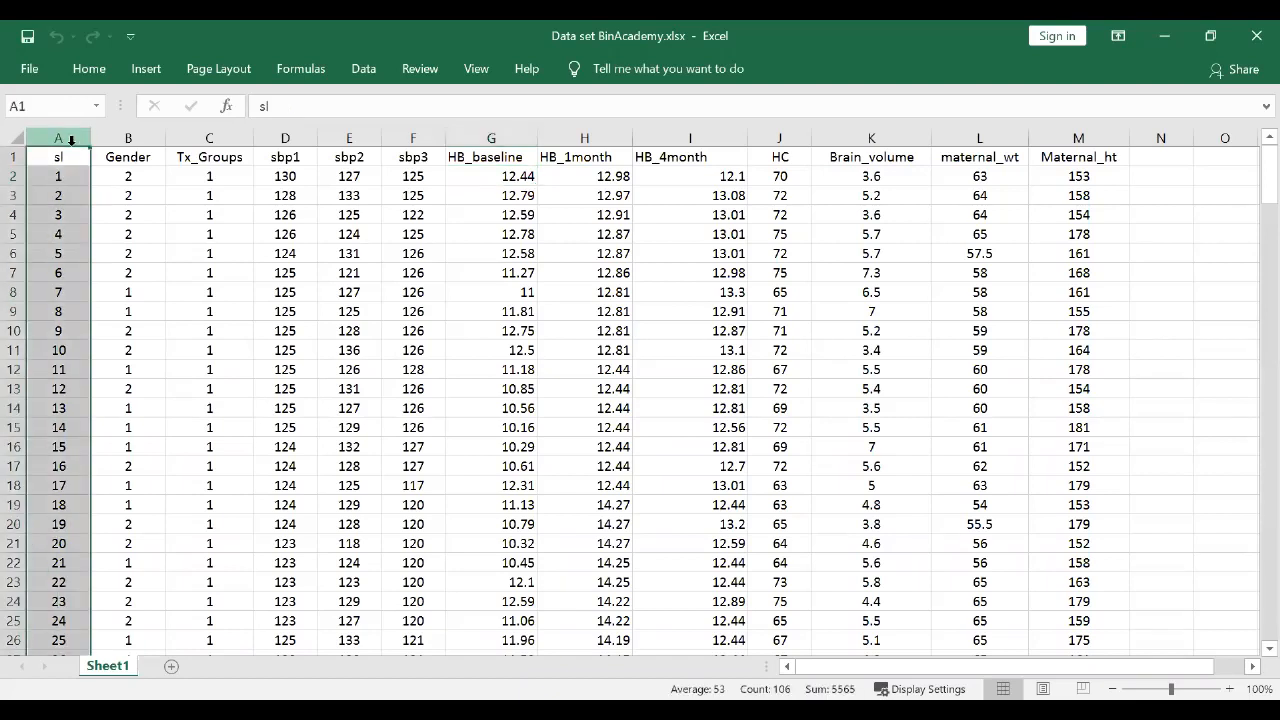
{"action": "left_click", "coordinate": [130, 138]}
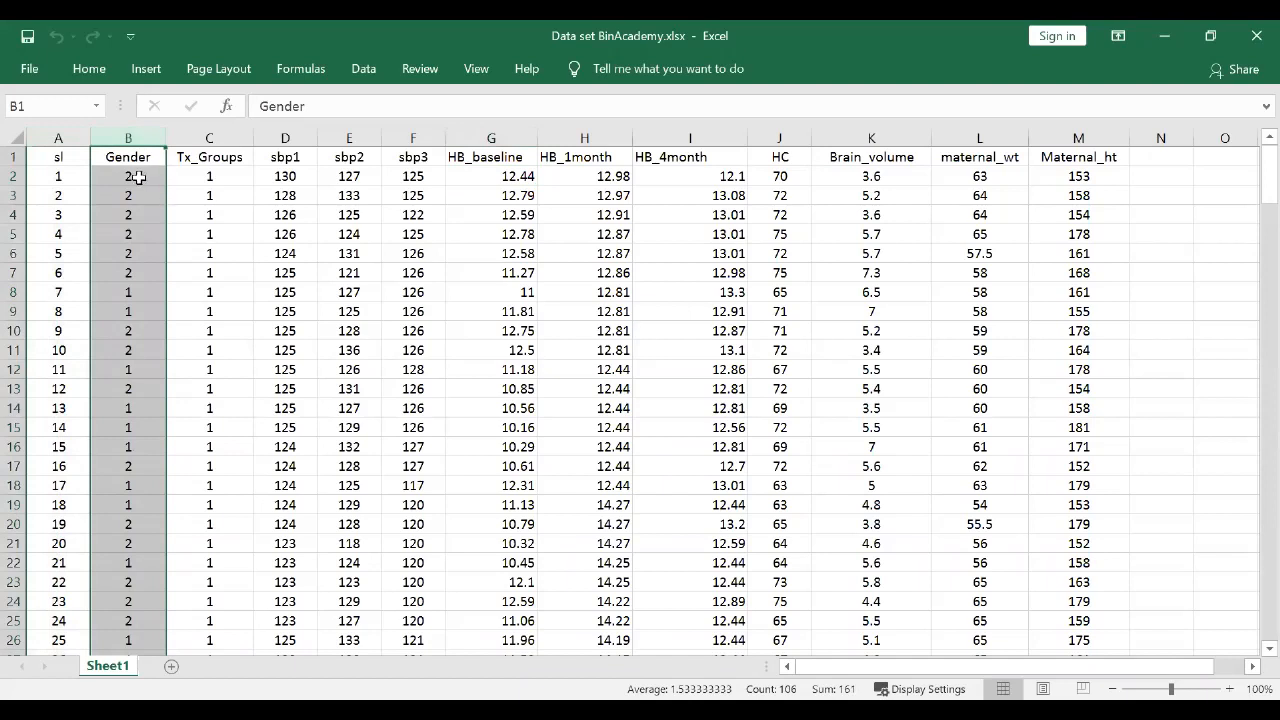
{"action": "left_click", "coordinate": [135, 175]}
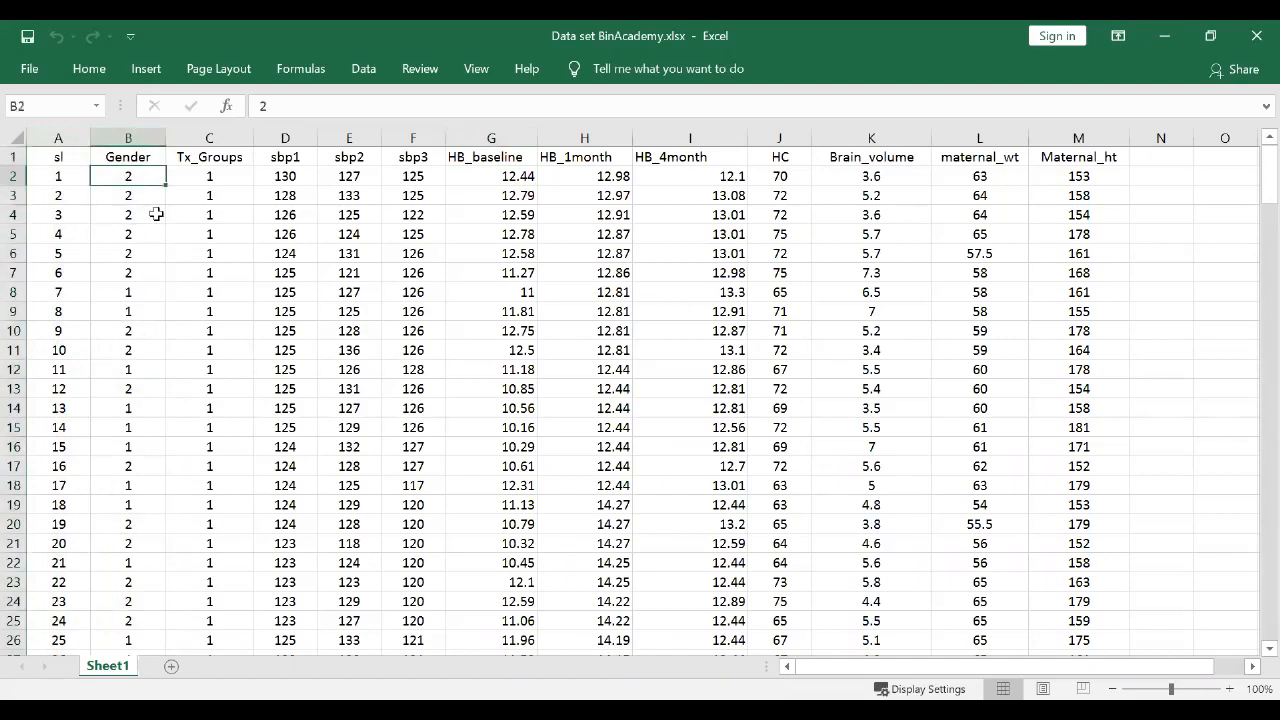
{"action": "left_click", "coordinate": [141, 137]}
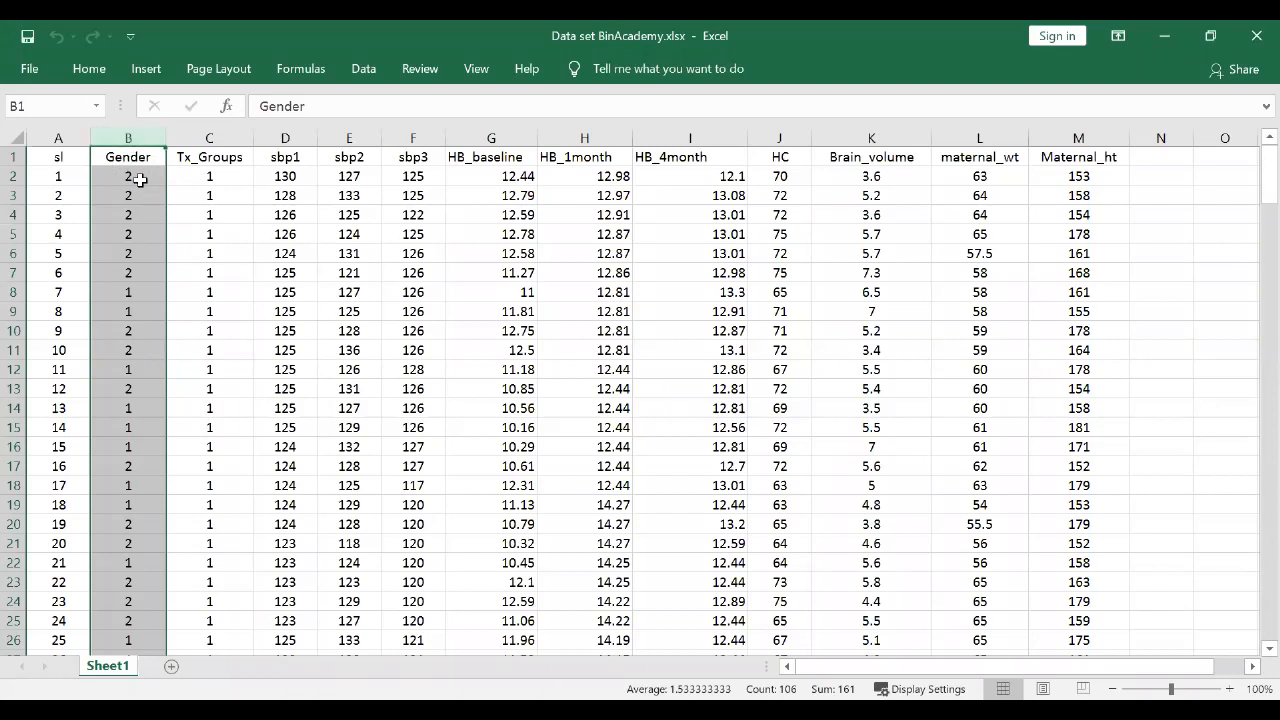
{"action": "left_click", "coordinate": [140, 179]}
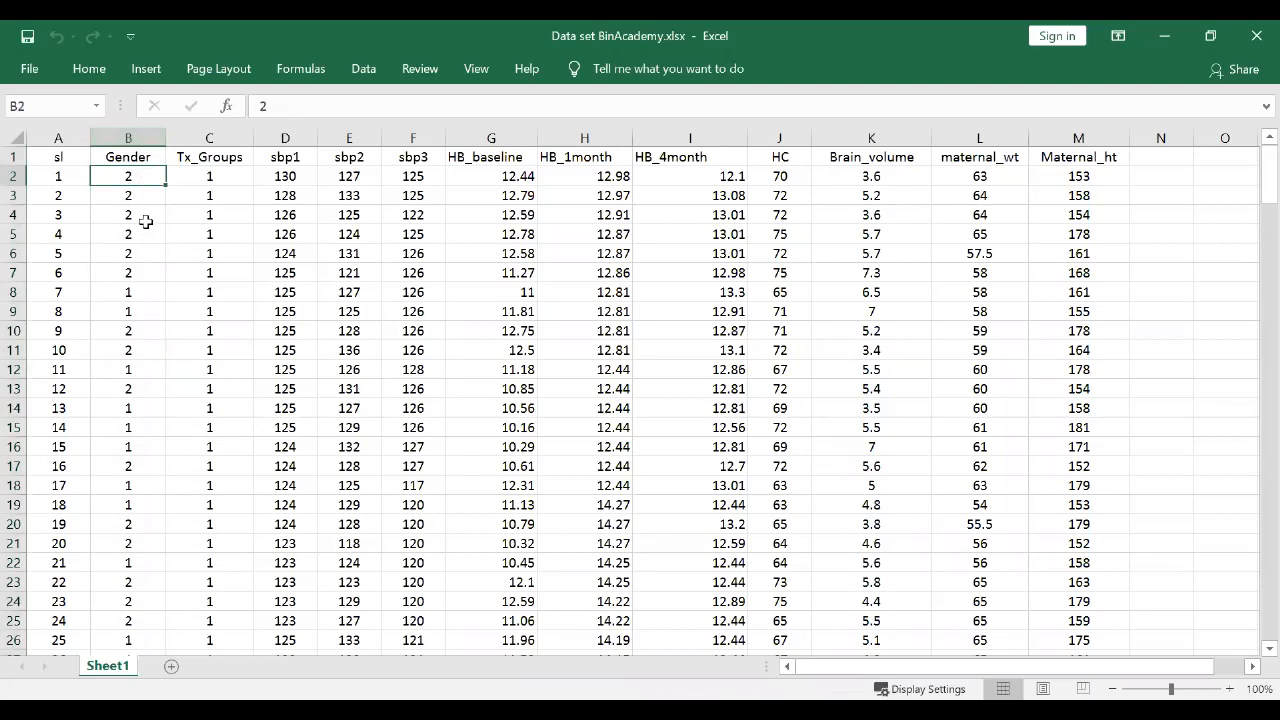
{"action": "left_click", "coordinate": [119, 131]}
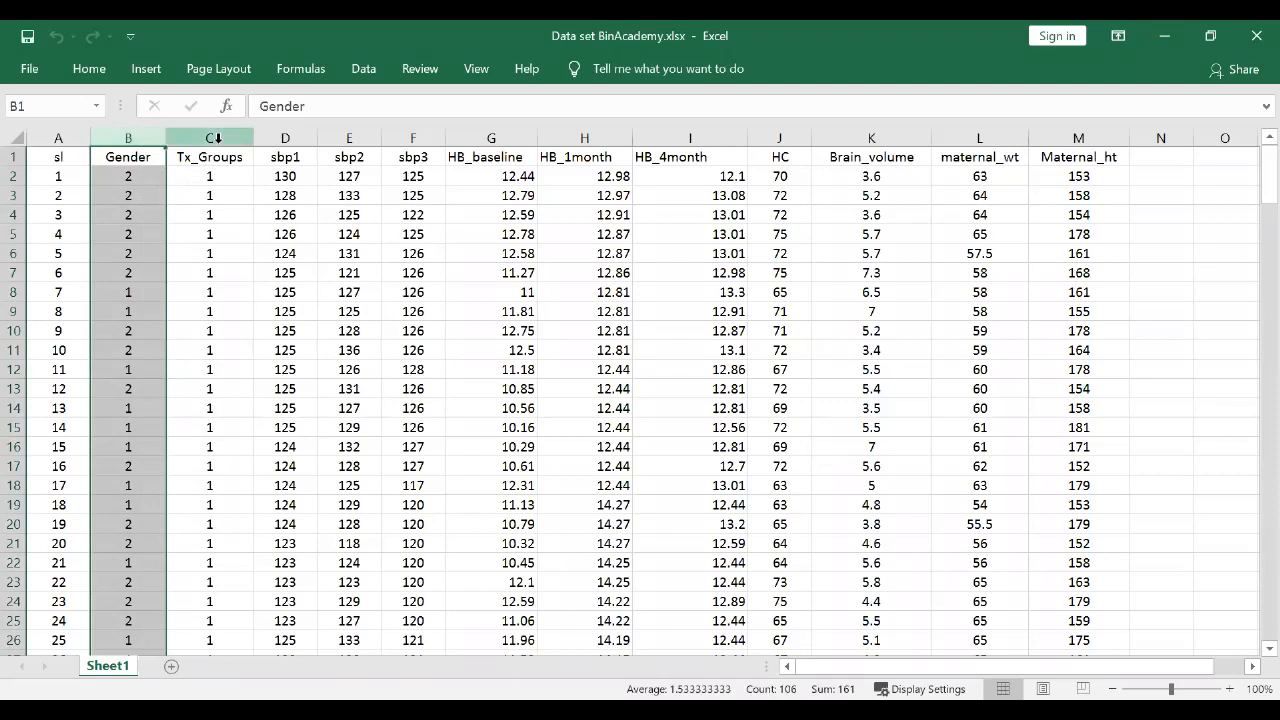
- Examine the Tx_Groups codes down to the last data row, and look over the sbp1 and sbp2 columns
{"action": "left_click", "coordinate": [209, 136]}
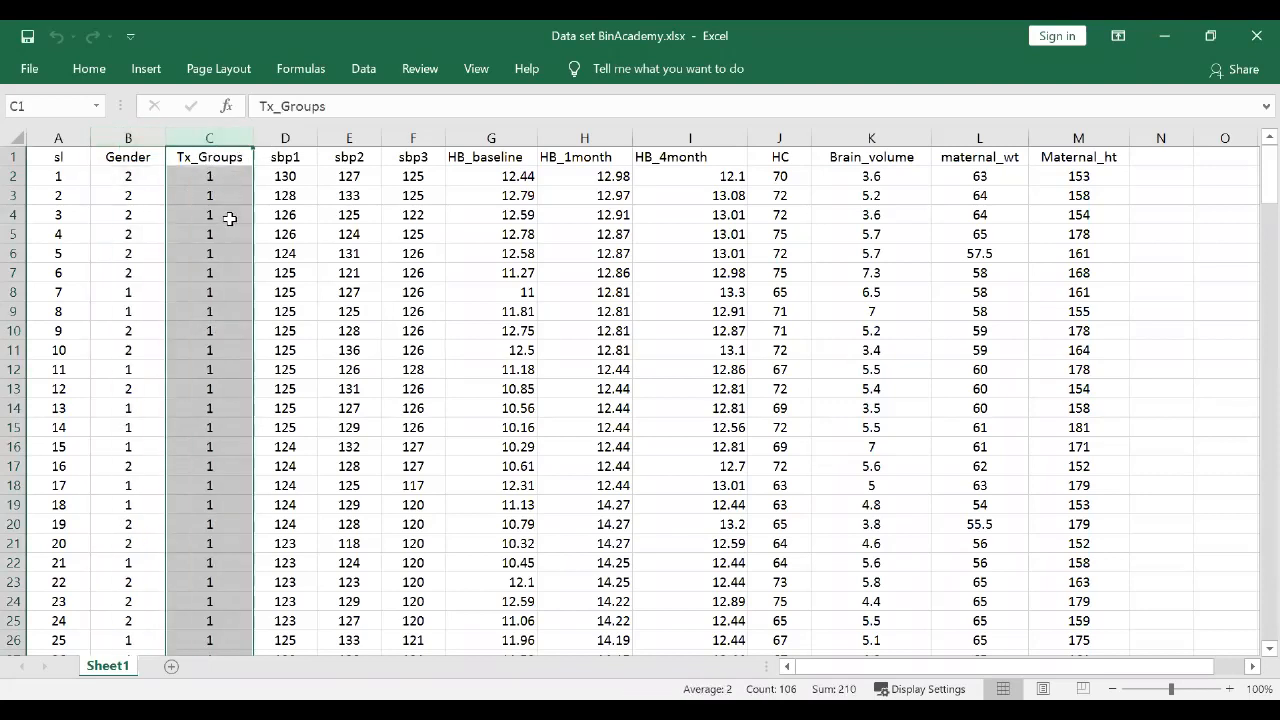
{"action": "scroll", "coordinate": [227, 230], "scroll_direction": "down", "scroll_amount": 6}
{"action": "scroll", "coordinate": [228, 232], "scroll_direction": "down", "scroll_amount": 8}
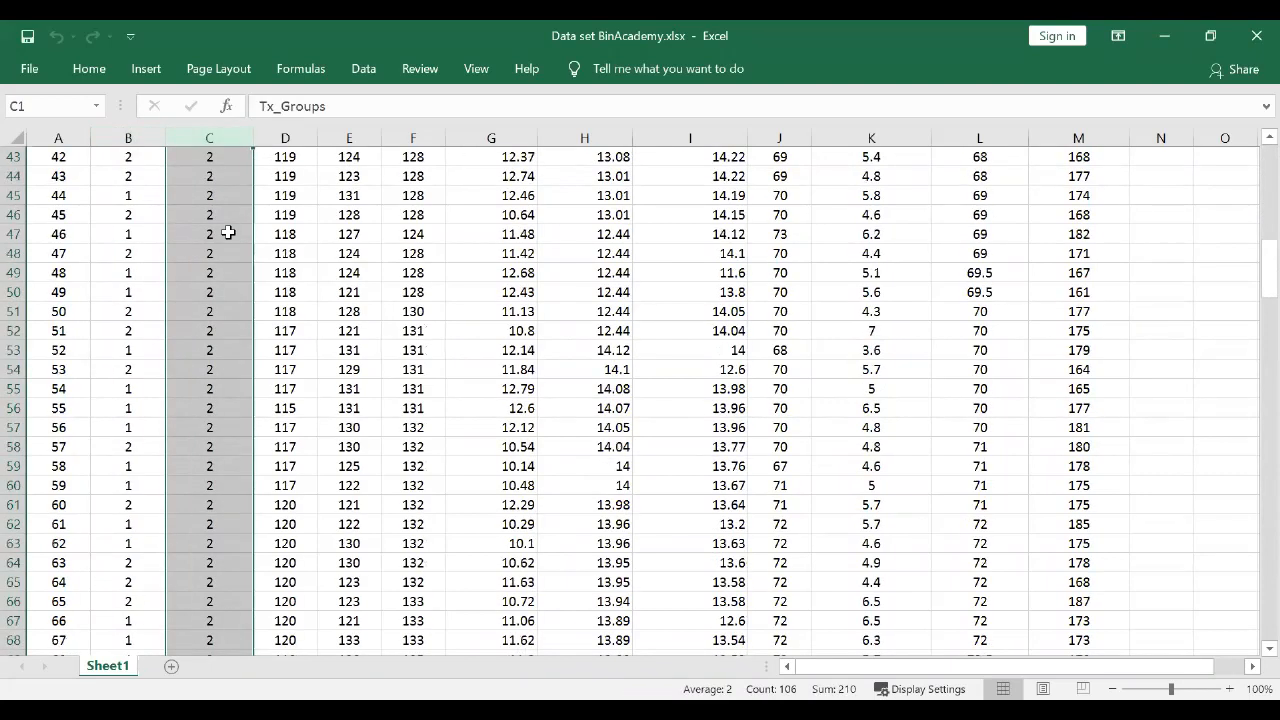
{"action": "scroll", "coordinate": [228, 232], "scroll_direction": "down", "scroll_amount": 8}
{"action": "scroll", "coordinate": [228, 232], "scroll_direction": "up", "scroll_amount": 3}
{"action": "scroll", "coordinate": [228, 232], "scroll_direction": "down", "scroll_amount": 9}
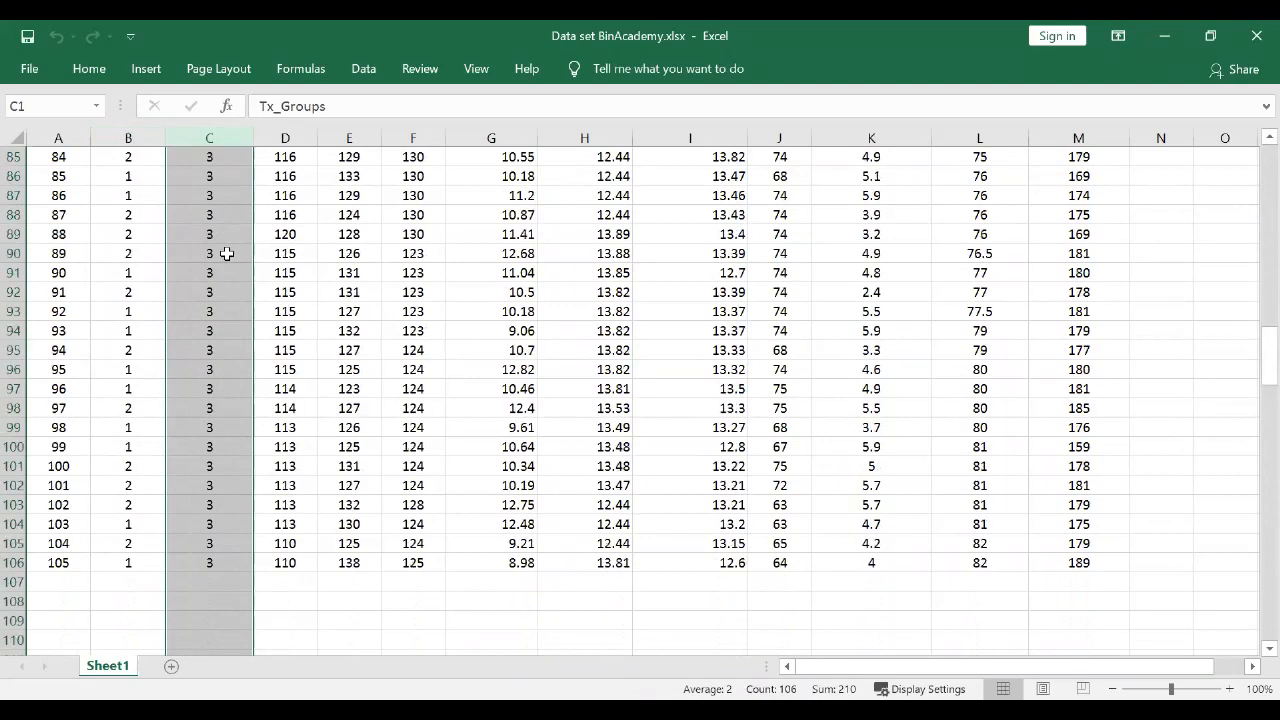
{"action": "scroll", "coordinate": [227, 254], "scroll_direction": "up", "scroll_amount": 20}
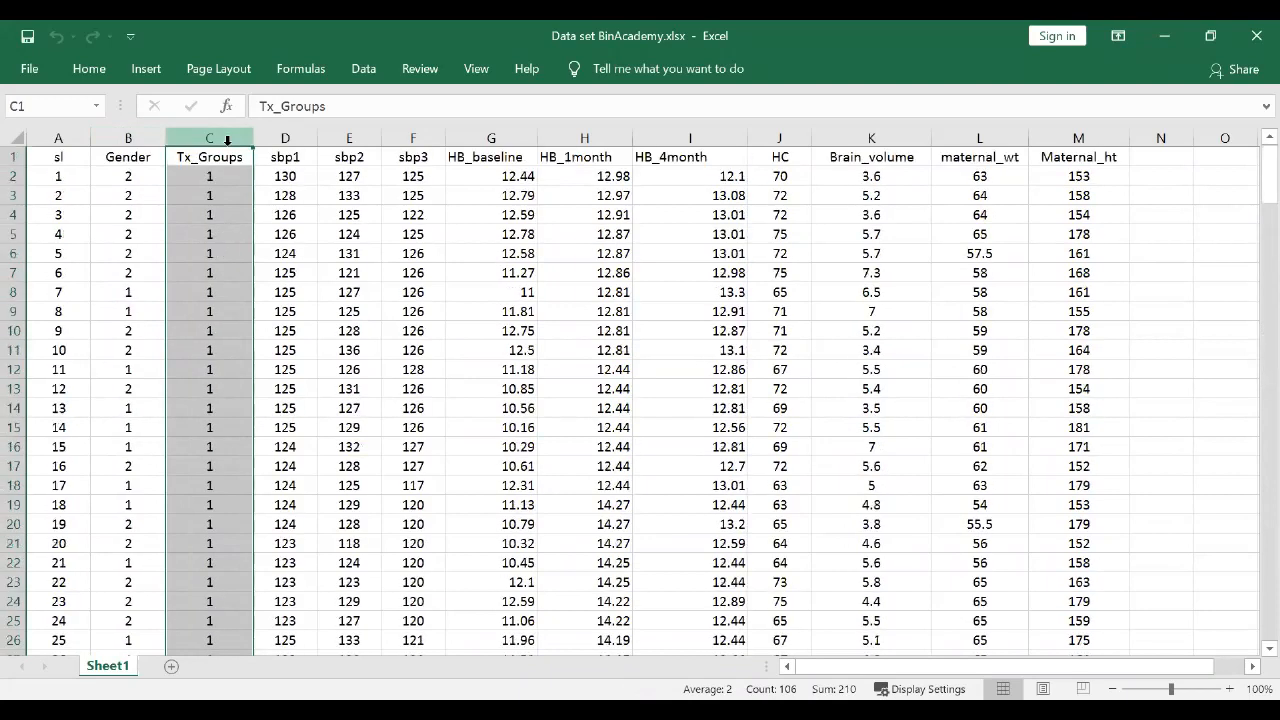
{"action": "left_click", "coordinate": [284, 137]}
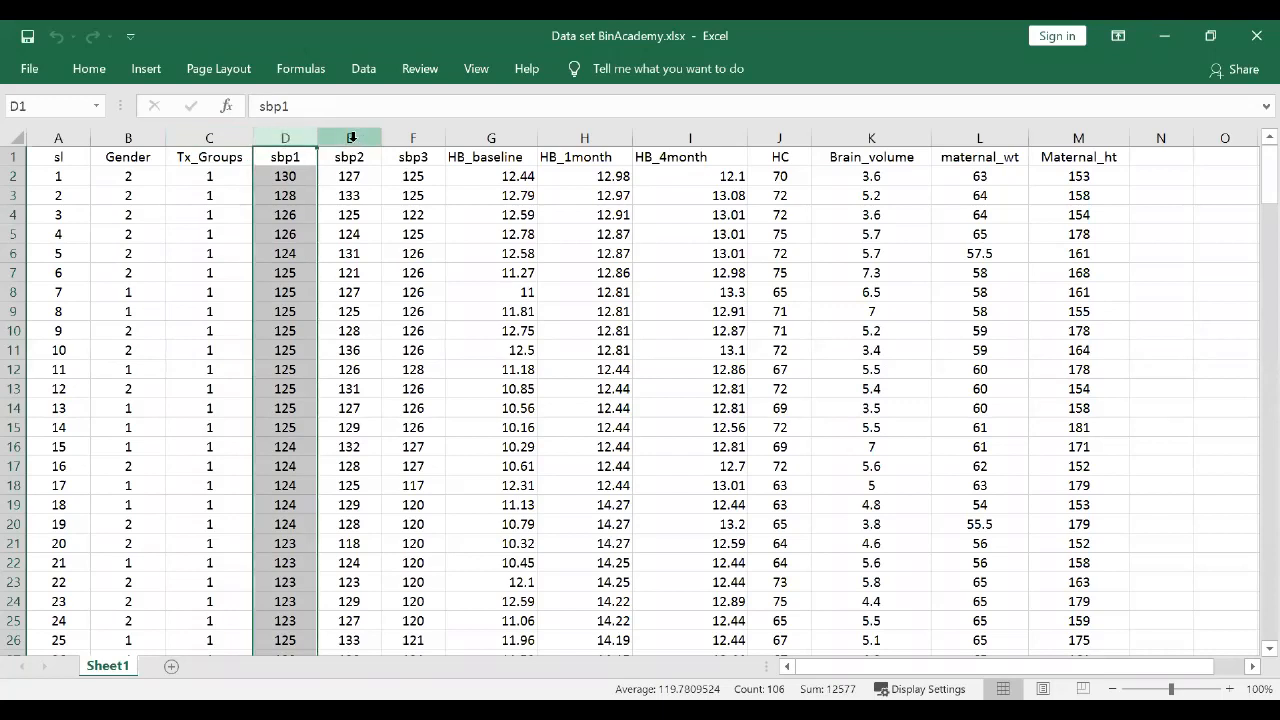
{"action": "left_click", "coordinate": [353, 137]}
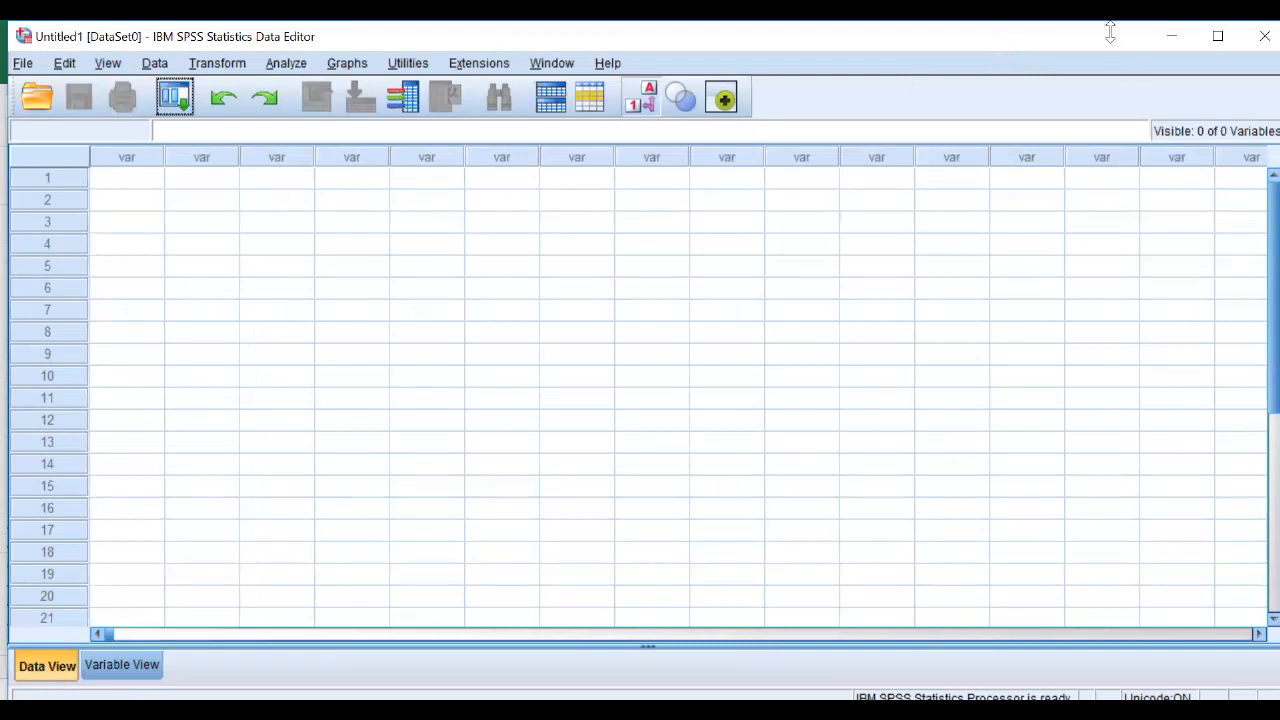
- Switch from the workbook to the empty SPSS Statistics Data Editor and maximize its window
{"action": "left_click_drag", "start_coordinate": [1110, 33], "coordinate": [1110, 113]}
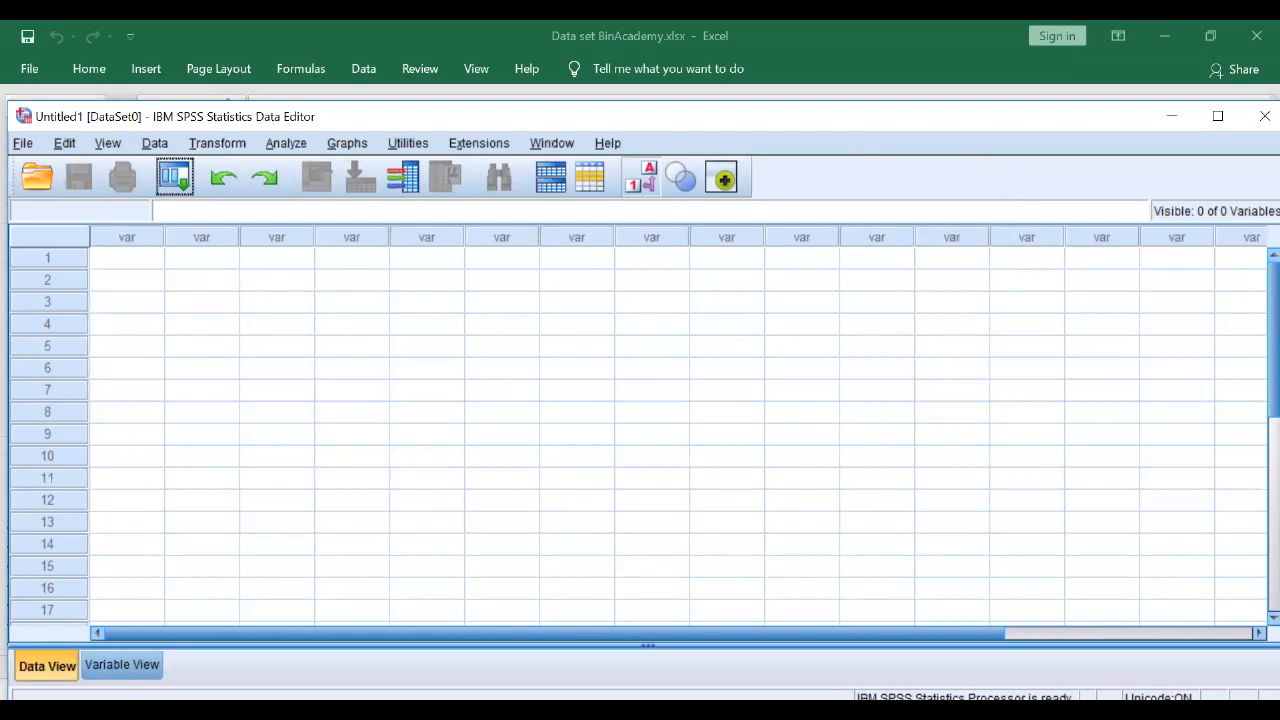
{"action": "left_click", "coordinate": [907, 352]}
{"action": "left_click", "coordinate": [960, 44]}
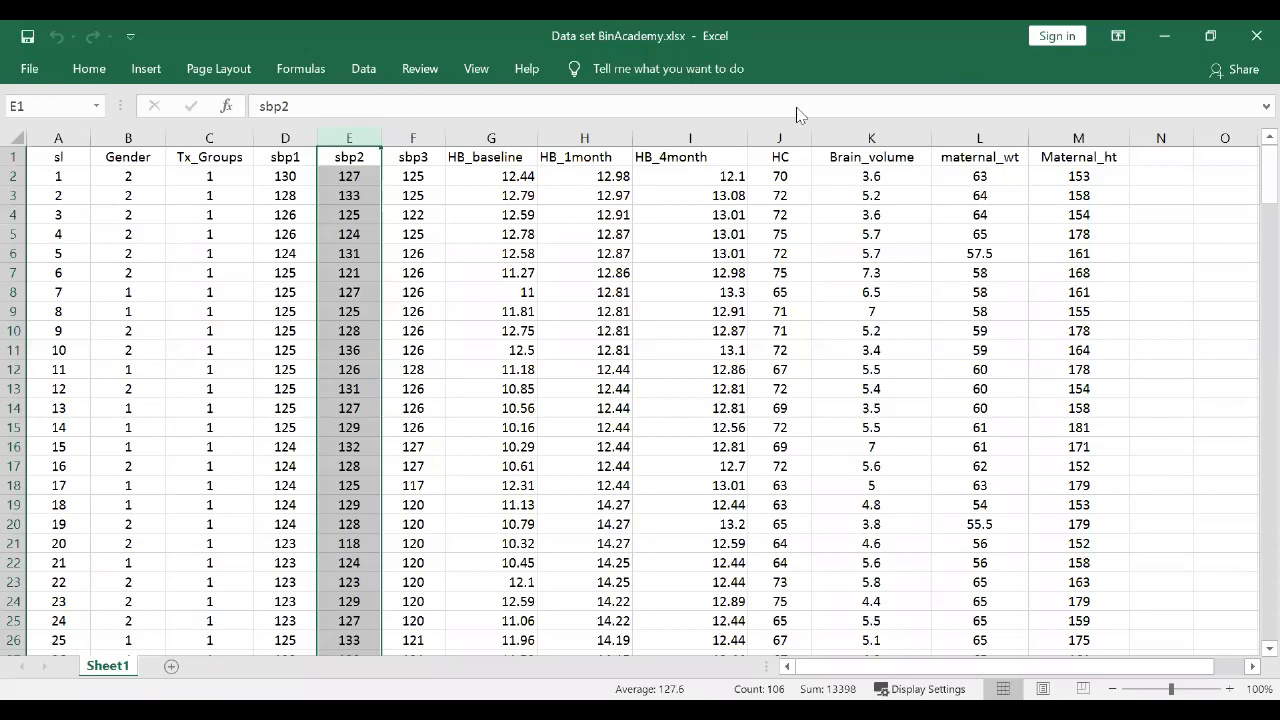
{"action": "key", "text": "alt+Tab"}
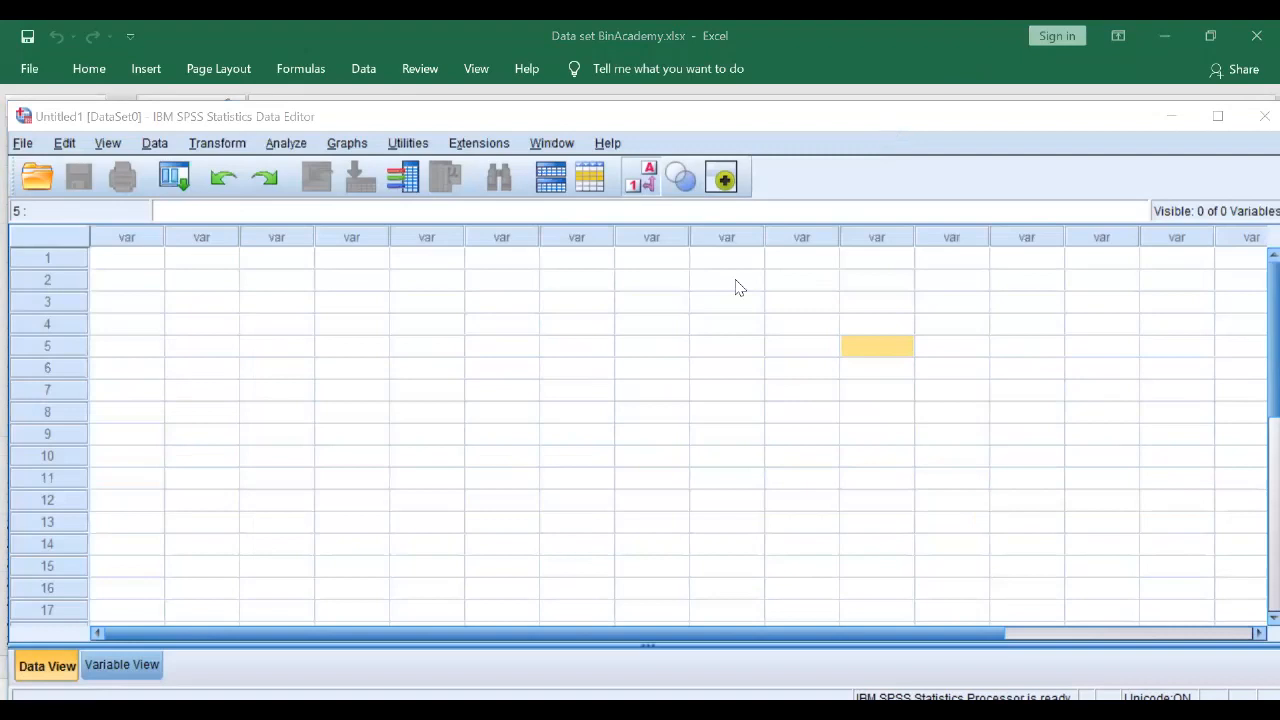
{"action": "left_click", "coordinate": [737, 288]}
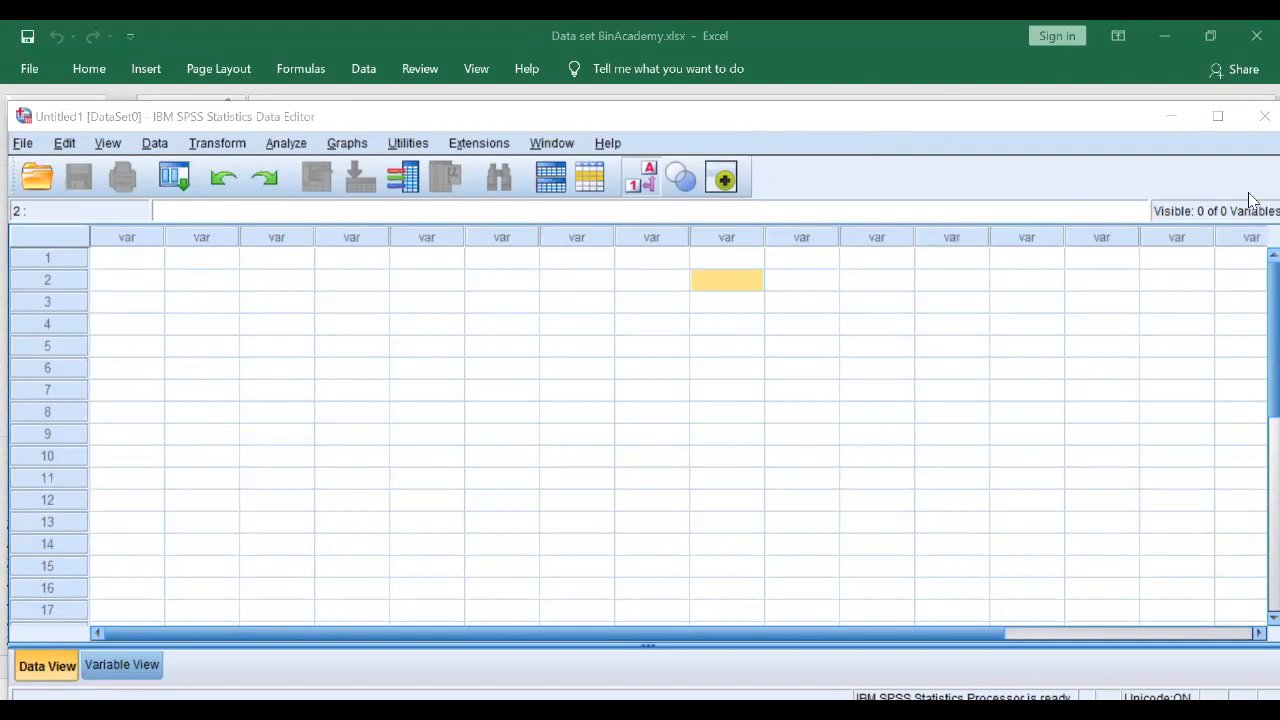
{"action": "left_click", "coordinate": [1218, 117]}
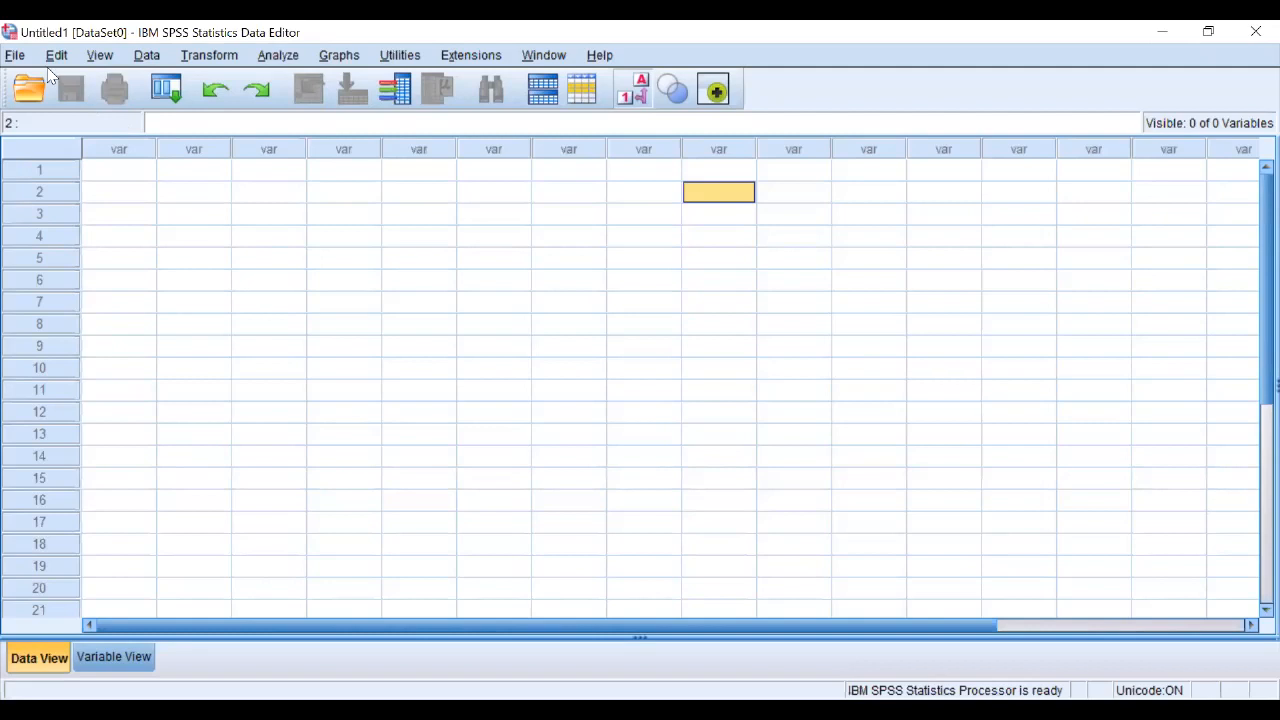
- Import Sheet1 of the Excel file Data set BinAcademy.xlsx, reading variable names from the first row of data
{"action": "left_click", "coordinate": [15, 56]}
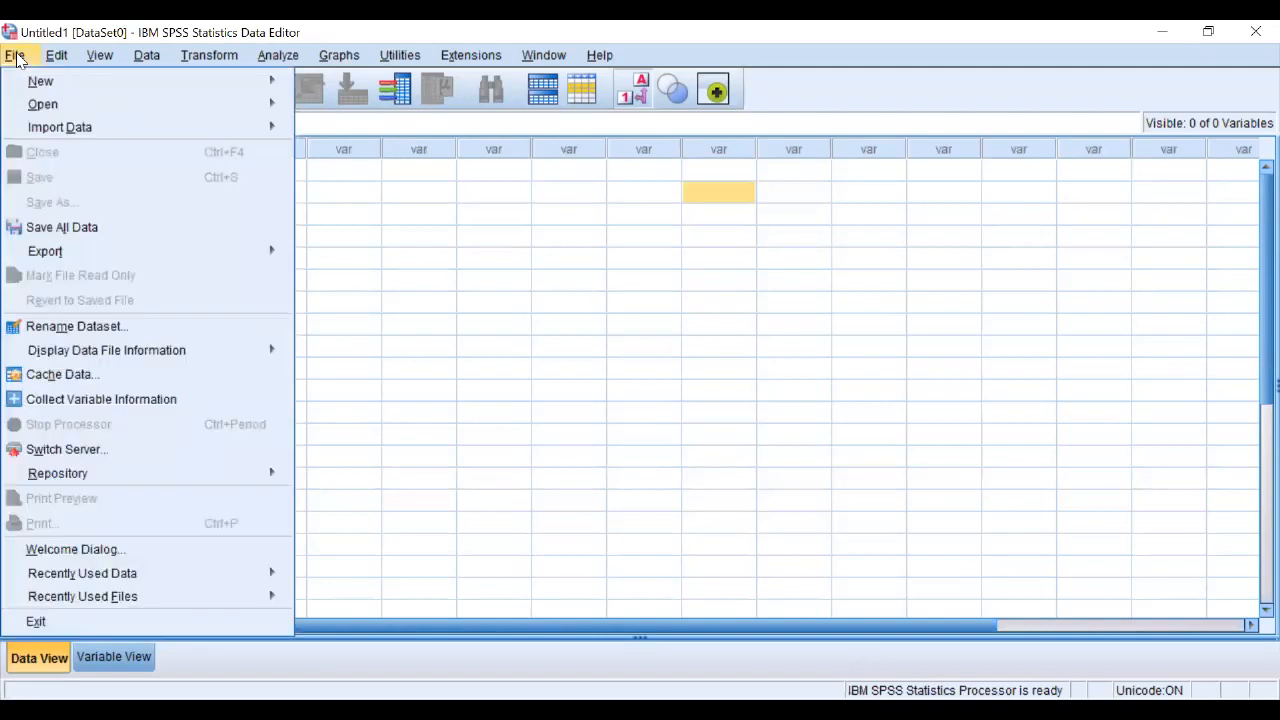
{"action": "mouse_move", "coordinate": [50, 127]}
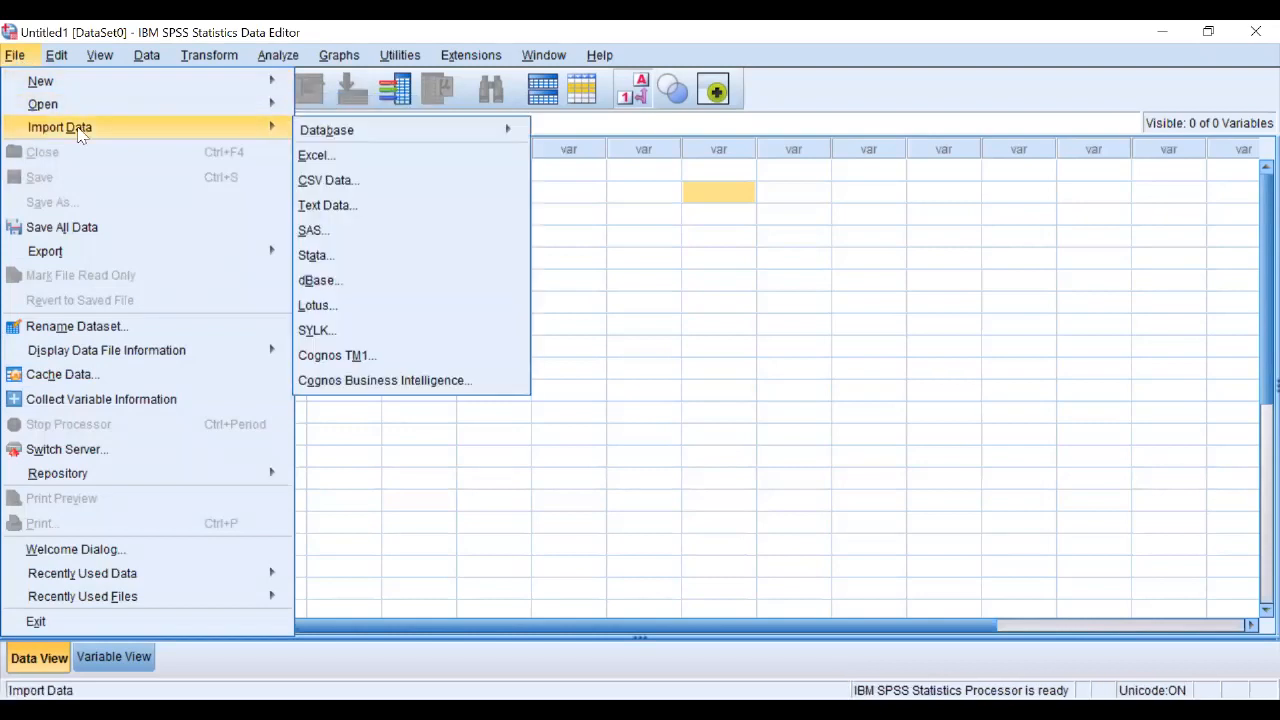
{"action": "left_click", "coordinate": [341, 163]}
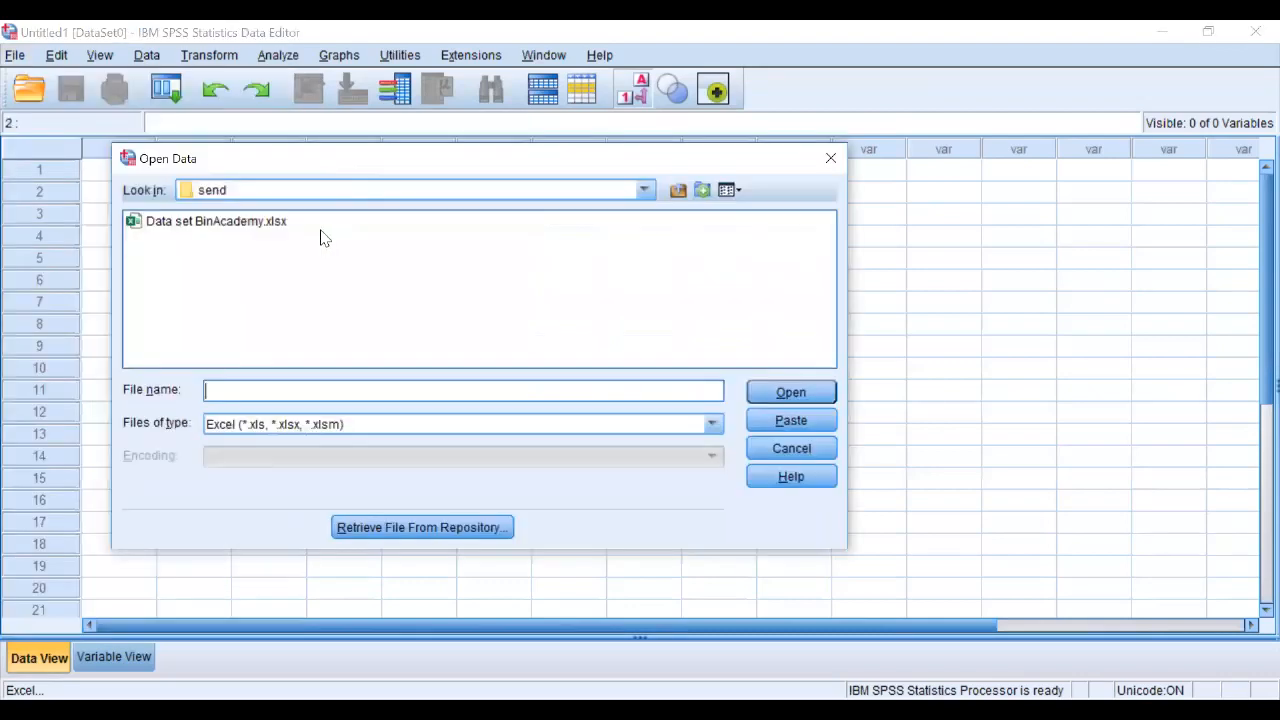
{"action": "left_click", "coordinate": [229, 228]}
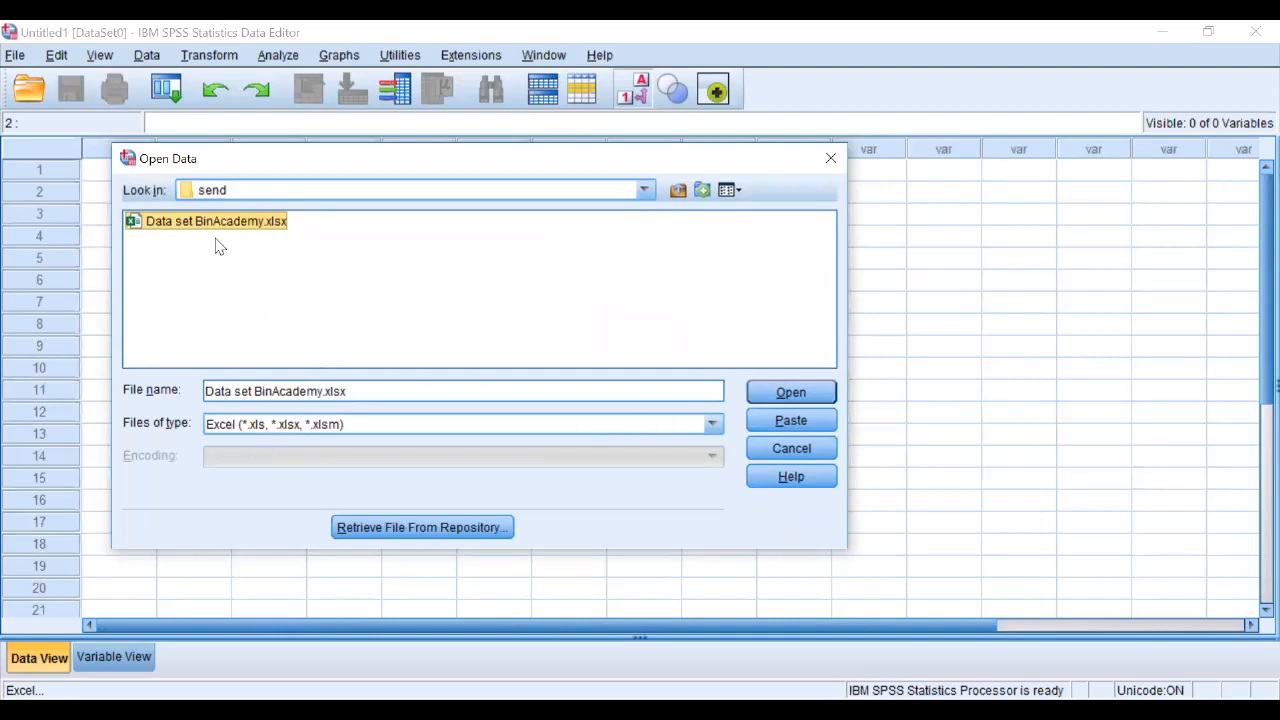
{"action": "left_click", "coordinate": [800, 393]}
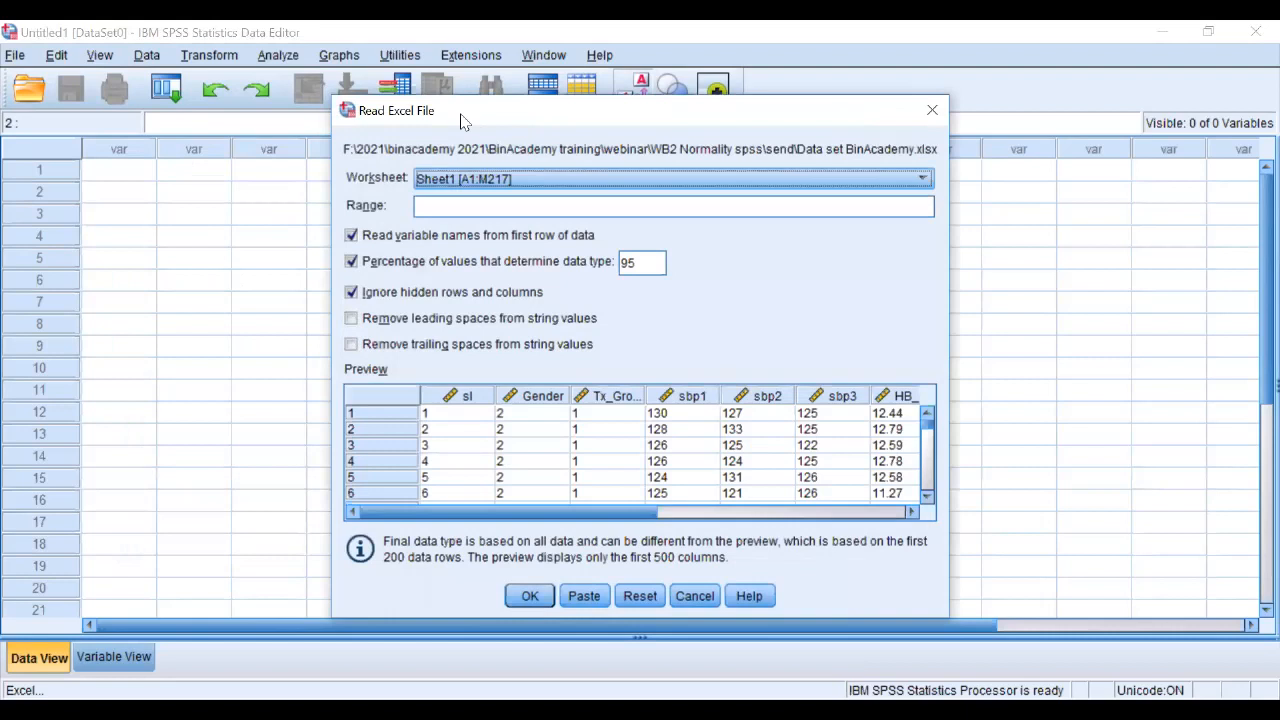
{"action": "left_click_drag", "start_coordinate": [462, 120], "coordinate": [212, 92]}
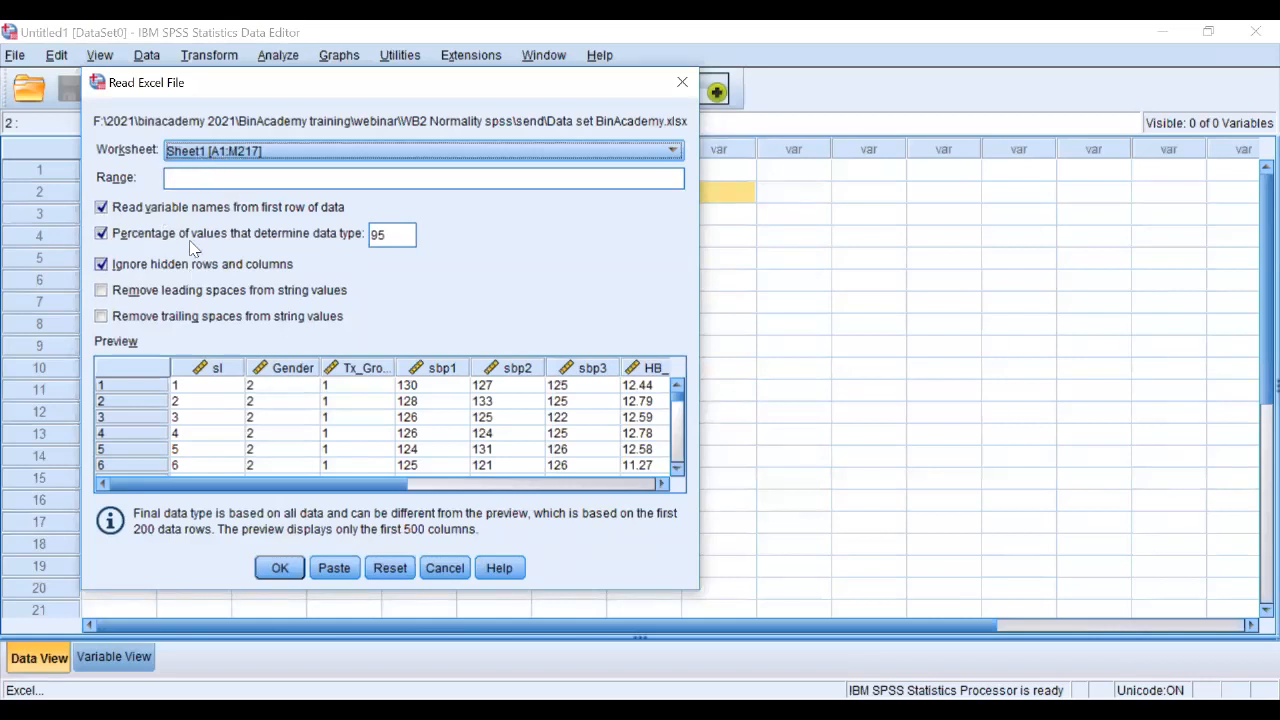
{"action": "left_click", "coordinate": [281, 569]}
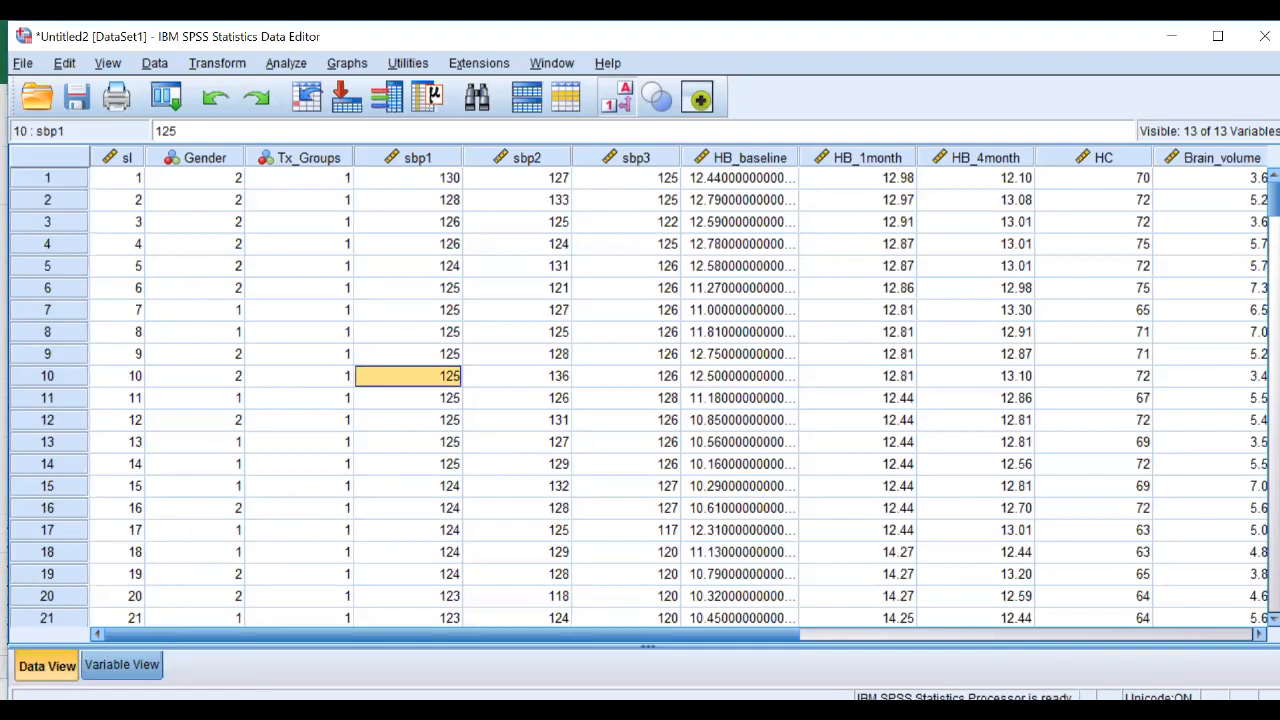
- Set the measurement level of the sl variable to Nominal and of sbp1 to Scale in the variable definitions
{"action": "key", "text": "ctrl+t"}
{"action": "key", "text": "ctrl+t"}
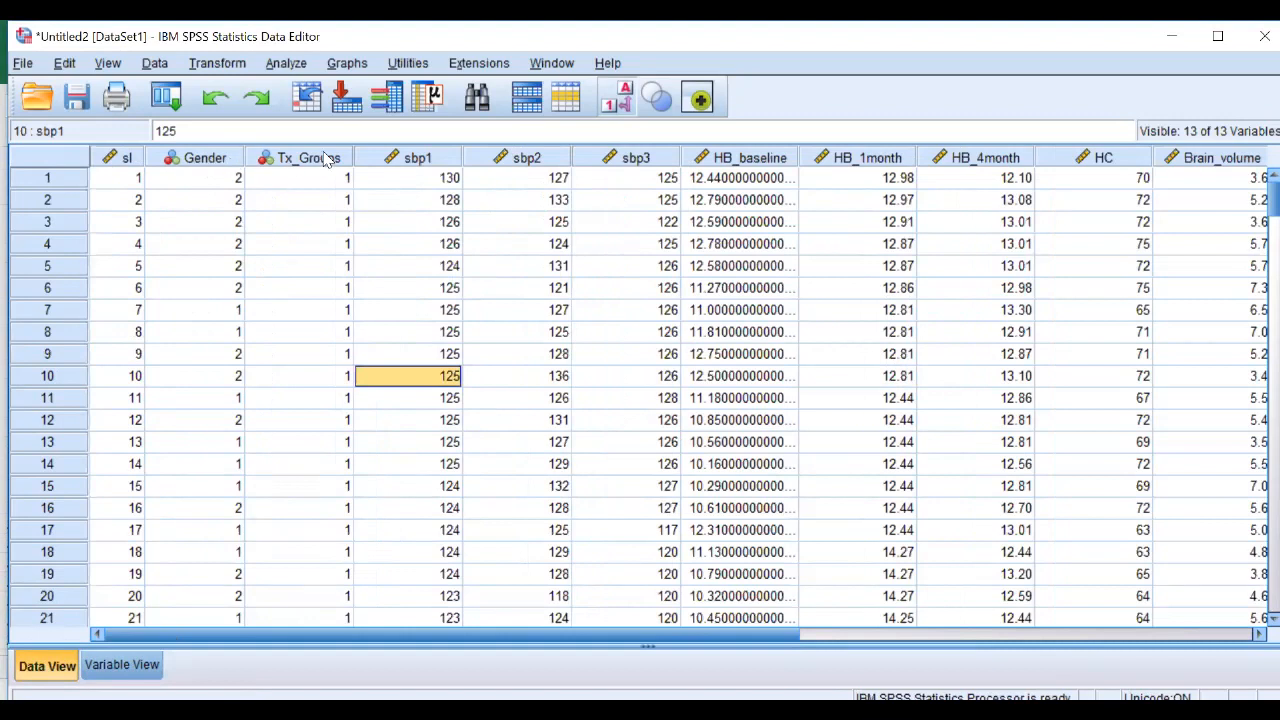
{"action": "mouse_move", "coordinate": [316, 164]}
{"action": "left_click", "coordinate": [112, 666]}
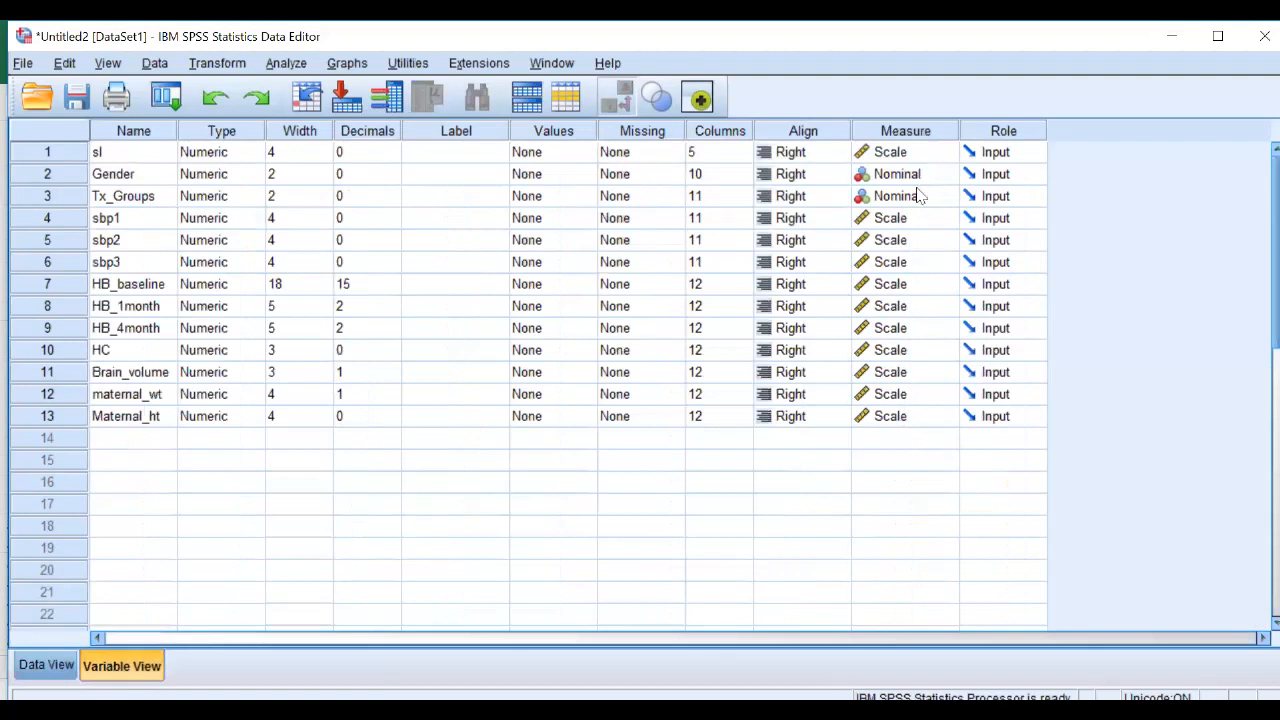
{"action": "left_click", "coordinate": [945, 158]}
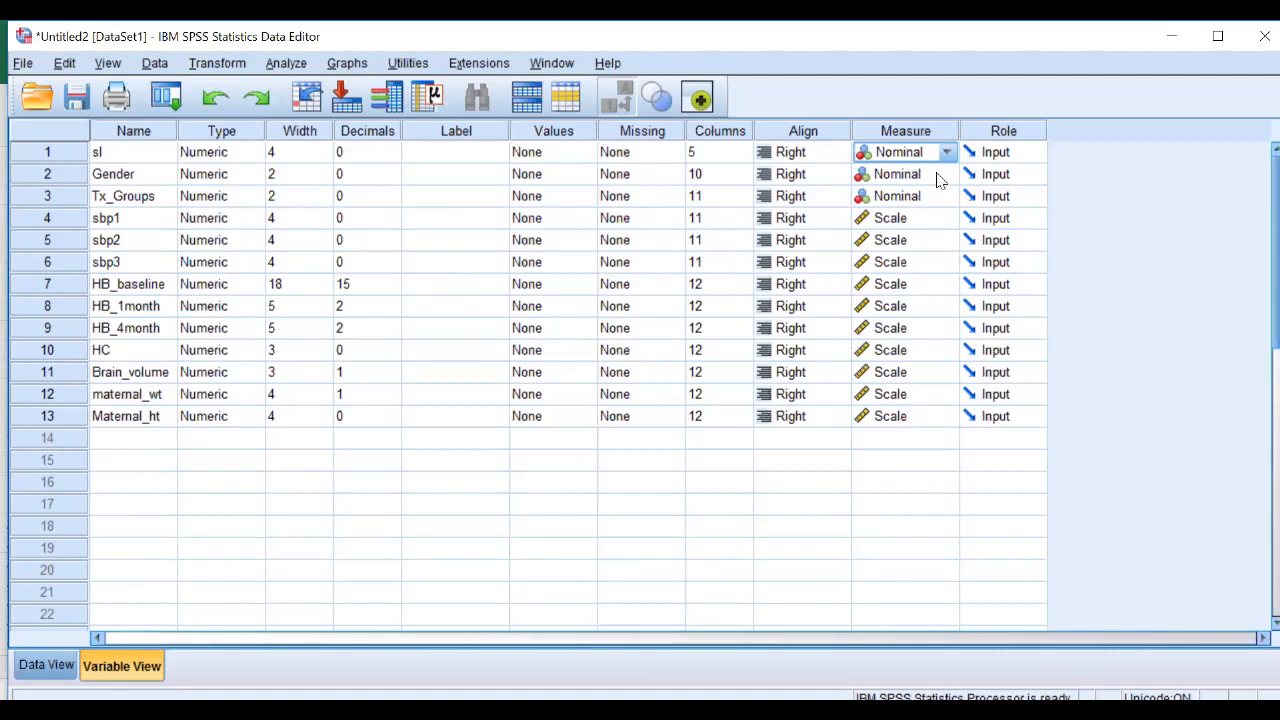
{"action": "left_click", "coordinate": [938, 224]}
{"action": "left_click", "coordinate": [924, 245]}
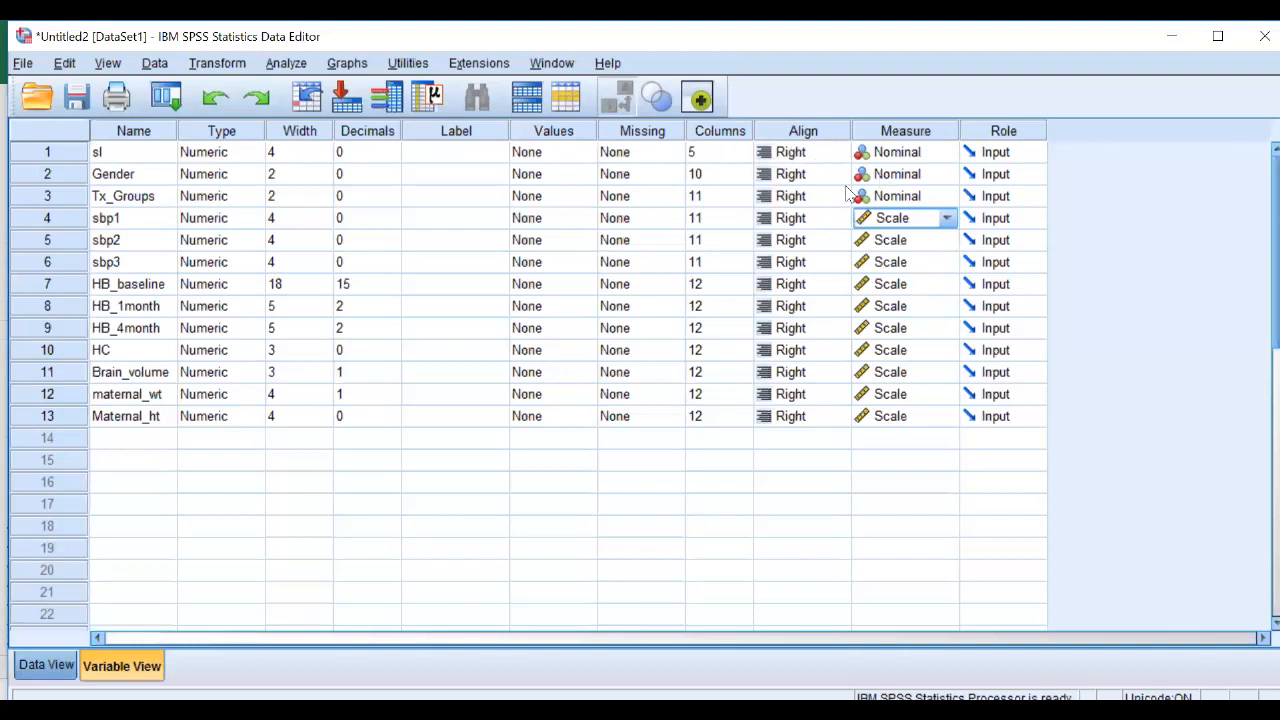
- Set the decimals of the HB_baseline variable to 2 and check its values in the data grid
{"action": "key", "text": "ctrl+t"}
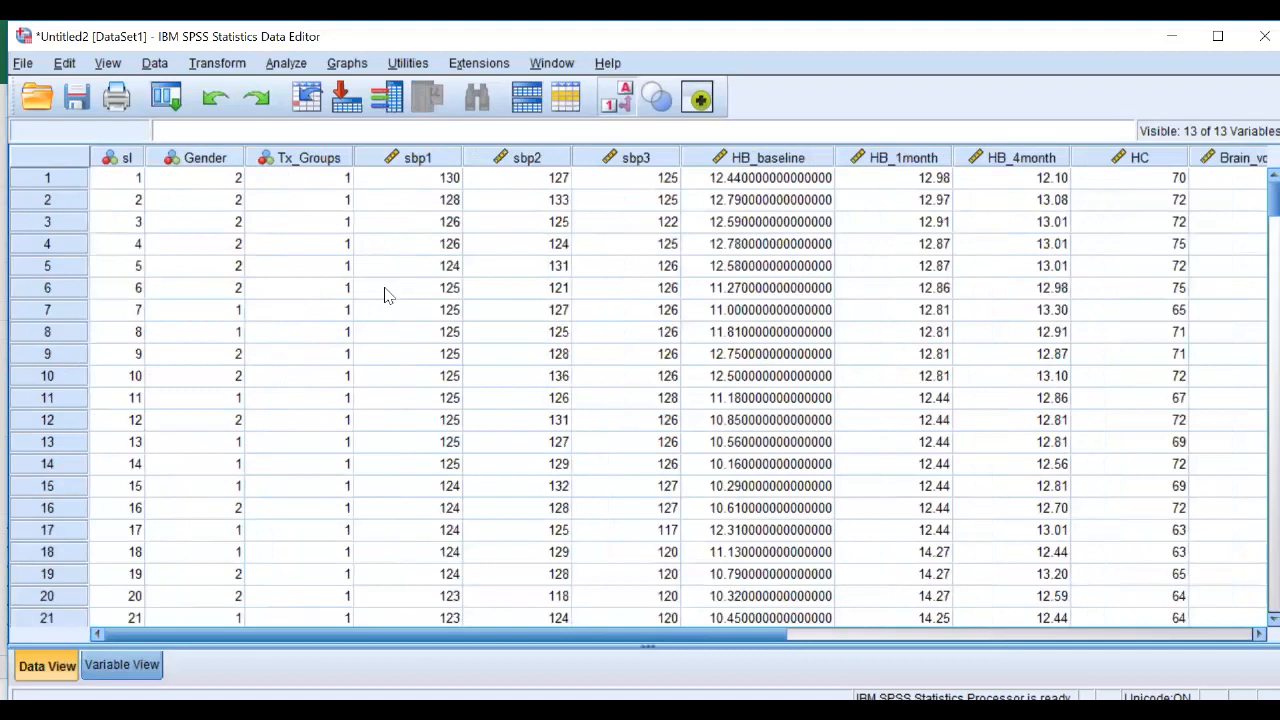
{"action": "left_click", "coordinate": [122, 665]}
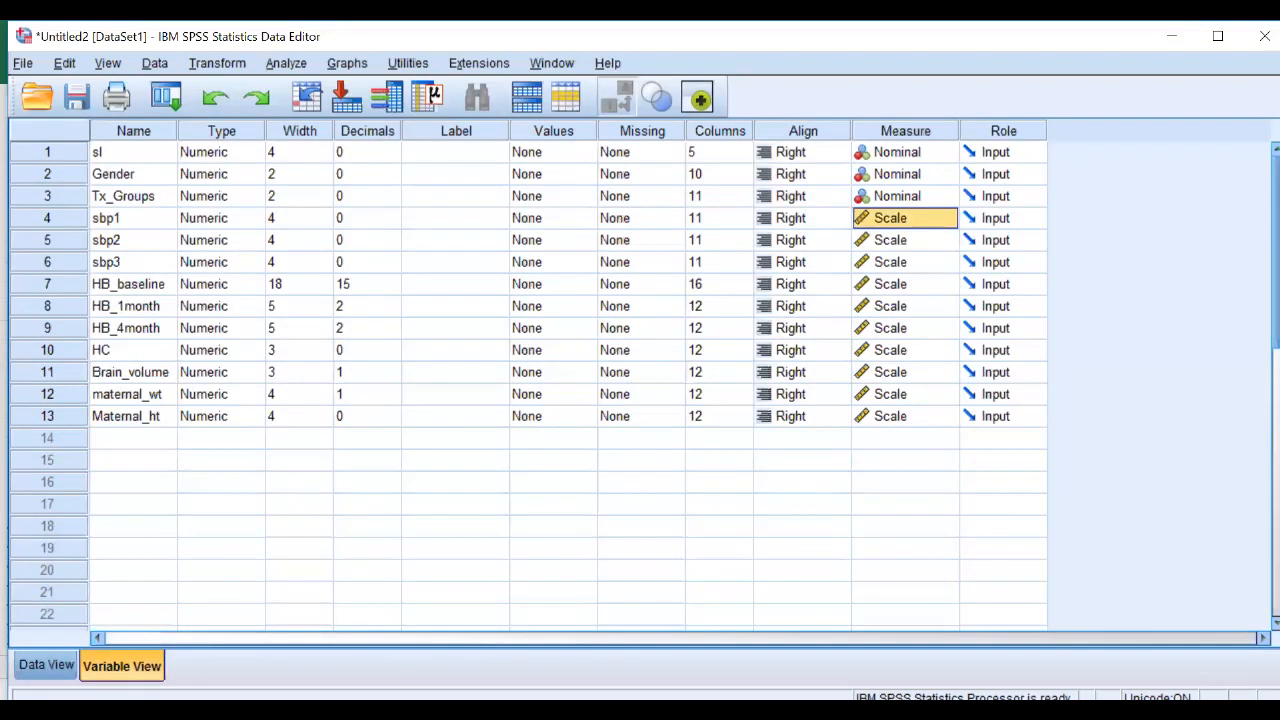
{"action": "left_click", "coordinate": [46, 665]}
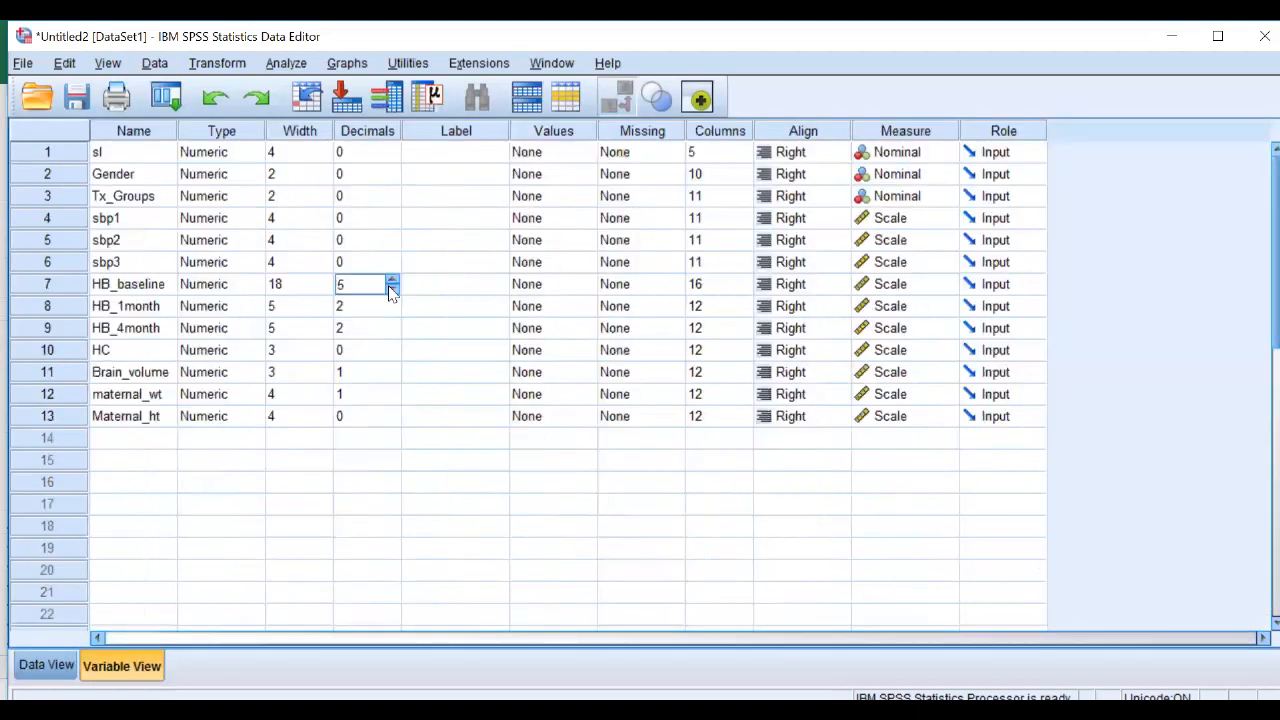
{"action": "left_click", "coordinate": [392, 288]}
{"action": "left_click", "coordinate": [392, 281]}
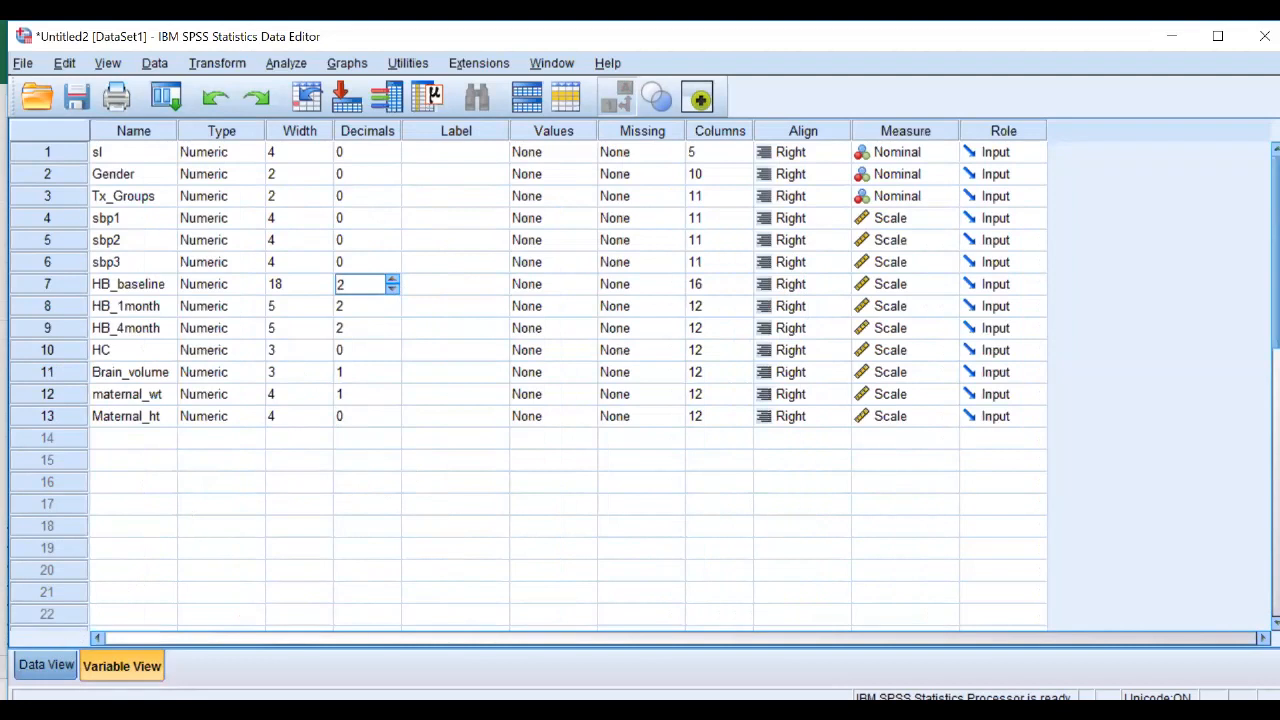
{"action": "left_click", "coordinate": [48, 665]}
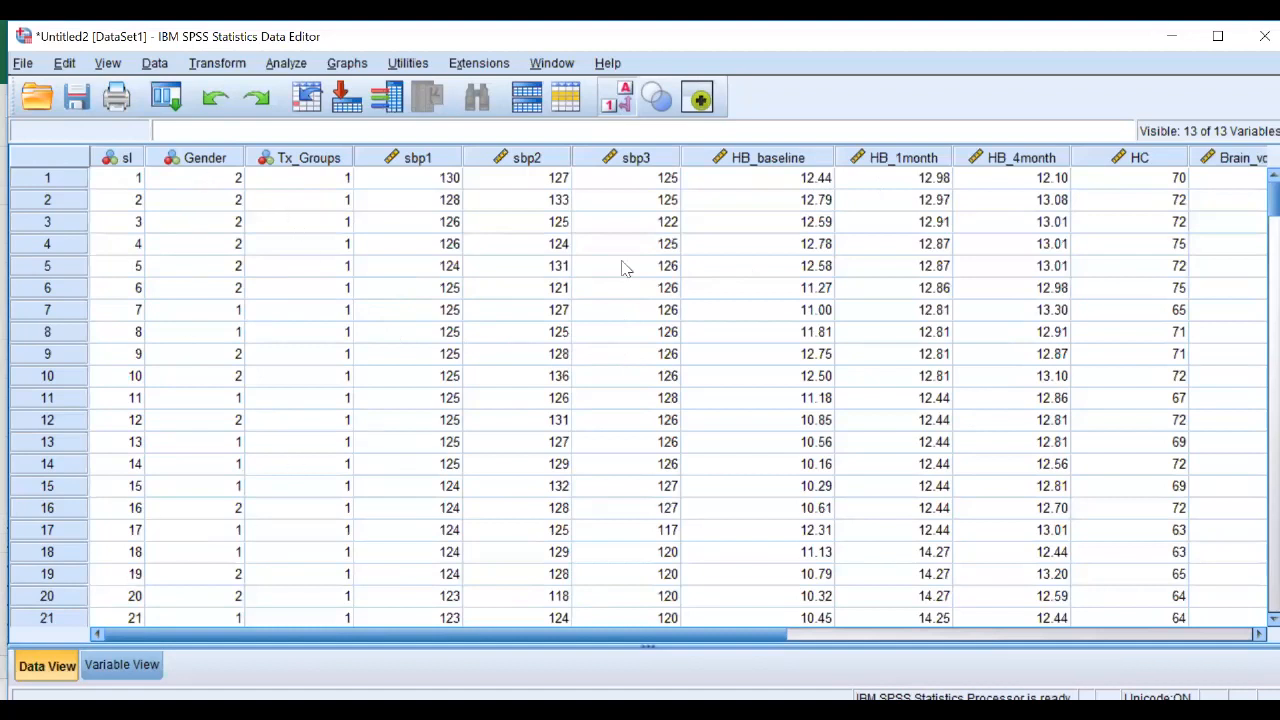
- Try a higher number of decimals for the HB_baseline variable, return it to 2 and view the data grid
{"action": "left_click", "coordinate": [112, 662]}
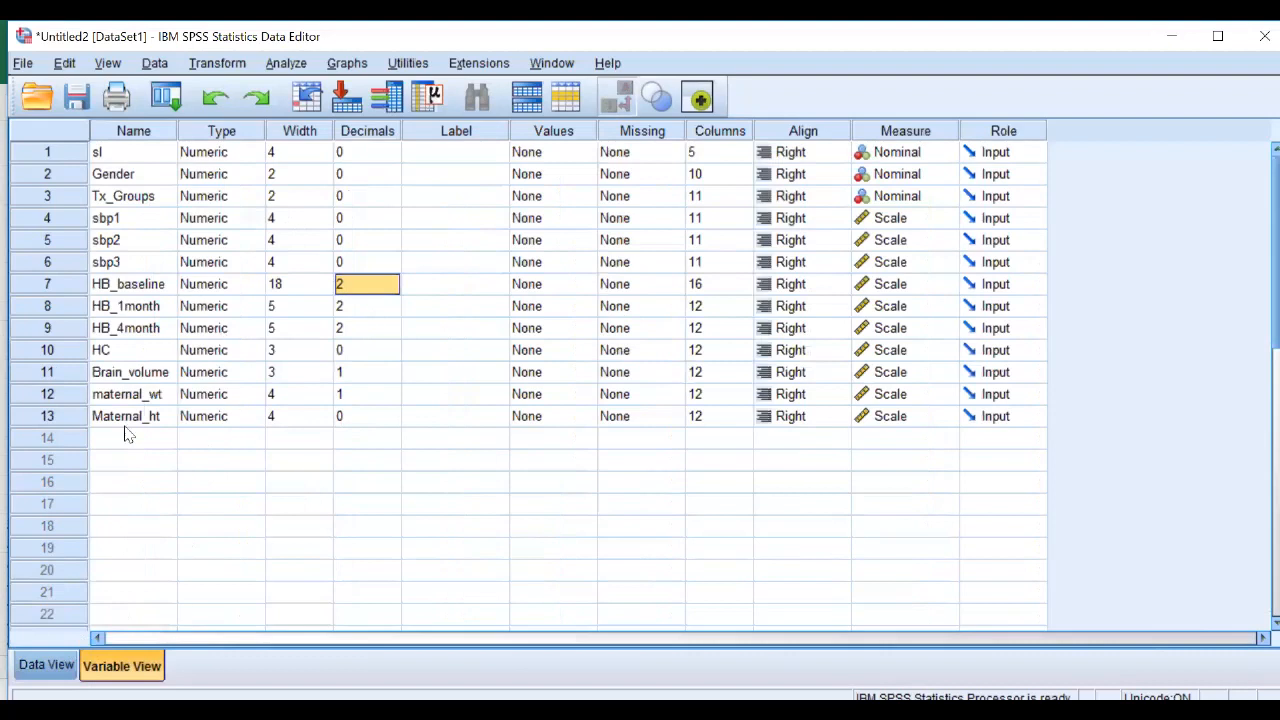
{"action": "left_click", "coordinate": [397, 286]}
{"action": "left_click", "coordinate": [394, 281]}
{"action": "left_click", "coordinate": [394, 281]}
{"action": "left_click", "coordinate": [394, 281]}
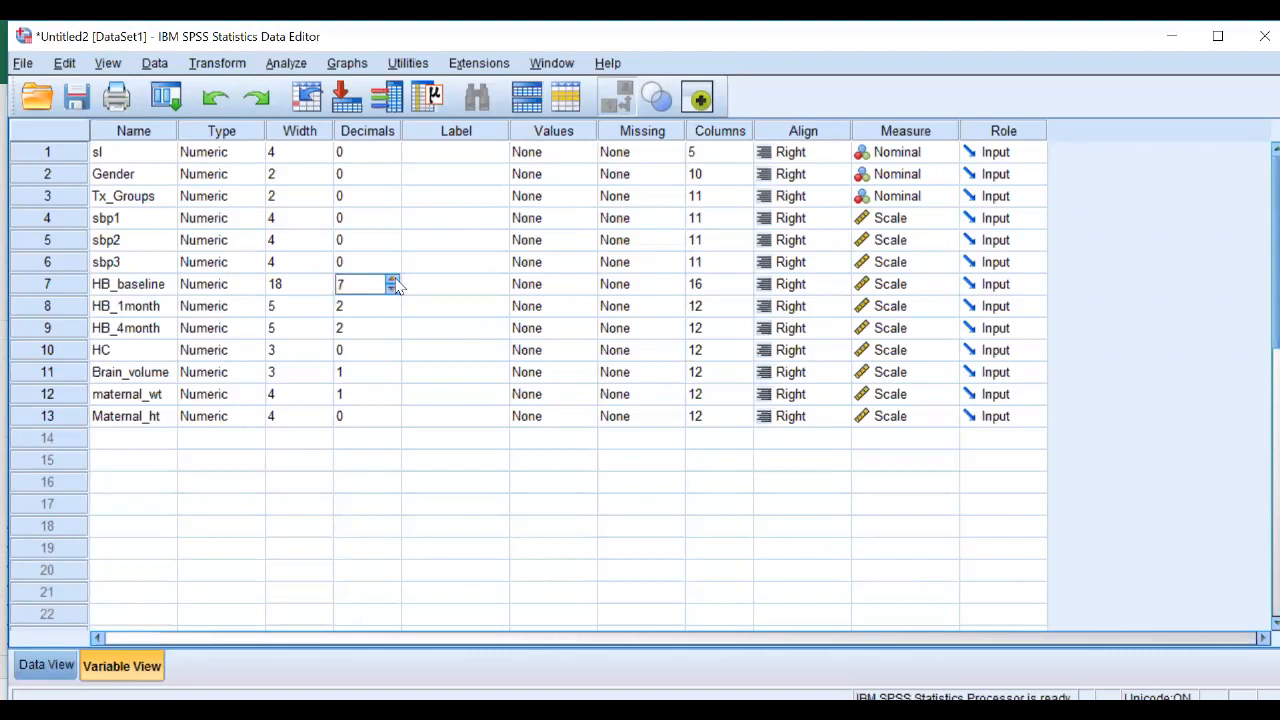
{"action": "left_click", "coordinate": [394, 281]}
{"action": "left_click", "coordinate": [394, 281]}
{"action": "left_click", "coordinate": [394, 281]}
{"action": "left_click", "coordinate": [392, 290]}
{"action": "left_click", "coordinate": [392, 290]}
{"action": "left_click", "coordinate": [392, 290]}
{"action": "left_click", "coordinate": [392, 290]}
{"action": "left_click", "coordinate": [376, 484]}
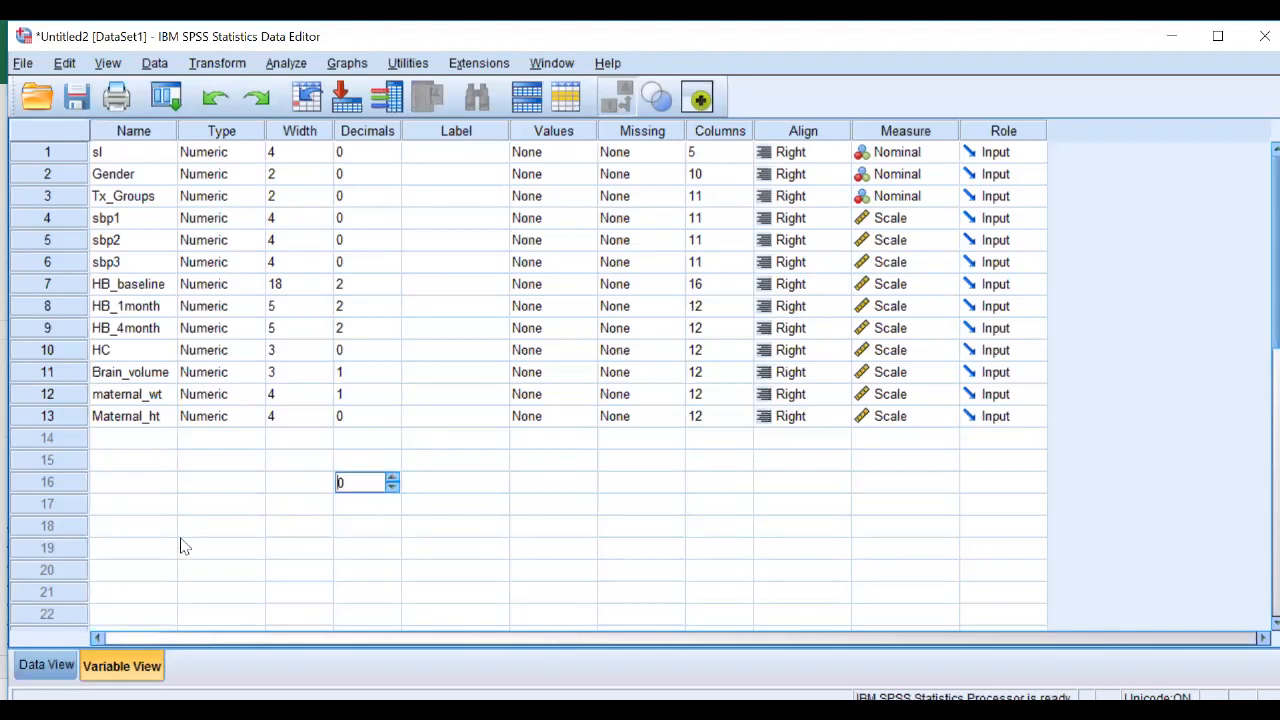
{"action": "left_click", "coordinate": [46, 665]}
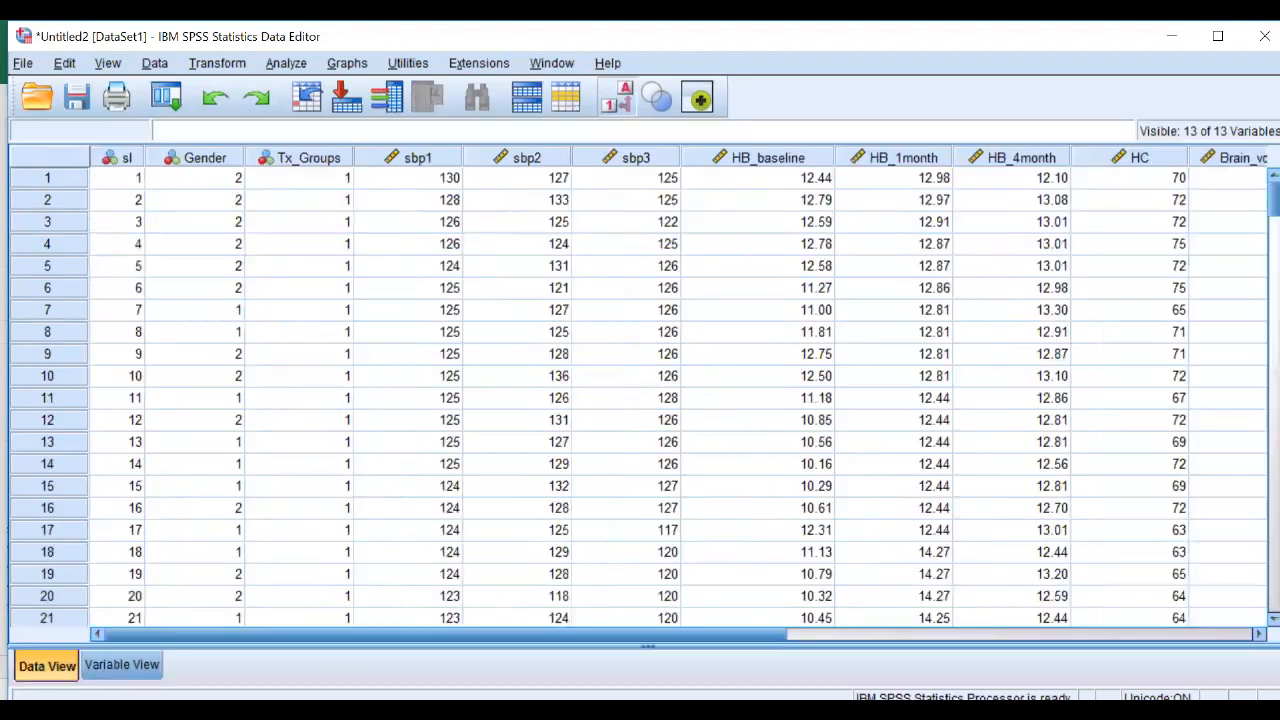
- Start the value labels of the Gender variable by adding the label Female for value 1
{"action": "left_click", "coordinate": [136, 660]}
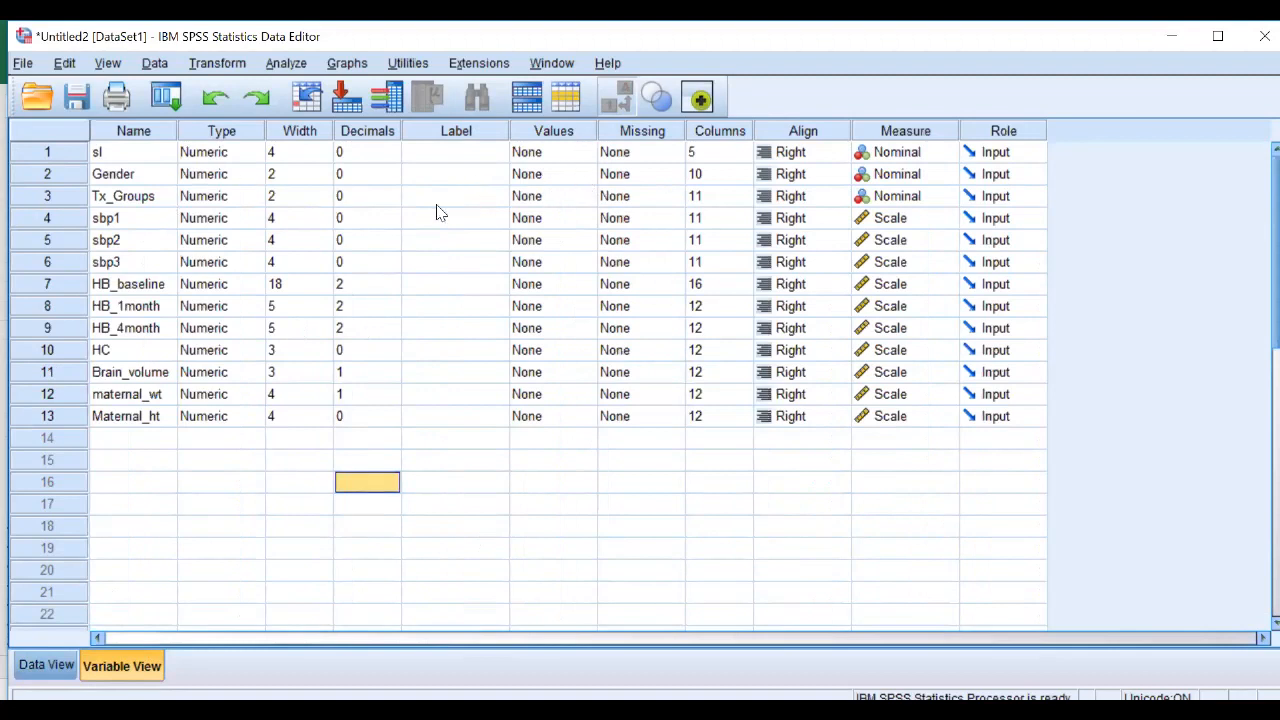
{"action": "left_click", "coordinate": [590, 180]}
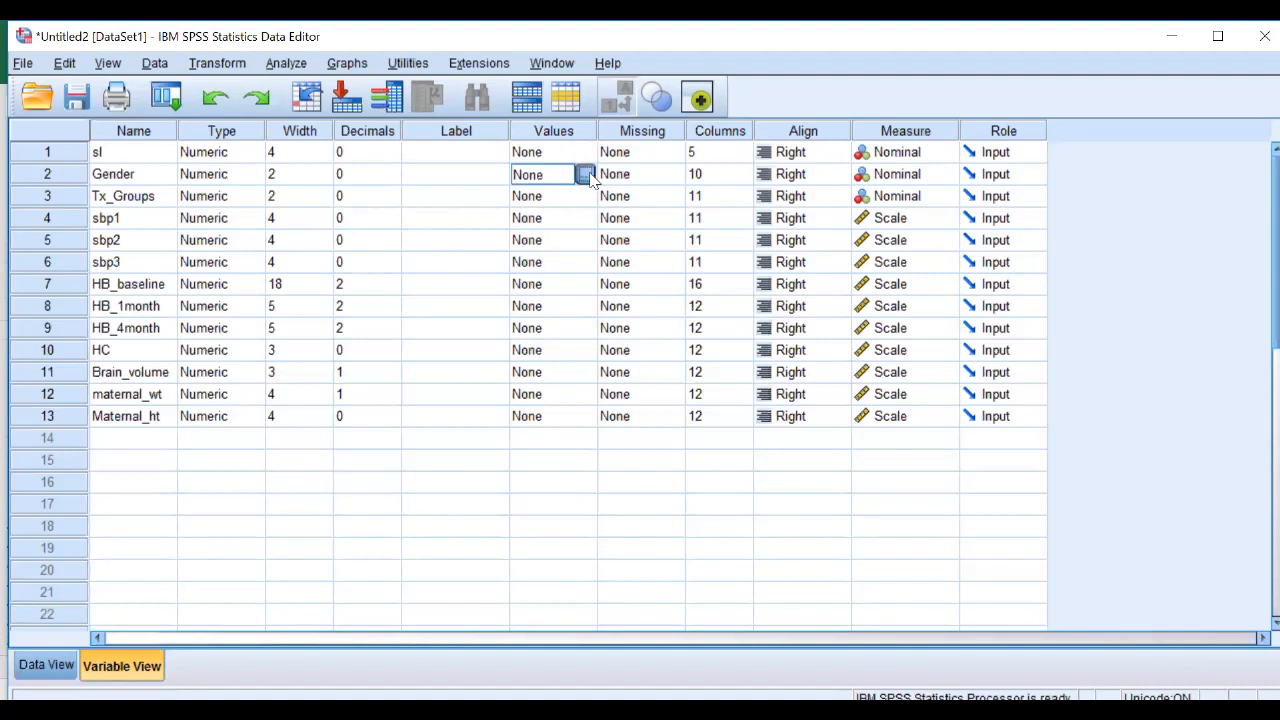
{"action": "left_click", "coordinate": [588, 176]}
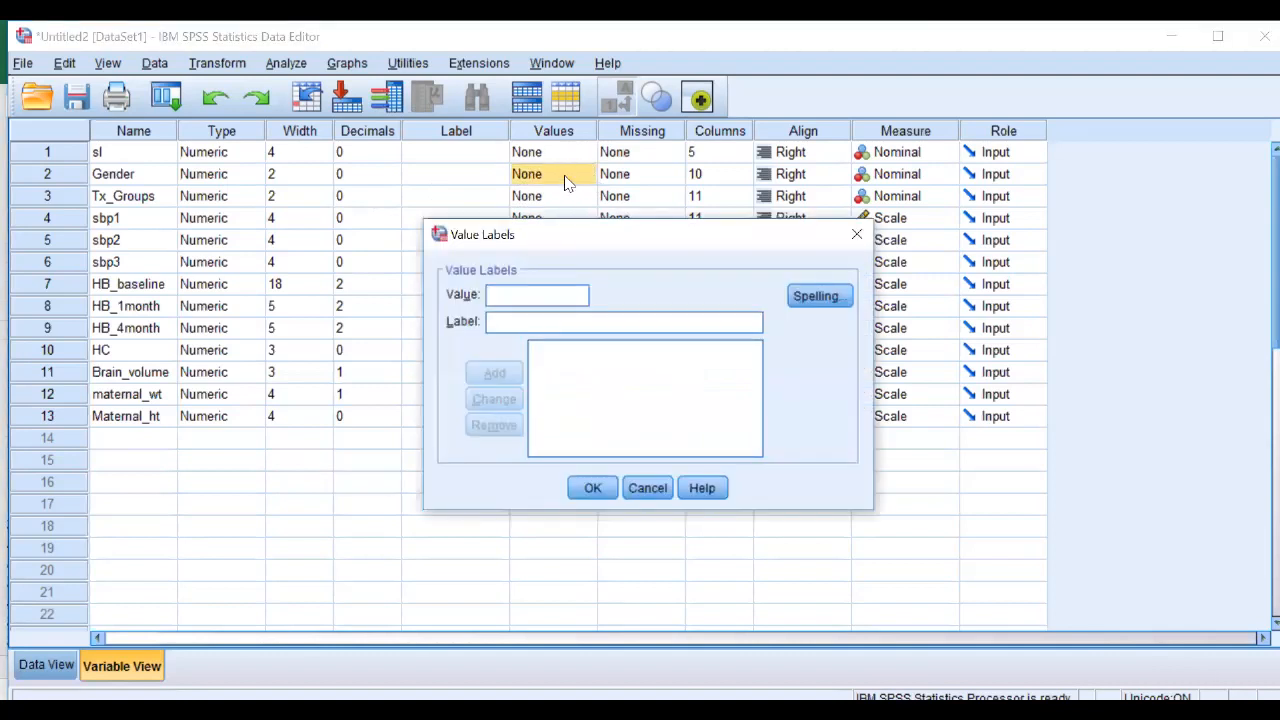
{"action": "left_click", "coordinate": [507, 296]}
{"action": "type", "text": "1"}
{"action": "left_click", "coordinate": [500, 323]}
{"action": "type", "text": "Female"}
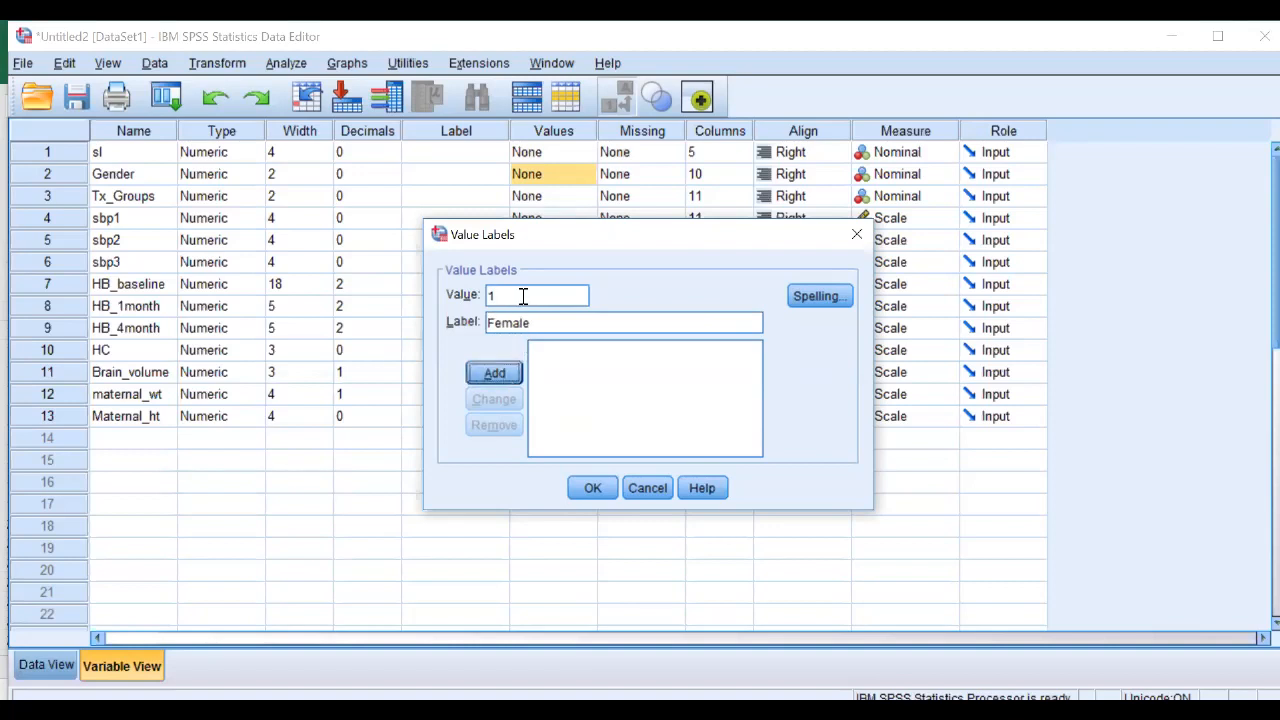
{"action": "left_click", "coordinate": [494, 372]}
{"action": "key", "text": "Return"}
- Add the label Male for value 2 and apply the Gender value labels
{"action": "type", "text": "2"}
{"action": "left_click", "coordinate": [520, 329]}
{"action": "type", "text": "Male"}
{"action": "left_click", "coordinate": [500, 372]}
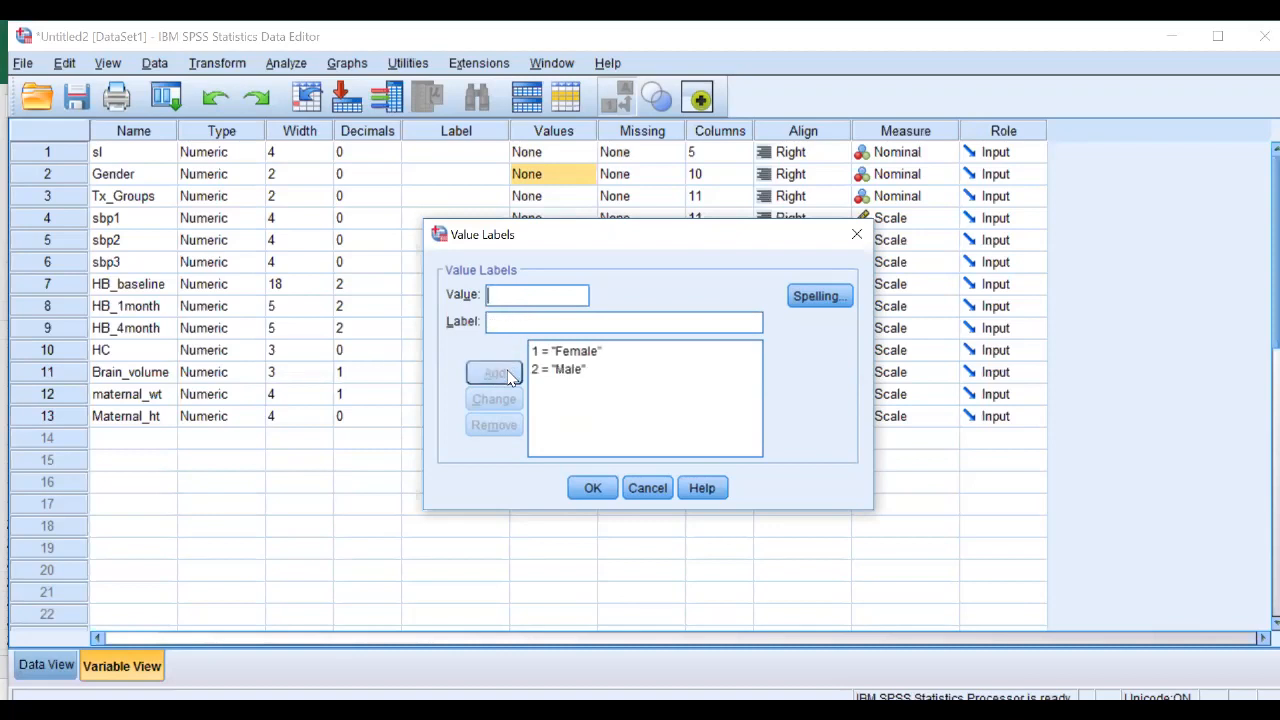
{"action": "left_click", "coordinate": [592, 488]}
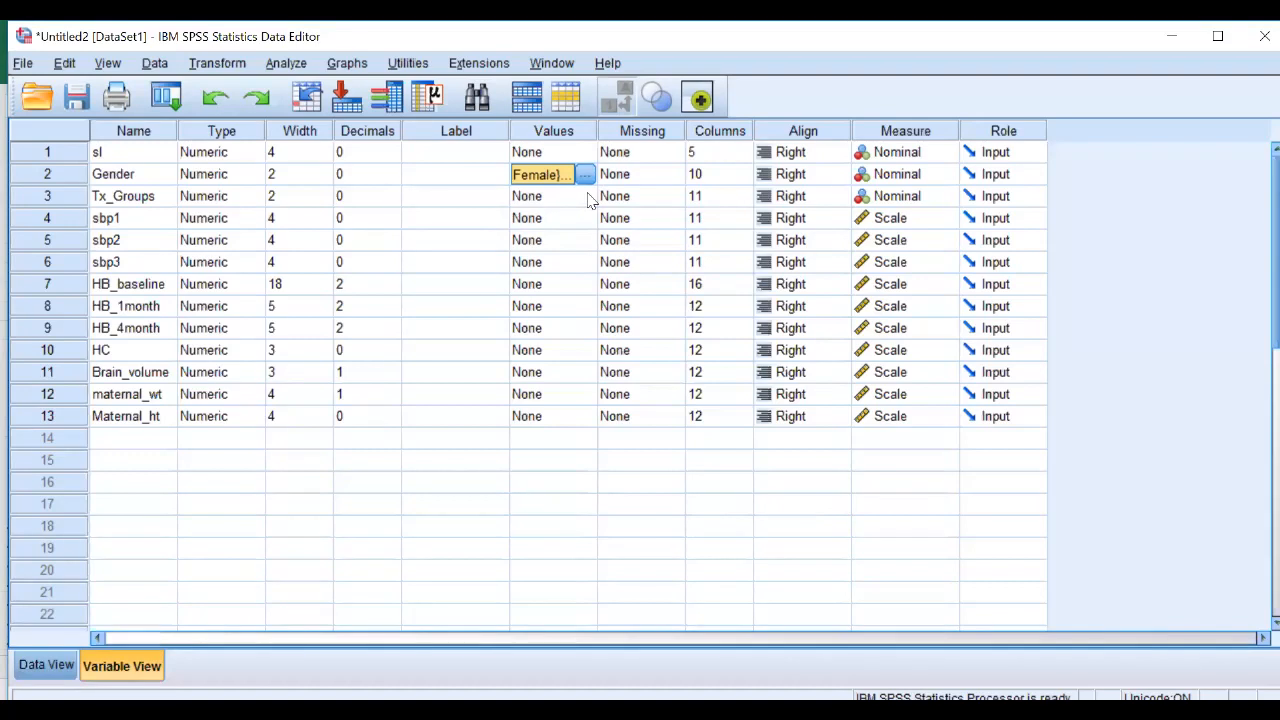
- Add the value label Treatment-A for value 1 of the Tx_Groups variable, copying the label text for reuse
{"action": "left_click", "coordinate": [590, 197]}
{"action": "type", "text": "1Tr"}
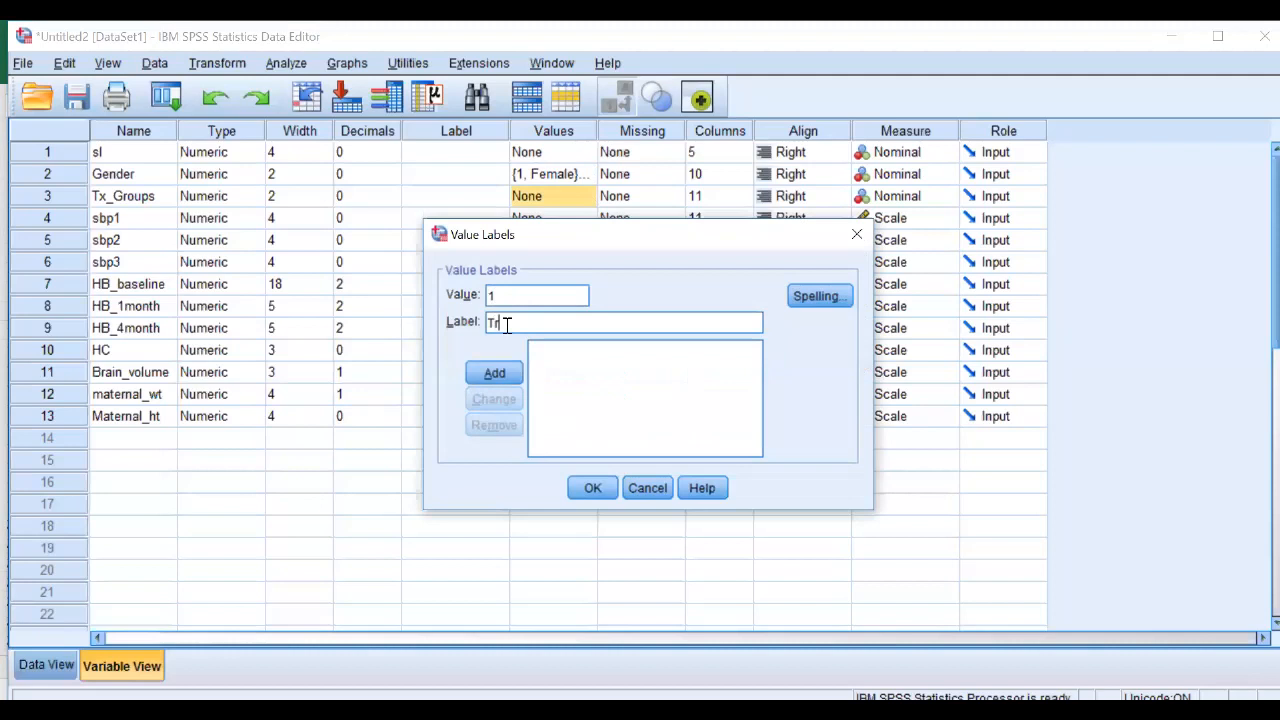
{"action": "type", "text": "eatment-A"}
{"action": "left_click_drag", "start_coordinate": [558, 323], "coordinate": [490, 322]}
{"action": "key", "text": "ctrl+c"}
{"action": "left_click", "coordinate": [490, 372]}
{"action": "type", "text": "2"}
{"action": "left_click", "coordinate": [500, 320]}
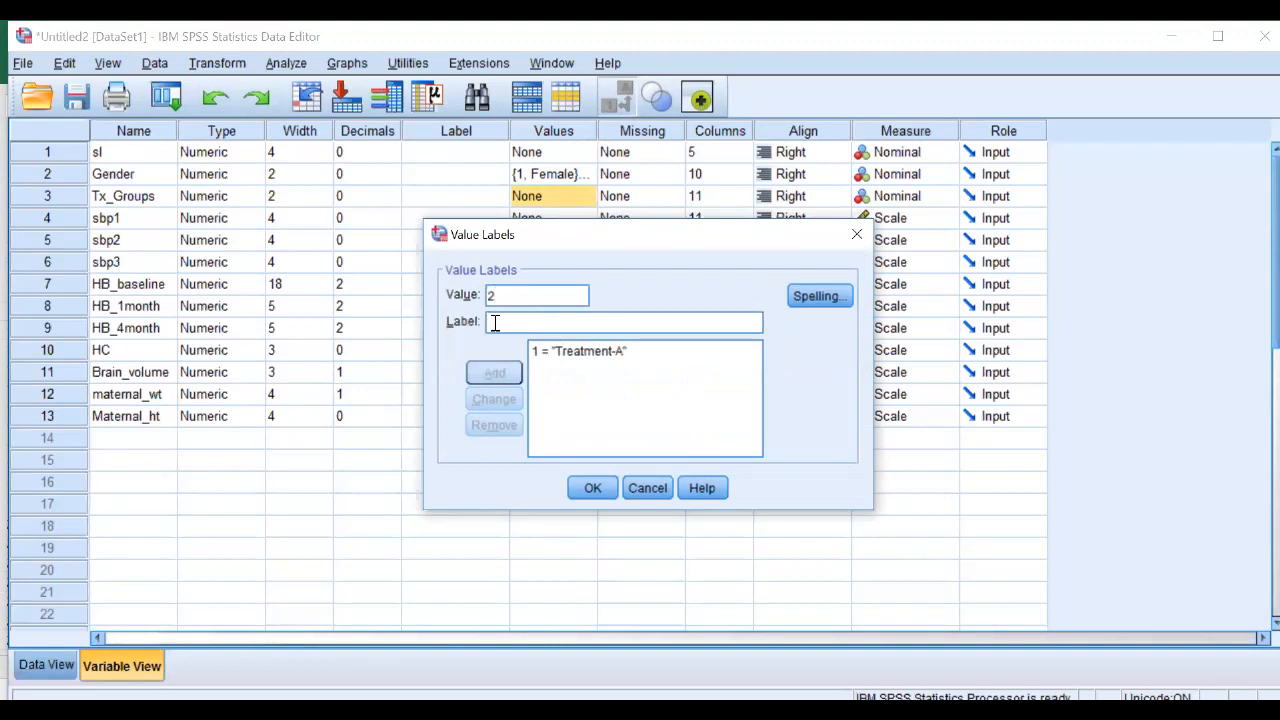
{"action": "key", "text": "ctrl+v"}
{"action": "left_click", "coordinate": [495, 374]}
{"action": "type", "text": "3"}
{"action": "left_click", "coordinate": [516, 321]}
{"action": "key", "text": "ctrl+v"}
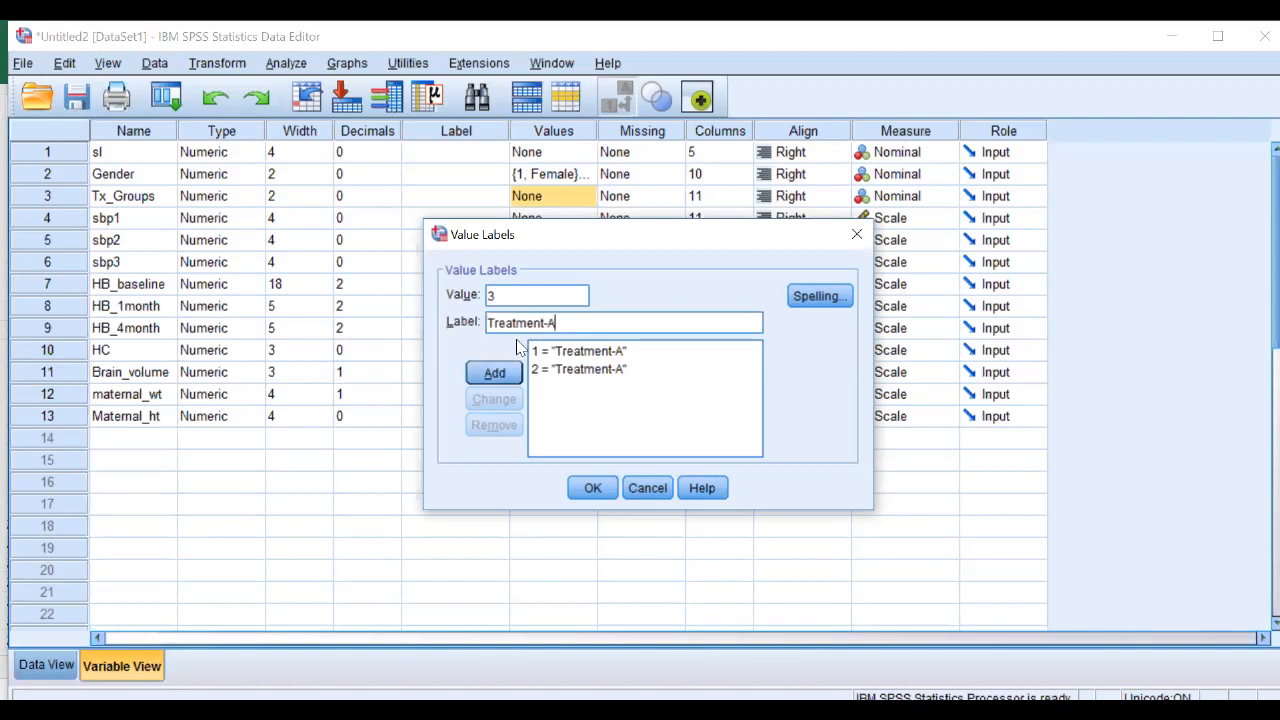
{"action": "left_click", "coordinate": [605, 369]}
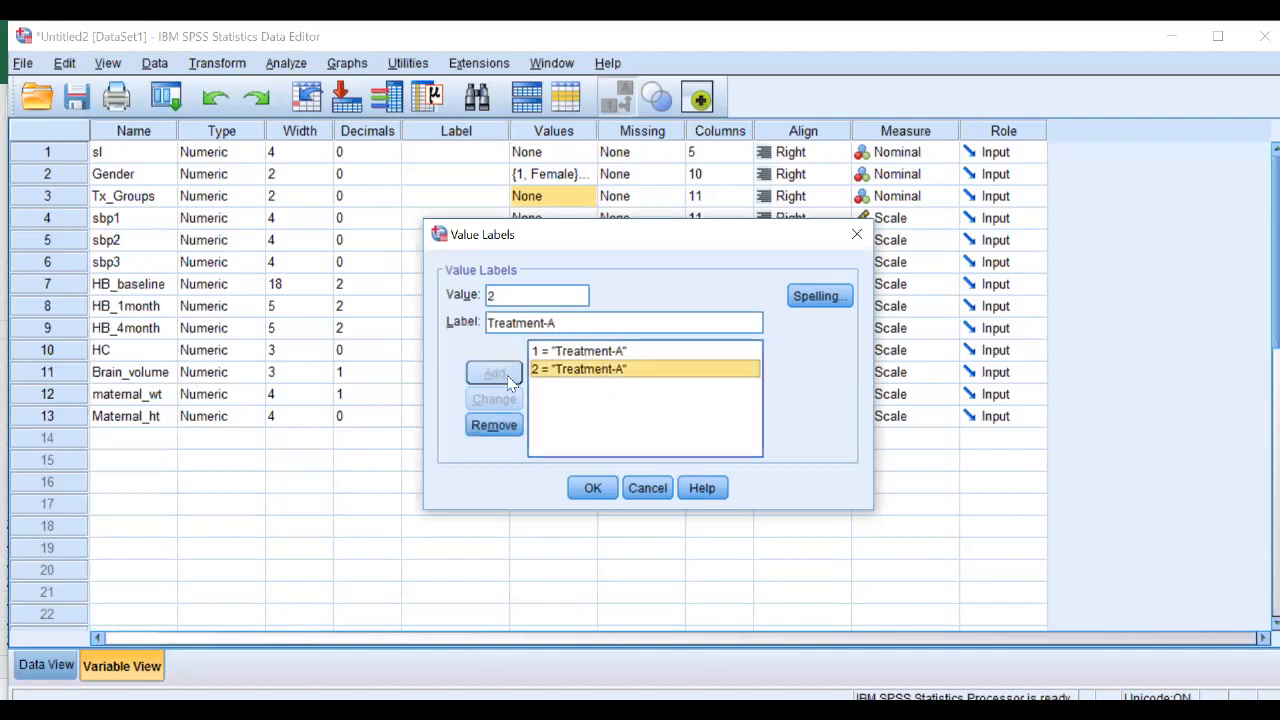
{"action": "left_click", "coordinate": [494, 425]}
- Add the value label Treatment-B for value 2 of Tx_Groups, reusing the copied label text
{"action": "type", "text": "2"}
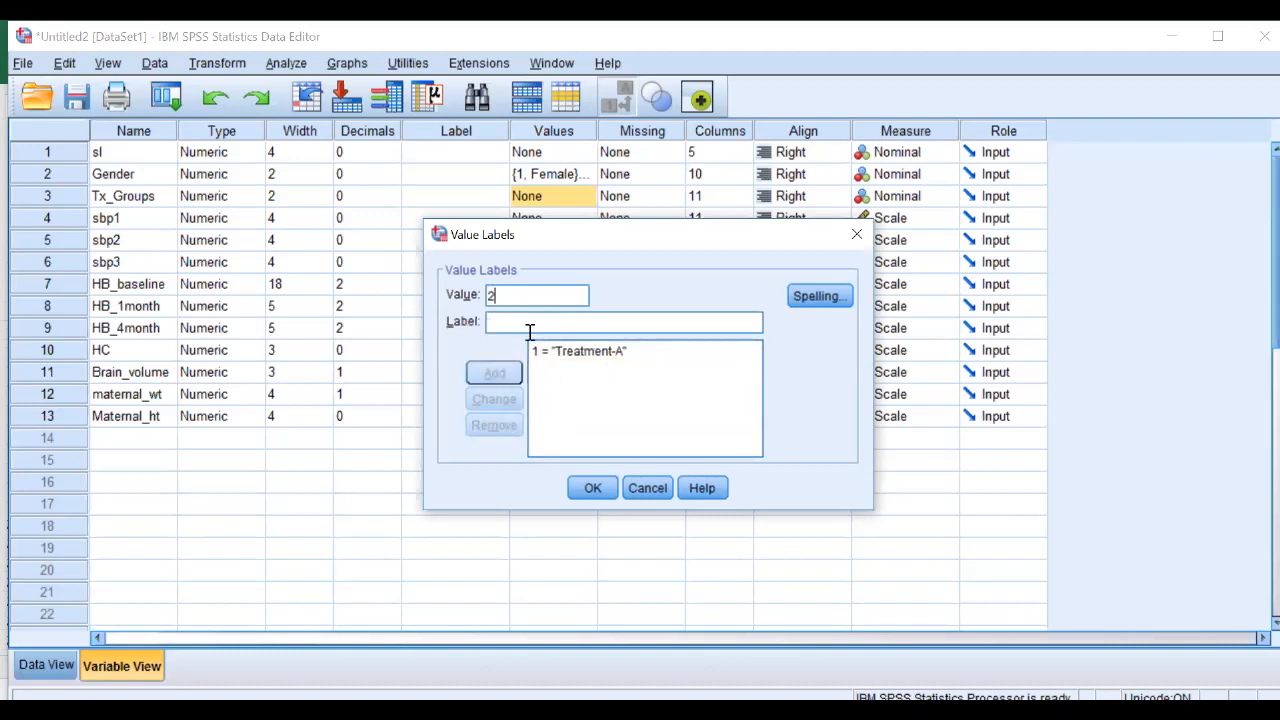
{"action": "key", "text": "ctrl+v"}
{"action": "key", "text": "BackSpace"}
{"action": "type", "text": "B"}
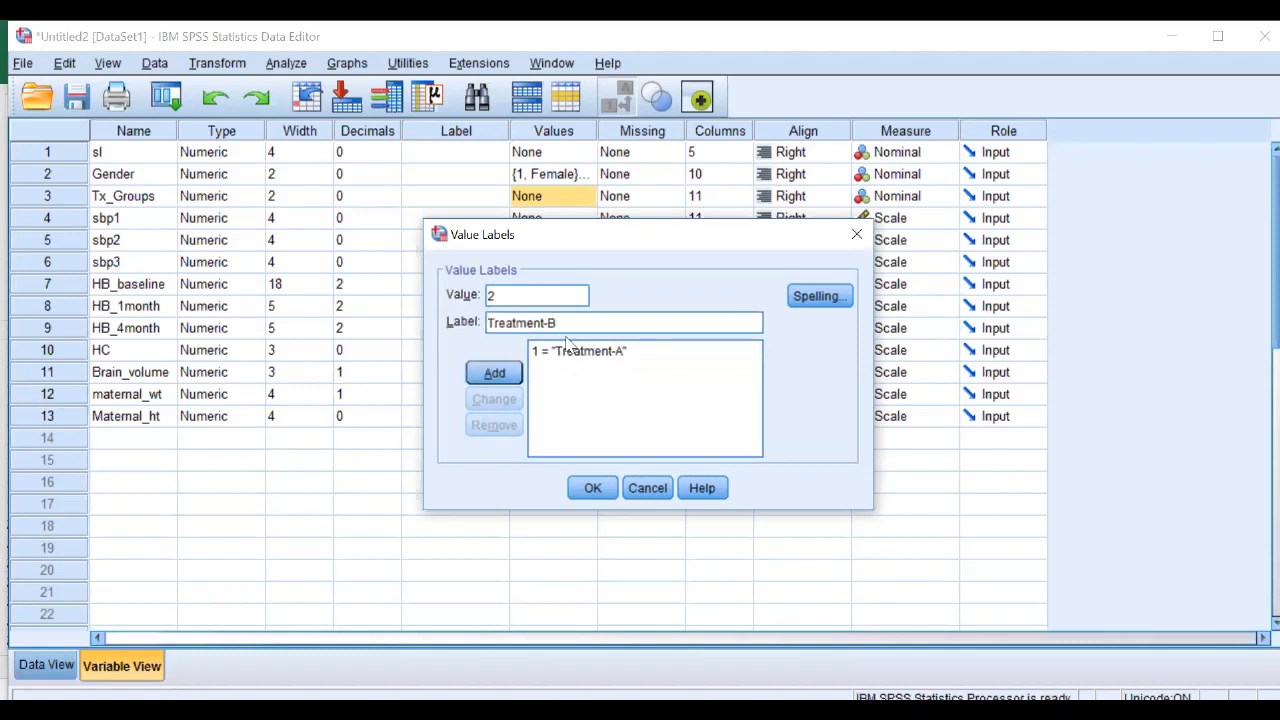
{"action": "left_click", "coordinate": [494, 373]}
- Add the value label Treatment-C for value 3 and apply the Tx_Groups value labels
{"action": "type", "text": "3"}
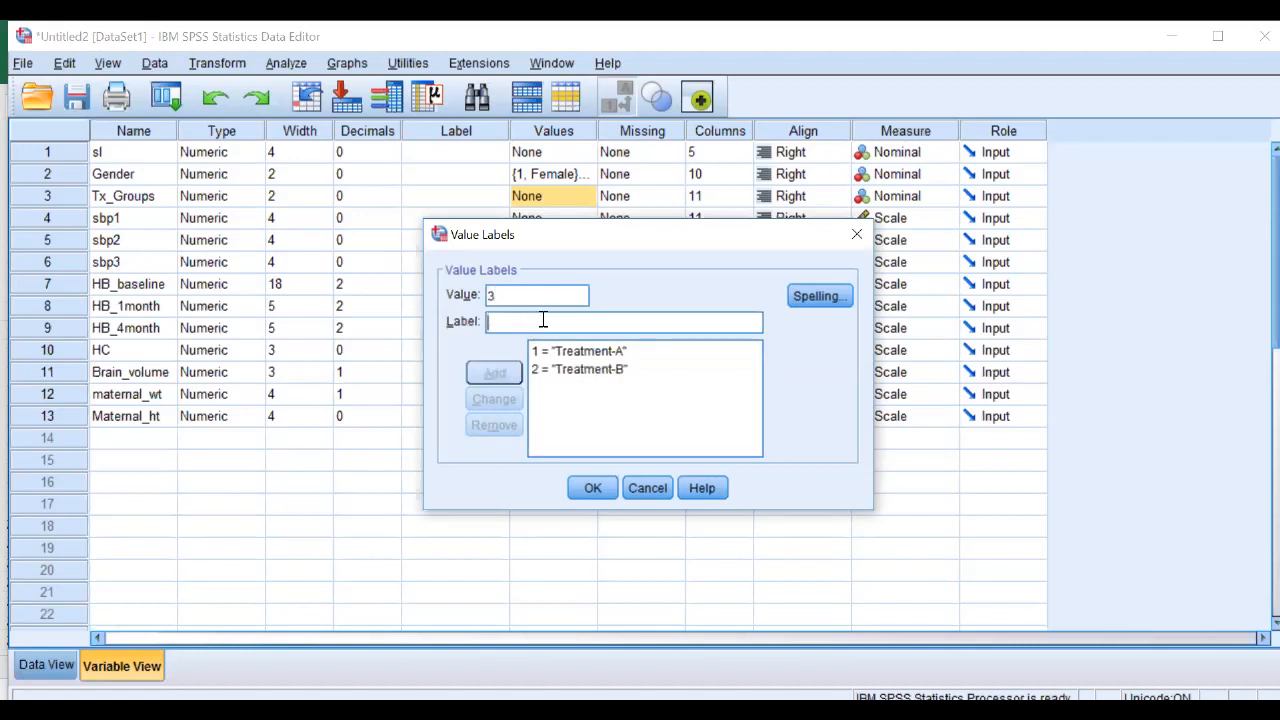
{"action": "left_click", "coordinate": [543, 320]}
{"action": "key", "text": "ctrl+v"}
{"action": "key", "text": "BackSpace"}
{"action": "type", "text": "c"}
{"action": "key", "text": "BackSpace"}
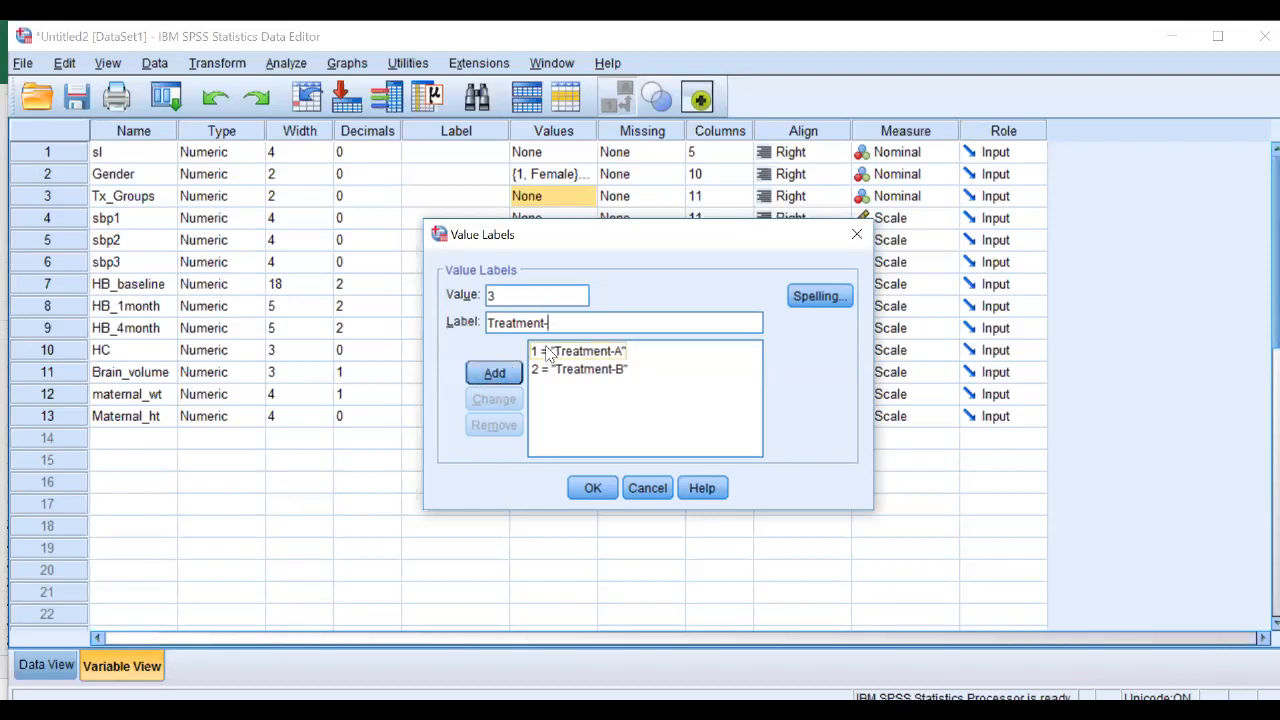
{"action": "type", "text": "C"}
{"action": "left_click", "coordinate": [508, 371]}
{"action": "left_click", "coordinate": [593, 490]}
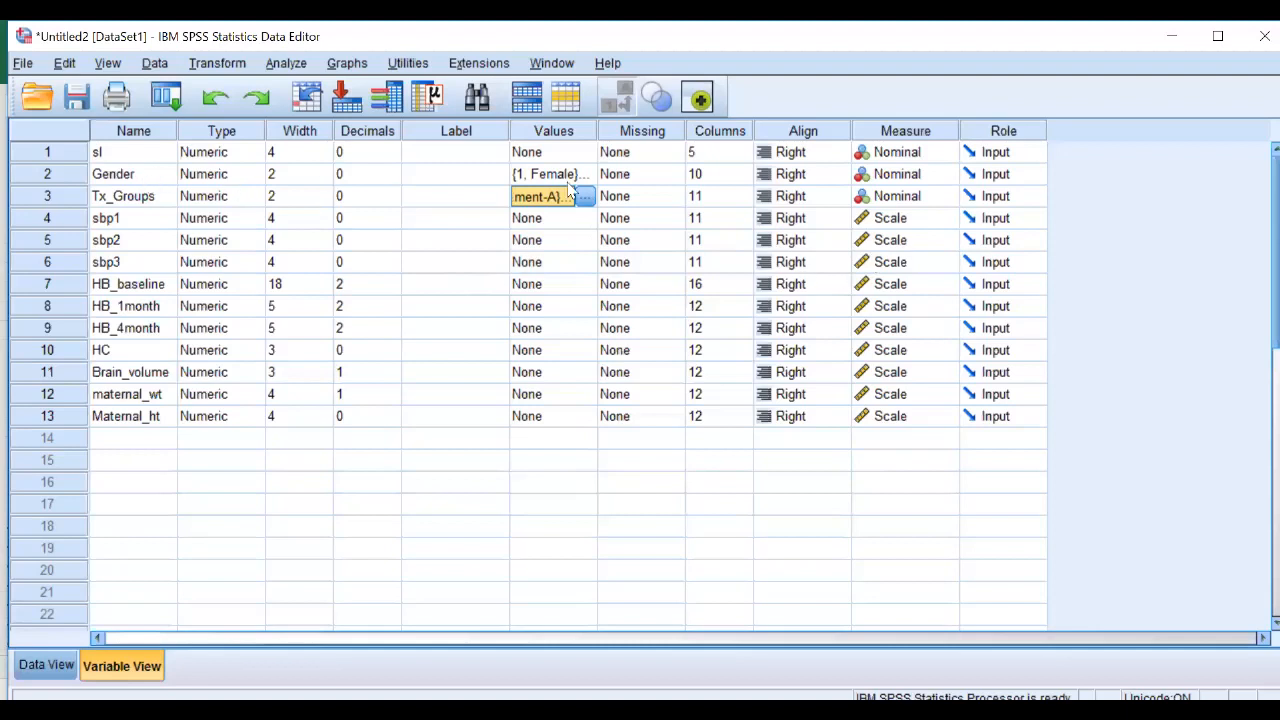
{"action": "double_click", "coordinate": [588, 176]}
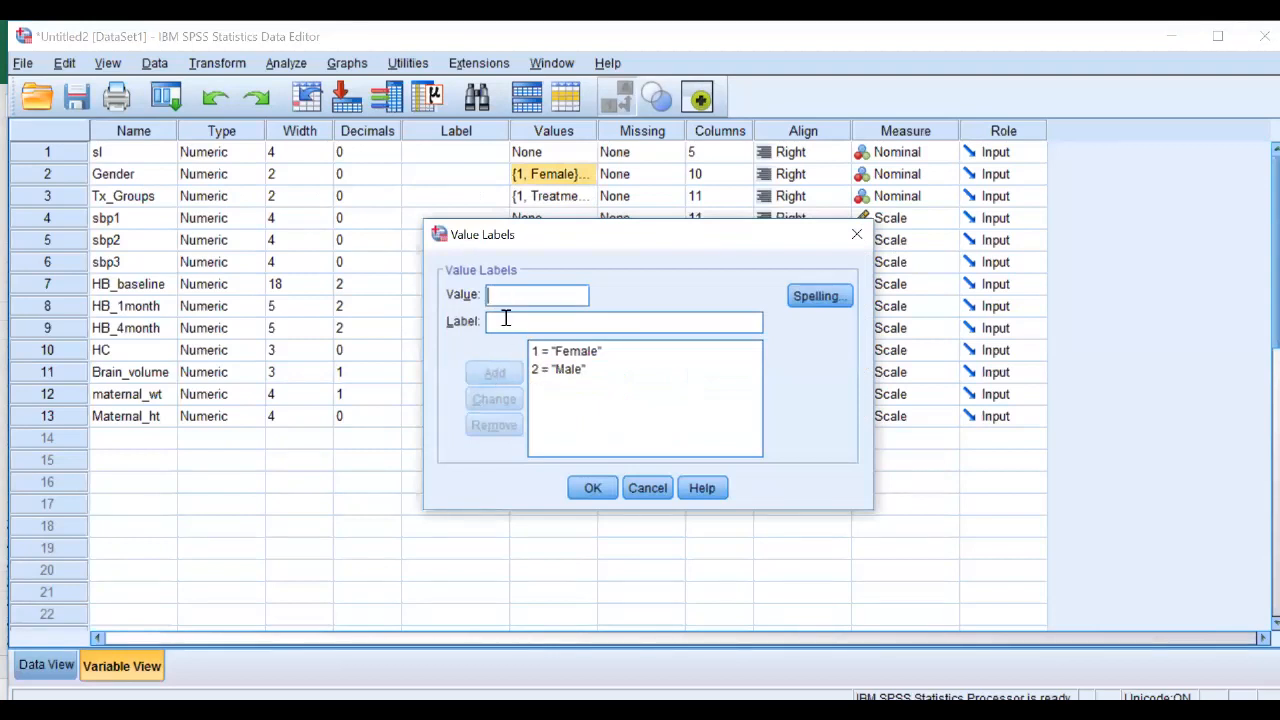
{"action": "left_click", "coordinate": [648, 488]}
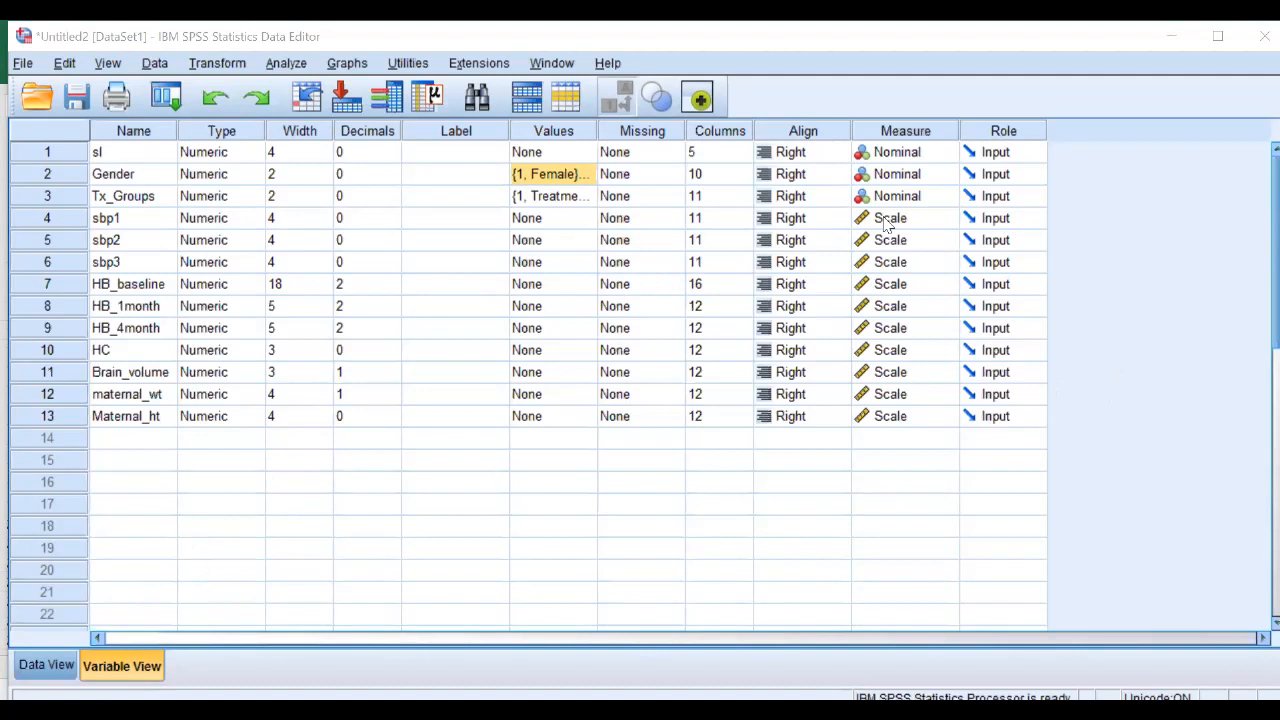
{"action": "left_click", "coordinate": [589, 175]}
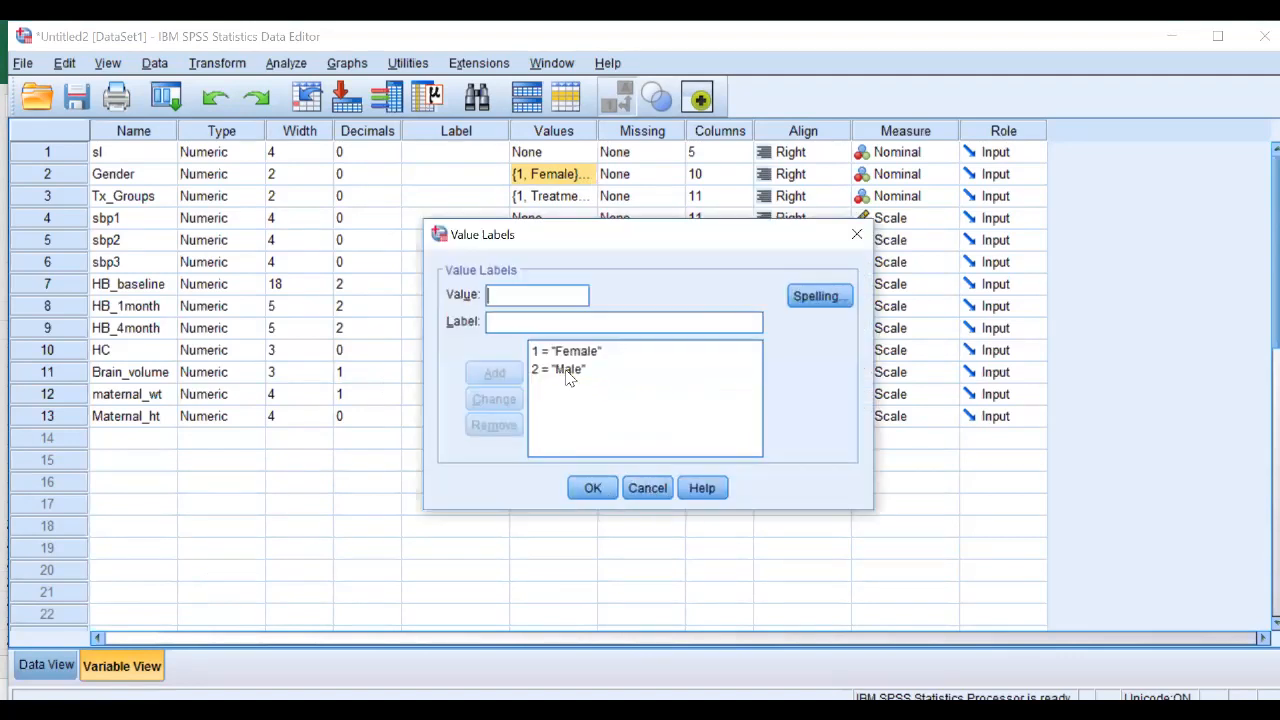
{"action": "left_click", "coordinate": [566, 370]}
{"action": "left_click", "coordinate": [568, 352]}
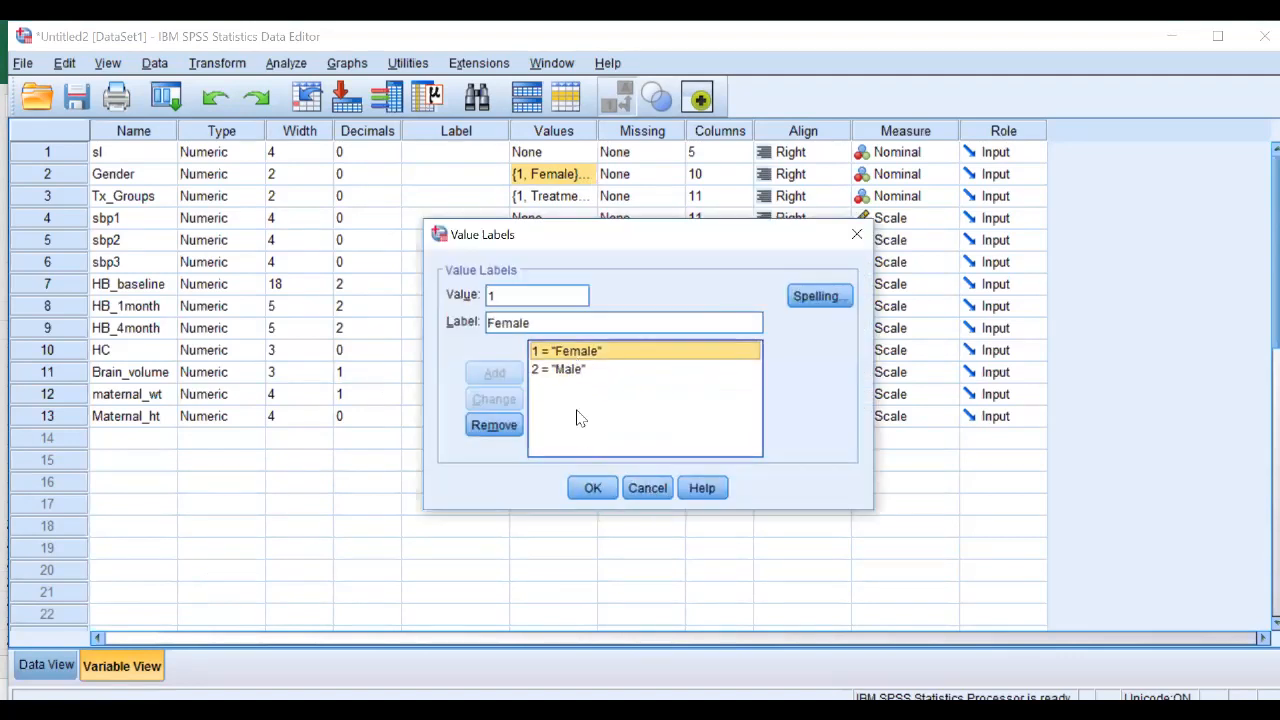
{"action": "left_click", "coordinate": [494, 425]}
{"action": "left_click", "coordinate": [570, 352]}
{"action": "left_click", "coordinate": [494, 425]}
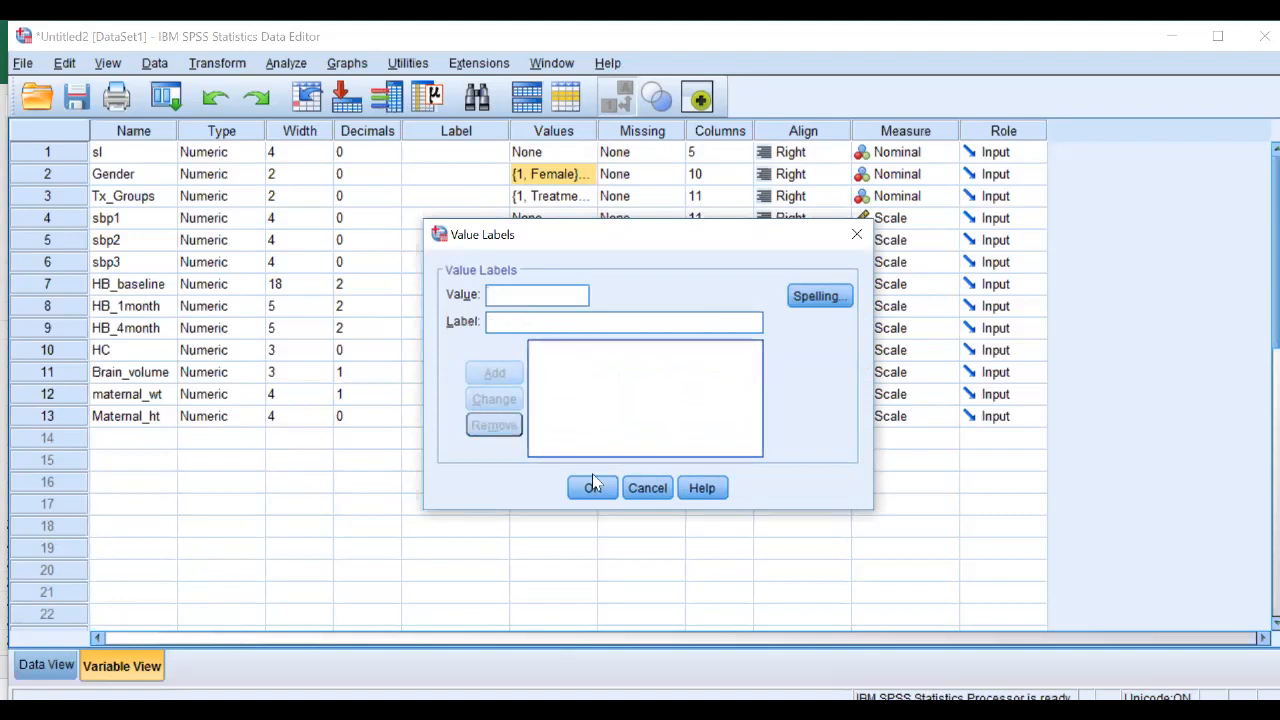
{"action": "left_click", "coordinate": [645, 488]}
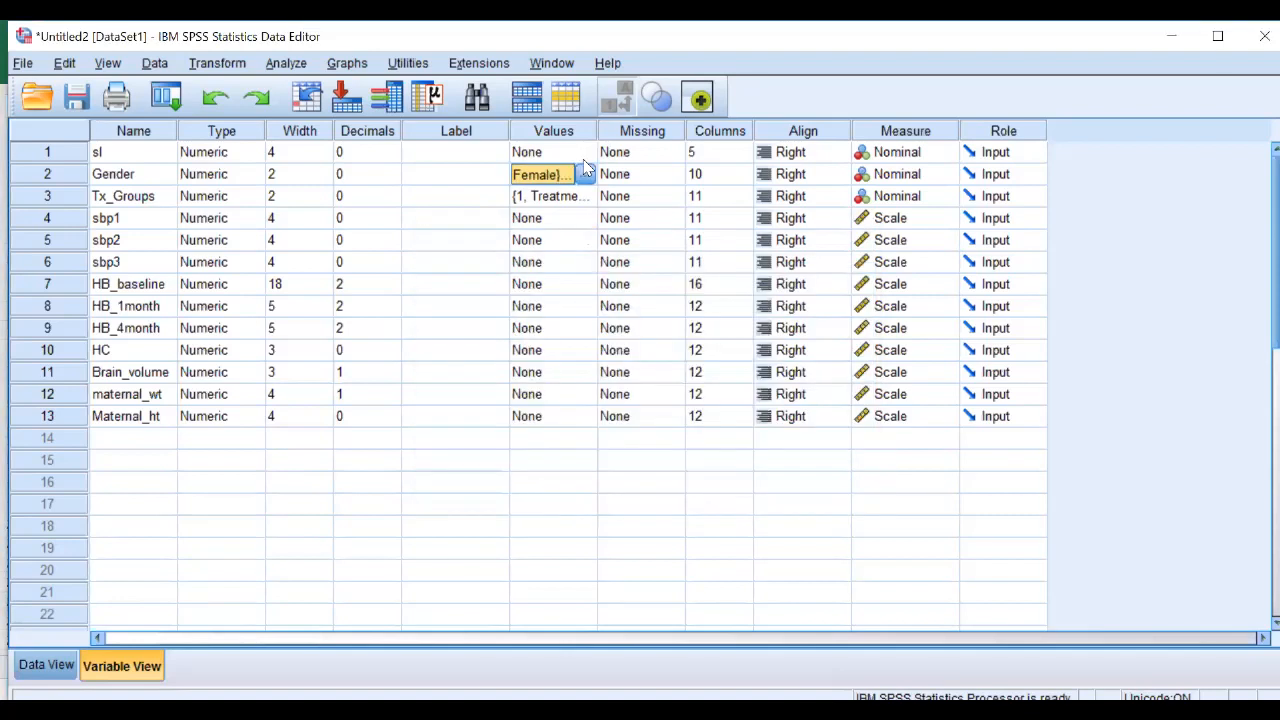
- Remove the Male and Female value labels from the Gender variable and apply the change
{"action": "left_click", "coordinate": [585, 175]}
{"action": "left_click", "coordinate": [570, 369]}
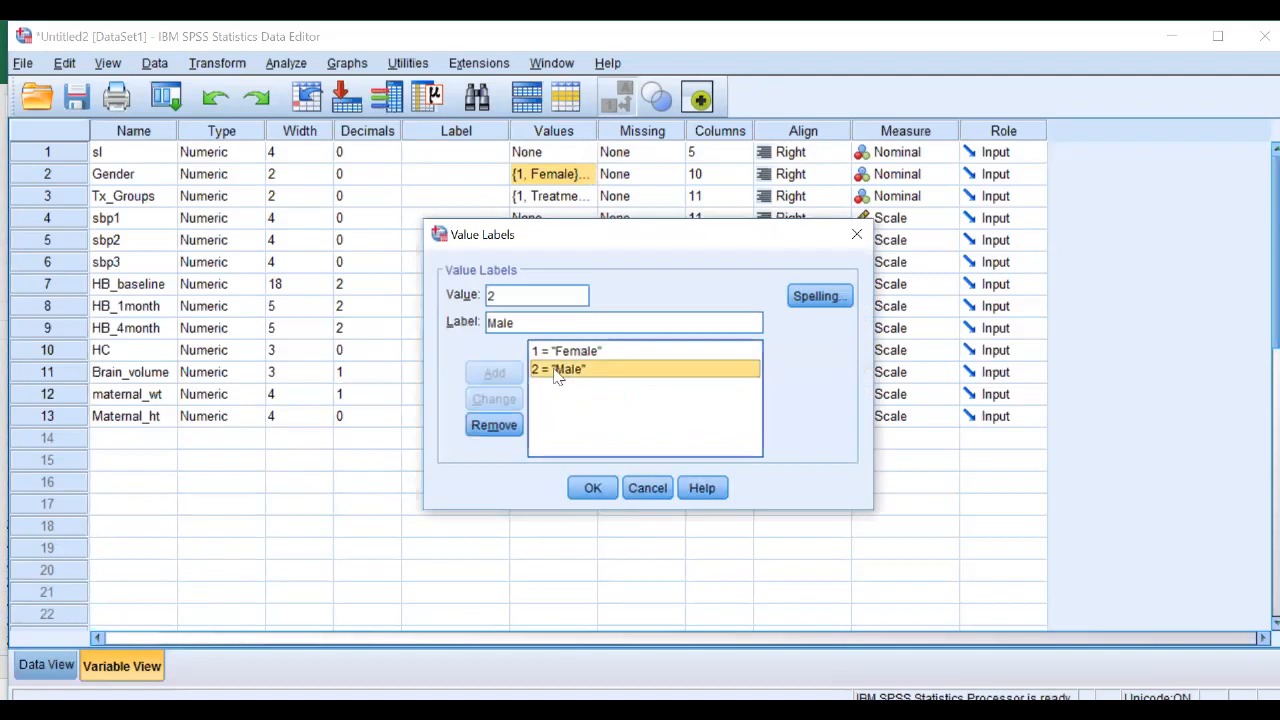
{"action": "left_click", "coordinate": [494, 426]}
{"action": "left_click", "coordinate": [566, 351]}
{"action": "left_click", "coordinate": [494, 426]}
{"action": "left_click", "coordinate": [590, 488]}
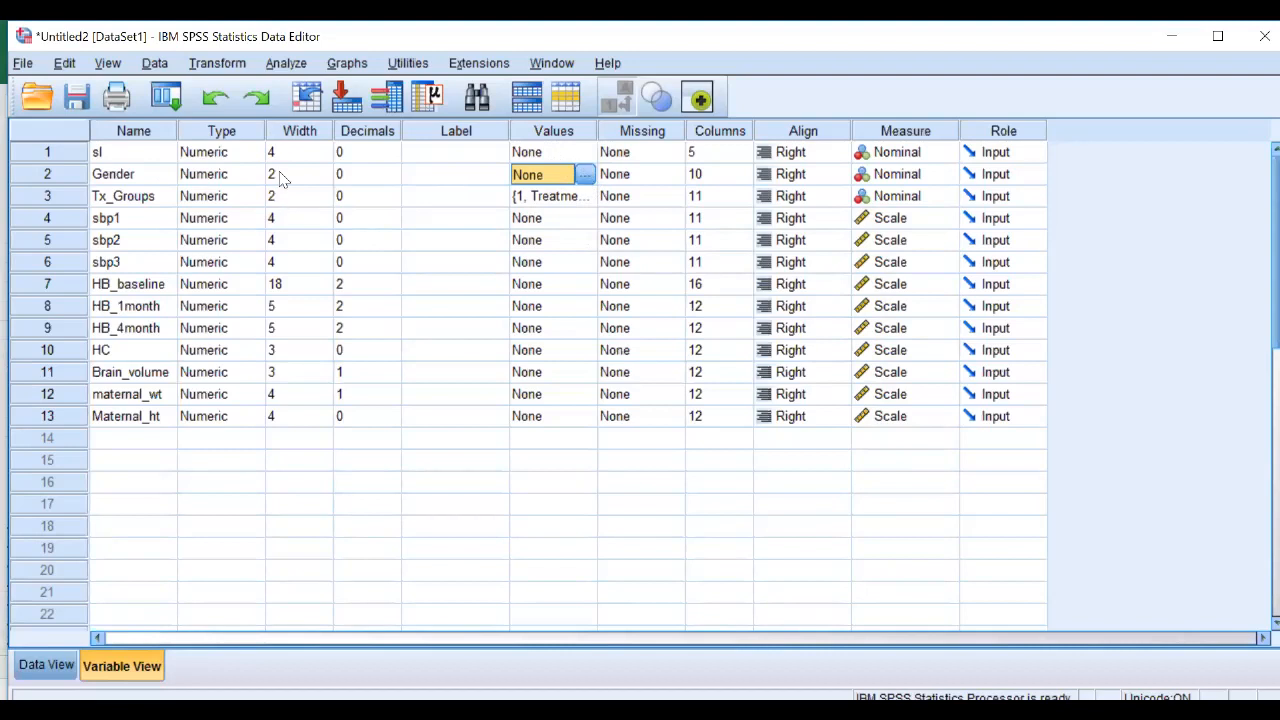
- Define the value labels of the Gender variable as 1 = Female and 2 = Male
{"action": "left_click", "coordinate": [584, 175]}
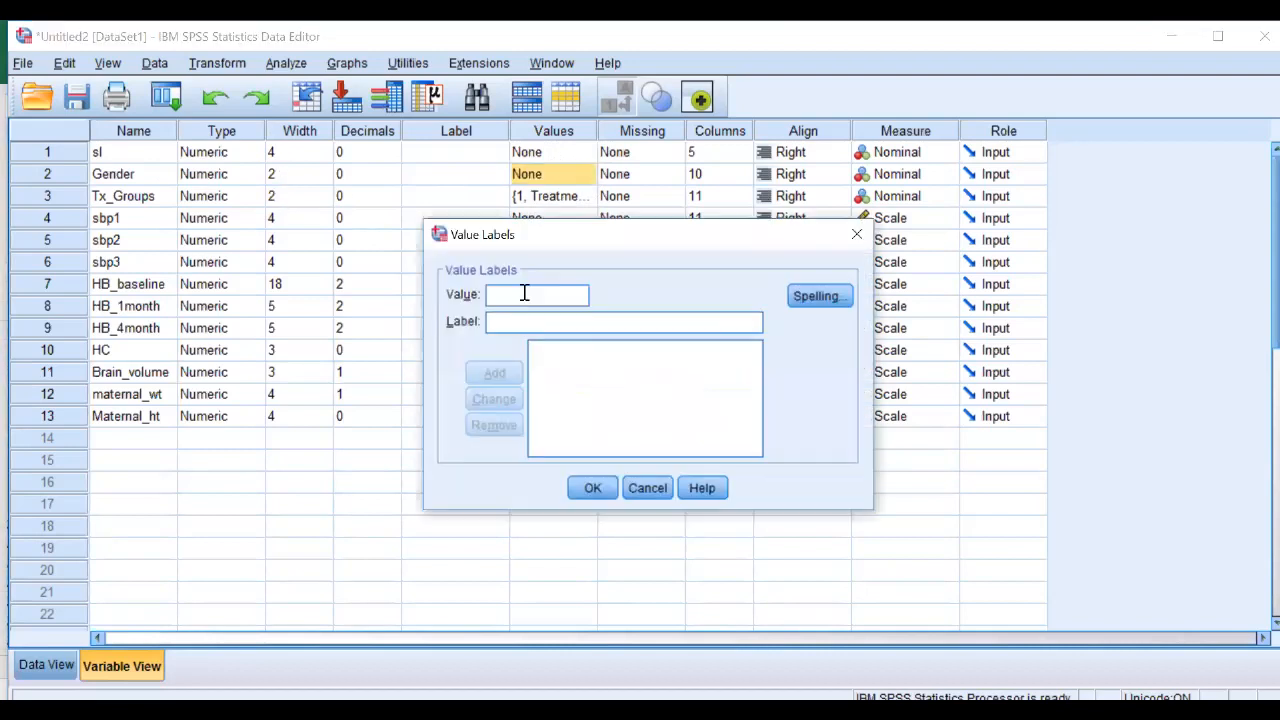
{"action": "type", "text": "1"}
{"action": "left_click", "coordinate": [511, 321]}
{"action": "type", "text": "Female"}
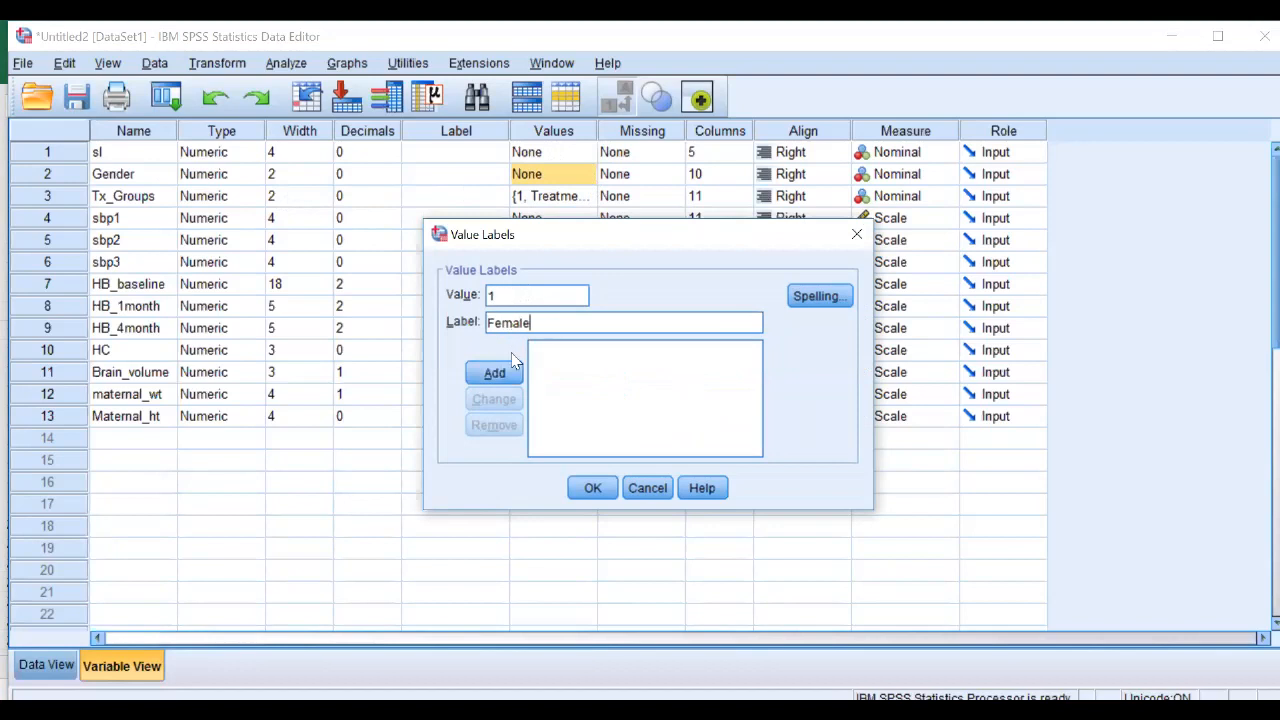
{"action": "left_click", "coordinate": [494, 374]}
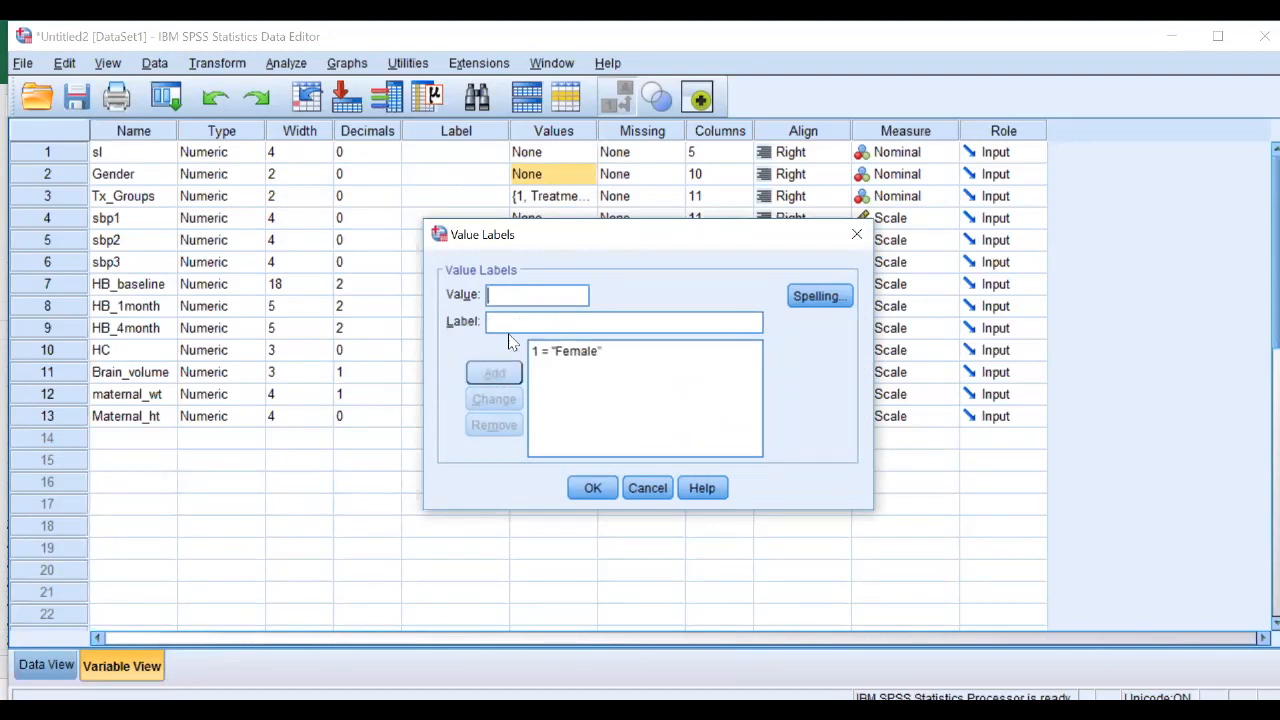
{"action": "type", "text": "2"}
{"action": "left_click", "coordinate": [507, 322]}
{"action": "type", "text": "Male"}
{"action": "left_click", "coordinate": [486, 373]}
{"action": "left_click", "coordinate": [593, 489]}
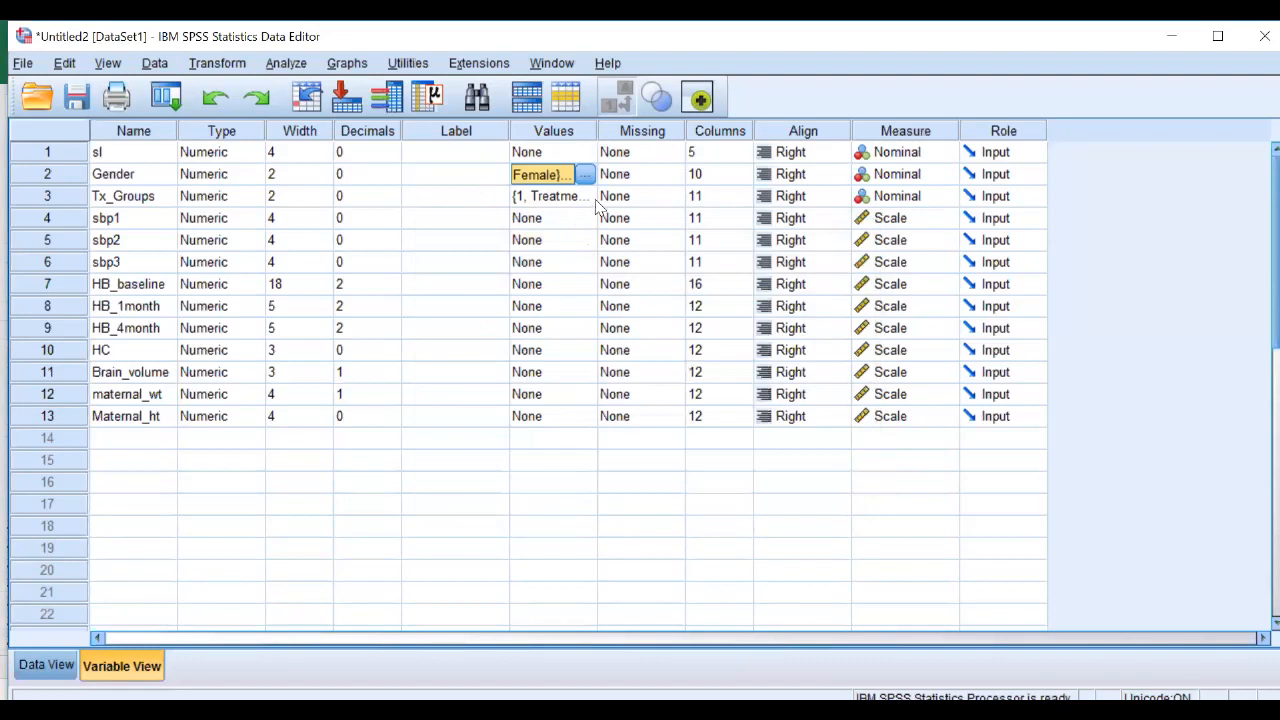
- Review the value labels of Tx_Groups, and narrow the Gender column in the data grid
{"action": "left_click", "coordinate": [589, 200]}
{"action": "left_click", "coordinate": [586, 198]}
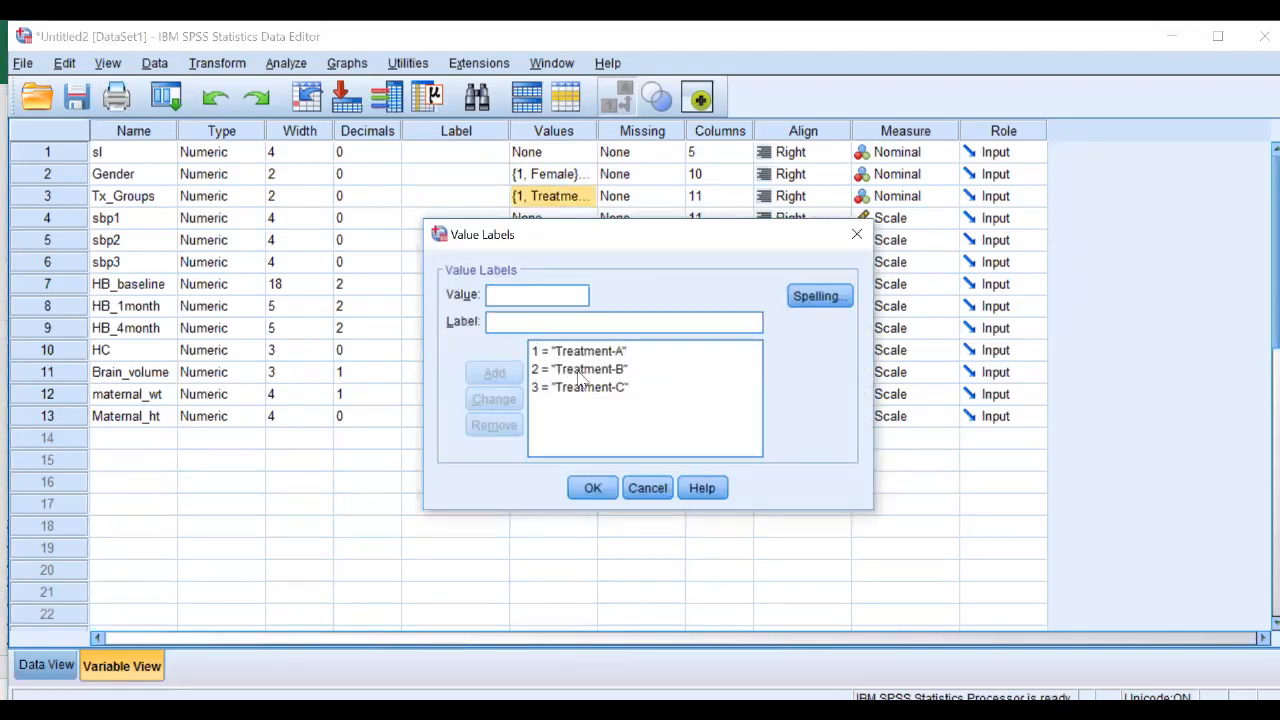
{"action": "left_click", "coordinate": [645, 489]}
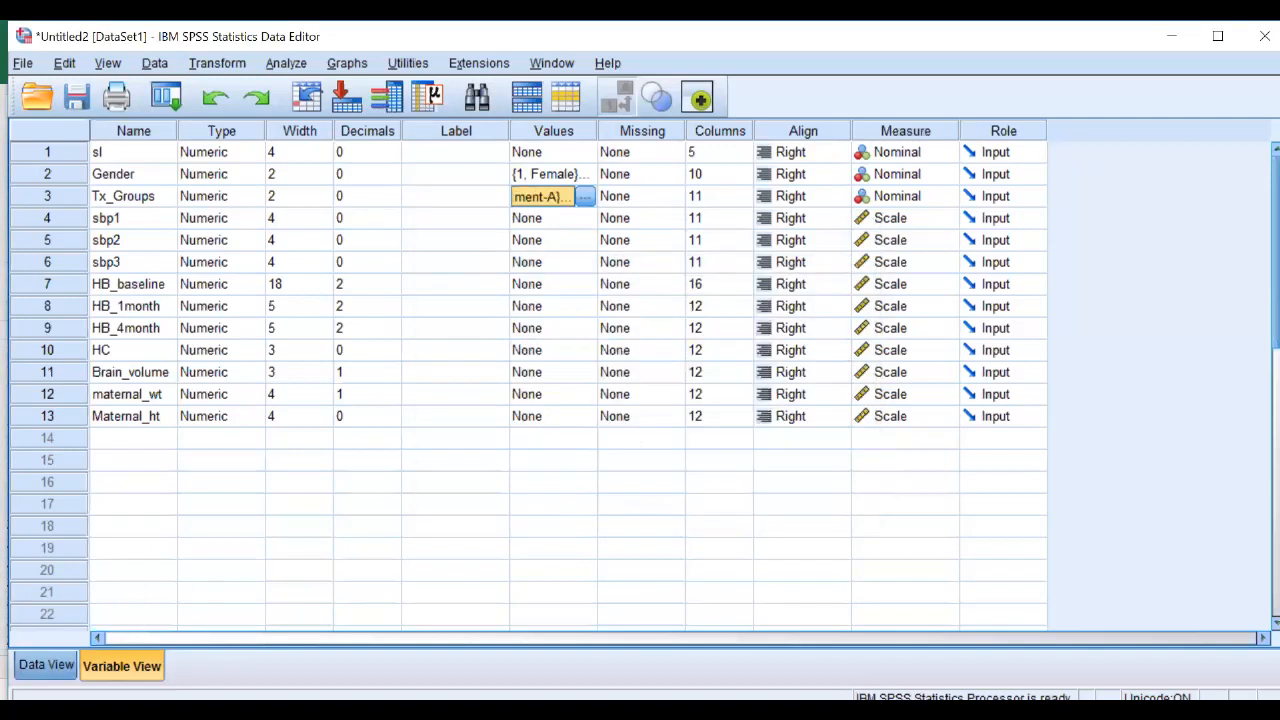
{"action": "left_click", "coordinate": [46, 665]}
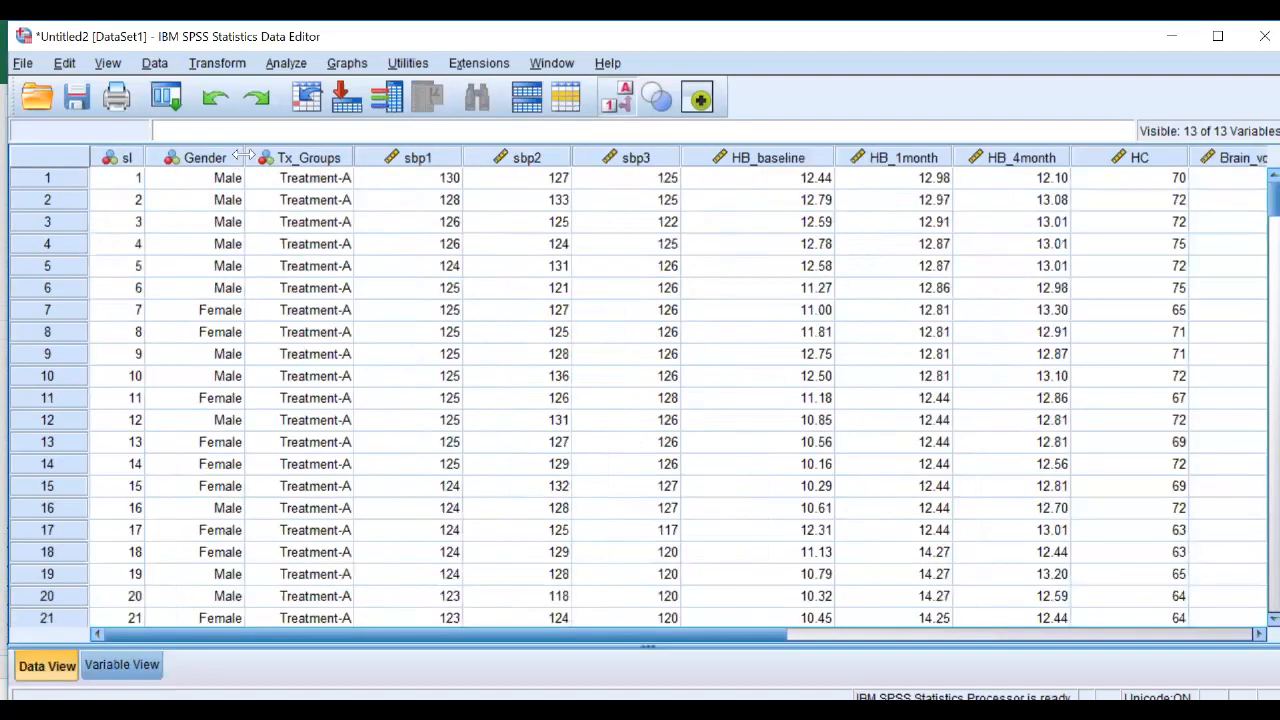
{"action": "left_click_drag", "start_coordinate": [244, 157], "coordinate": [224, 157]}
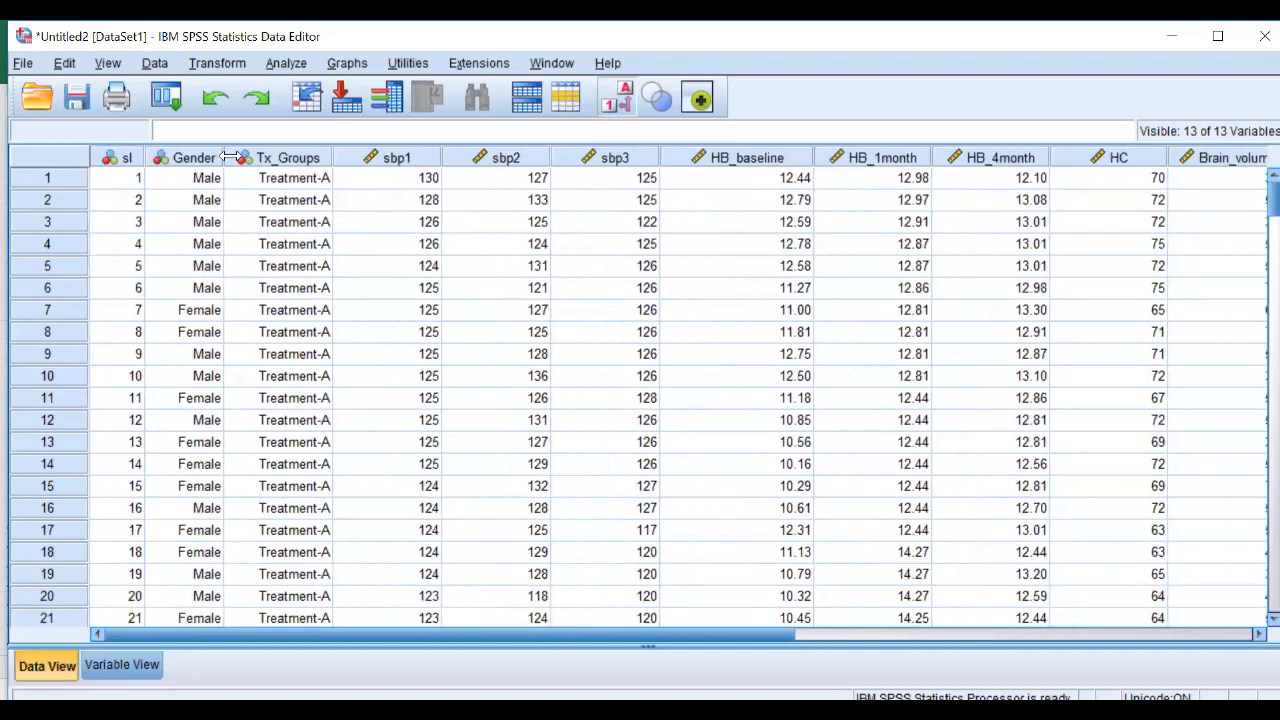
- Widen the Tx_Groups column slightly and toggle the data grid between numeric codes and value labels, ending with the labels
{"action": "left_click_drag", "start_coordinate": [331, 158], "coordinate": [345, 158]}
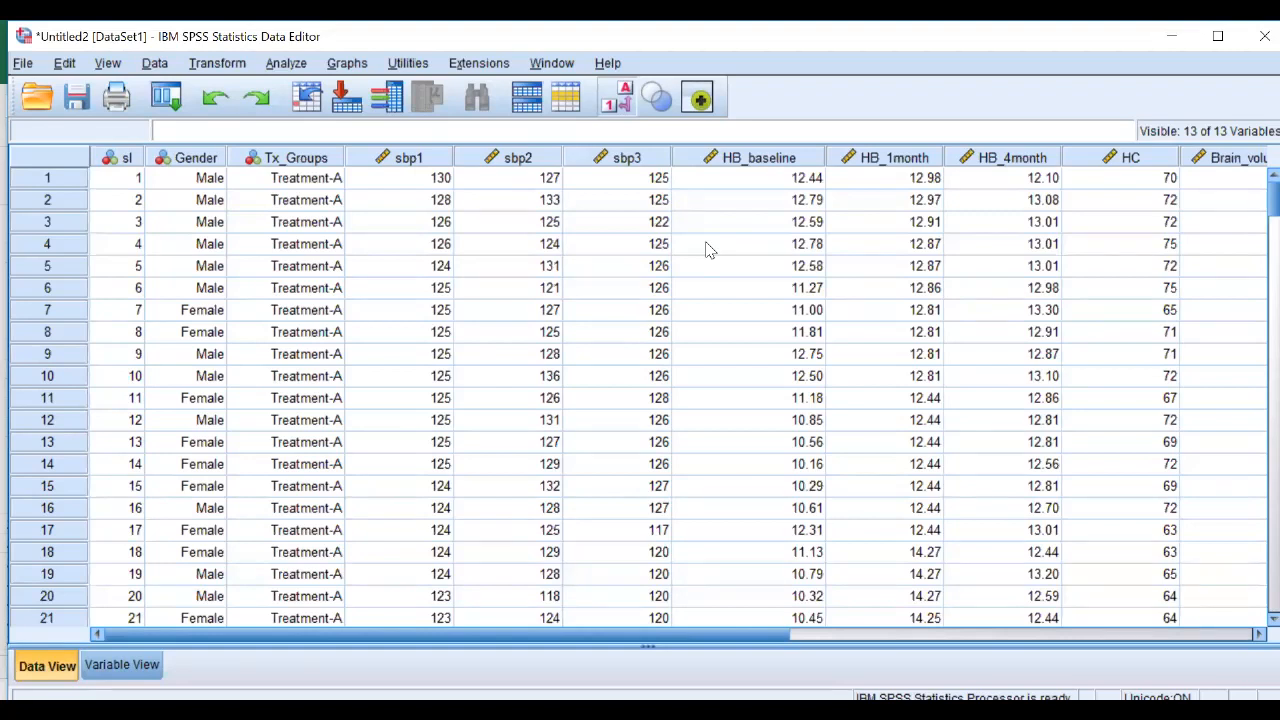
{"action": "left_click", "coordinate": [624, 104]}
{"action": "left_click", "coordinate": [624, 106]}
{"action": "left_click", "coordinate": [624, 106]}
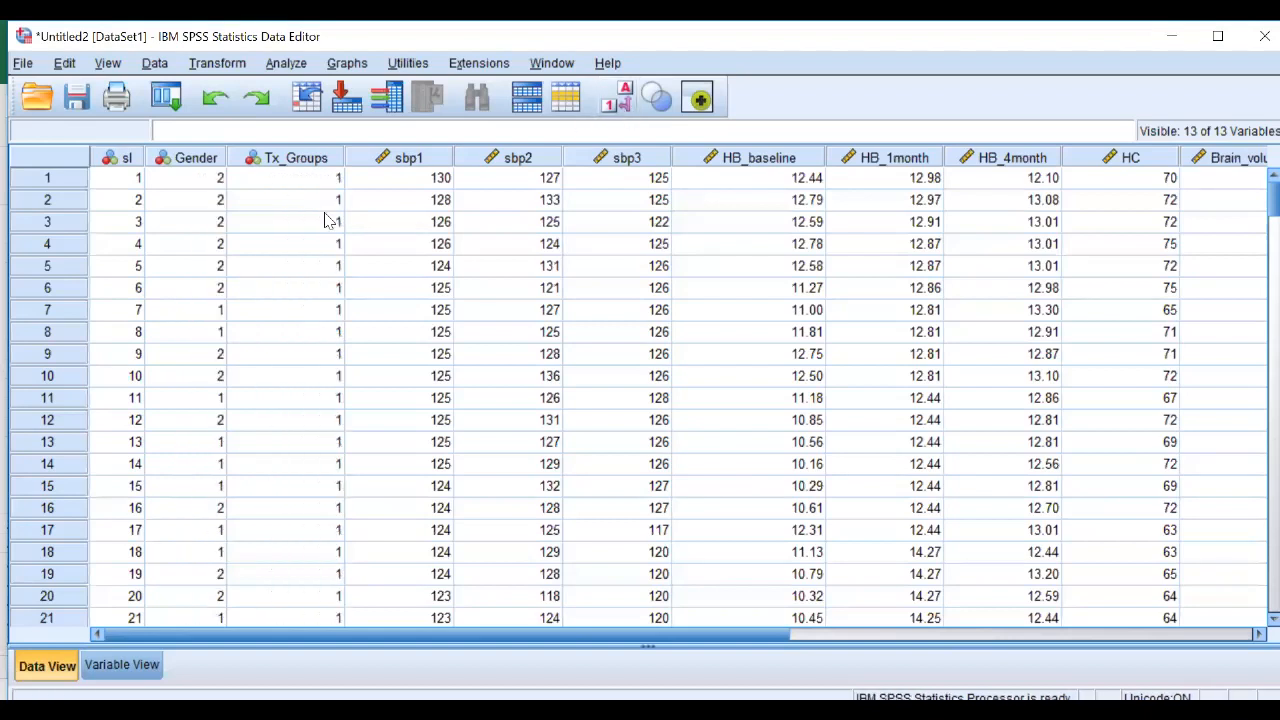
{"action": "left_click", "coordinate": [620, 106]}
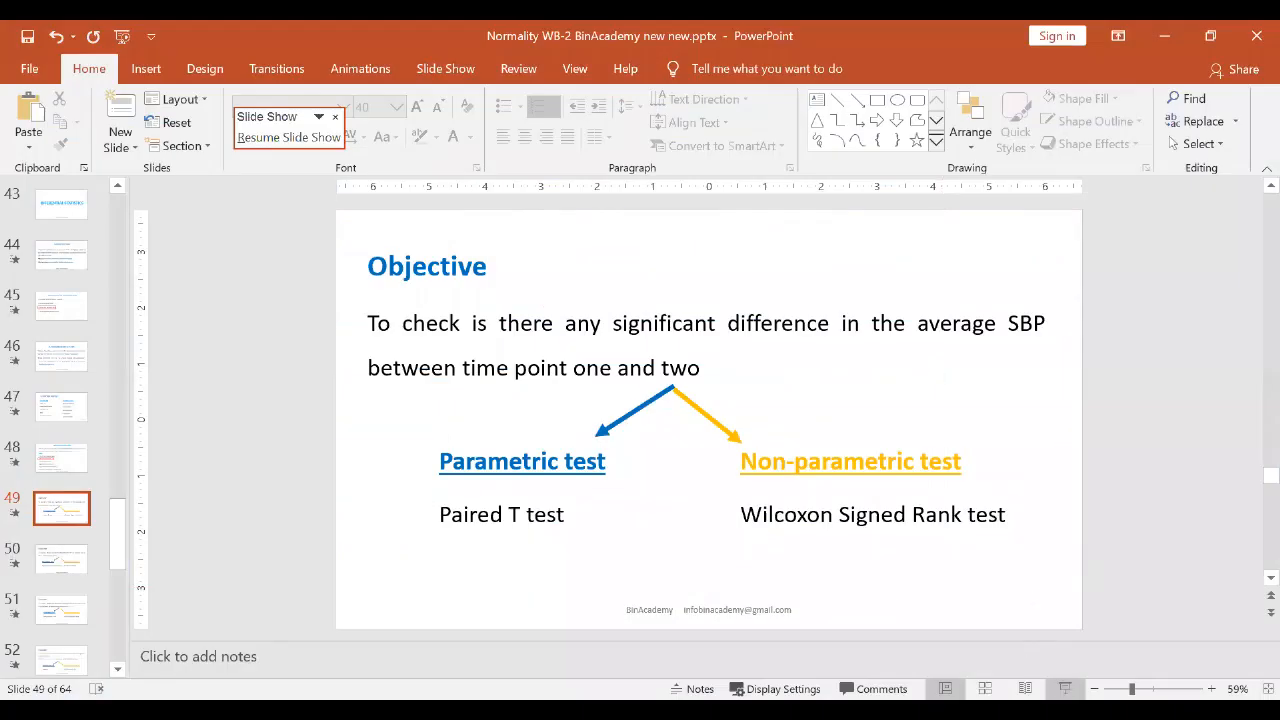
- Present the Objective slide about the average SBP at time points one and two in PowerPoint, and end the slide show
{"action": "key", "text": "shift+F5"}
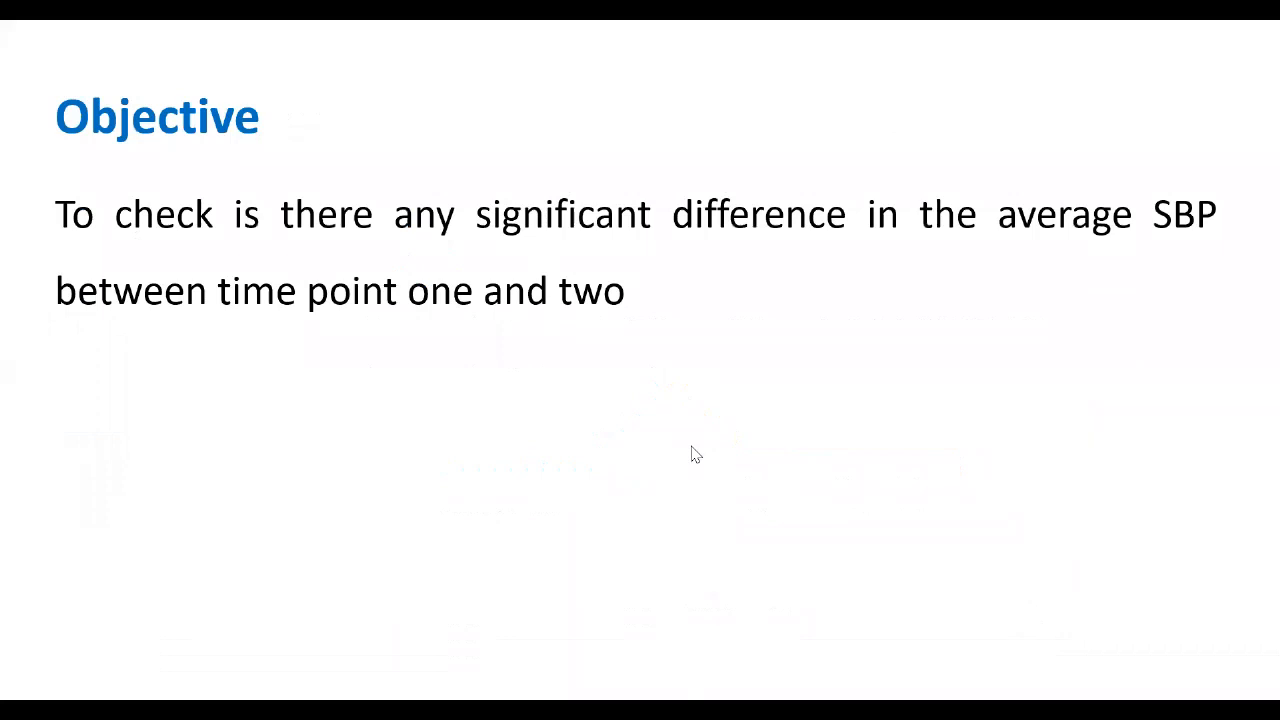
{"action": "key", "text": "Right"}
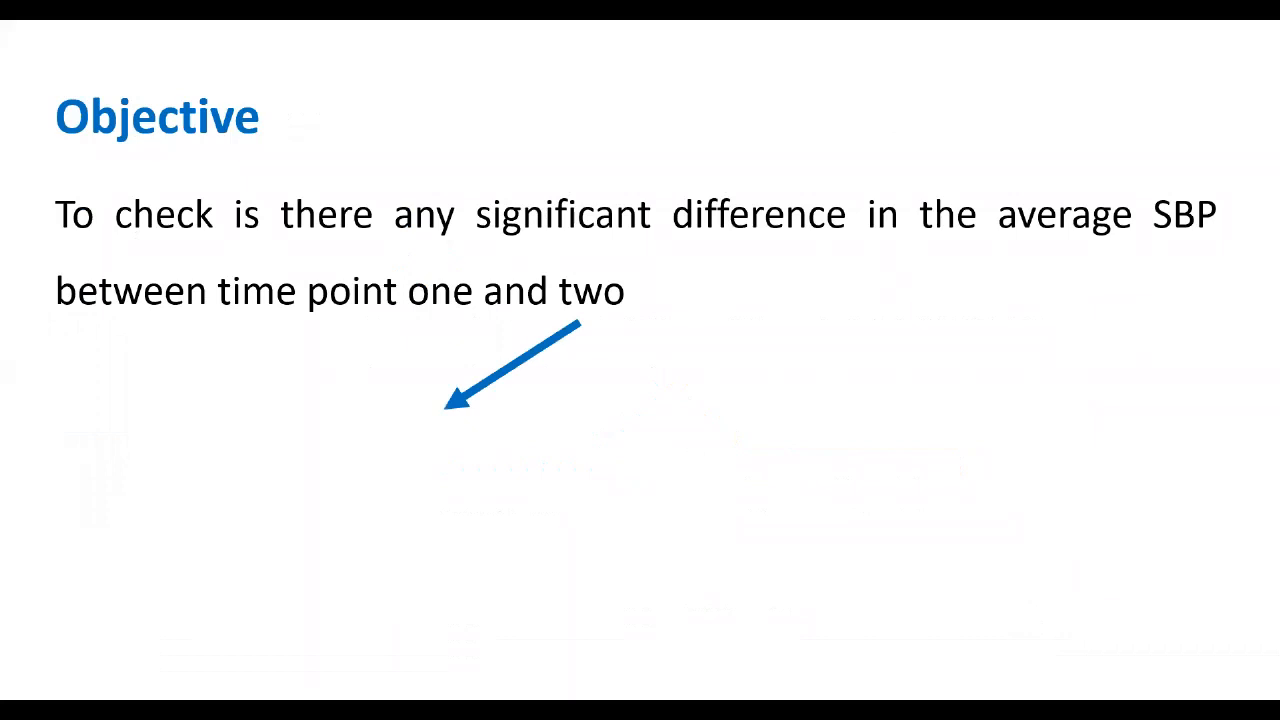
{"action": "key", "text": "Escape"}
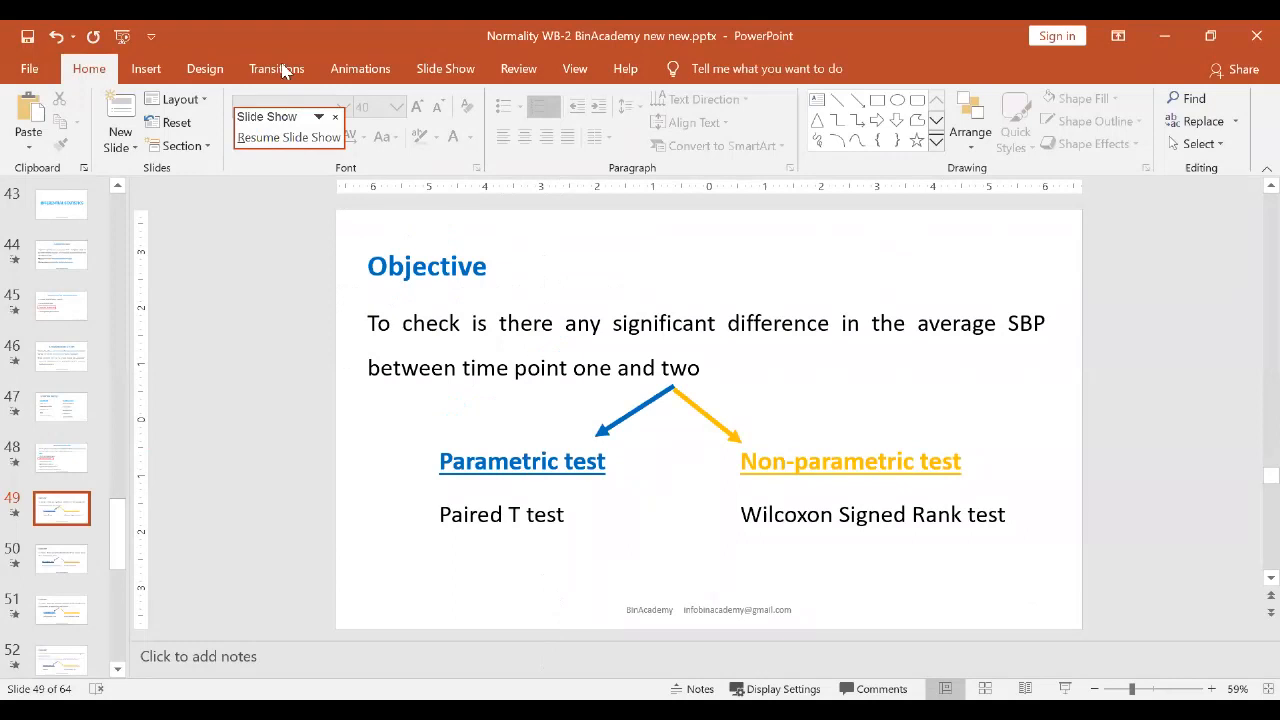
- Switch to SPSS and open the Explore analysis of the descriptive statistics
{"action": "key", "text": "alt+Tab"}
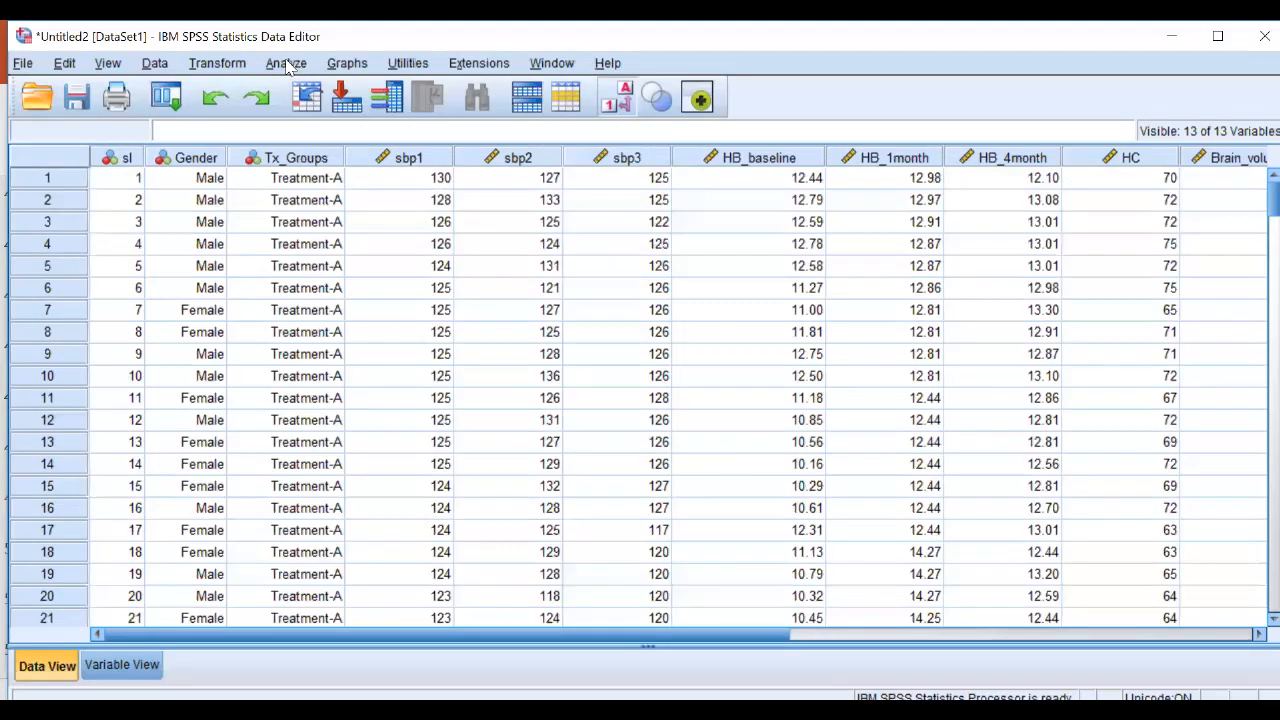
{"action": "left_click", "coordinate": [287, 64]}
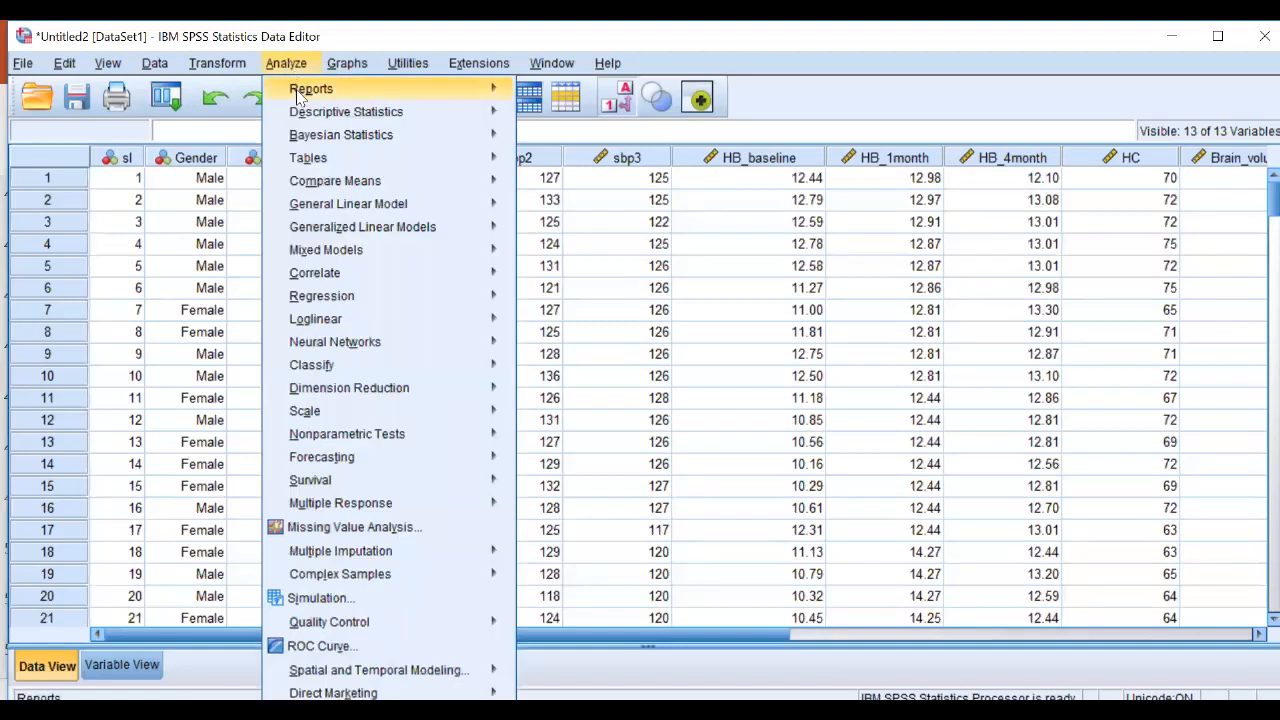
{"action": "mouse_move", "coordinate": [300, 92]}
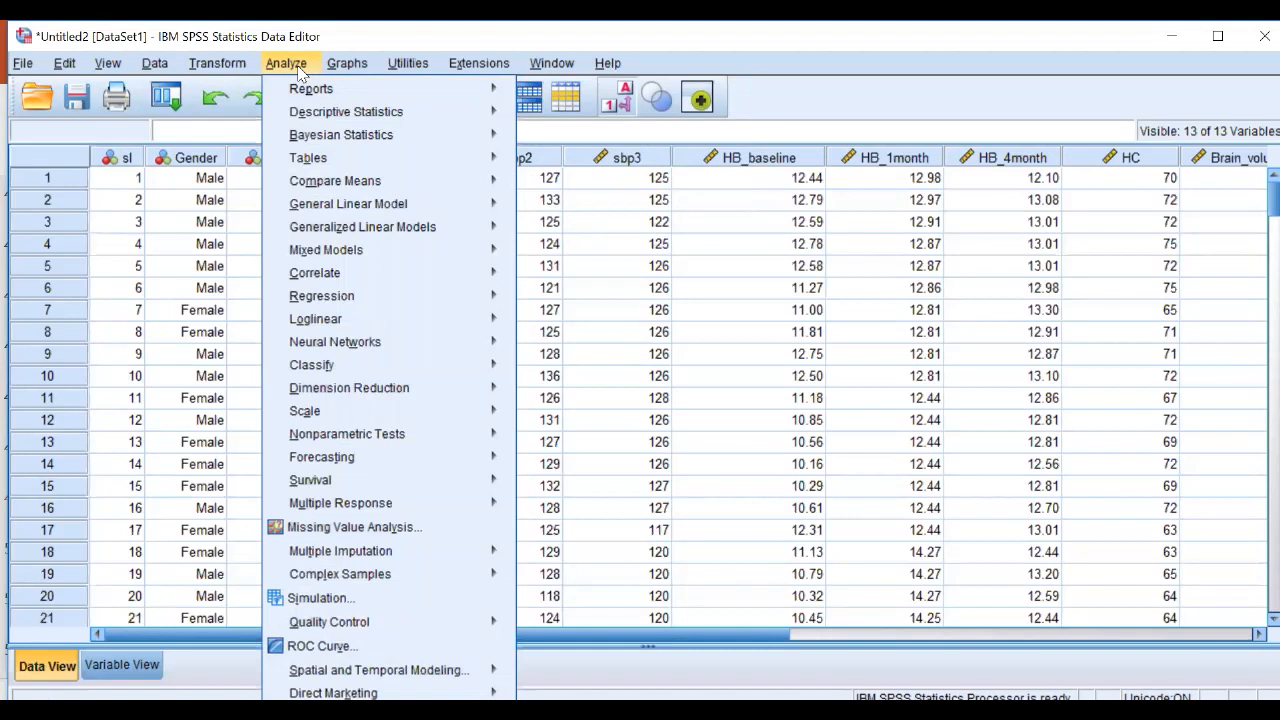
{"action": "mouse_move", "coordinate": [352, 117]}
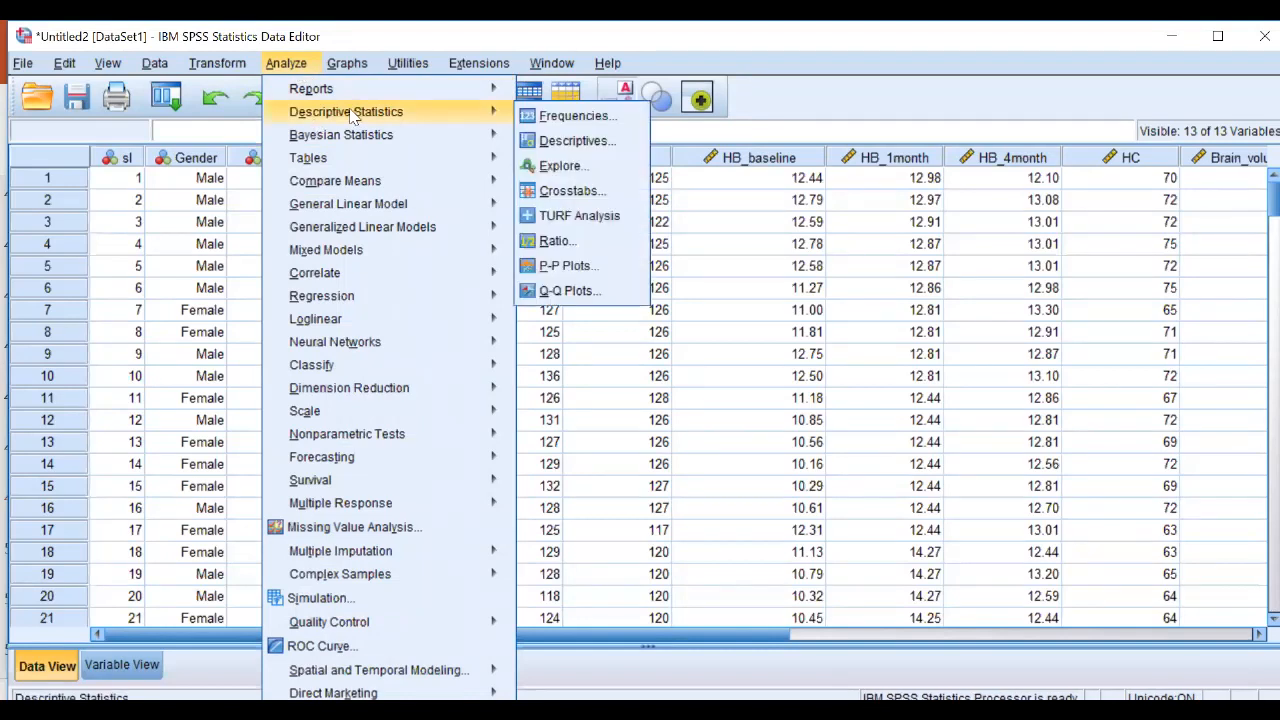
{"action": "left_click", "coordinate": [553, 167]}
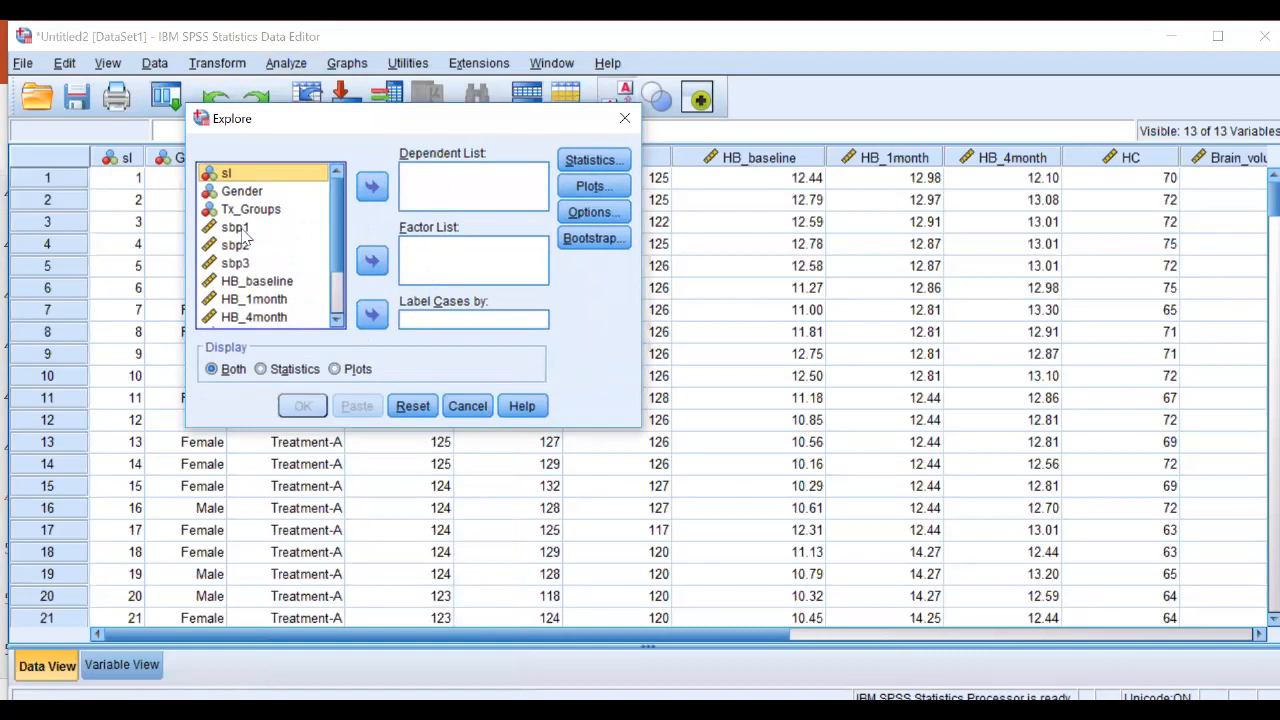
{"action": "left_click", "coordinate": [231, 228]}
{"action": "left_click", "coordinate": [372, 187]}
{"action": "left_click", "coordinate": [245, 228]}
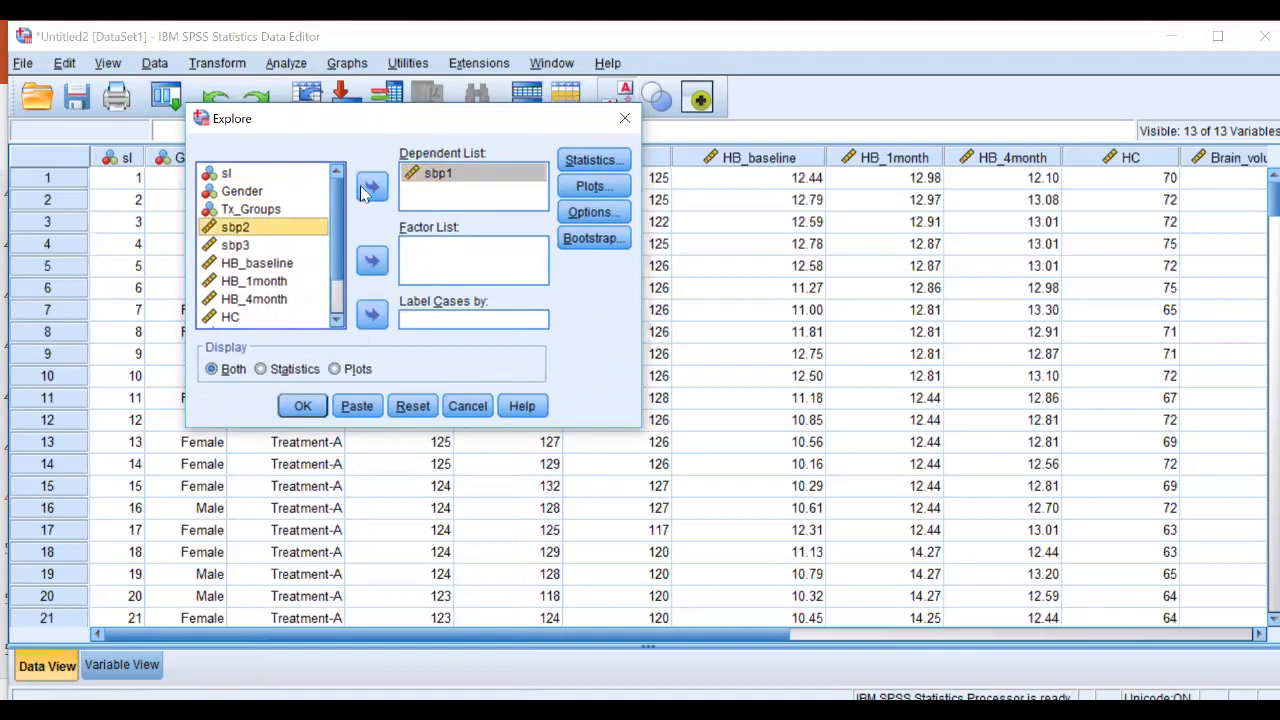
{"action": "left_click", "coordinate": [372, 189]}
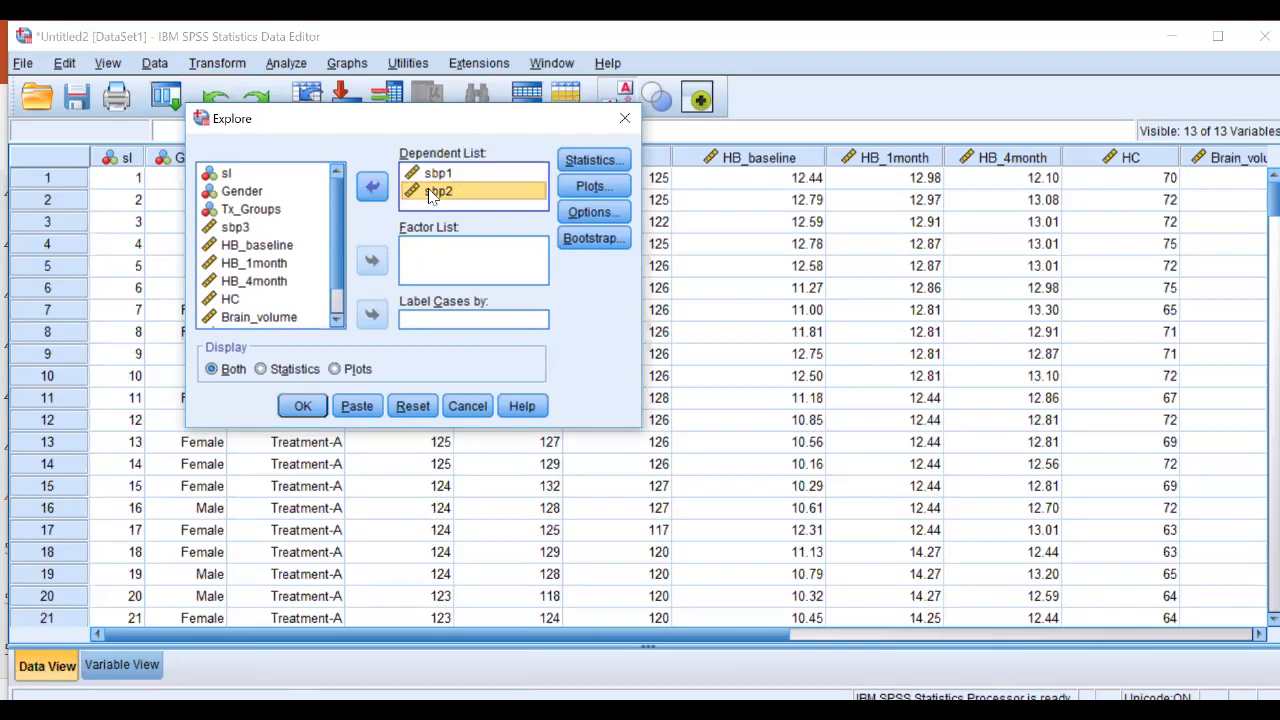
{"action": "left_click", "coordinate": [440, 174]}
{"action": "left_click", "coordinate": [371, 187]}
{"action": "left_click", "coordinate": [440, 174]}
{"action": "left_click", "coordinate": [371, 187]}
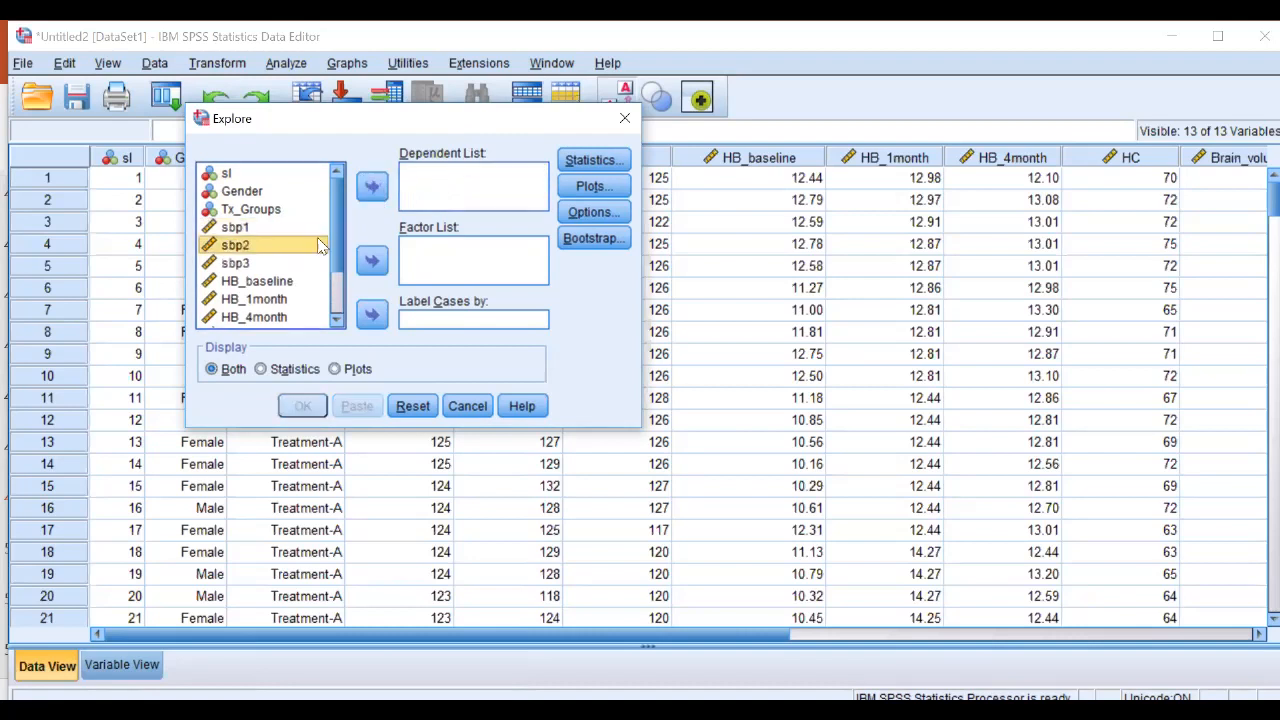
- Add sbp1 and sbp2 to the dependent variables of the Explore analysis and check its statistics options
{"action": "left_click", "coordinate": [240, 229]}
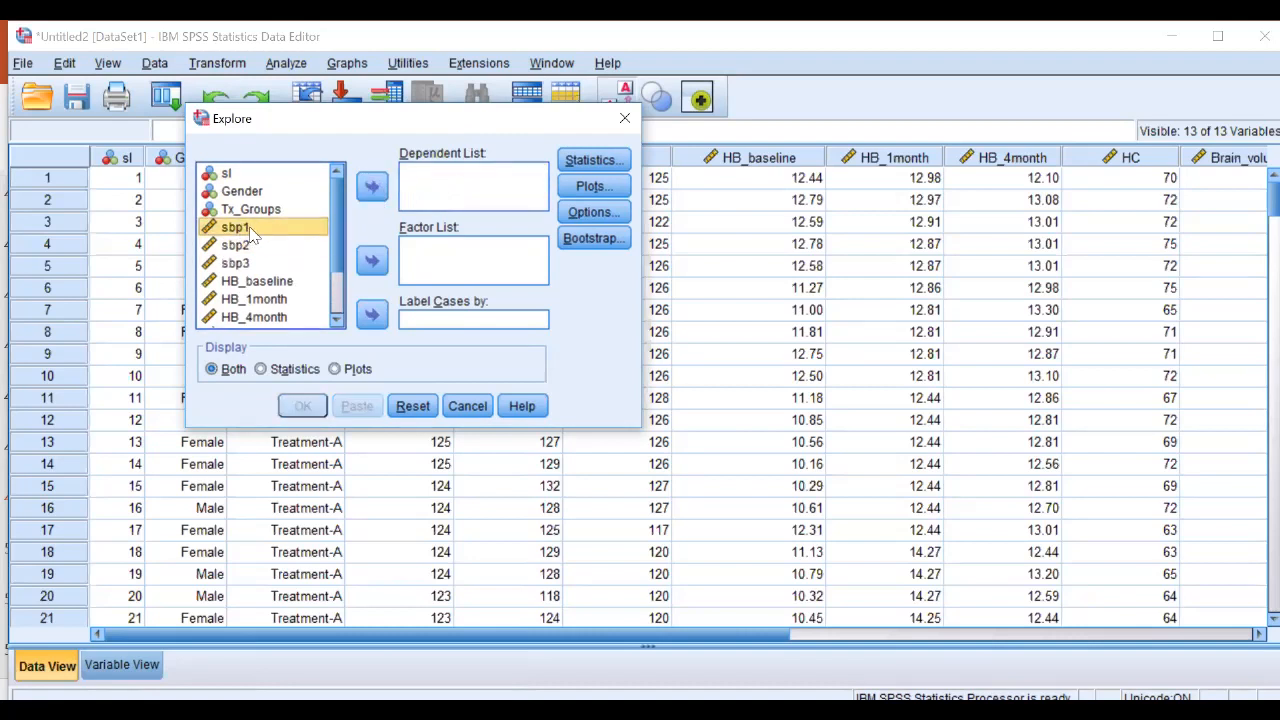
{"action": "left_click", "coordinate": [372, 190]}
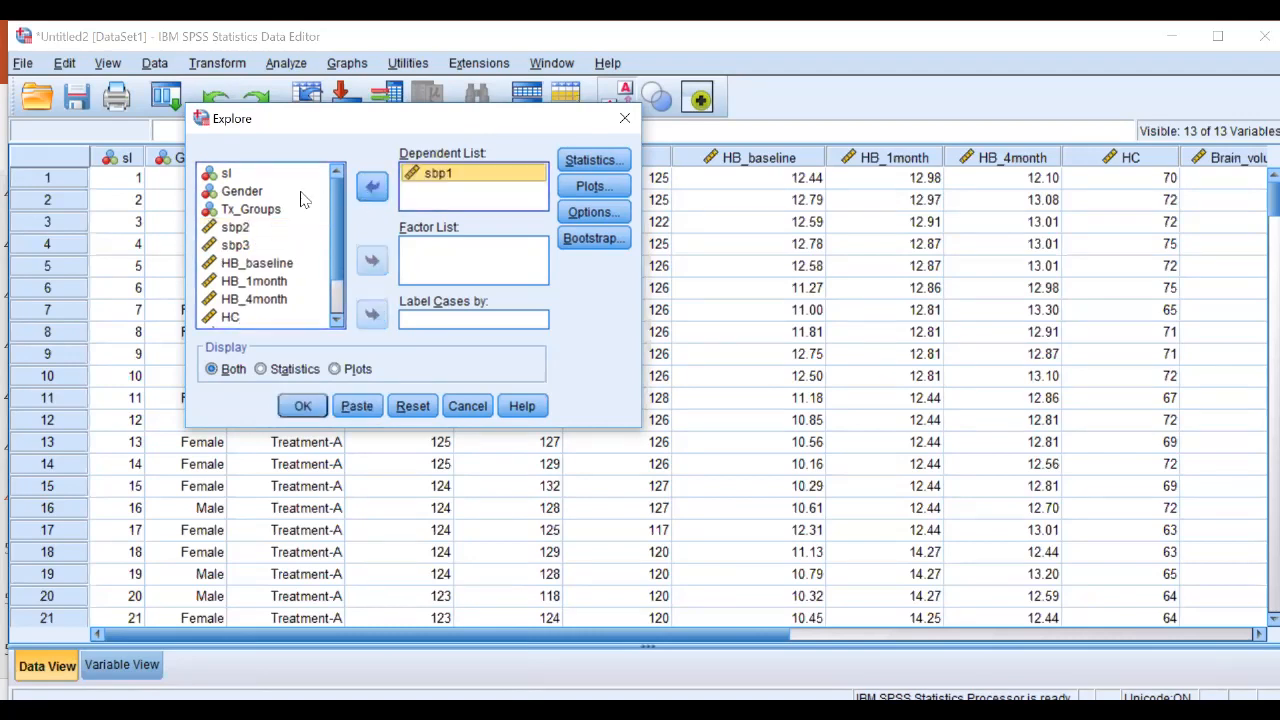
{"action": "left_click", "coordinate": [236, 229]}
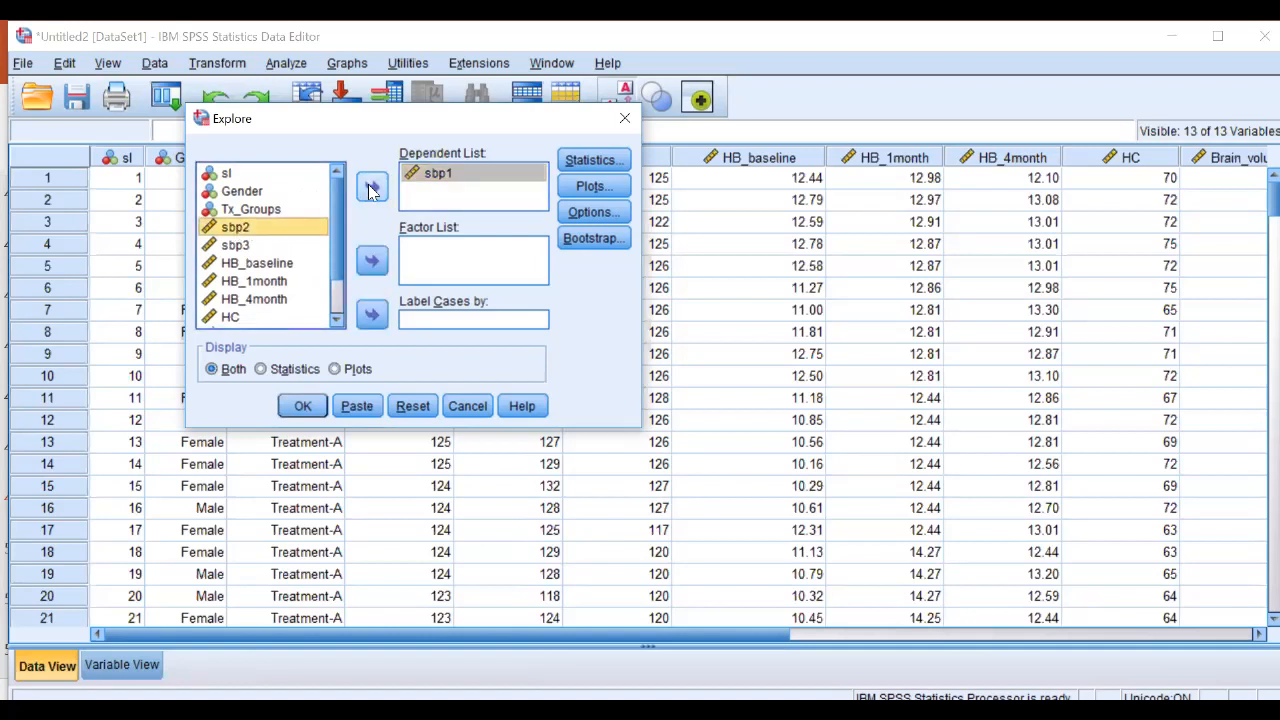
{"action": "left_click", "coordinate": [372, 190]}
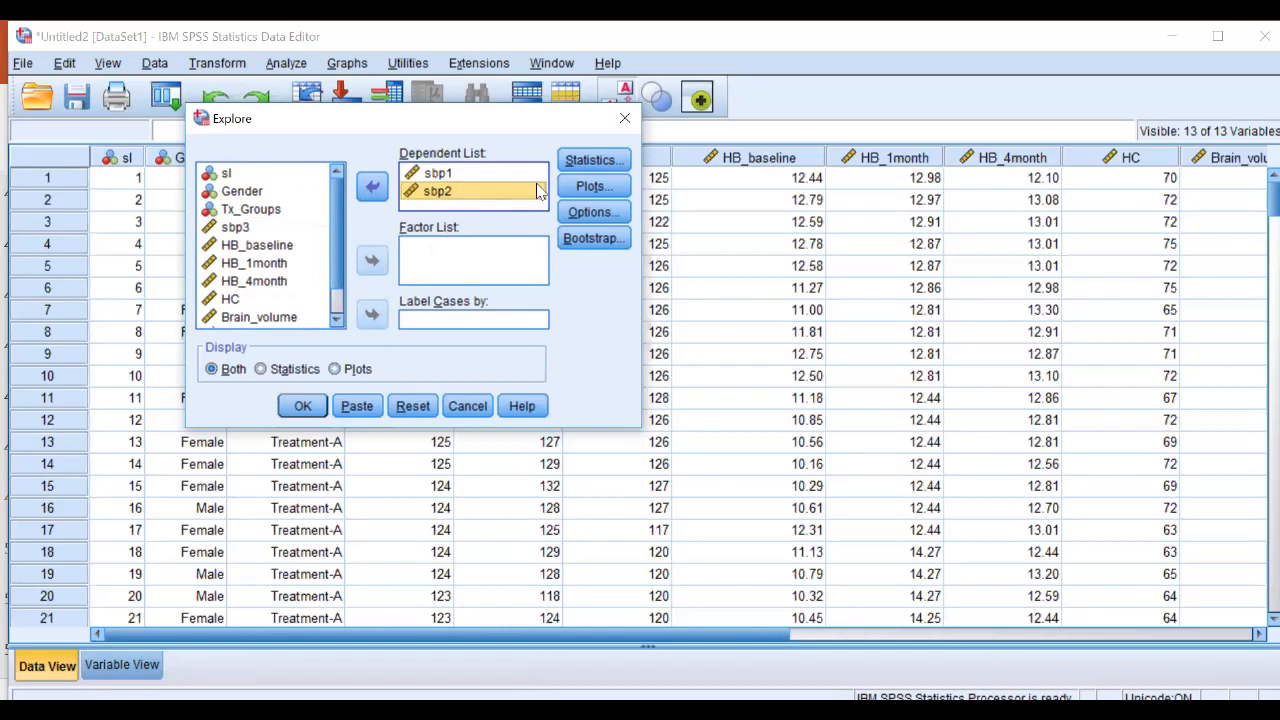
{"action": "left_click", "coordinate": [588, 163]}
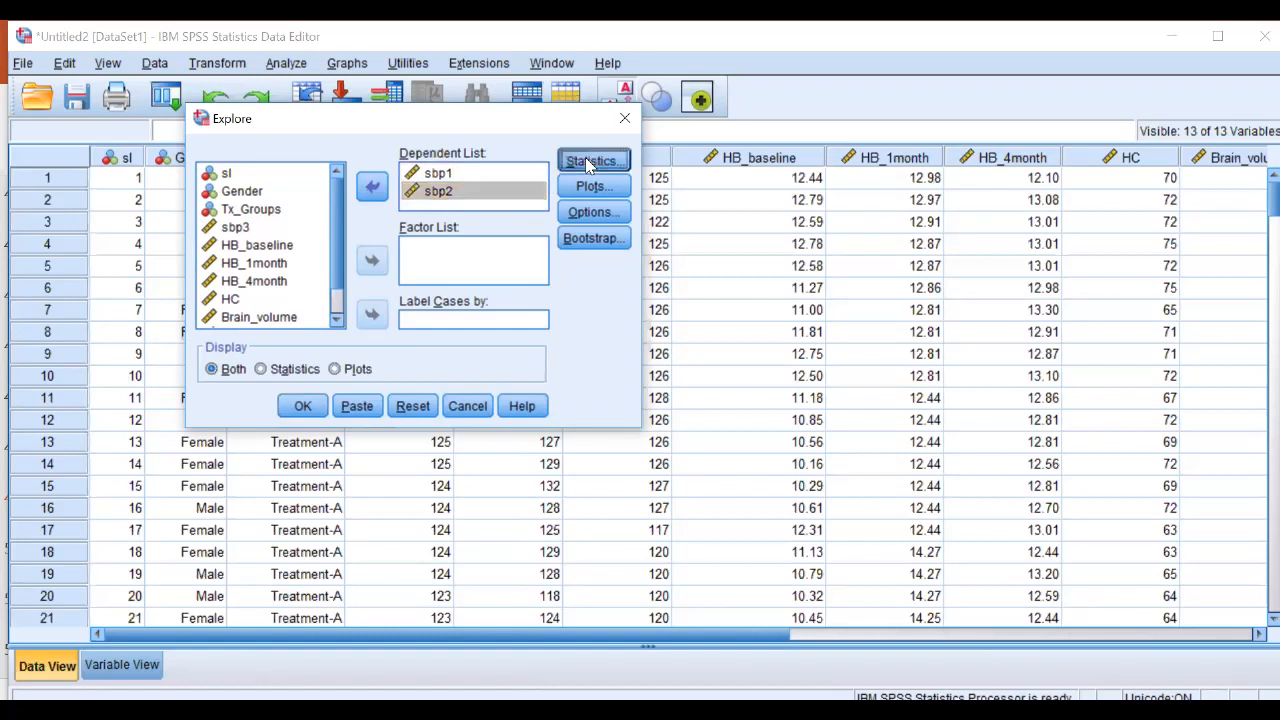
{"action": "left_click", "coordinate": [776, 236]}
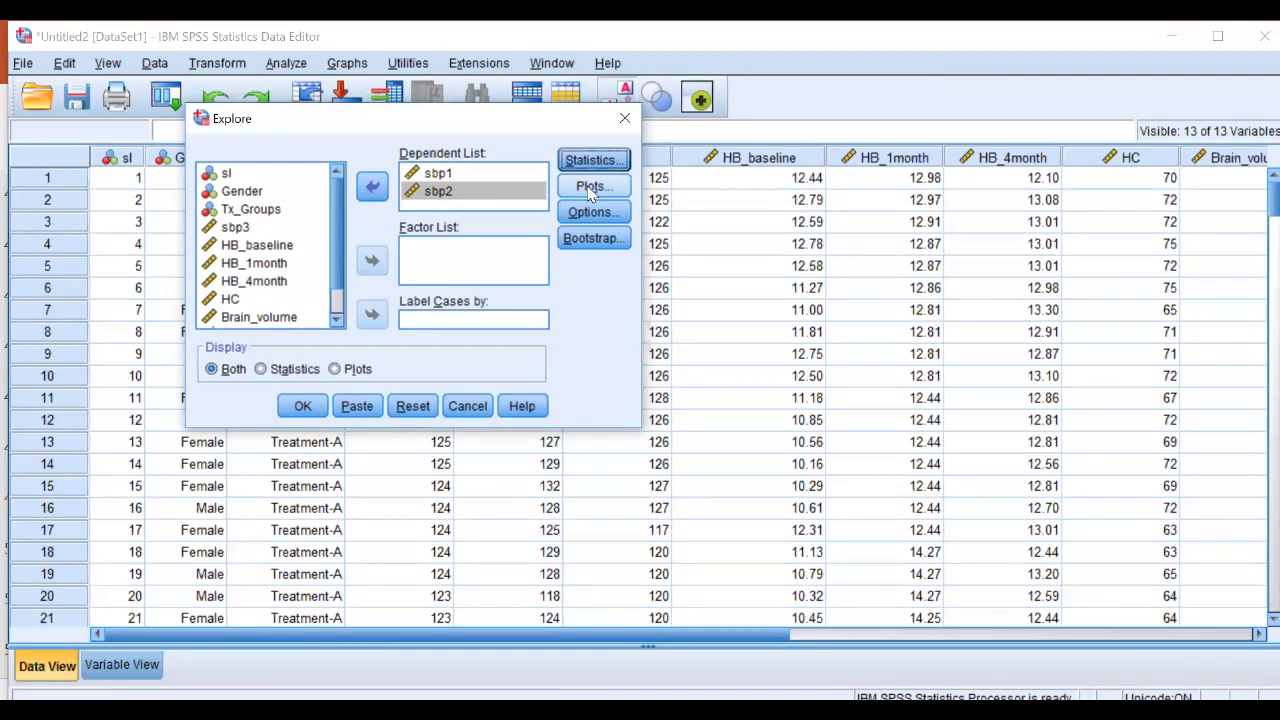
- Replace the stem-and-leaf plot with a histogram, include normality plots with tests, and run the Explore analysis
{"action": "left_click", "coordinate": [591, 190]}
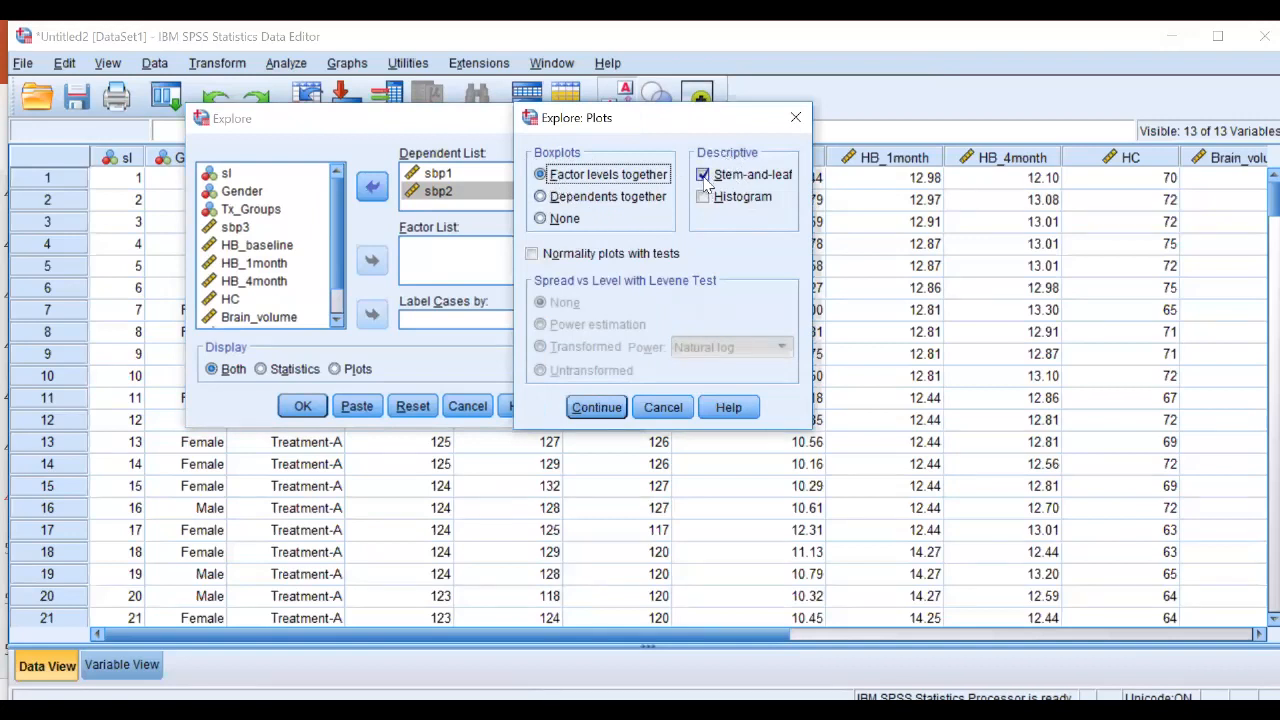
{"action": "left_click", "coordinate": [704, 176]}
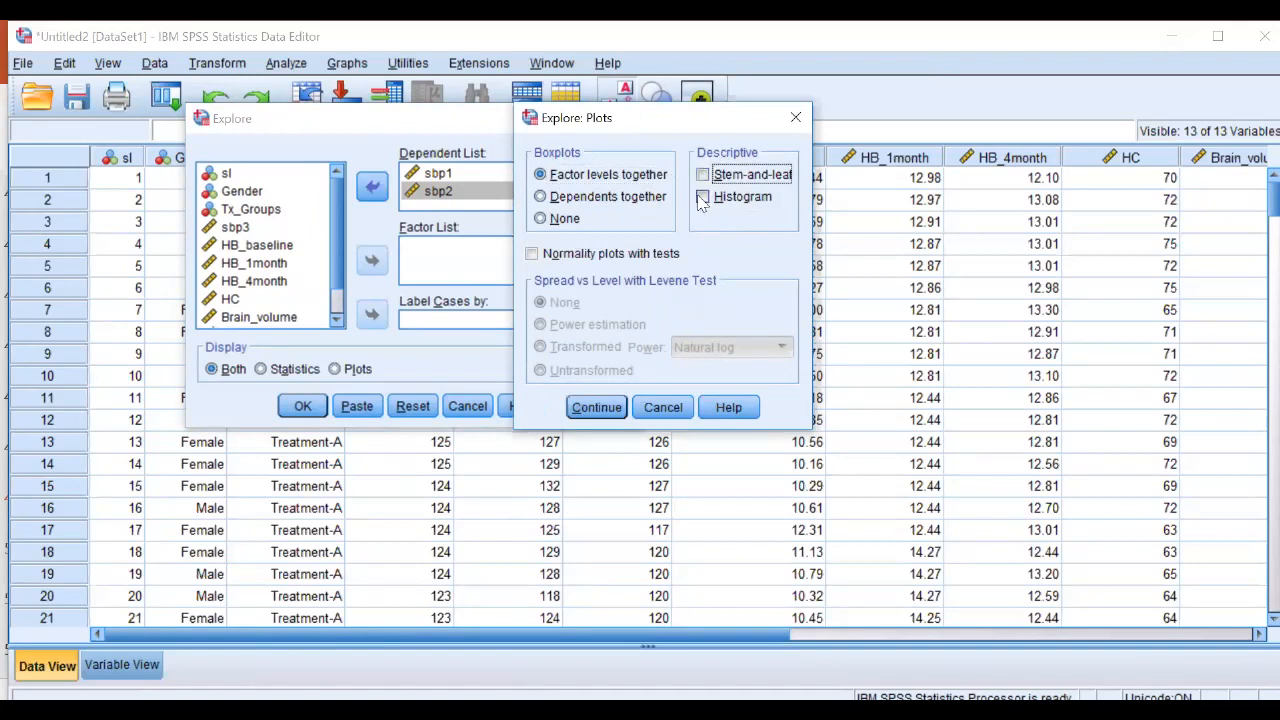
{"action": "left_click", "coordinate": [704, 200]}
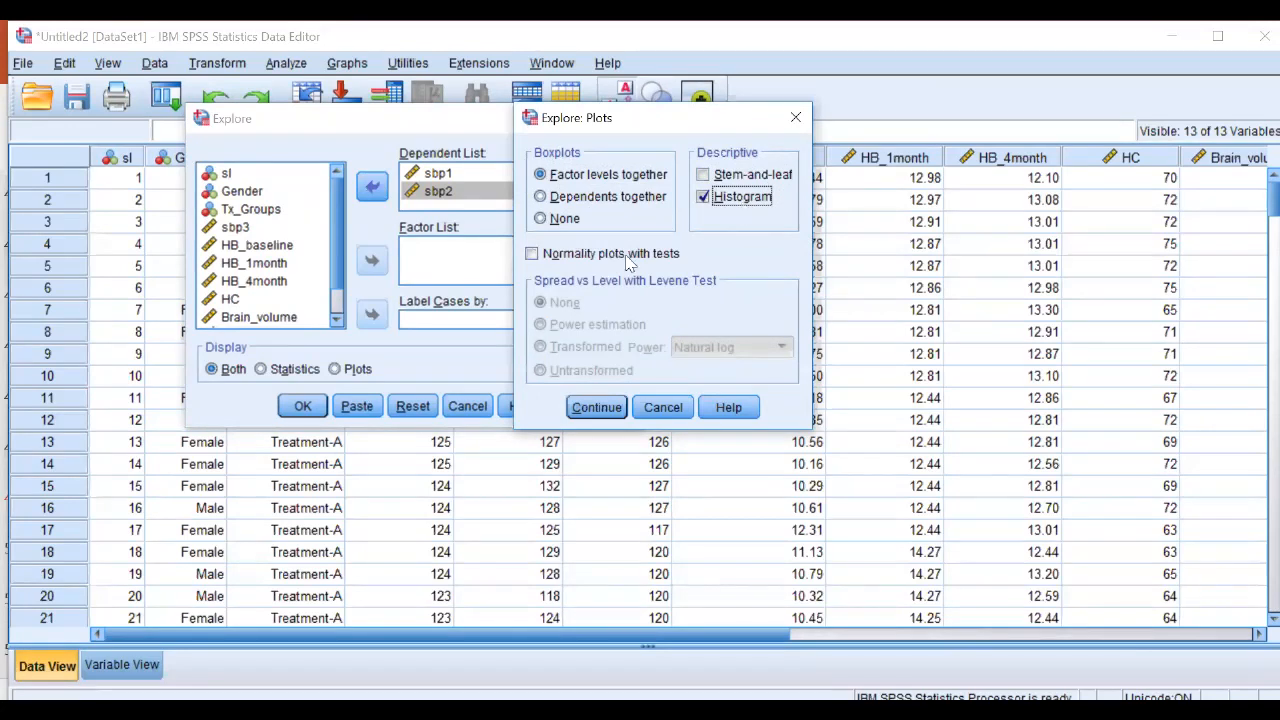
{"action": "left_click", "coordinate": [531, 256]}
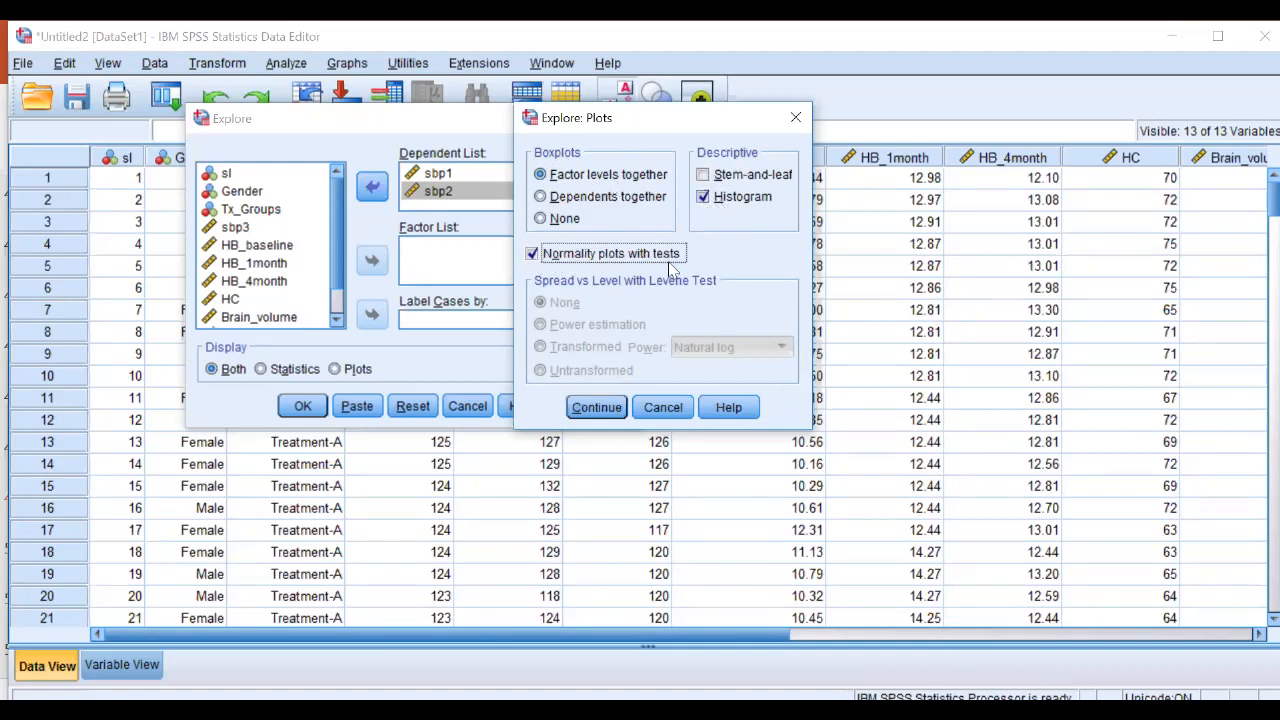
{"action": "left_click", "coordinate": [600, 409]}
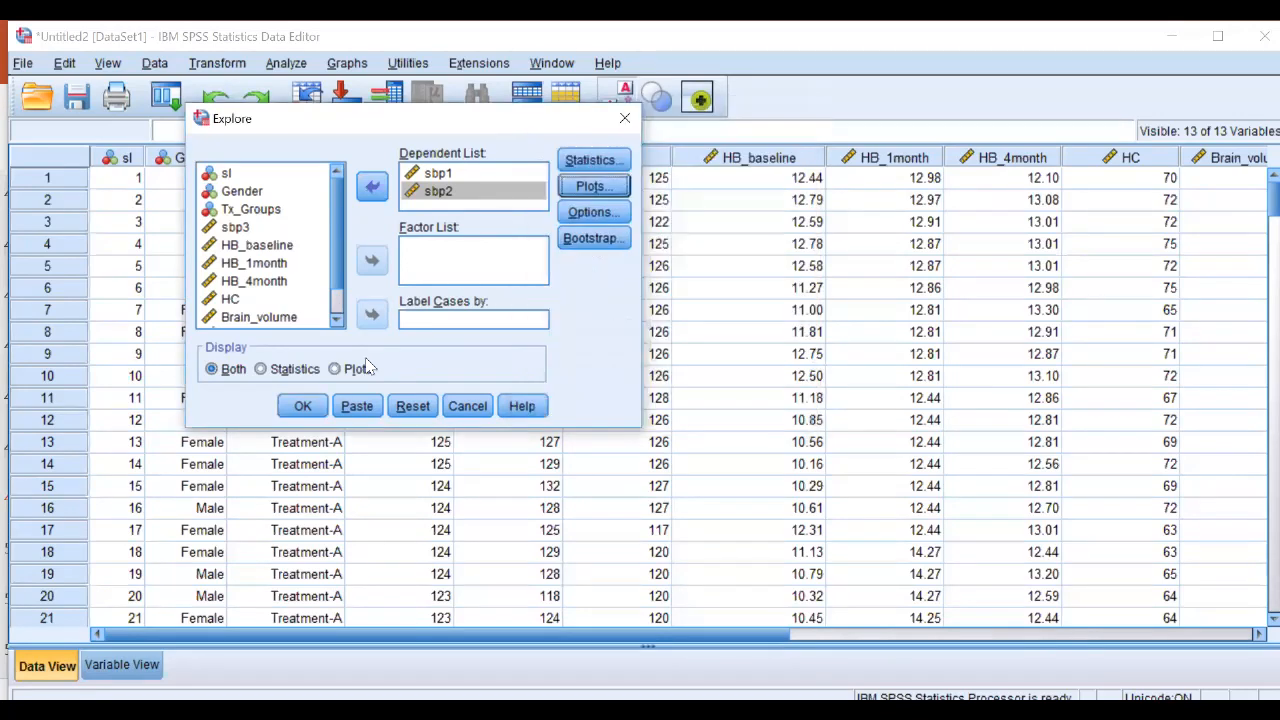
{"action": "left_click", "coordinate": [303, 409]}
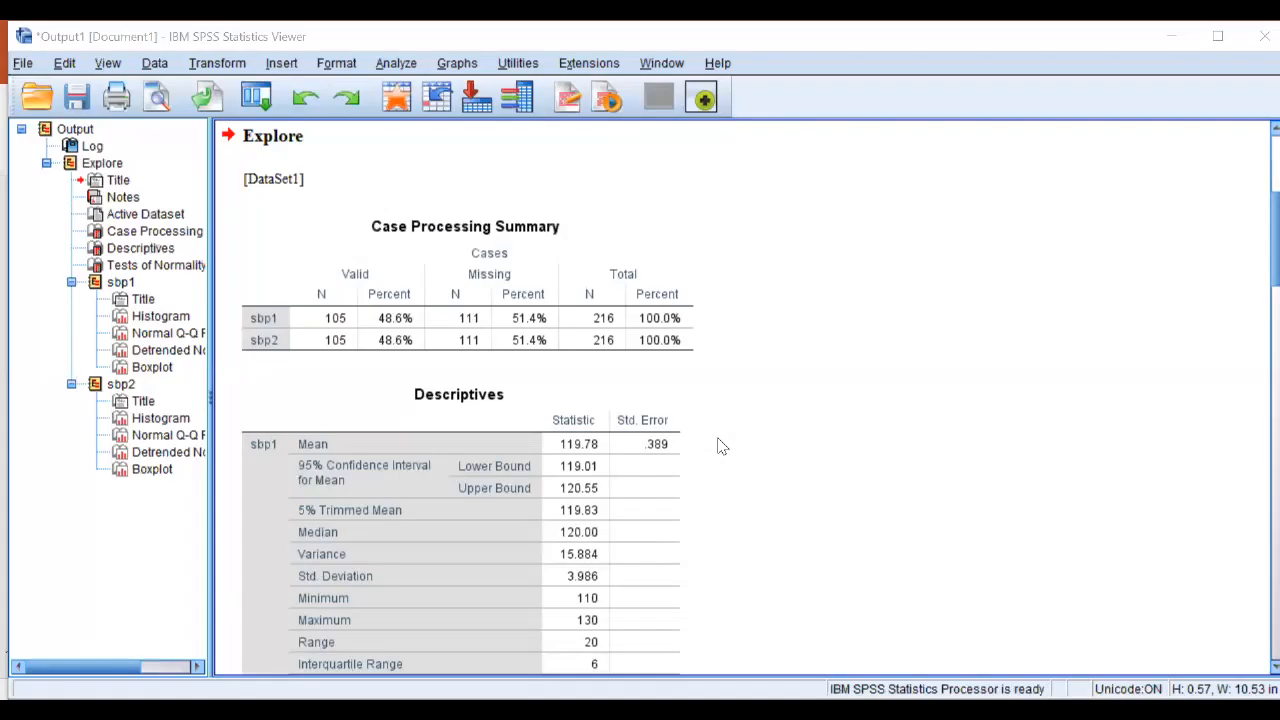
- Examine the Explore output for sbp1 and sbp2, from the syntax log and case processing summary to the descriptives and tests of normality
{"action": "scroll", "coordinate": [743, 422], "scroll_direction": "up", "scroll_amount": 5}
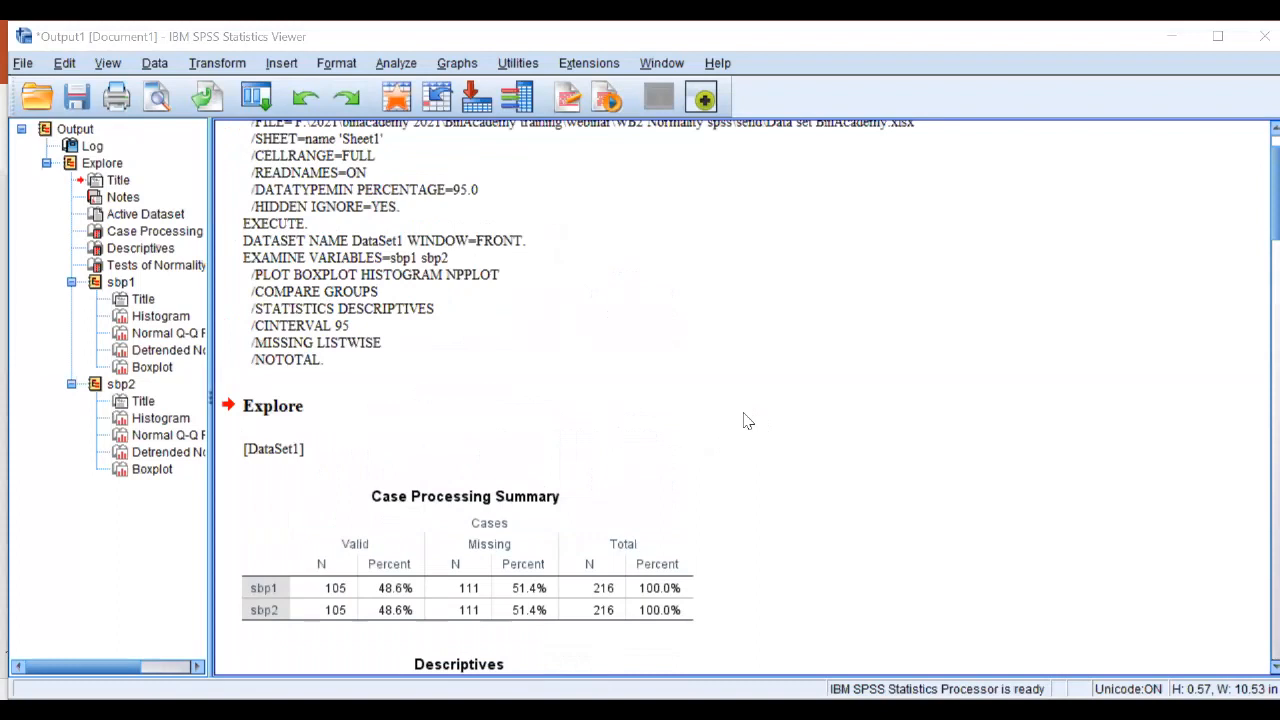
{"action": "scroll", "coordinate": [743, 422], "scroll_direction": "down", "scroll_amount": 3}
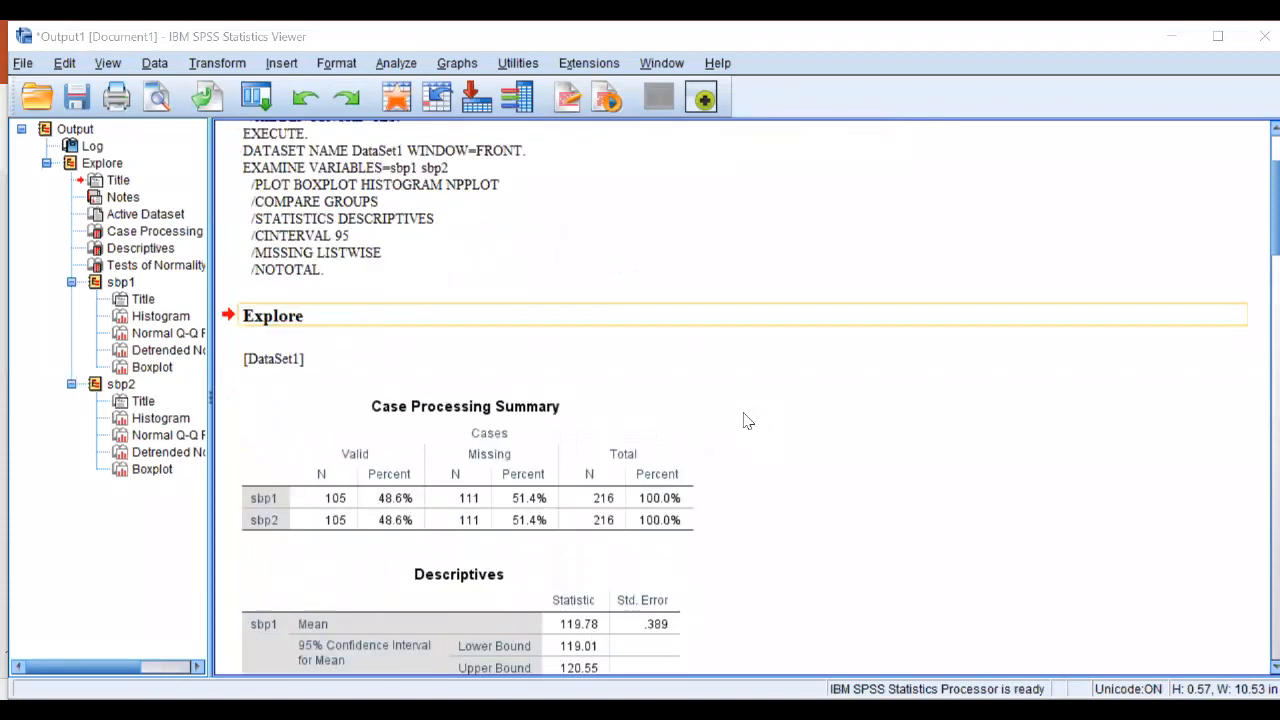
{"action": "scroll", "coordinate": [743, 422], "scroll_direction": "up", "scroll_amount": 3}
{"action": "scroll", "coordinate": [743, 422], "scroll_direction": "down", "scroll_amount": 3}
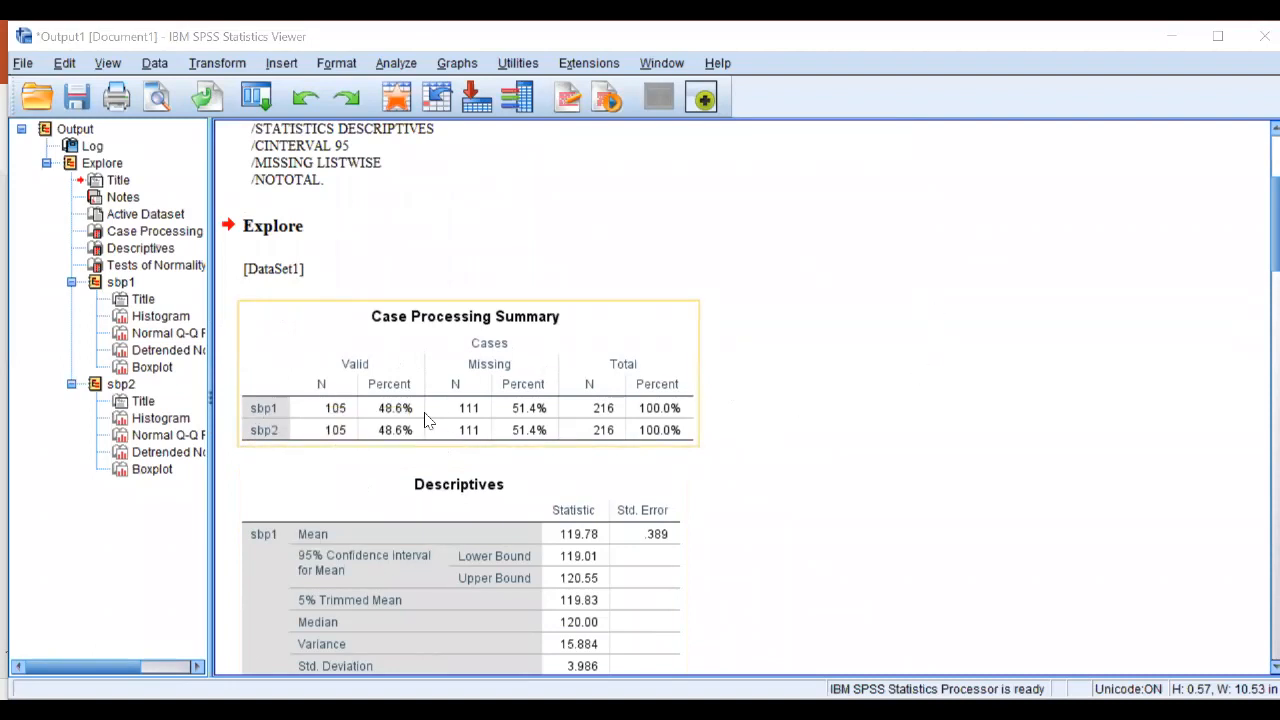
{"action": "scroll", "coordinate": [335, 422], "scroll_direction": "down", "scroll_amount": 2}
{"action": "scroll", "coordinate": [318, 318], "scroll_direction": "up", "scroll_amount": 1}
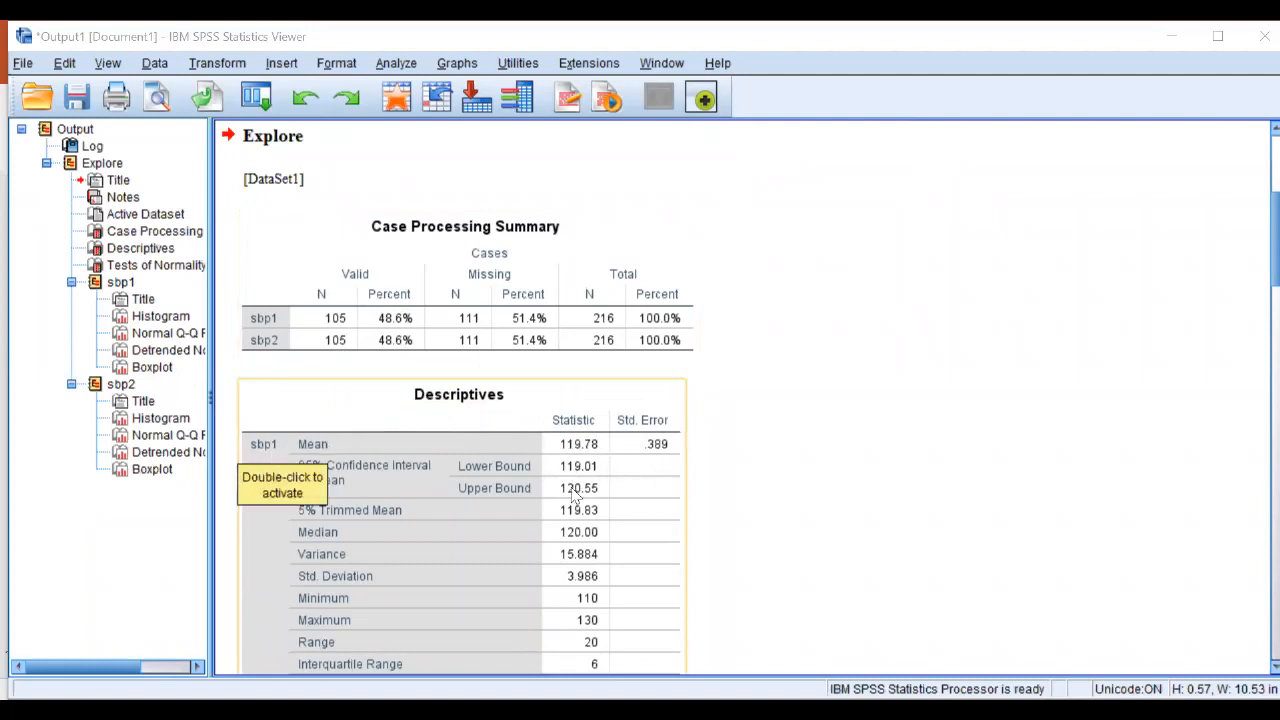
{"action": "scroll", "coordinate": [497, 474], "scroll_direction": "down", "scroll_amount": 3}
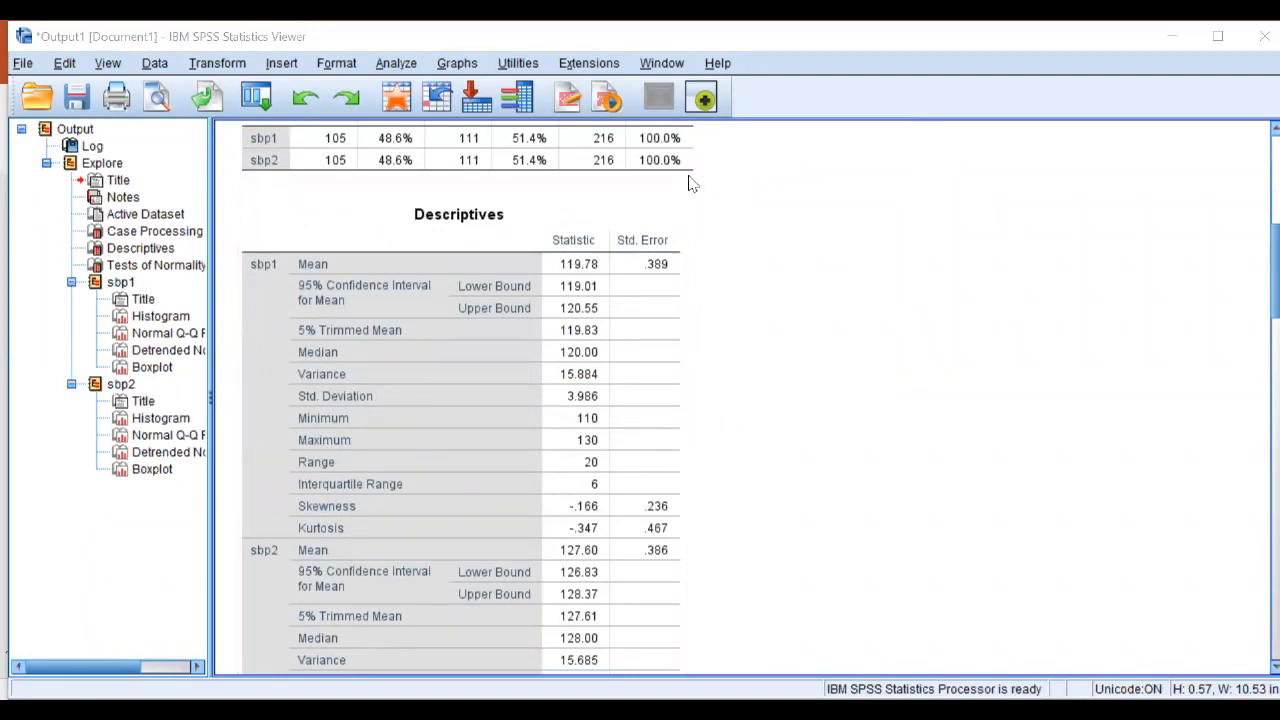
{"action": "scroll", "coordinate": [348, 448], "scroll_direction": "down", "scroll_amount": 3}
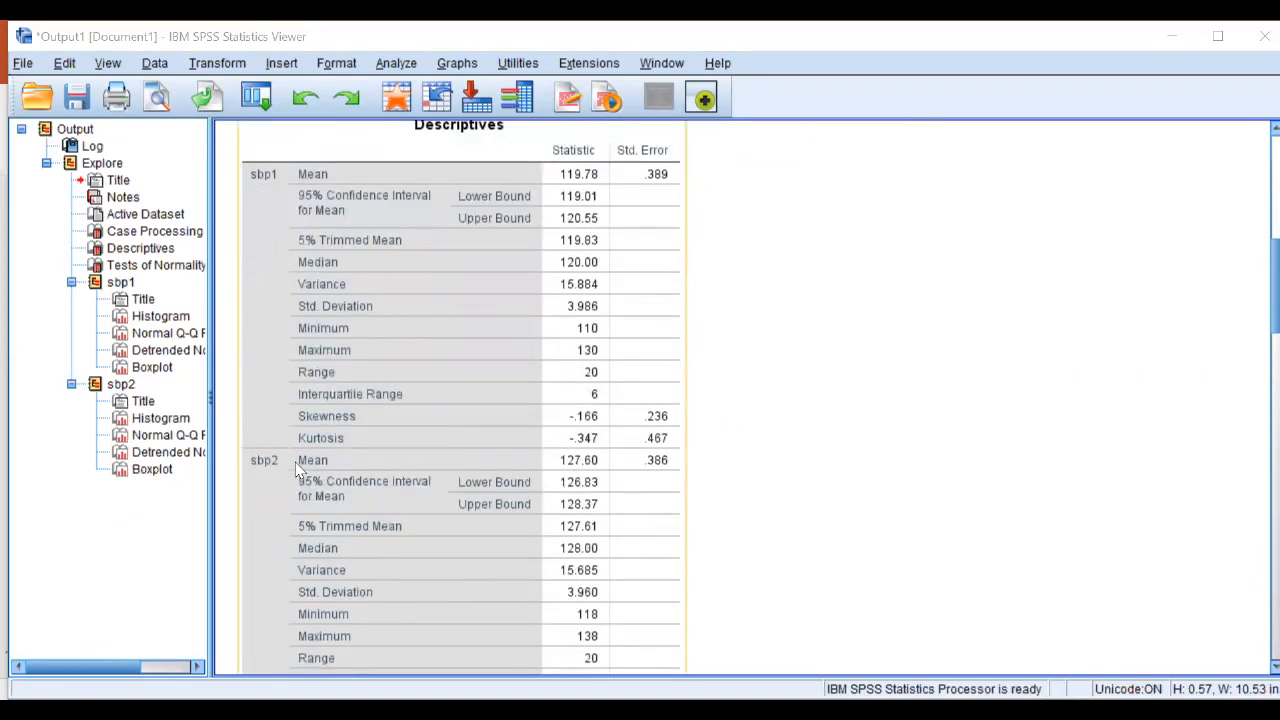
{"action": "scroll", "coordinate": [300, 475], "scroll_direction": "down", "scroll_amount": 6}
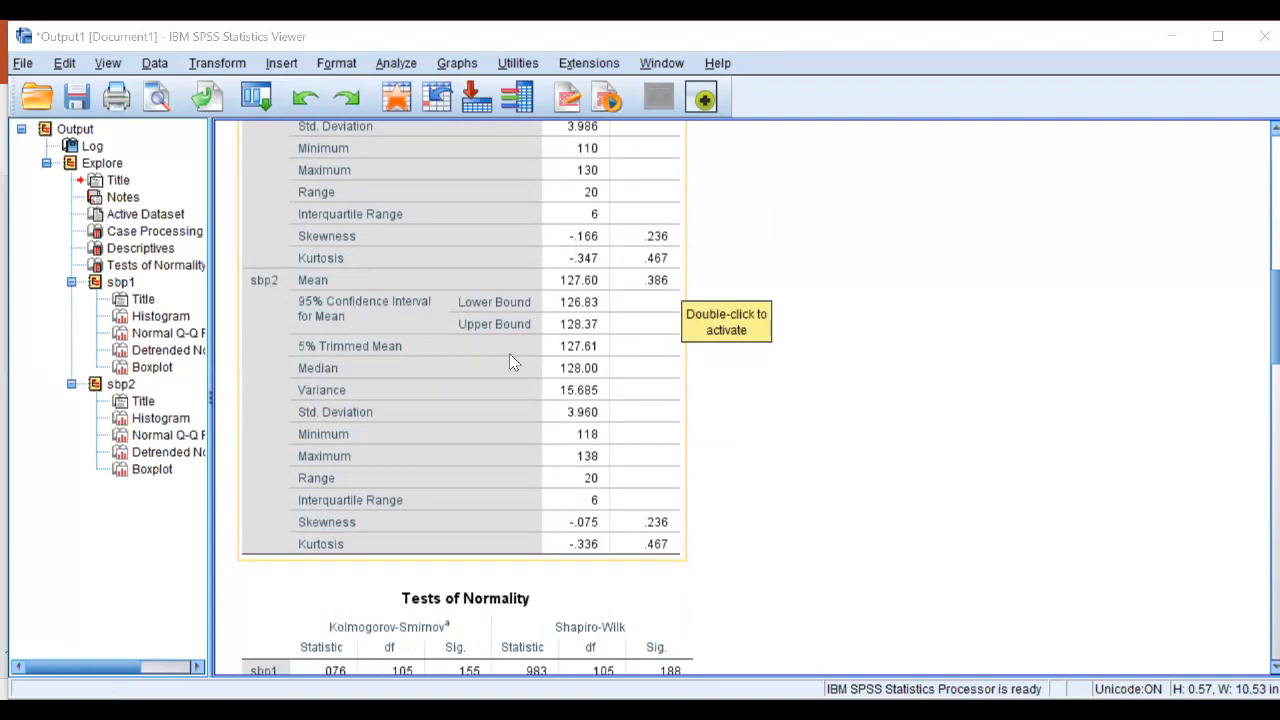
{"action": "scroll", "coordinate": [509, 357], "scroll_direction": "down", "scroll_amount": 3}
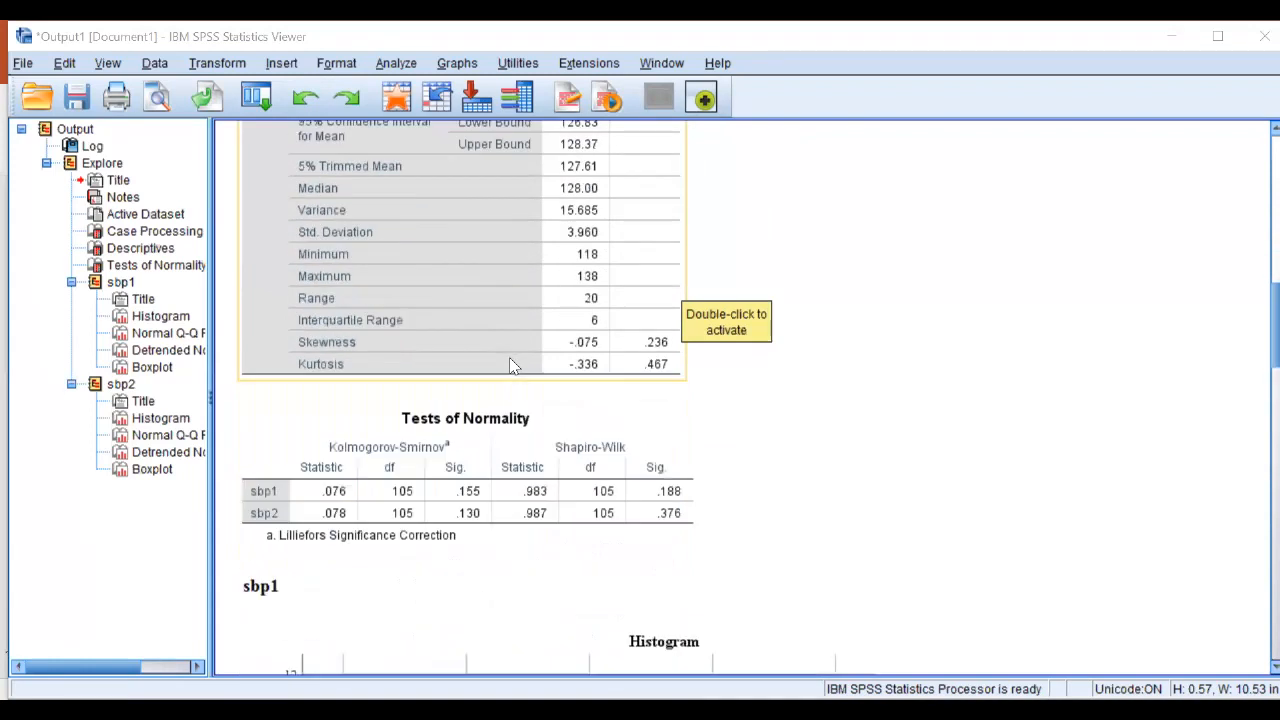
{"action": "scroll", "coordinate": [511, 364], "scroll_direction": "down", "scroll_amount": 3}
{"action": "scroll", "coordinate": [509, 363], "scroll_direction": "up", "scroll_amount": 3}
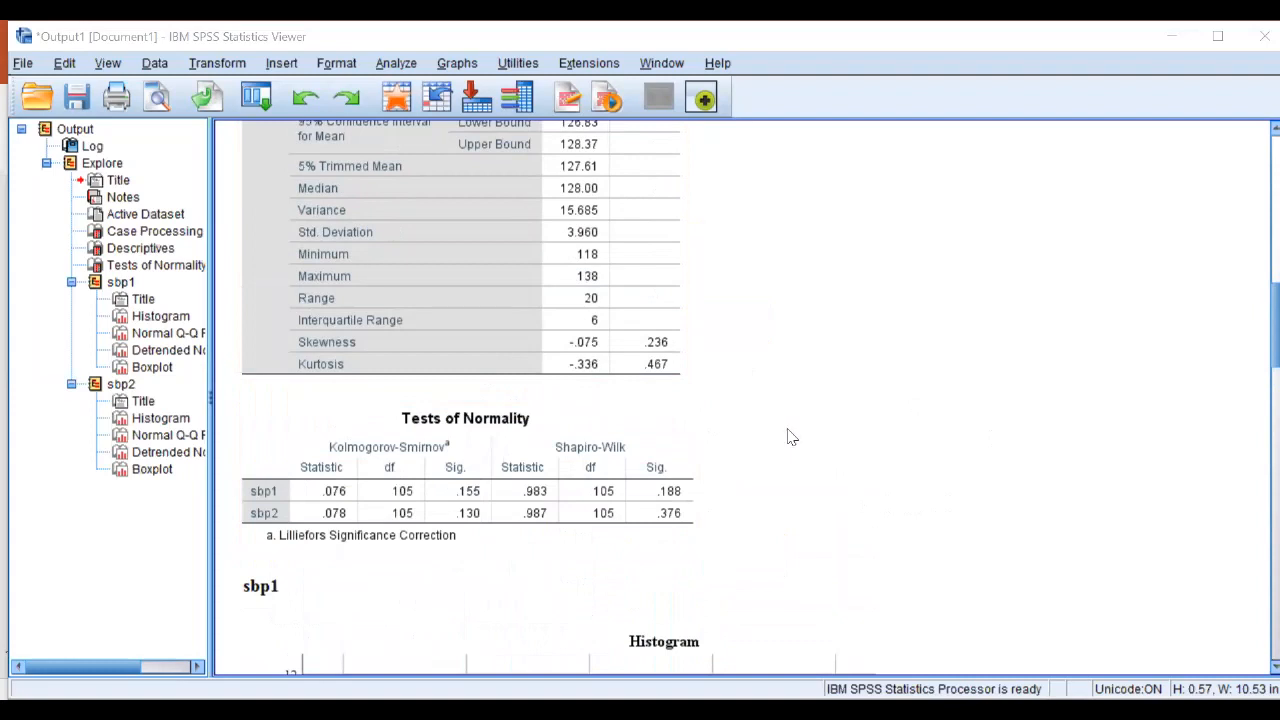
- Examine the Tests of Normality table for sbp1 and sbp2, comparing Kolmogorov-Smirnov and Shapiro-Wilk significance with the case counts
{"action": "scroll", "coordinate": [785, 437], "scroll_direction": "down", "scroll_amount": 2}
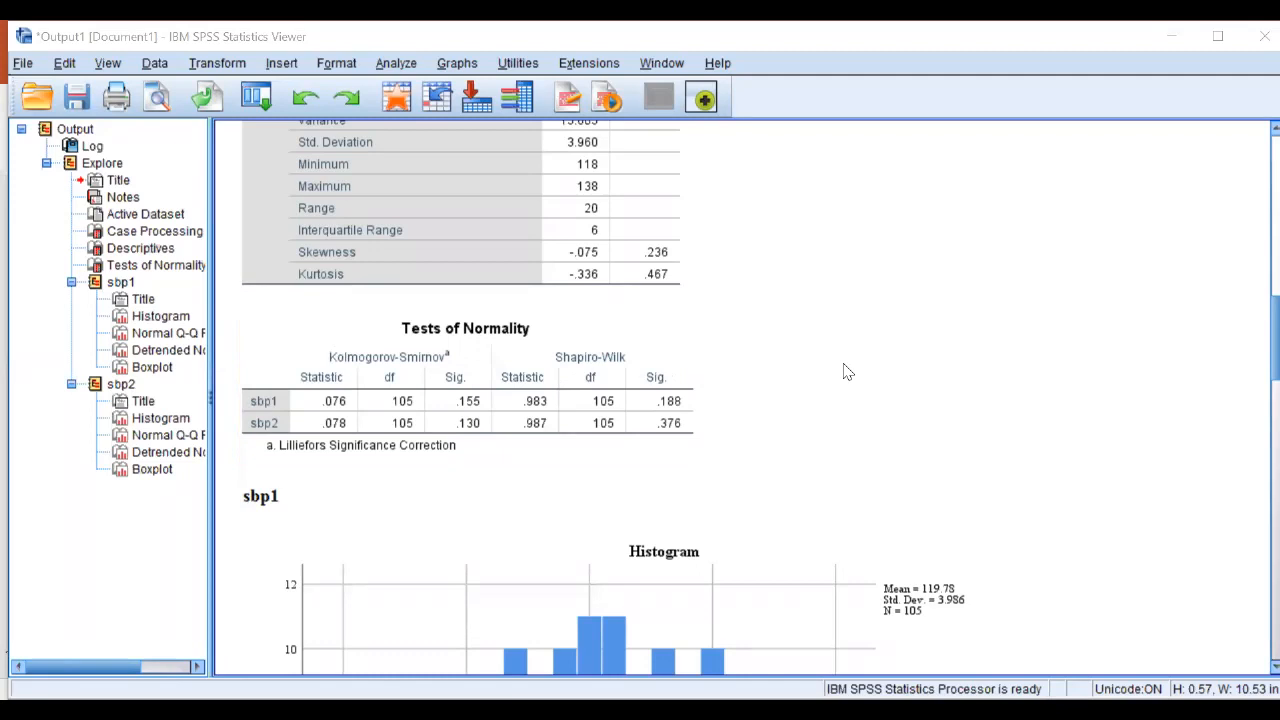
{"action": "left_click", "coordinate": [626, 412]}
{"action": "left_click", "coordinate": [827, 412]}
{"action": "left_click", "coordinate": [658, 414]}
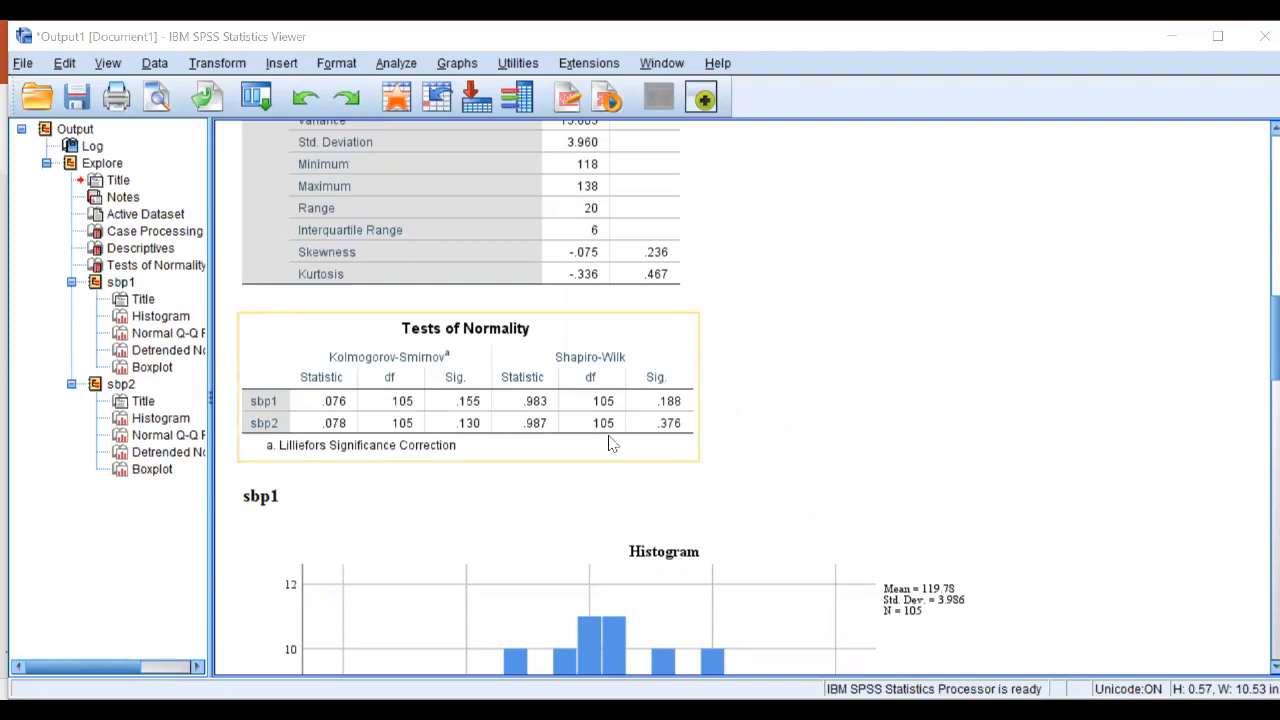
{"action": "left_click", "coordinate": [855, 380]}
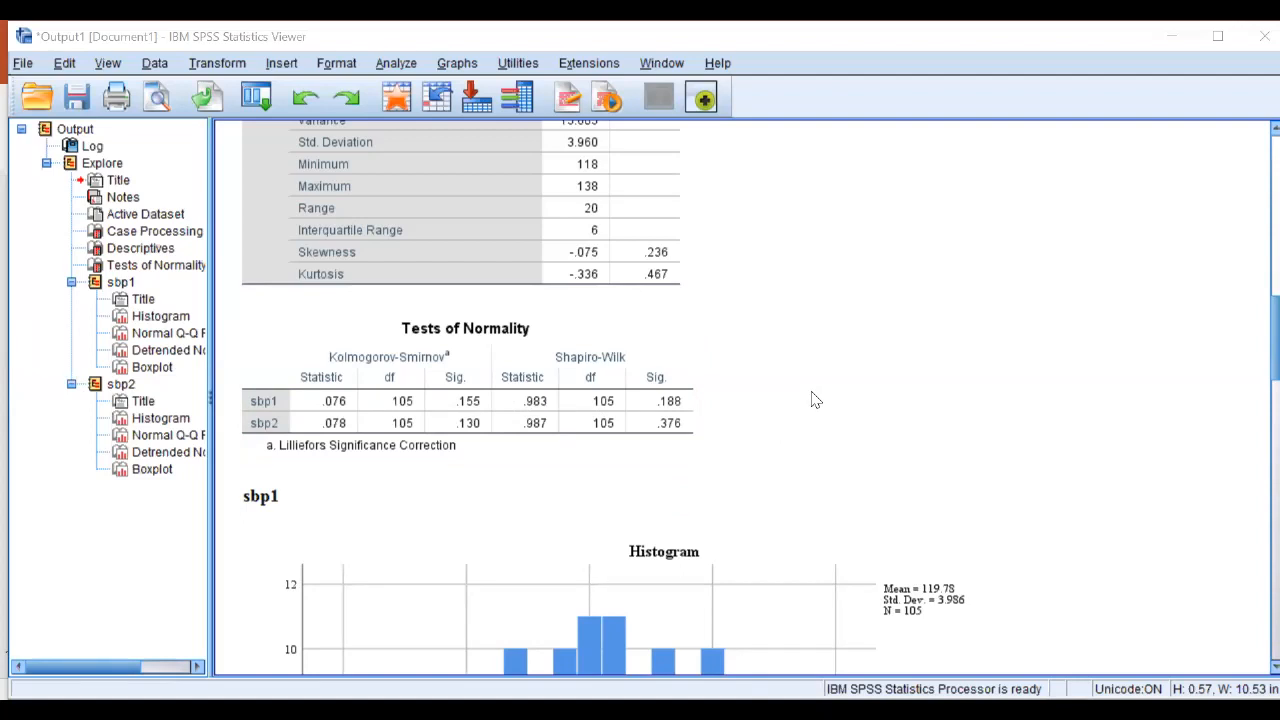
{"action": "left_click", "coordinate": [552, 432]}
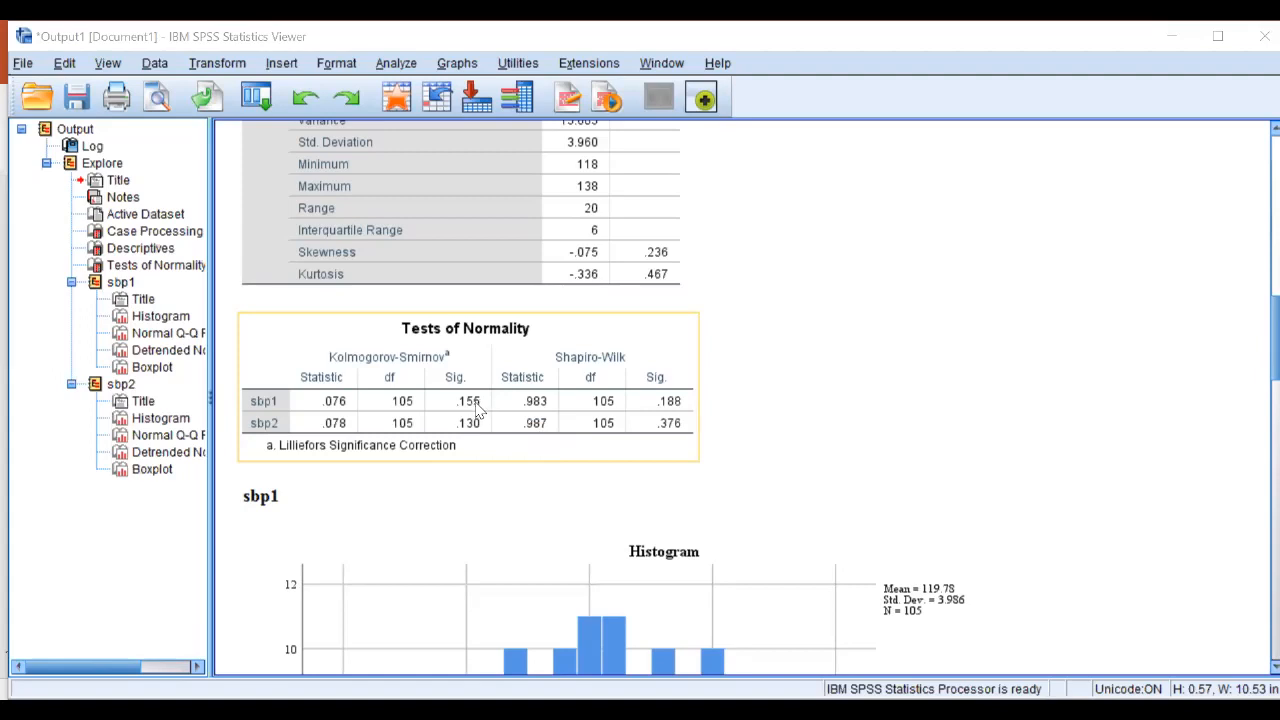
{"action": "left_click", "coordinate": [837, 417]}
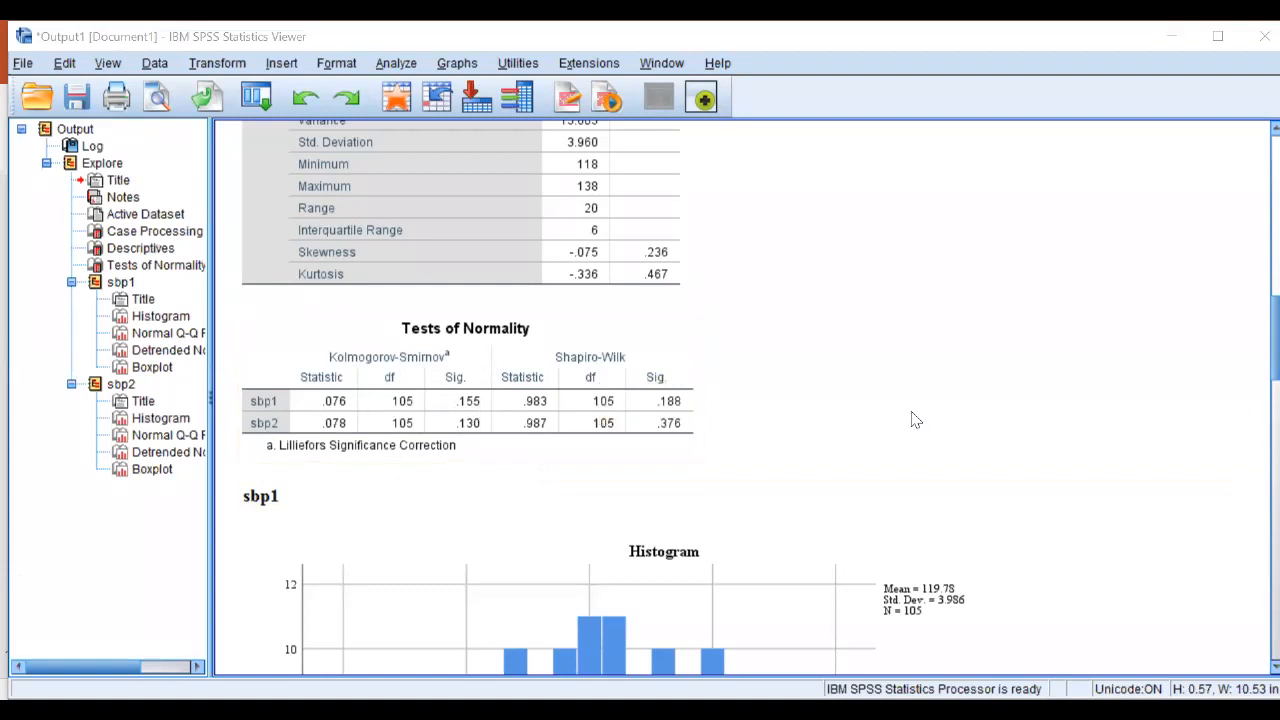
{"action": "scroll", "coordinate": [893, 454], "scroll_direction": "up", "scroll_amount": 10}
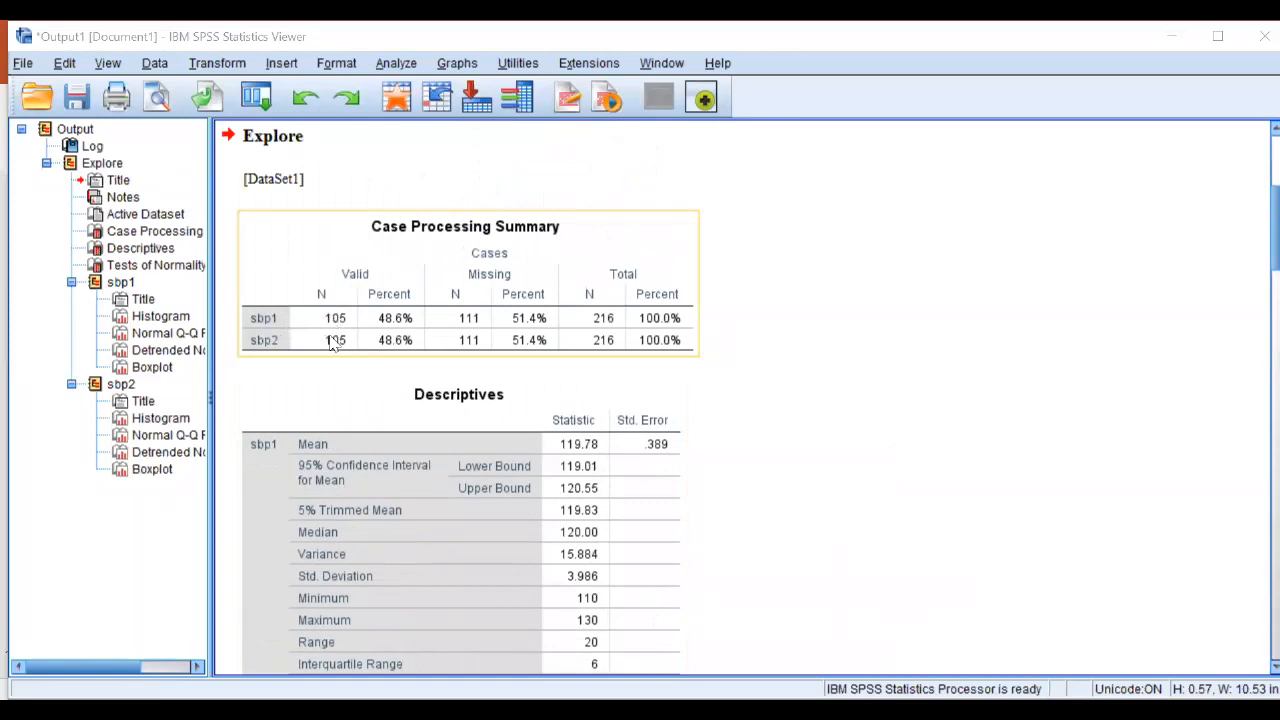
{"action": "scroll", "coordinate": [335, 340], "scroll_direction": "down", "scroll_amount": 10}
{"action": "scroll", "coordinate": [400, 360], "scroll_direction": "down", "scroll_amount": 6}
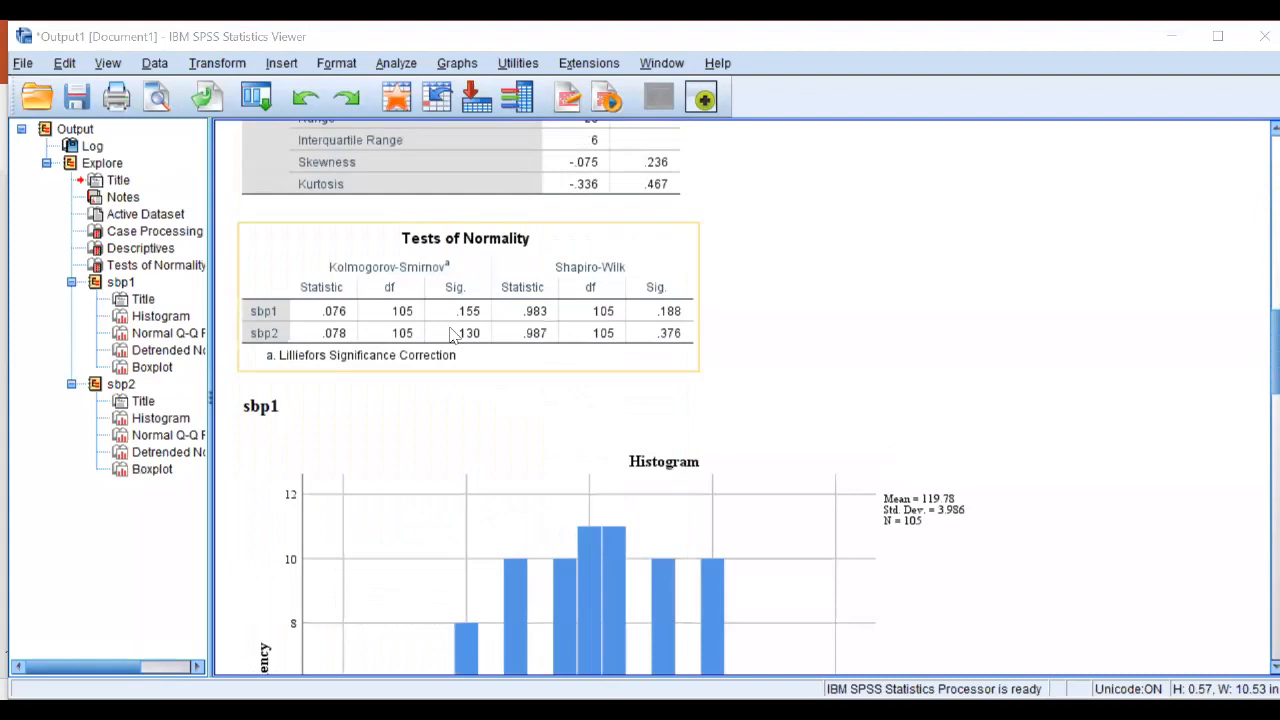
{"action": "scroll", "coordinate": [455, 345], "scroll_direction": "up", "scroll_amount": 3}
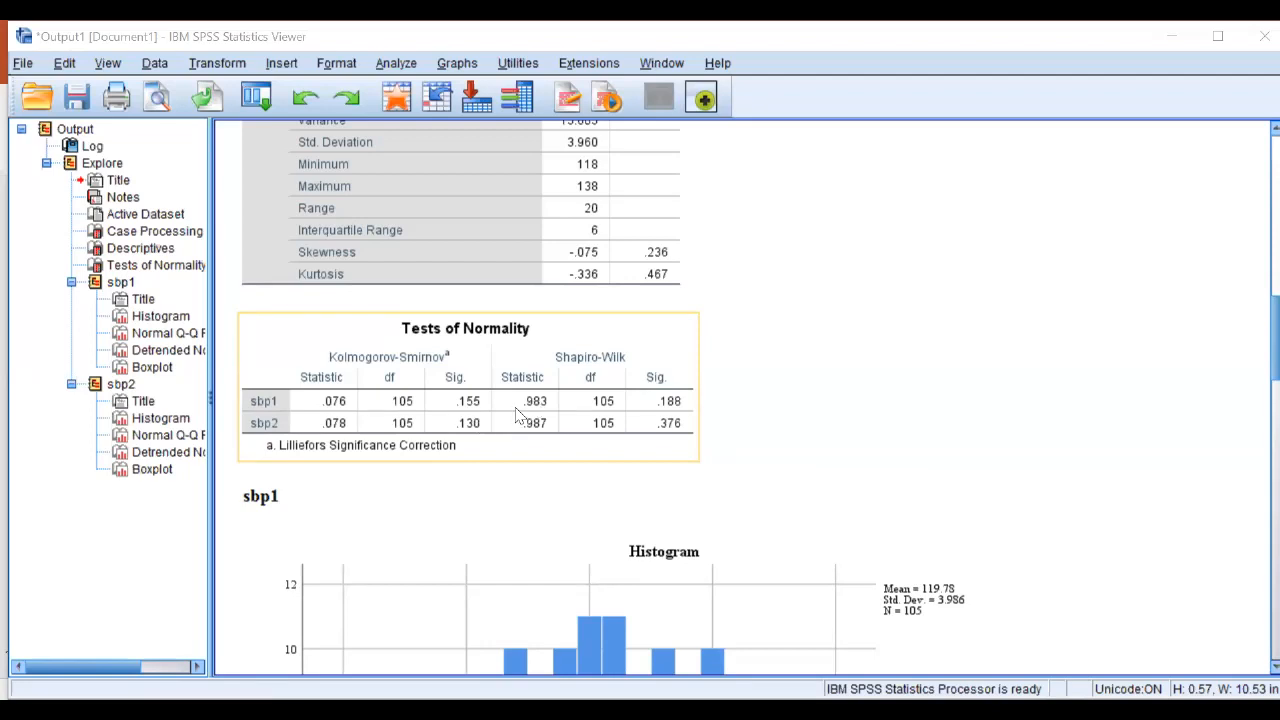
- Edit the sbp1 histogram in the Chart Editor to overlay a normal distribution curve with automatic parameters, and return to the output
{"action": "key", "text": "Down"}
{"action": "key", "text": "Down"}
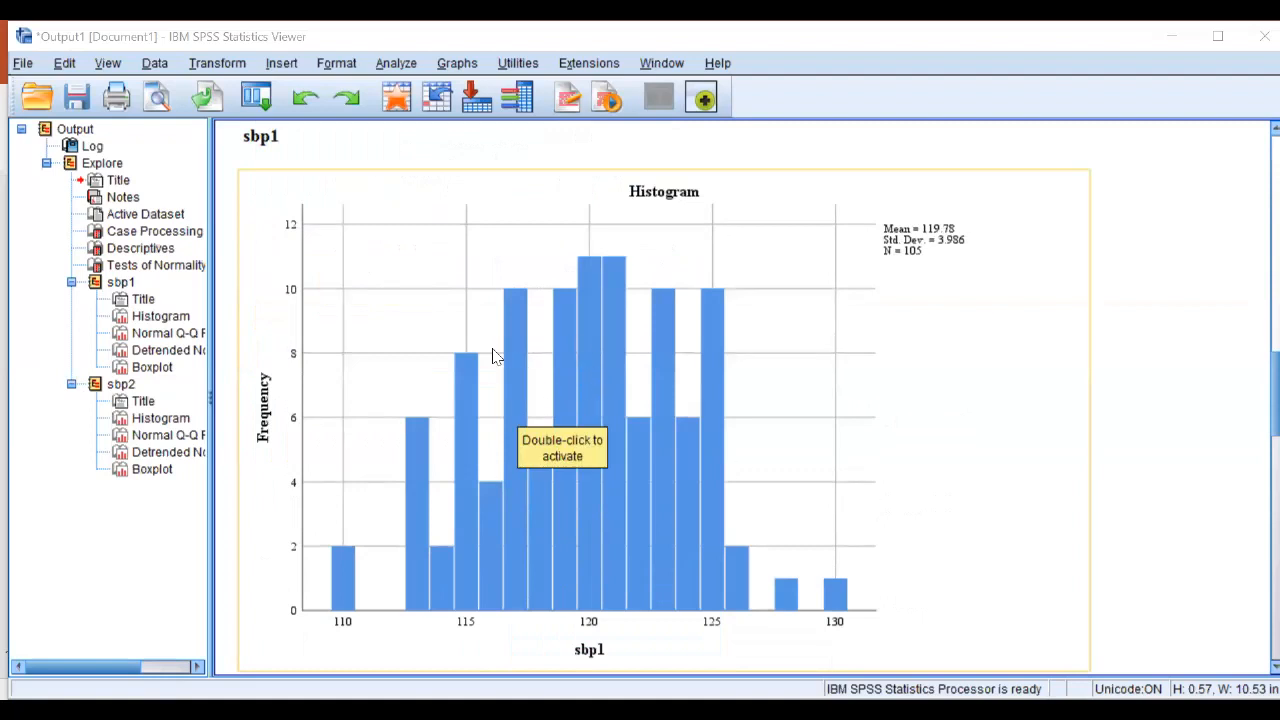
{"action": "scroll", "coordinate": [496, 357], "scroll_direction": "down", "scroll_amount": 1}
{"action": "scroll", "coordinate": [496, 357], "scroll_direction": "up", "scroll_amount": 1}
{"action": "left_click", "coordinate": [492, 357]}
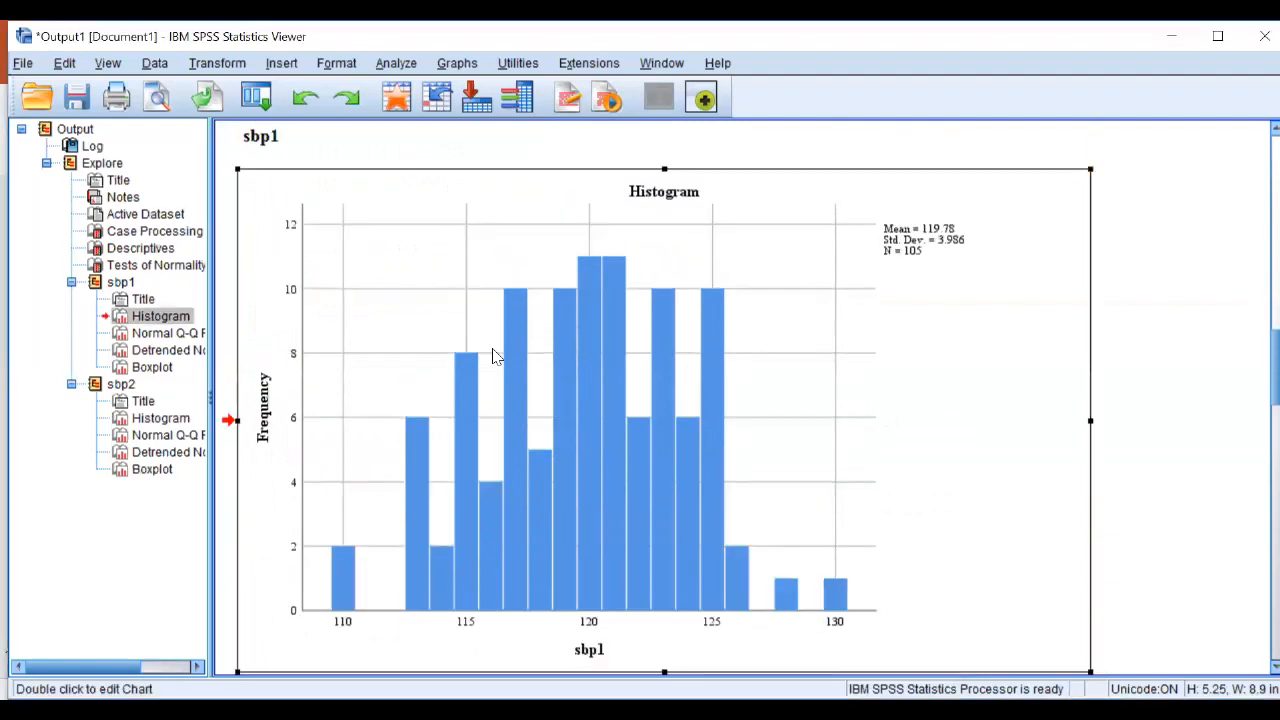
{"action": "double_click", "coordinate": [492, 357]}
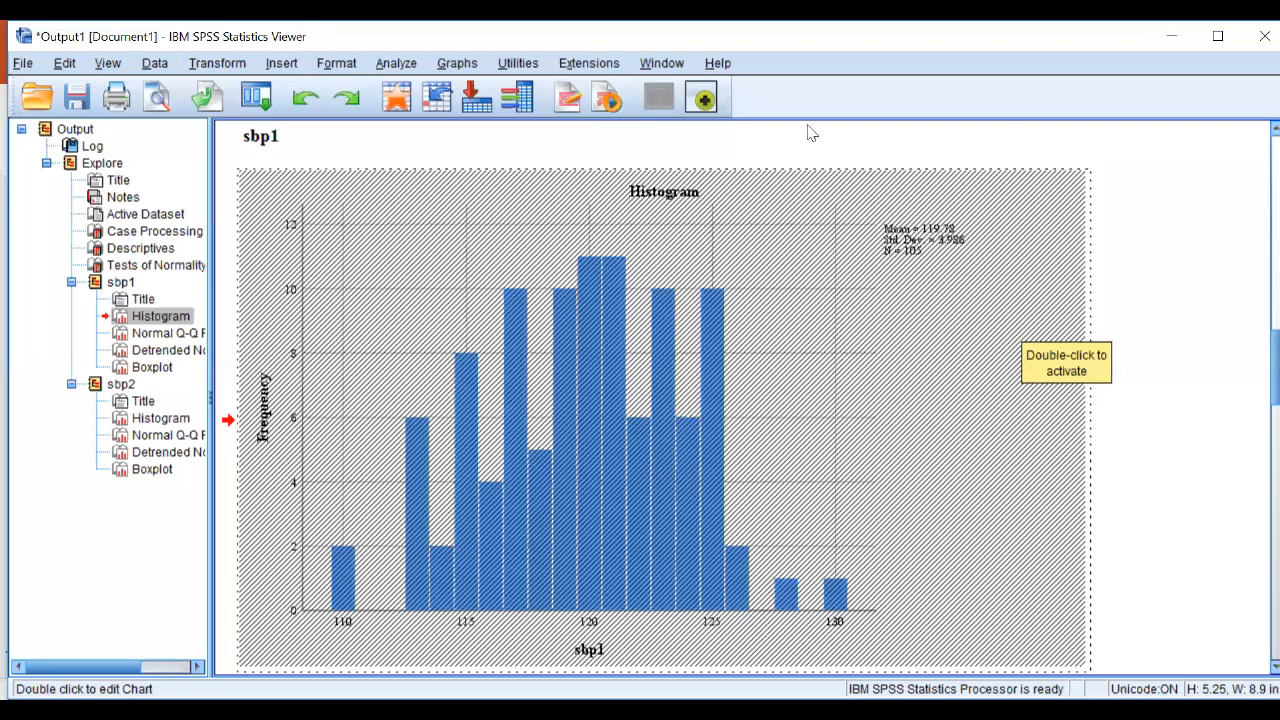
{"action": "double_click", "coordinate": [1068, 386]}
{"action": "left_click", "coordinate": [1068, 386]}
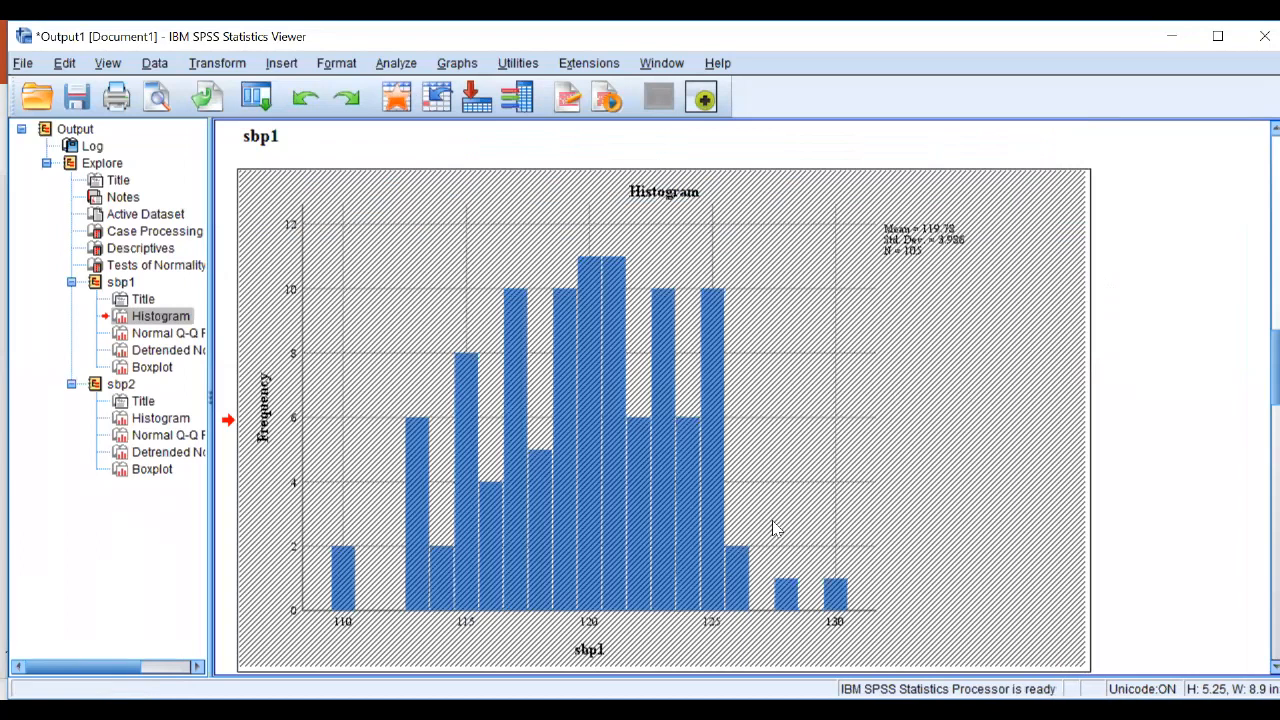
{"action": "double_click", "coordinate": [865, 343]}
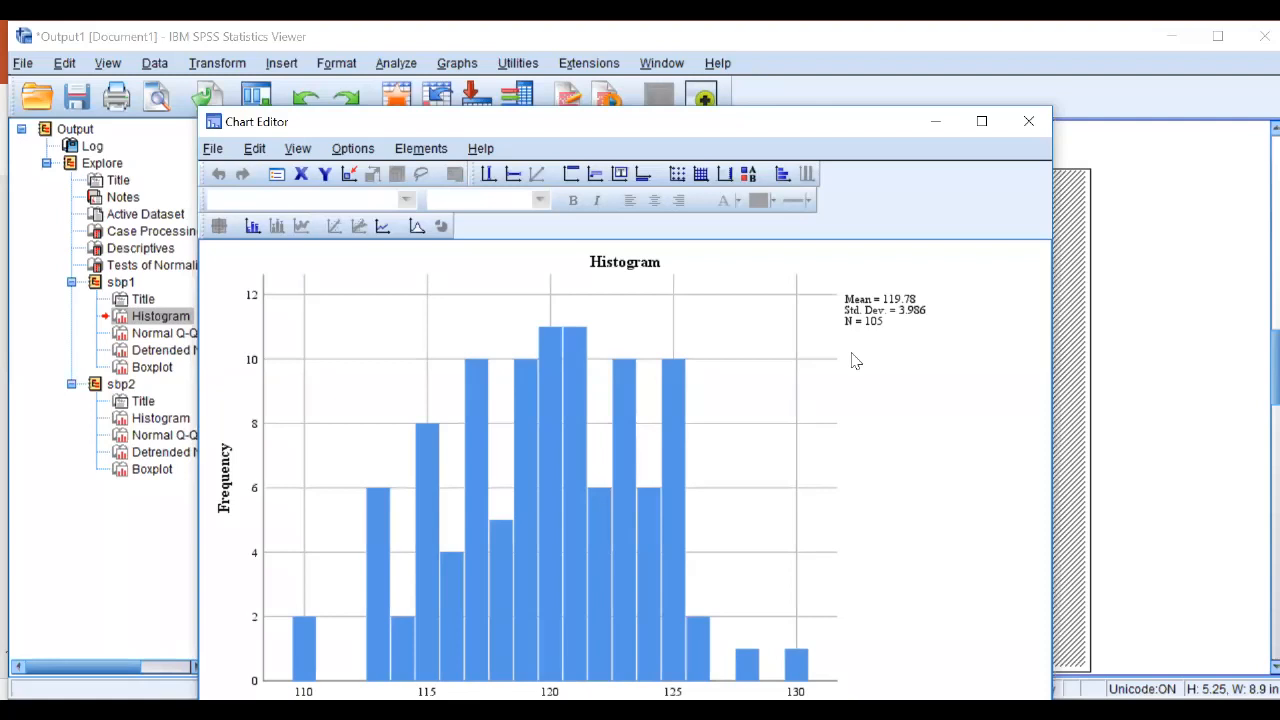
{"action": "left_click", "coordinate": [417, 228]}
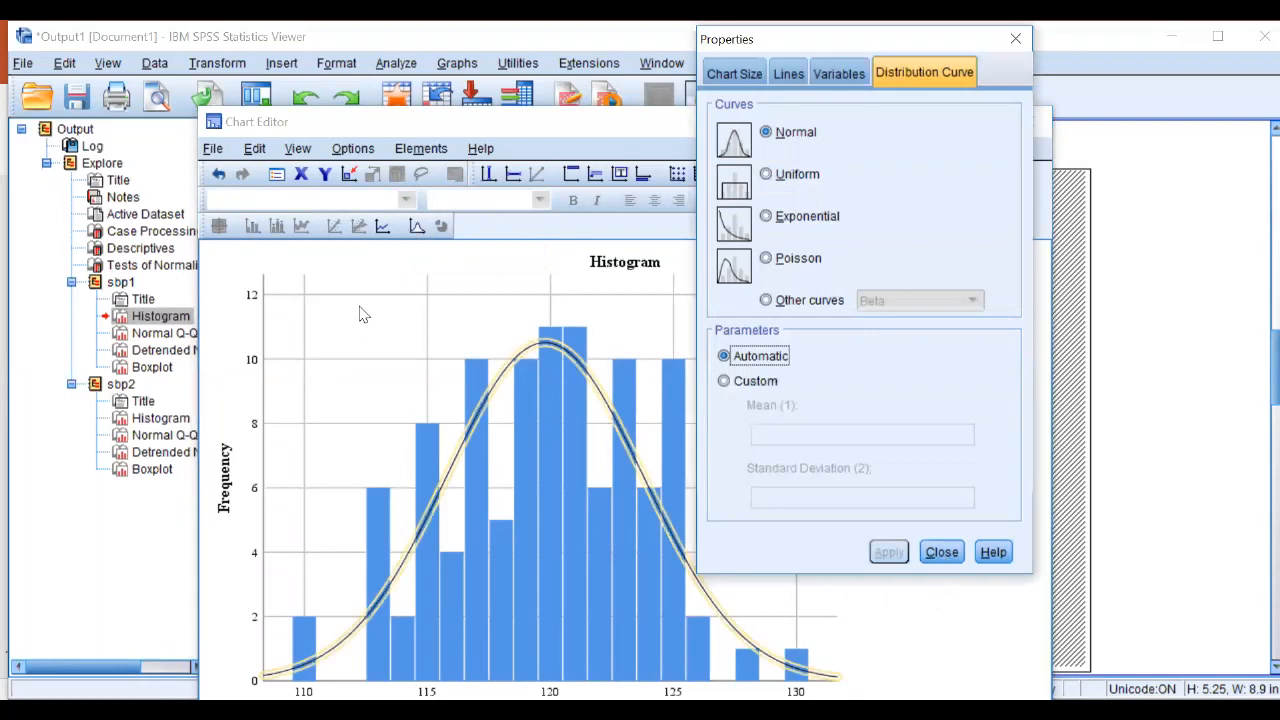
{"action": "left_click", "coordinate": [941, 553]}
{"action": "left_click", "coordinate": [937, 125]}
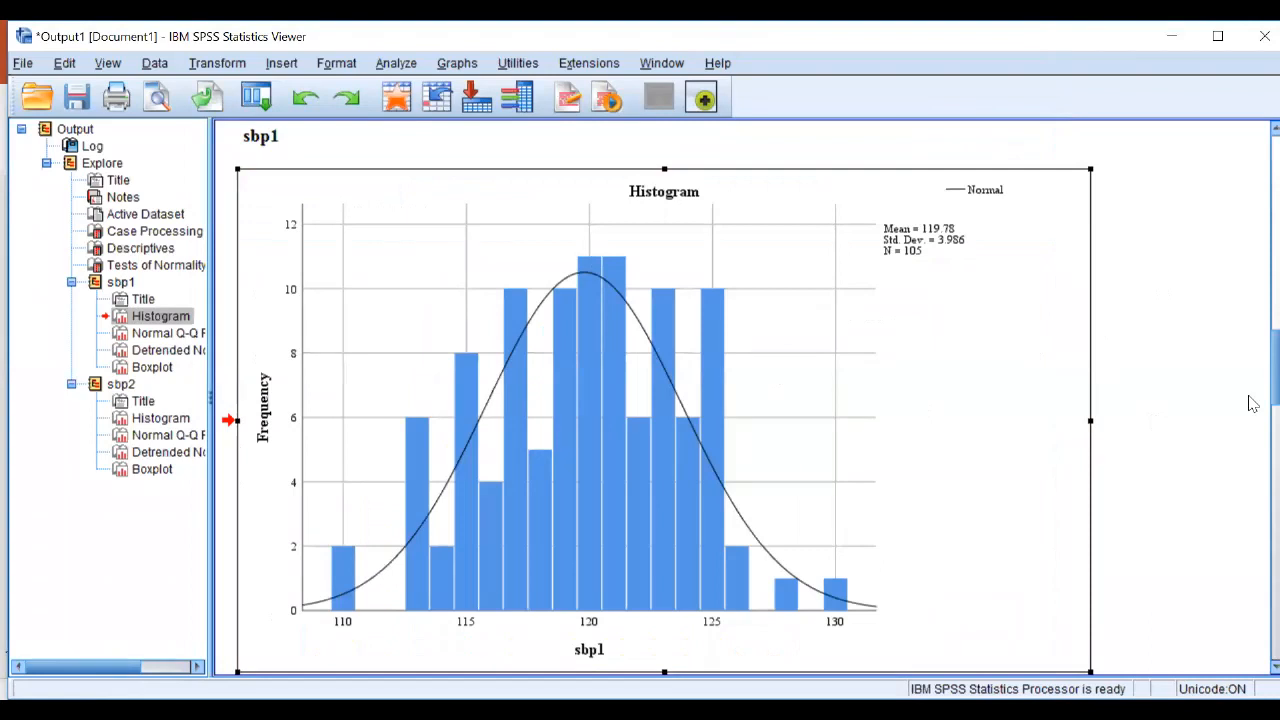
- Reopen the sbp1 histogram in the Chart Editor to review the normal curve, and close the editor
{"action": "left_click", "coordinate": [435, 289]}
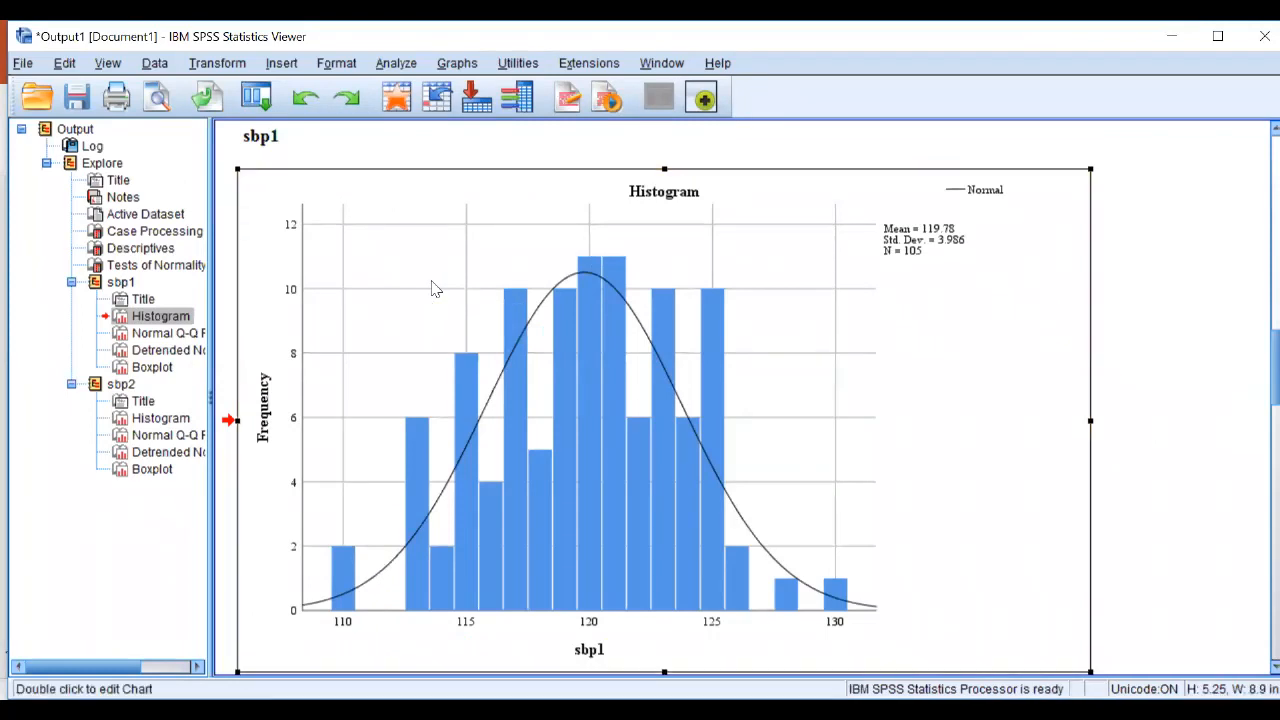
{"action": "double_click", "coordinate": [435, 289]}
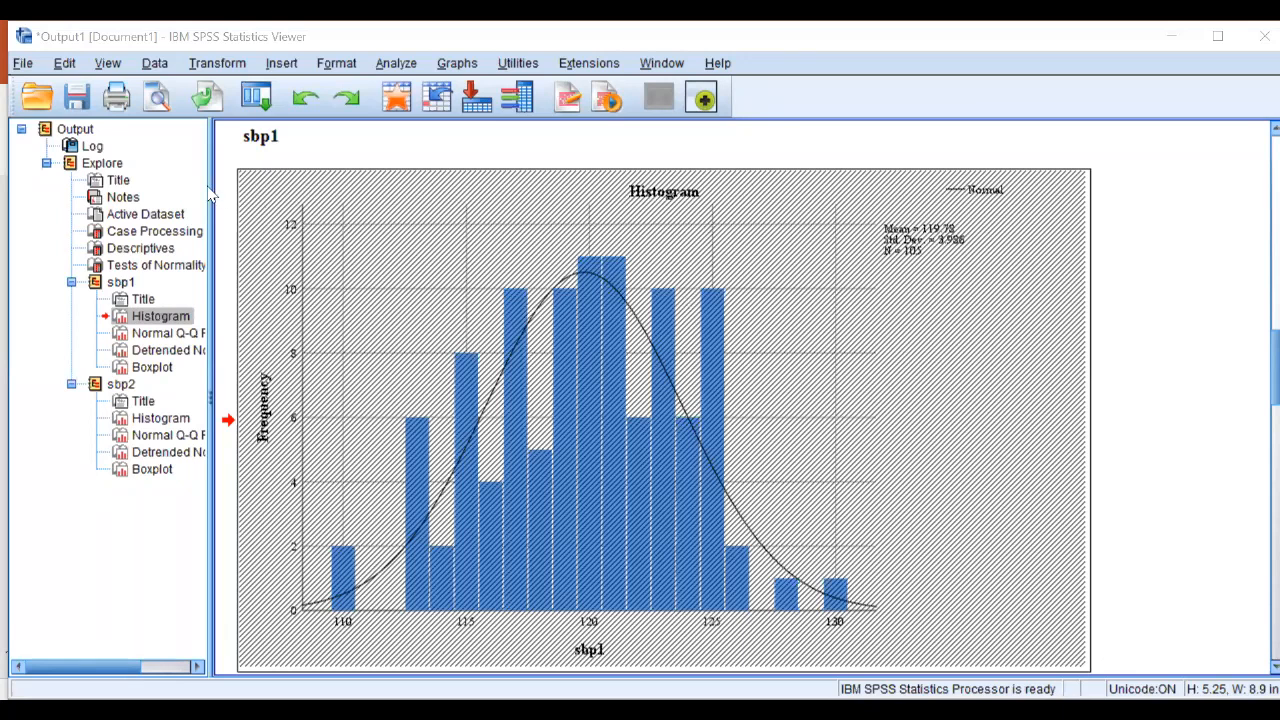
{"action": "double_click", "coordinate": [405, 196]}
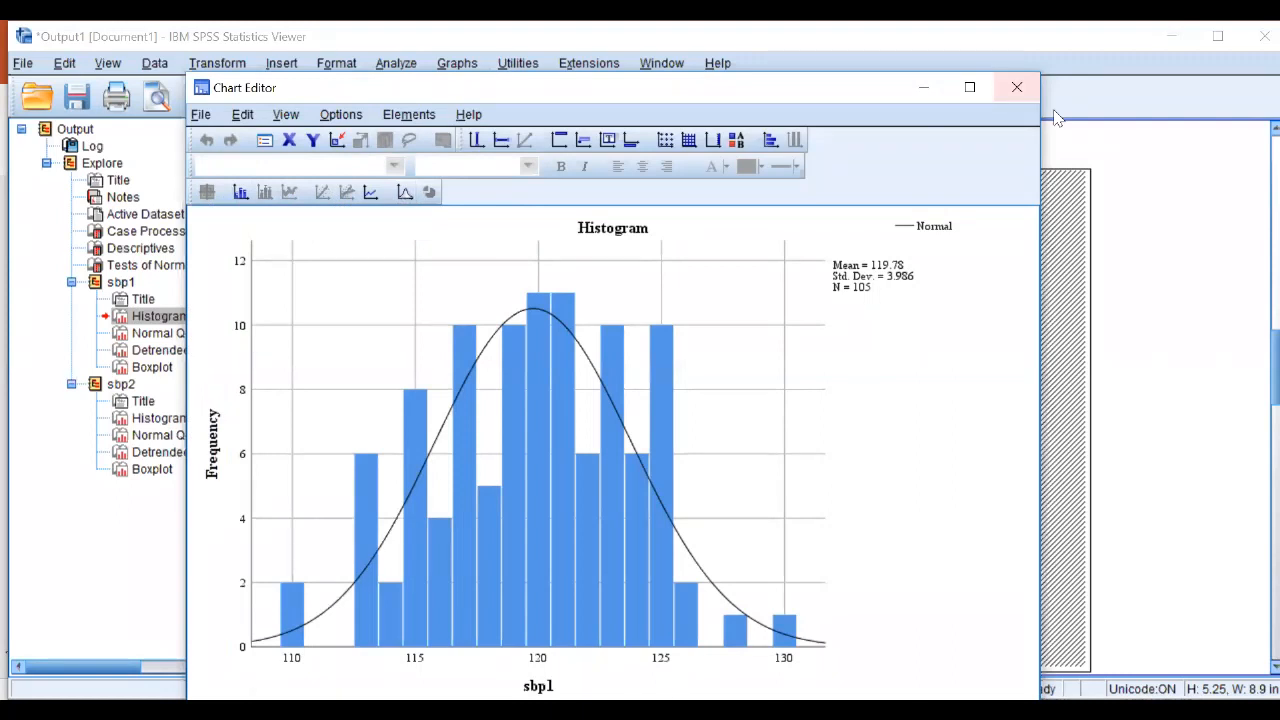
{"action": "left_click_drag", "start_coordinate": [885, 87], "coordinate": [855, 190]}
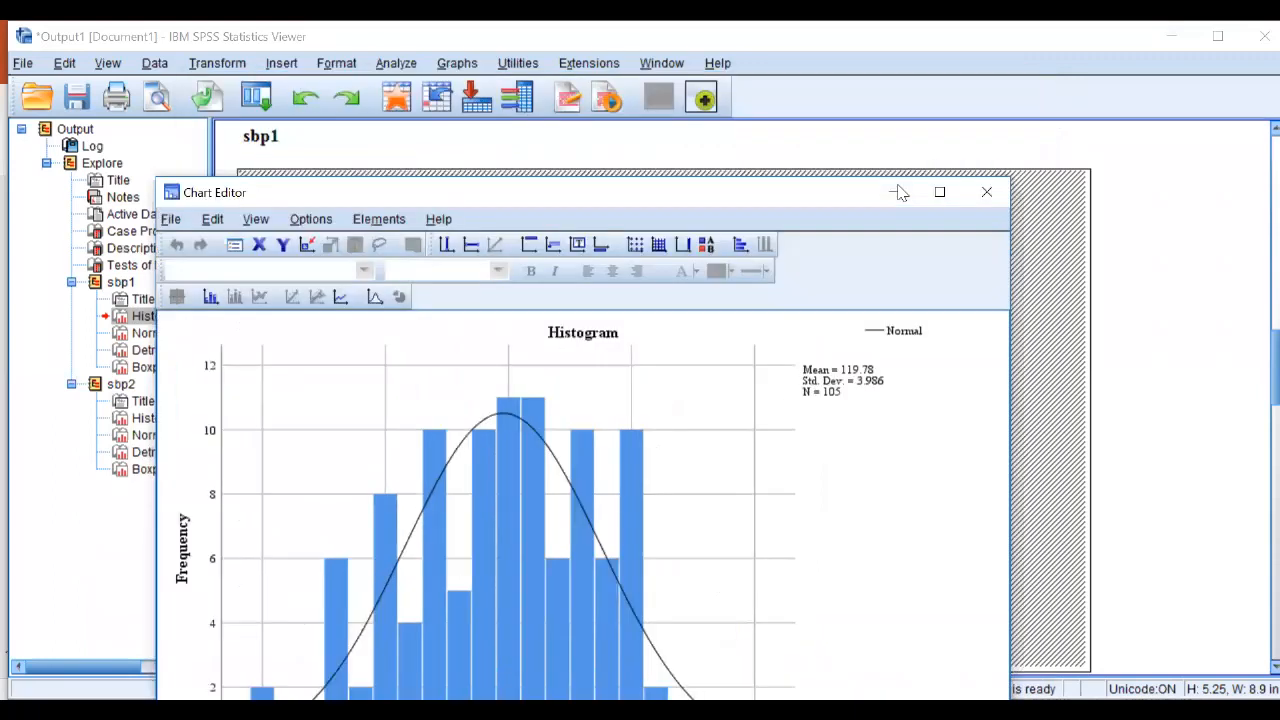
{"action": "left_click", "coordinate": [987, 191]}
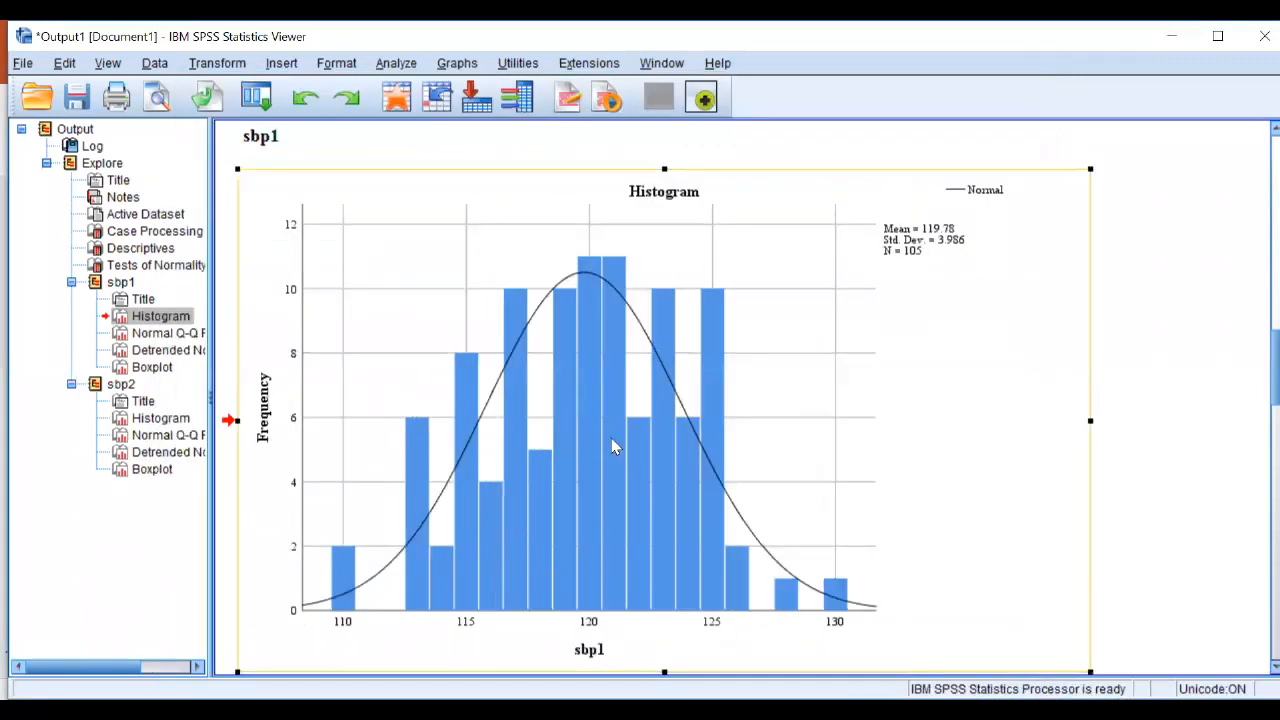
- Compare the sbp1 histogram and its normal curve with the Normal Q-Q Plot and the Tests of Normality table
{"action": "scroll", "coordinate": [613, 447], "scroll_direction": "down", "scroll_amount": 1}
{"action": "scroll", "coordinate": [613, 447], "scroll_direction": "up", "scroll_amount": 1}
{"action": "scroll", "coordinate": [552, 378], "scroll_direction": "down", "scroll_amount": 5}
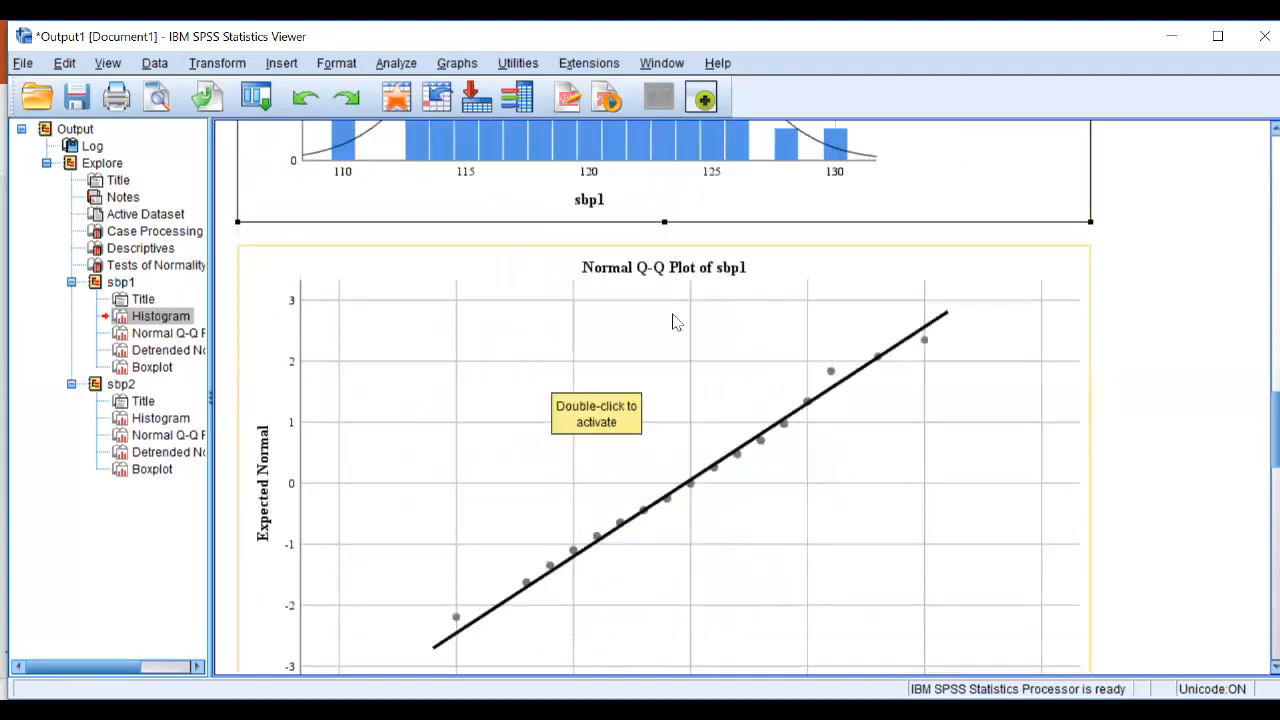
{"action": "scroll", "coordinate": [648, 340], "scroll_direction": "down", "scroll_amount": 1}
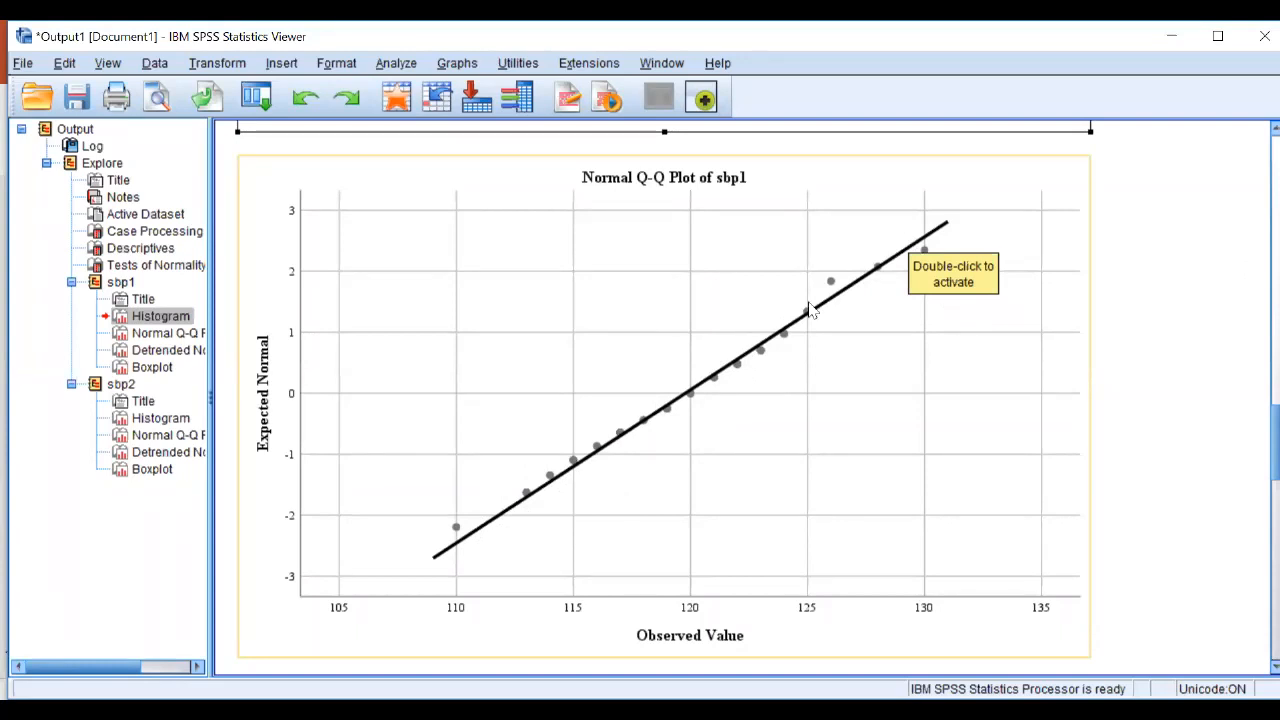
{"action": "scroll", "coordinate": [810, 310], "scroll_direction": "up", "scroll_amount": 5}
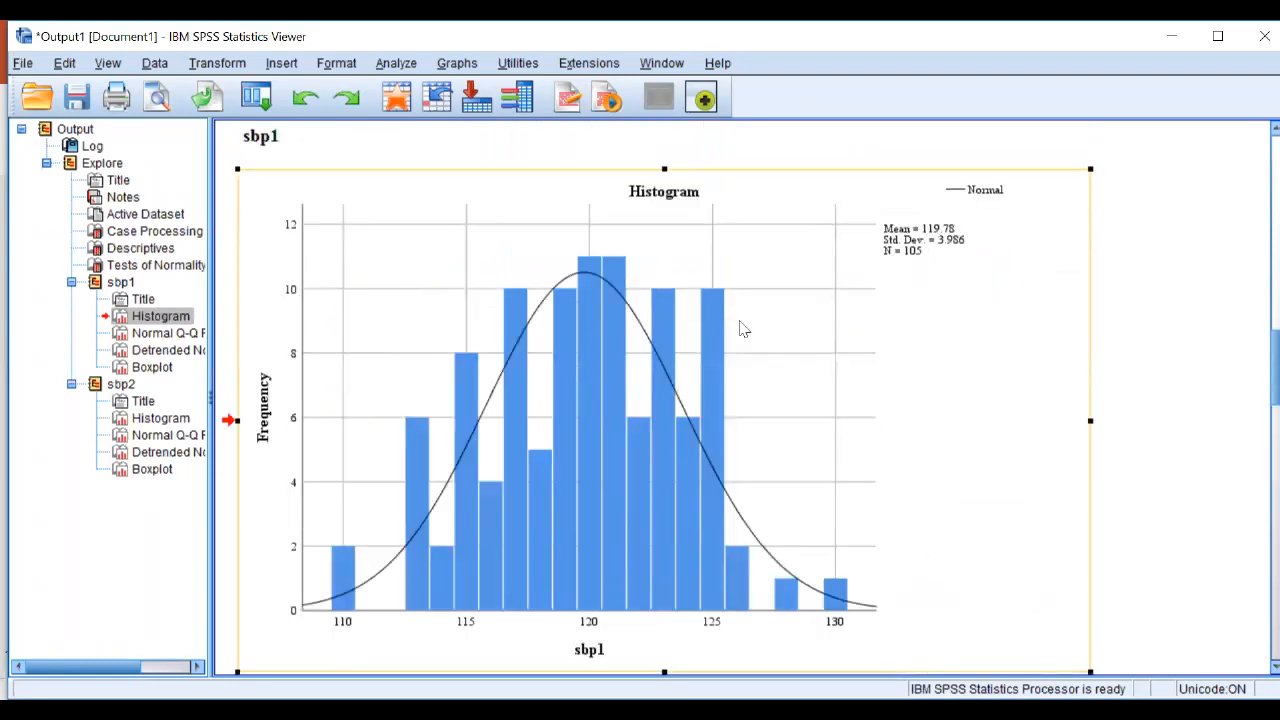
{"action": "scroll", "coordinate": [575, 303], "scroll_direction": "down", "scroll_amount": 5}
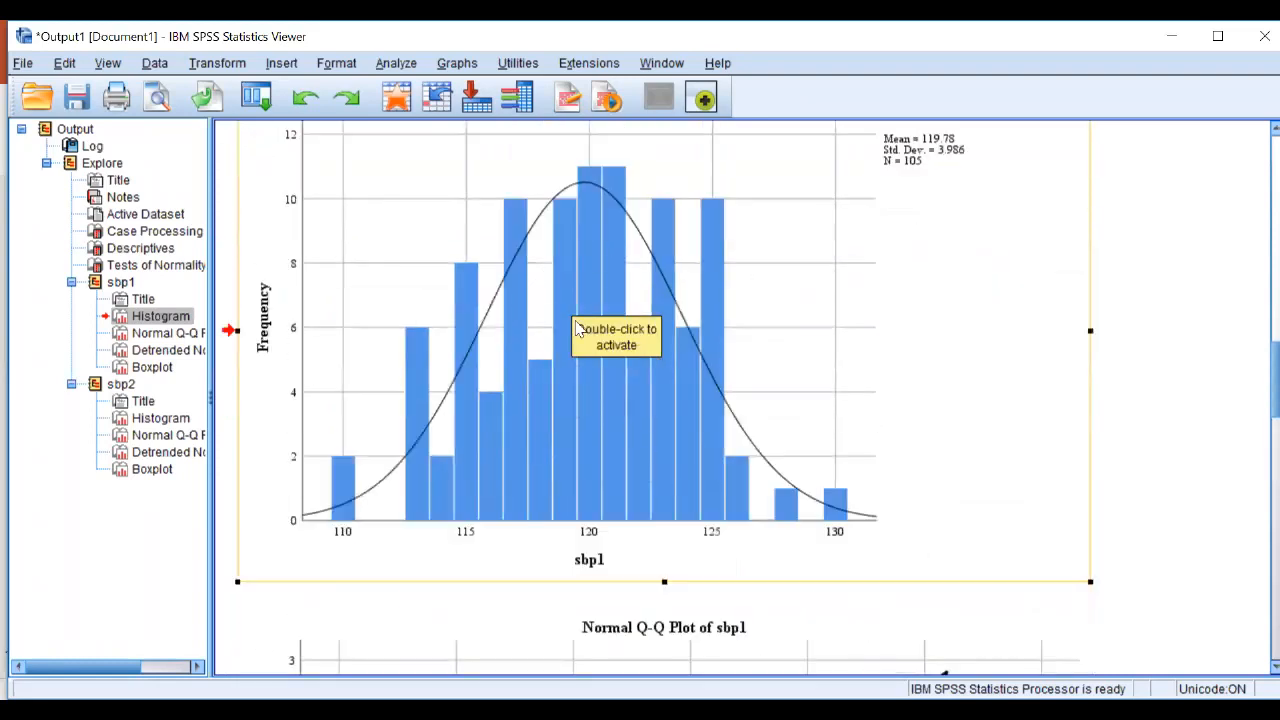
{"action": "scroll", "coordinate": [686, 331], "scroll_direction": "up", "scroll_amount": 2}
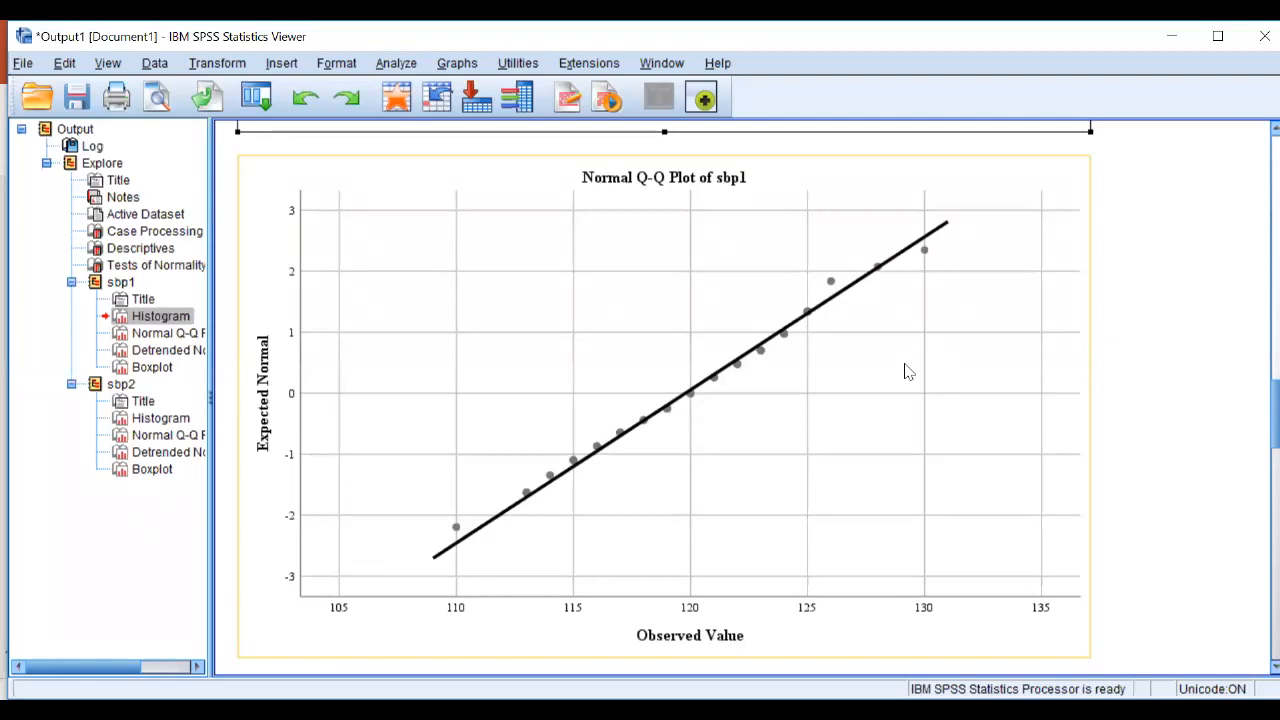
{"action": "scroll", "coordinate": [908, 371], "scroll_direction": "up", "scroll_amount": 5}
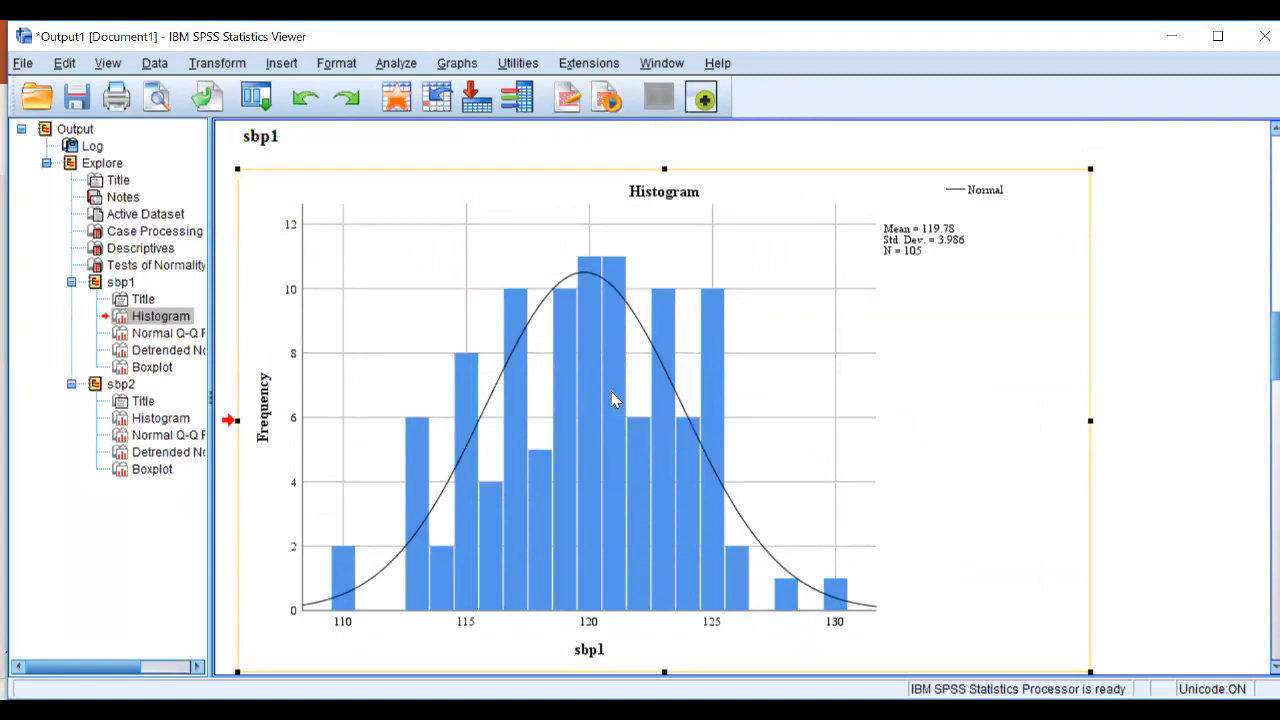
{"action": "scroll", "coordinate": [611, 391], "scroll_direction": "up", "scroll_amount": 3}
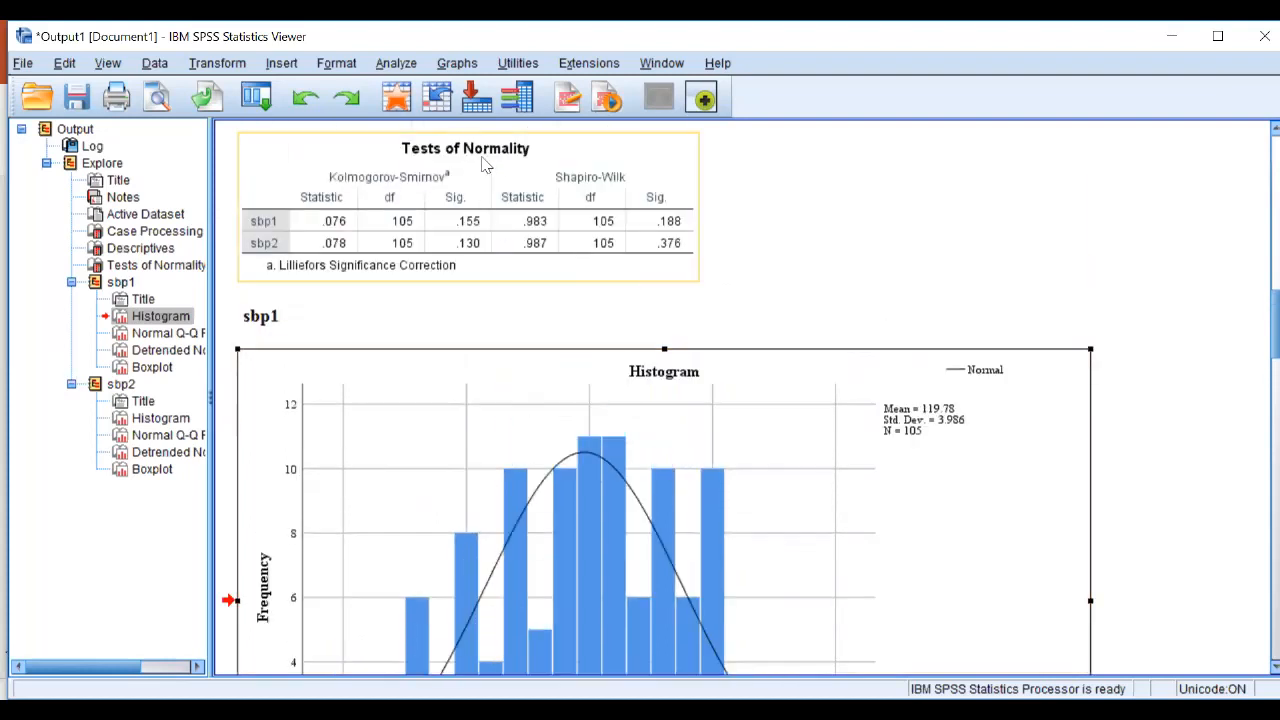
{"action": "left_click", "coordinate": [600, 380]}
{"action": "scroll", "coordinate": [600, 385], "scroll_direction": "down", "scroll_amount": 2}
{"action": "scroll", "coordinate": [590, 388], "scroll_direction": "down", "scroll_amount": 3}
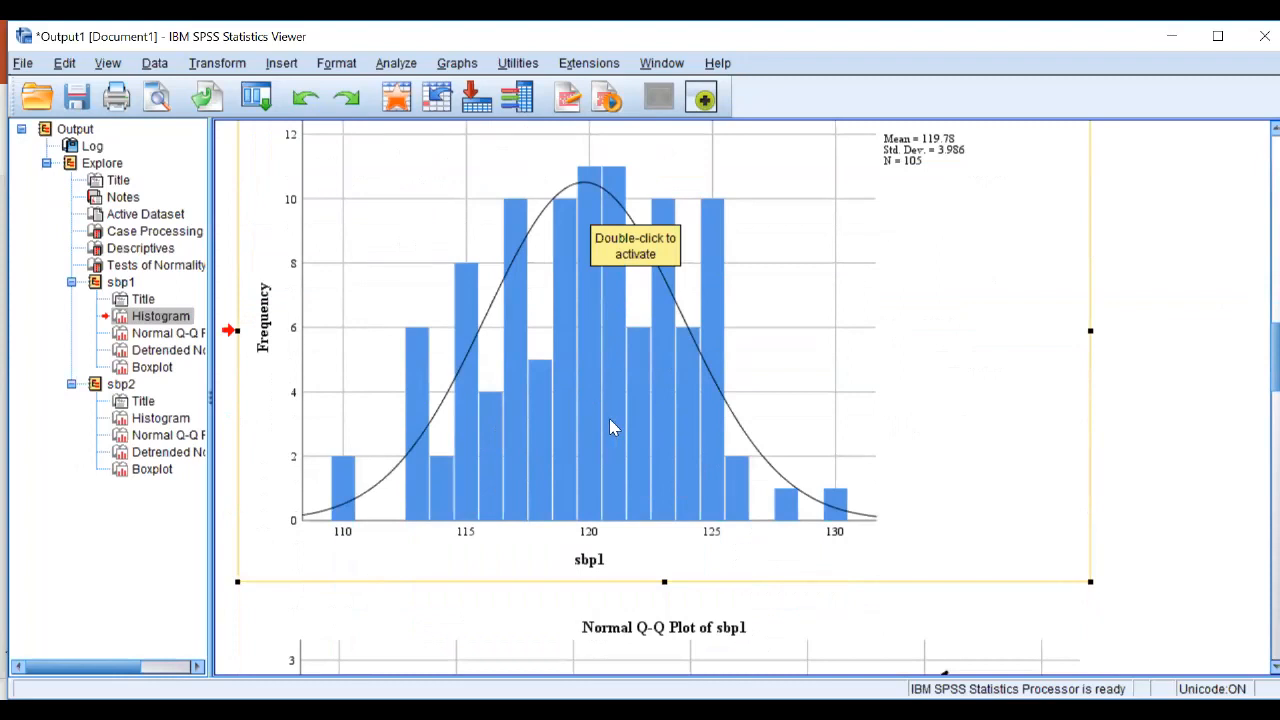
- Examine the Detrended Normal Q-Q Plot and boxplot of sbp1, and continue to the sbp2 histogram
{"action": "scroll", "coordinate": [610, 422], "scroll_direction": "down", "scroll_amount": 9}
{"action": "scroll", "coordinate": [641, 405], "scroll_direction": "down", "scroll_amount": 10}
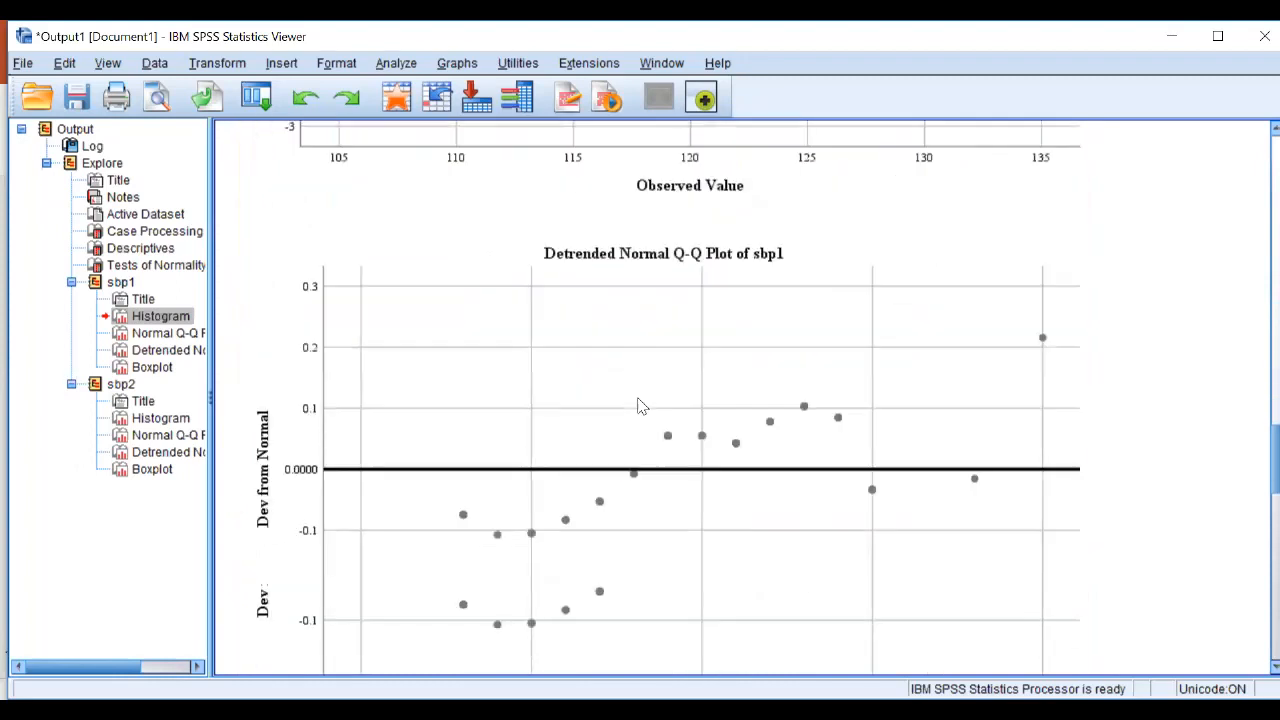
{"action": "scroll", "coordinate": [644, 300], "scroll_direction": "up", "scroll_amount": 5}
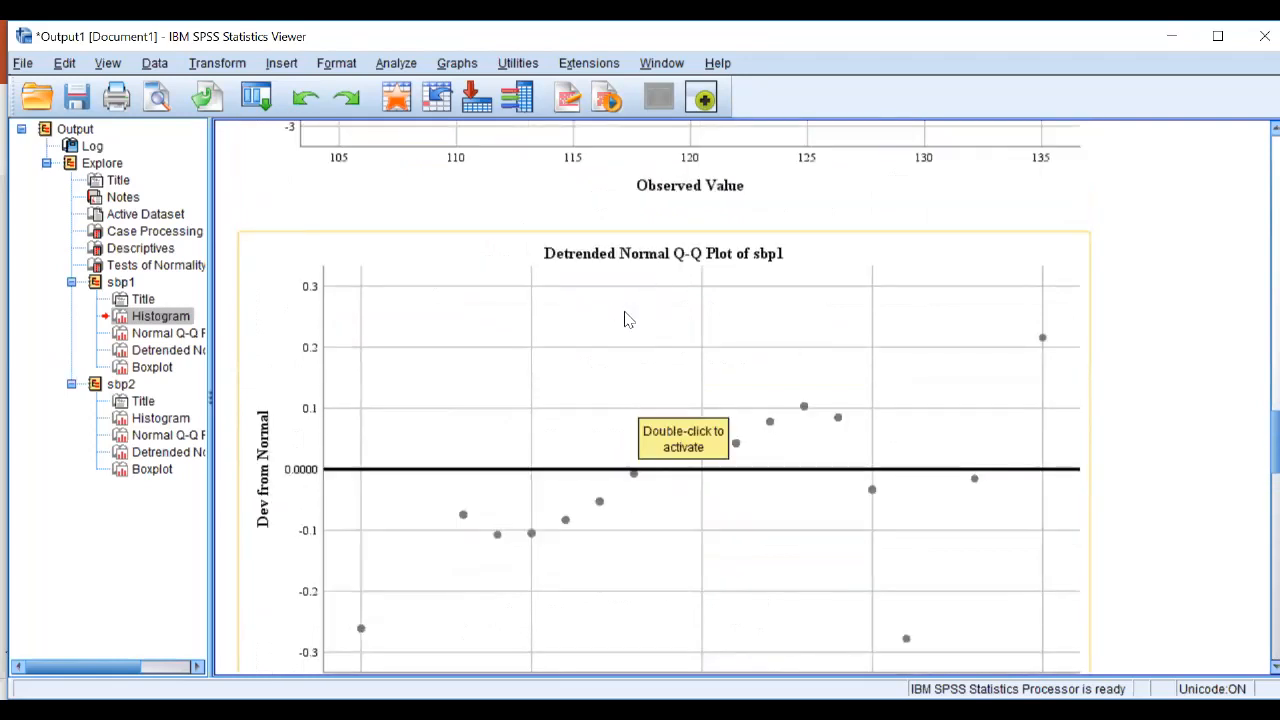
{"action": "scroll", "coordinate": [625, 330], "scroll_direction": "down", "scroll_amount": 10}
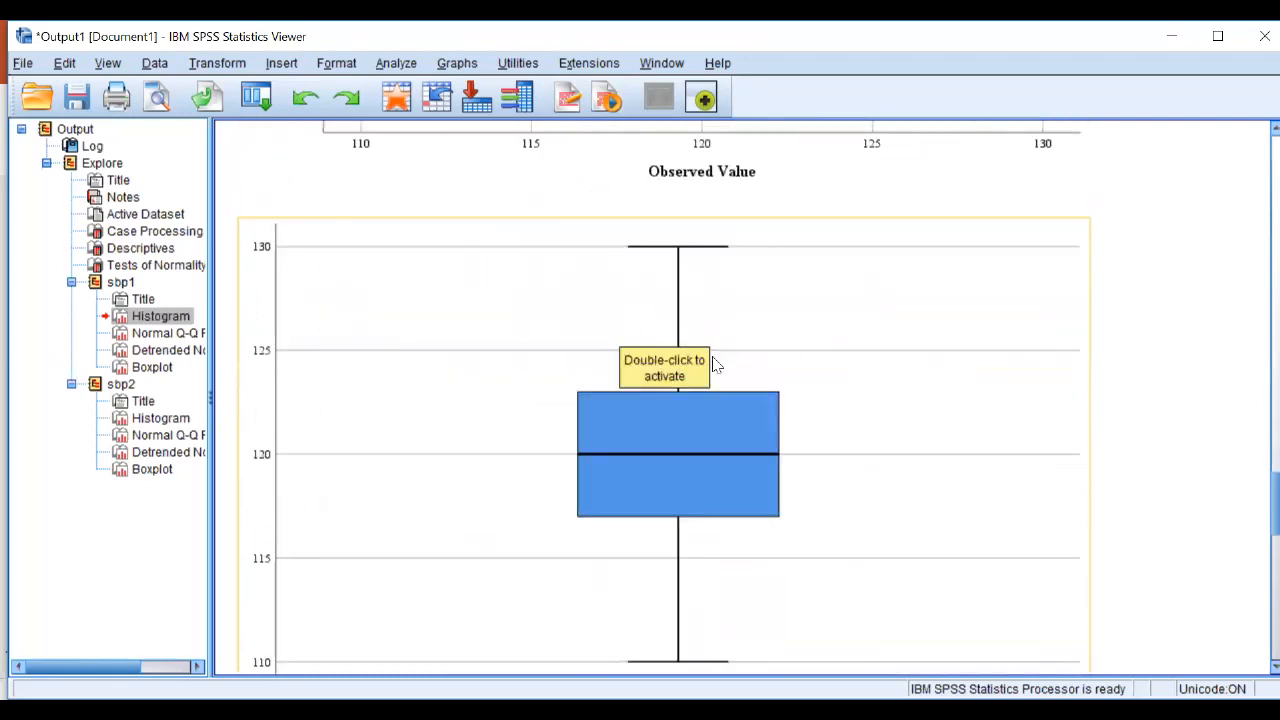
{"action": "scroll", "coordinate": [735, 385], "scroll_direction": "down", "scroll_amount": 2}
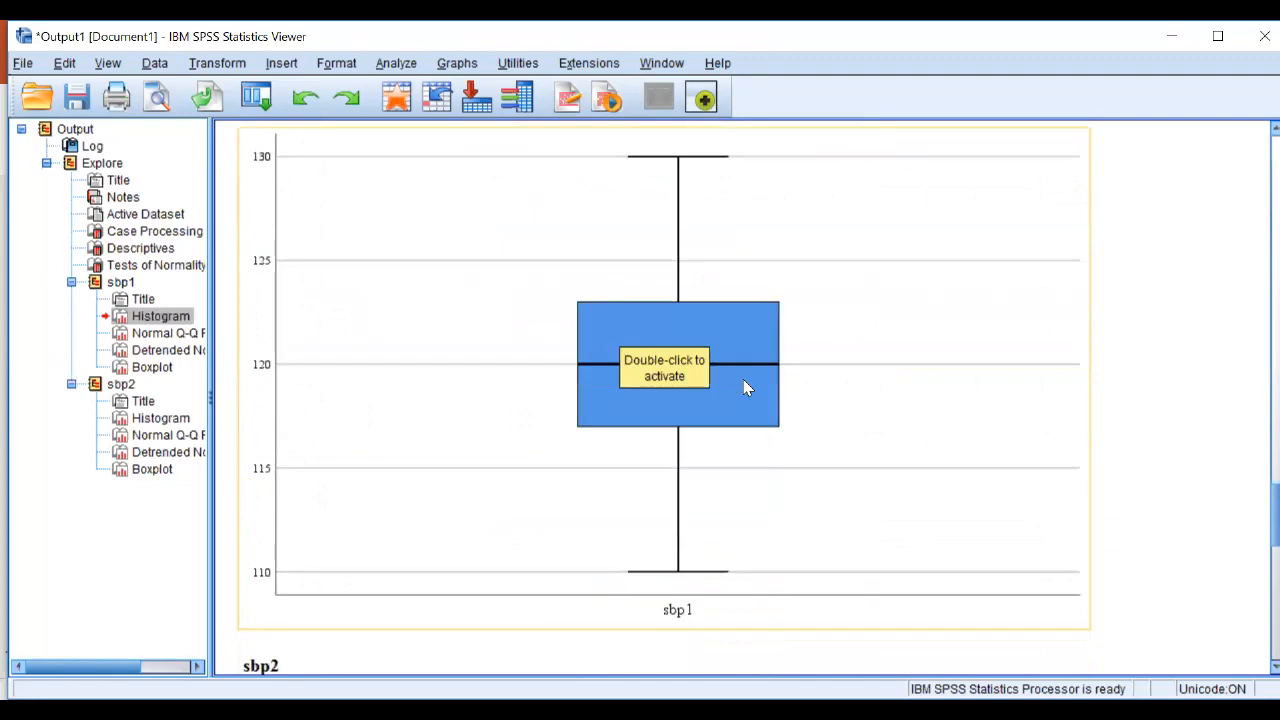
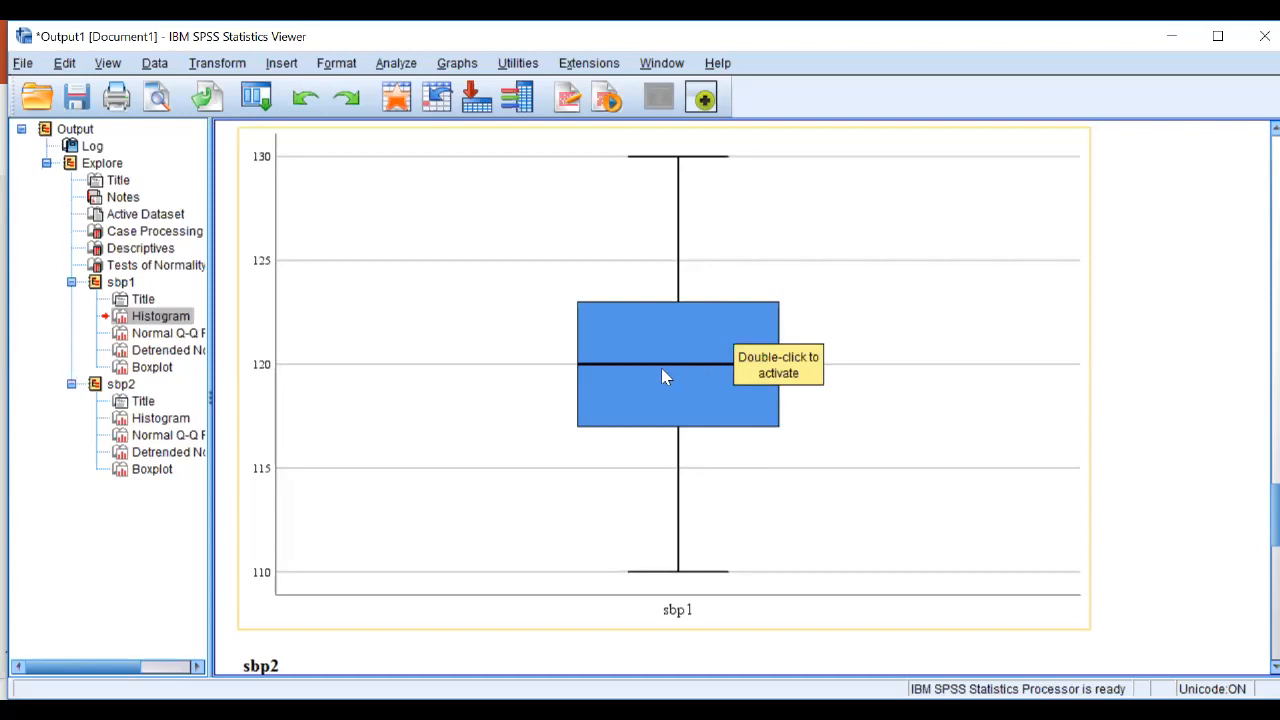
{"action": "scroll", "coordinate": [664, 376], "scroll_direction": "down", "scroll_amount": 3}
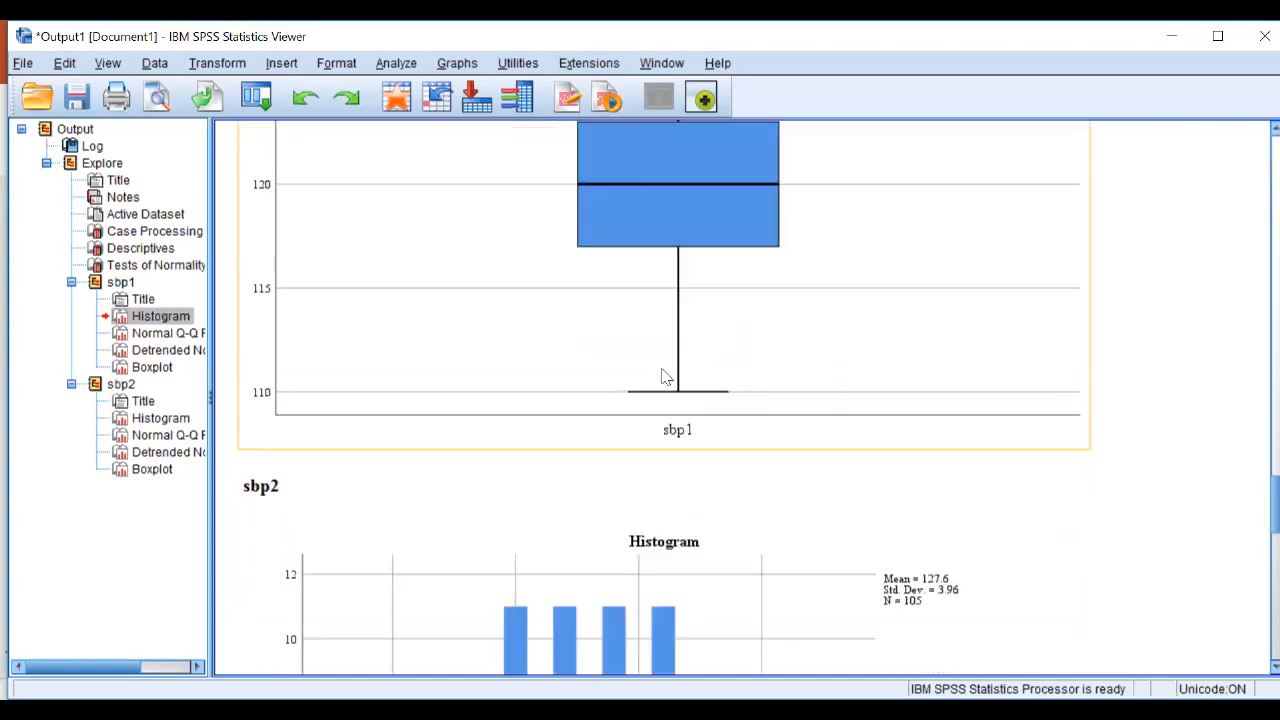
{"action": "scroll", "coordinate": [664, 376], "scroll_direction": "up", "scroll_amount": 3}
{"action": "scroll", "coordinate": [662, 370], "scroll_direction": "down", "scroll_amount": 7}
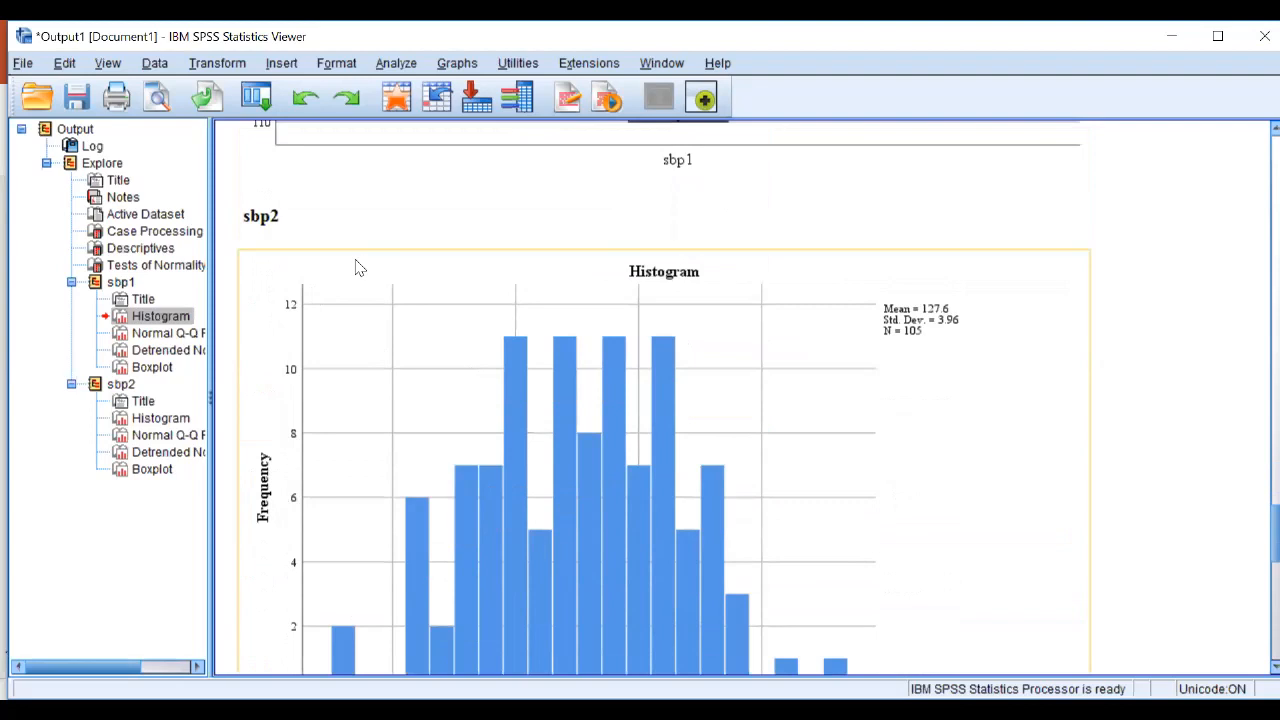
- Examine the sbp2 histogram, Normal and Detrended Normal Q-Q Plots, and boxplot to judge the distribution's normality
{"action": "scroll", "coordinate": [400, 290], "scroll_direction": "up", "scroll_amount": 6}
{"action": "scroll", "coordinate": [408, 290], "scroll_direction": "up", "scroll_amount": 7}
{"action": "scroll", "coordinate": [408, 290], "scroll_direction": "down", "scroll_amount": 12}
{"action": "scroll", "coordinate": [296, 360], "scroll_direction": "down", "scroll_amount": 3}
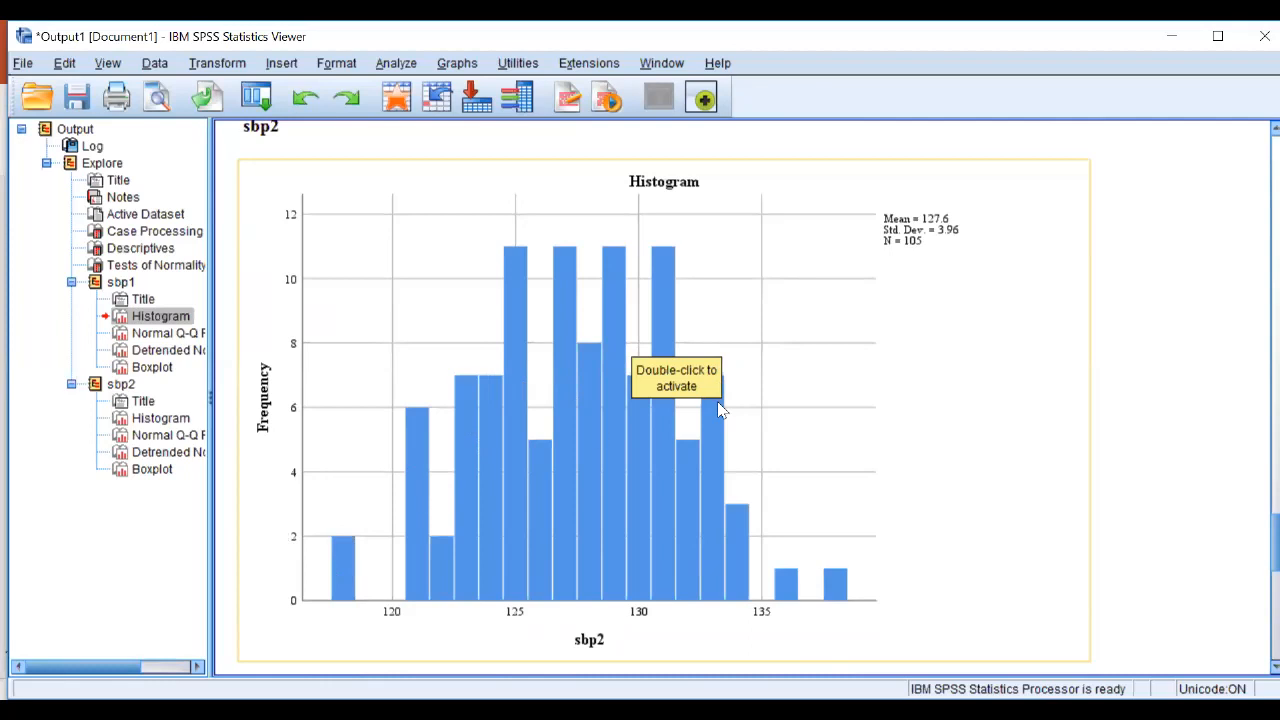
{"action": "scroll", "coordinate": [712, 405], "scroll_direction": "down", "scroll_amount": 6}
{"action": "scroll", "coordinate": [712, 422], "scroll_direction": "down", "scroll_amount": 3}
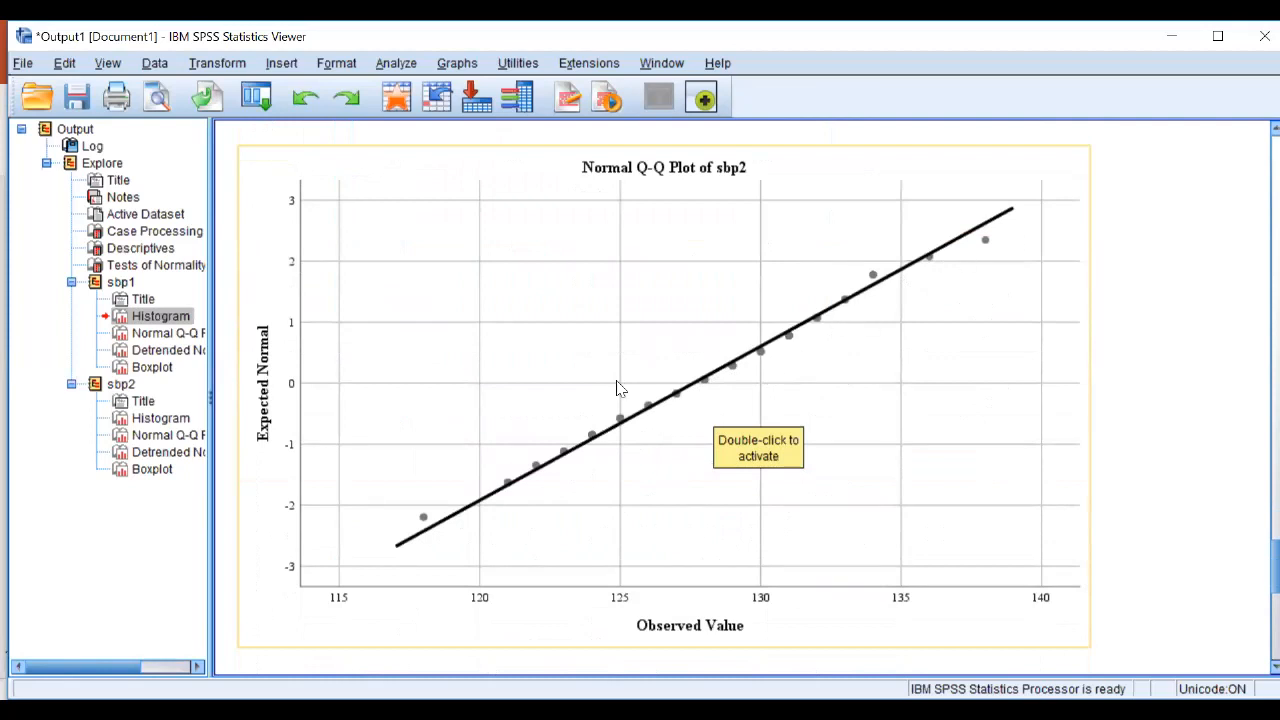
{"action": "scroll", "coordinate": [617, 387], "scroll_direction": "down", "scroll_amount": 10}
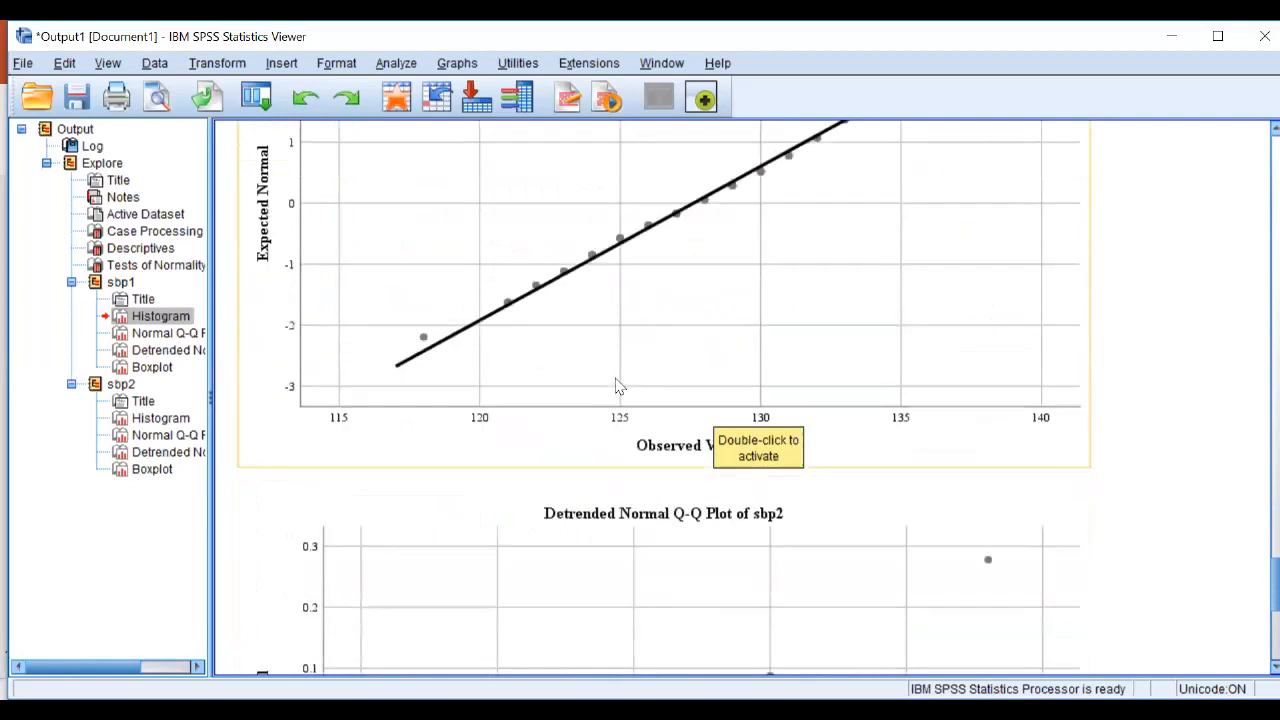
{"action": "scroll", "coordinate": [617, 387], "scroll_direction": "up", "scroll_amount": 3}
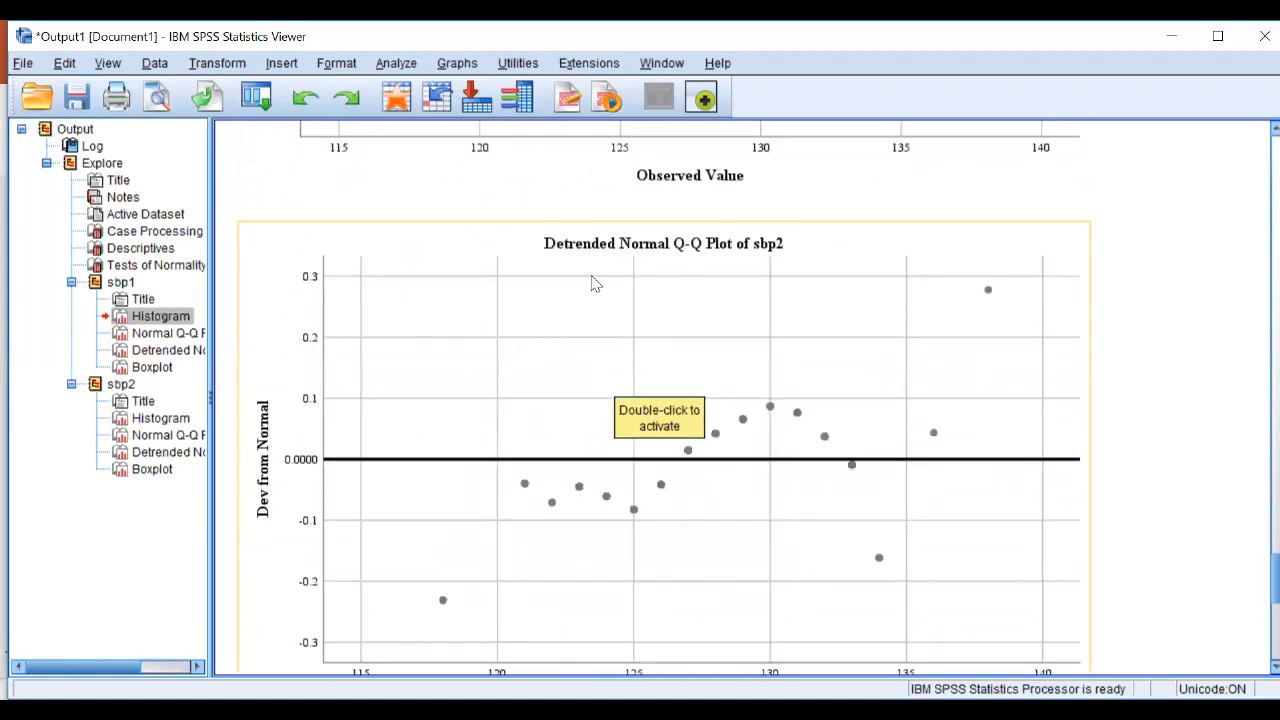
{"action": "scroll", "coordinate": [620, 360], "scroll_direction": "down", "scroll_amount": 9}
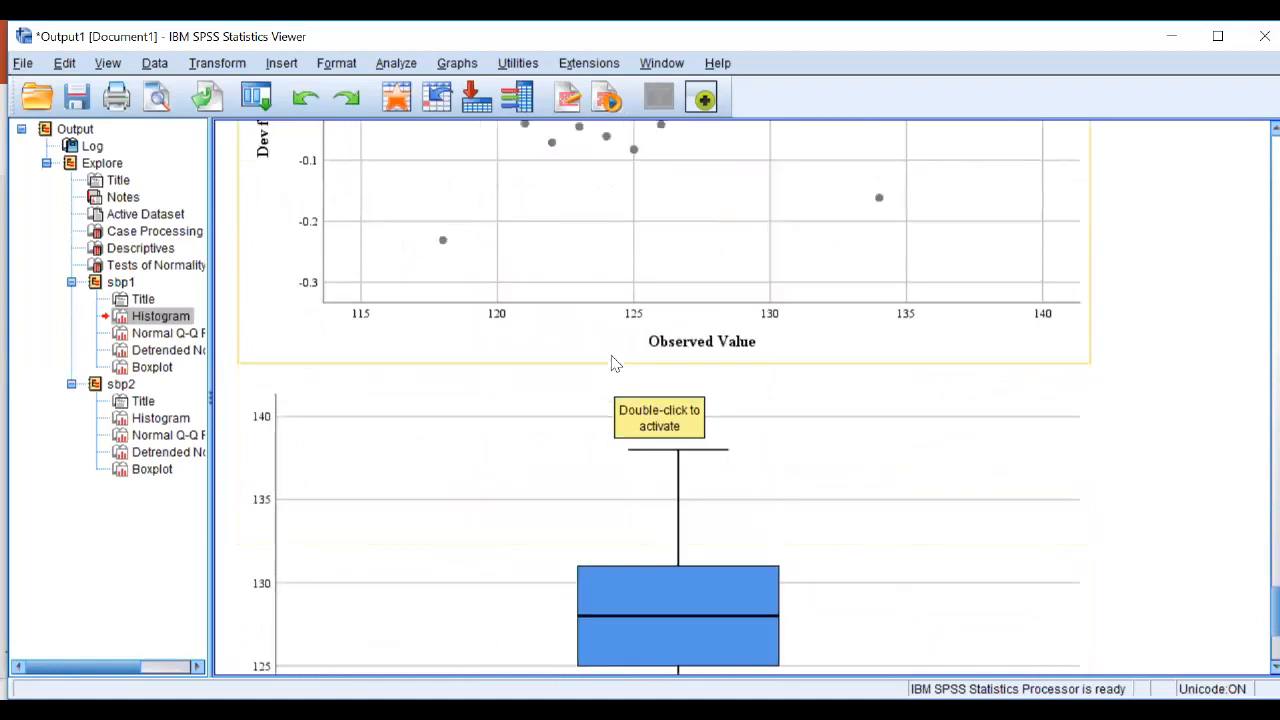
{"action": "scroll", "coordinate": [640, 342], "scroll_direction": "down", "scroll_amount": 1}
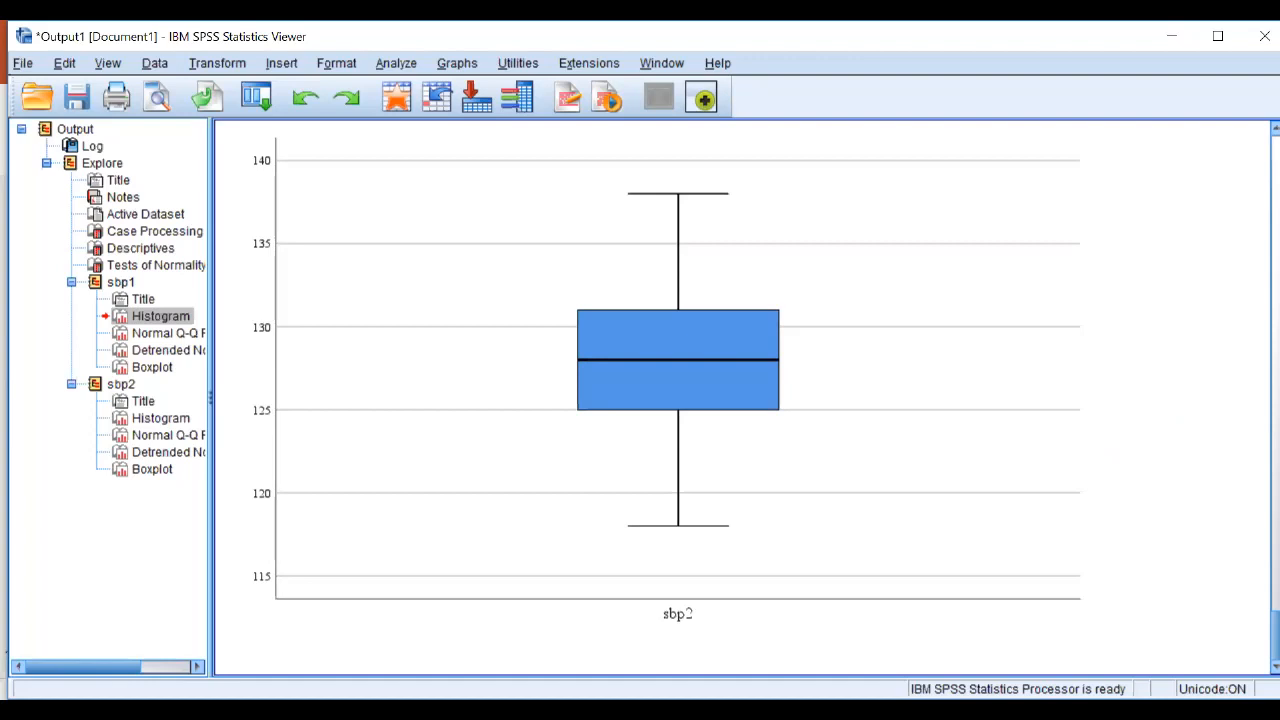
- Switch to PowerPoint and present the Objective slide on the average SBP difference between time points one and two
{"action": "key", "text": "alt+Tab"}
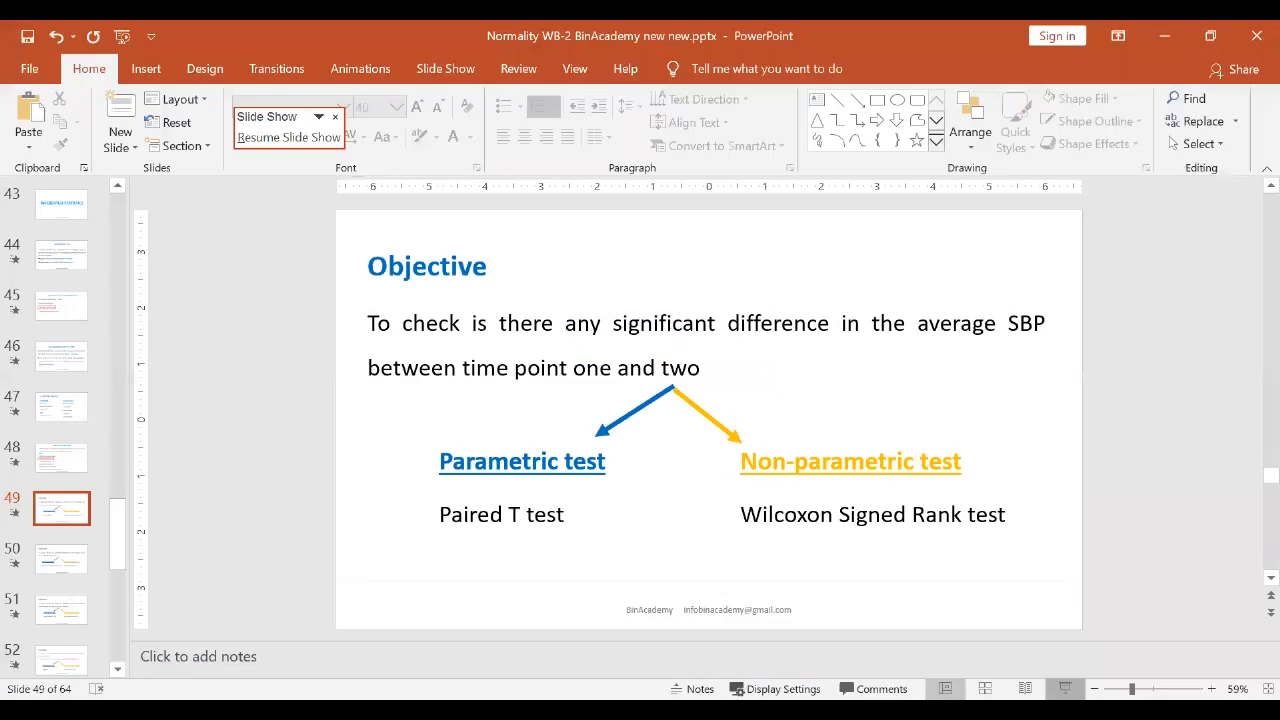
{"action": "key", "text": "shift+F5"}
{"action": "key", "text": "Right"}
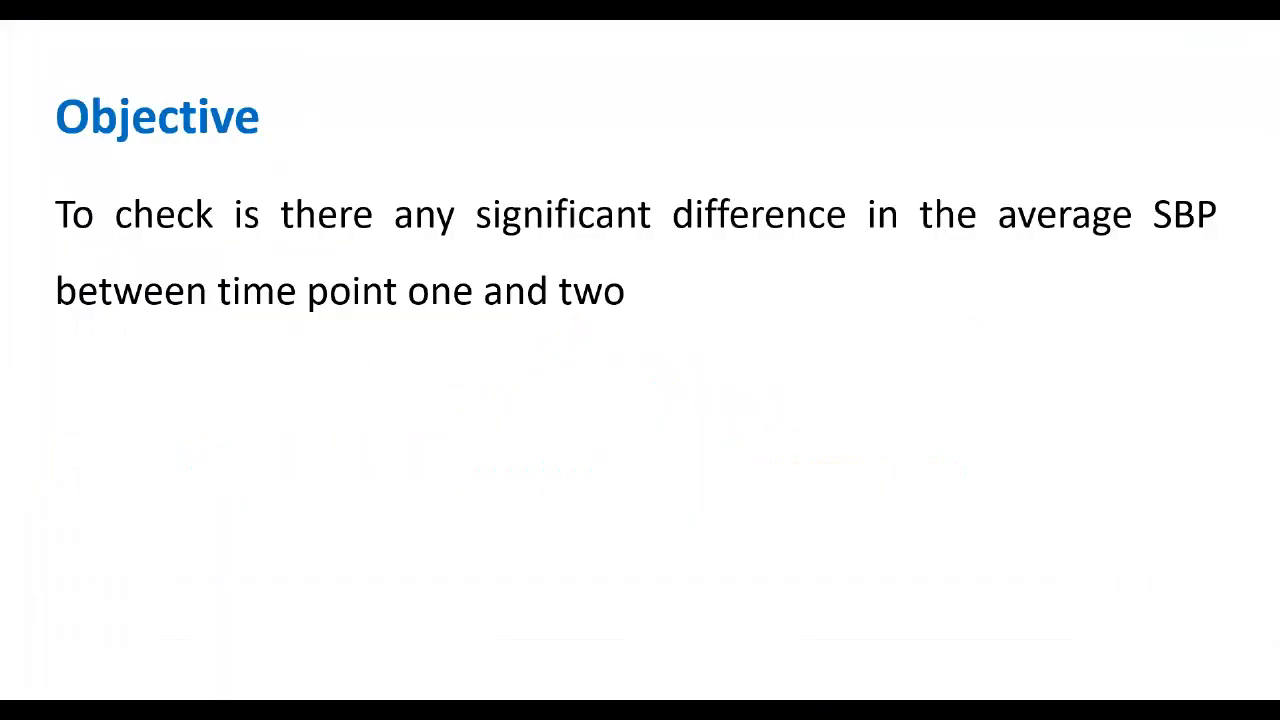
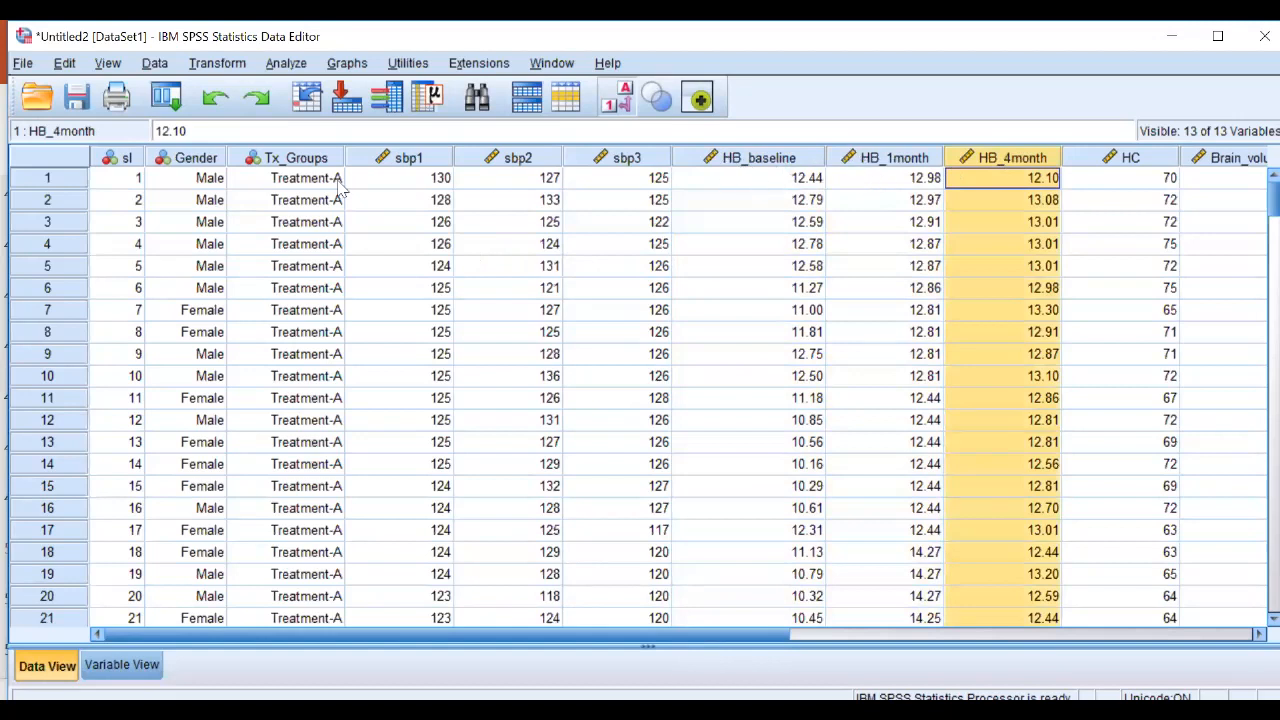
- Open the Explore analysis for the dataset in SPSS and reset its settings to clear the previous variables
{"action": "left_click", "coordinate": [287, 66]}
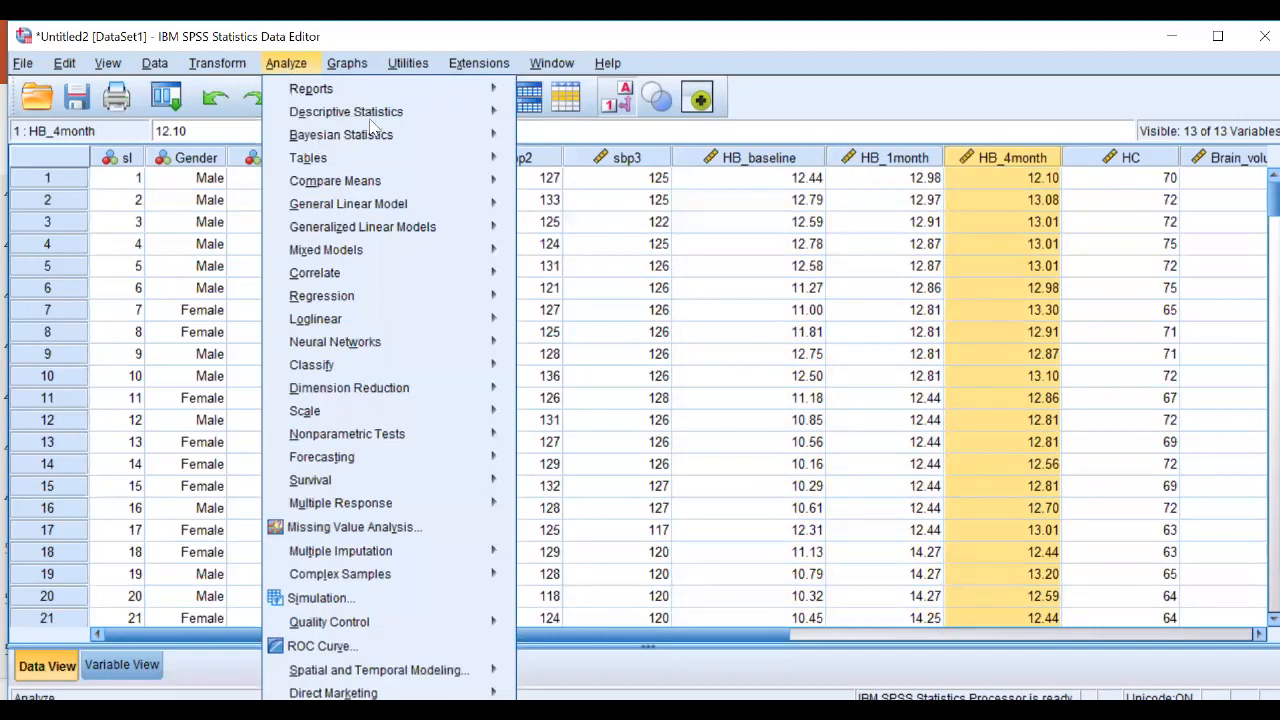
{"action": "mouse_move", "coordinate": [428, 112]}
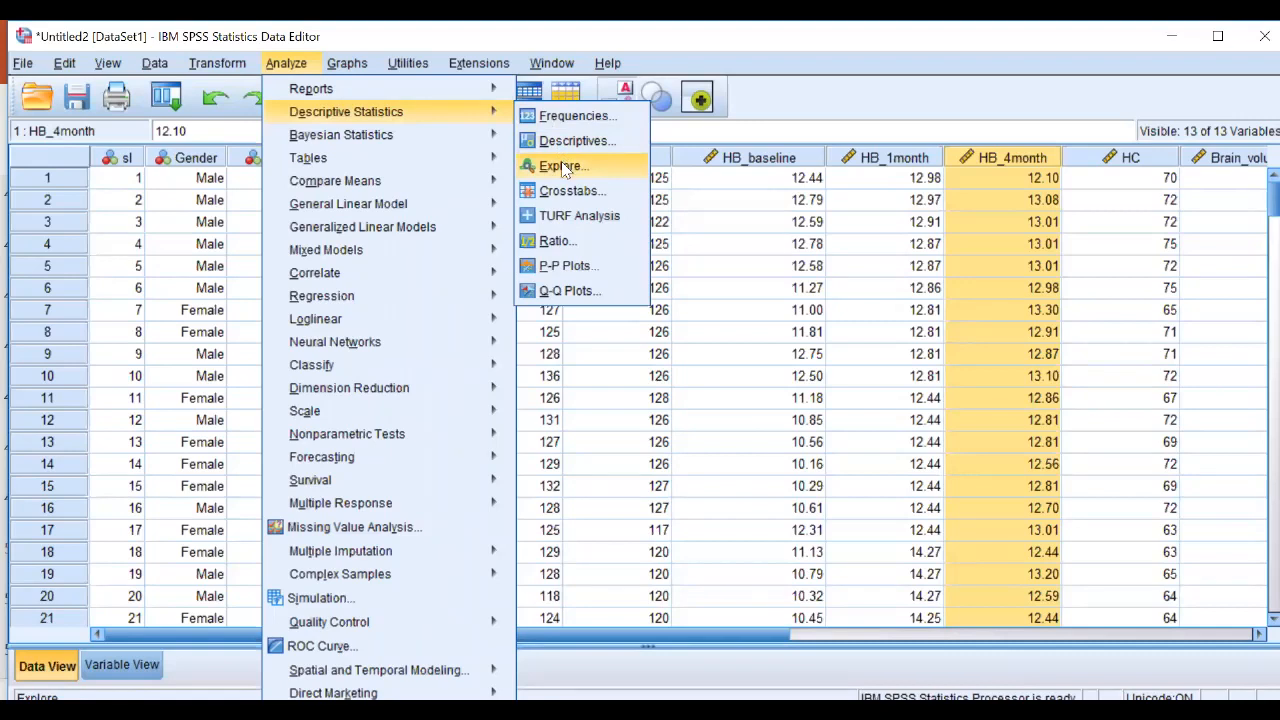
{"action": "mouse_move", "coordinate": [286, 66]}
{"action": "left_click", "coordinate": [560, 166]}
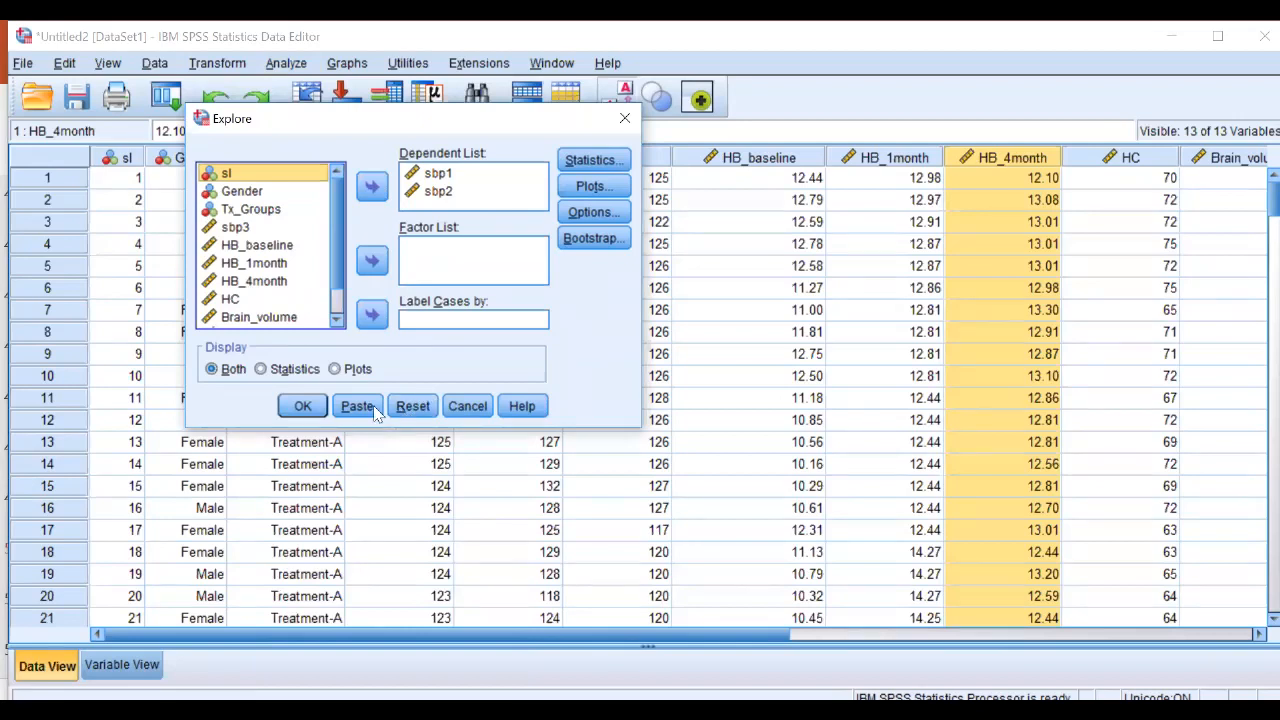
{"action": "left_click", "coordinate": [416, 408]}
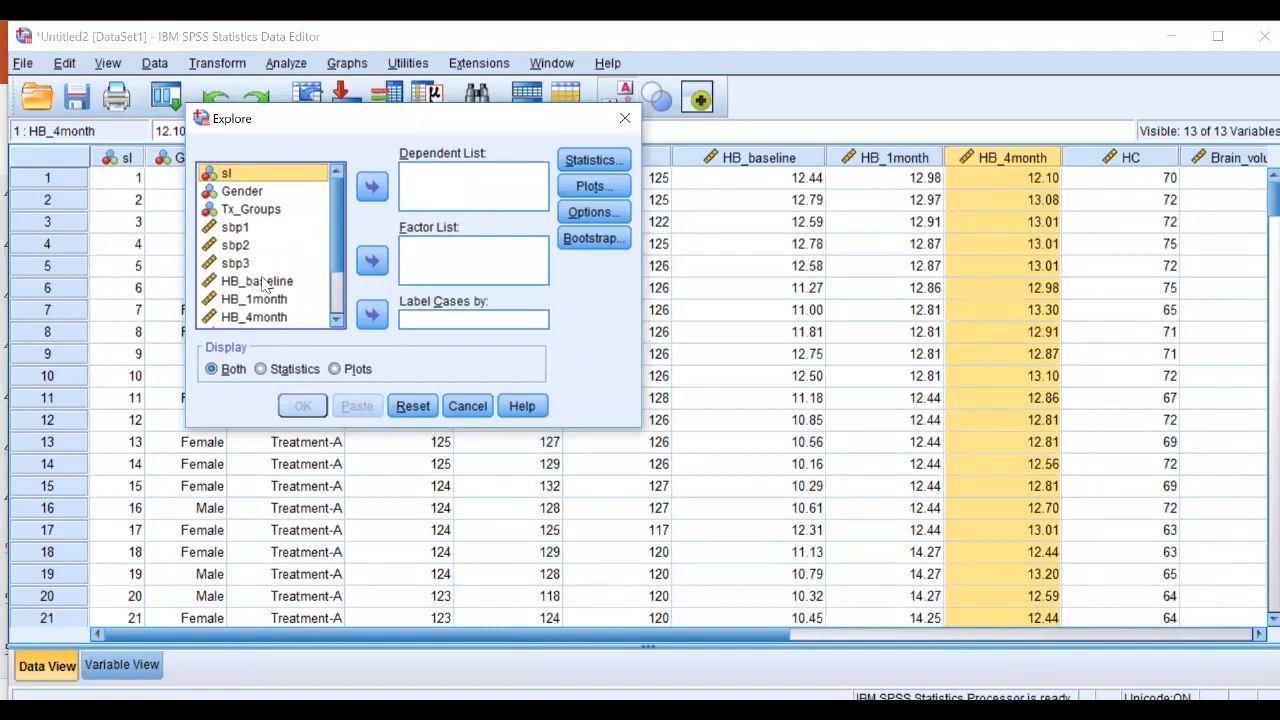
- Add HB_baseline, HB_1month and HB_4month as the dependent variables of the Explore analysis
{"action": "left_click", "coordinate": [256, 283]}
{"action": "left_click", "coordinate": [372, 190]}
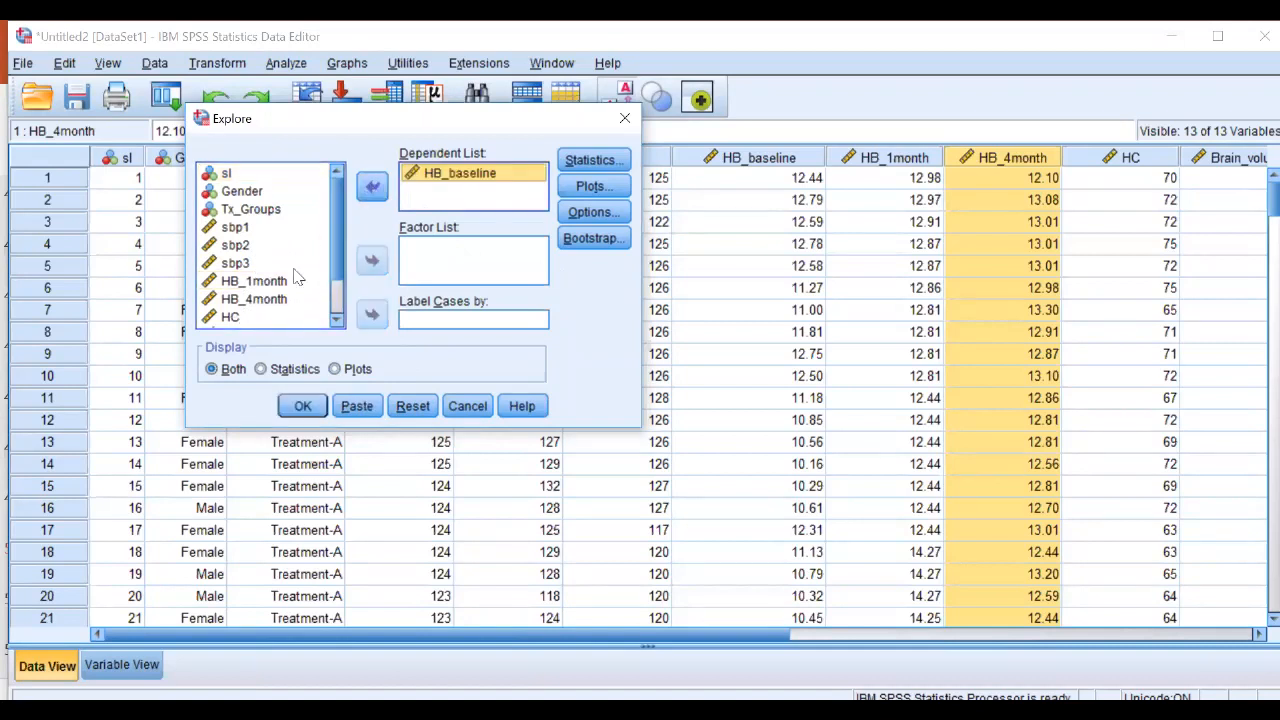
{"action": "left_click", "coordinate": [371, 188]}
{"action": "left_click", "coordinate": [256, 283]}
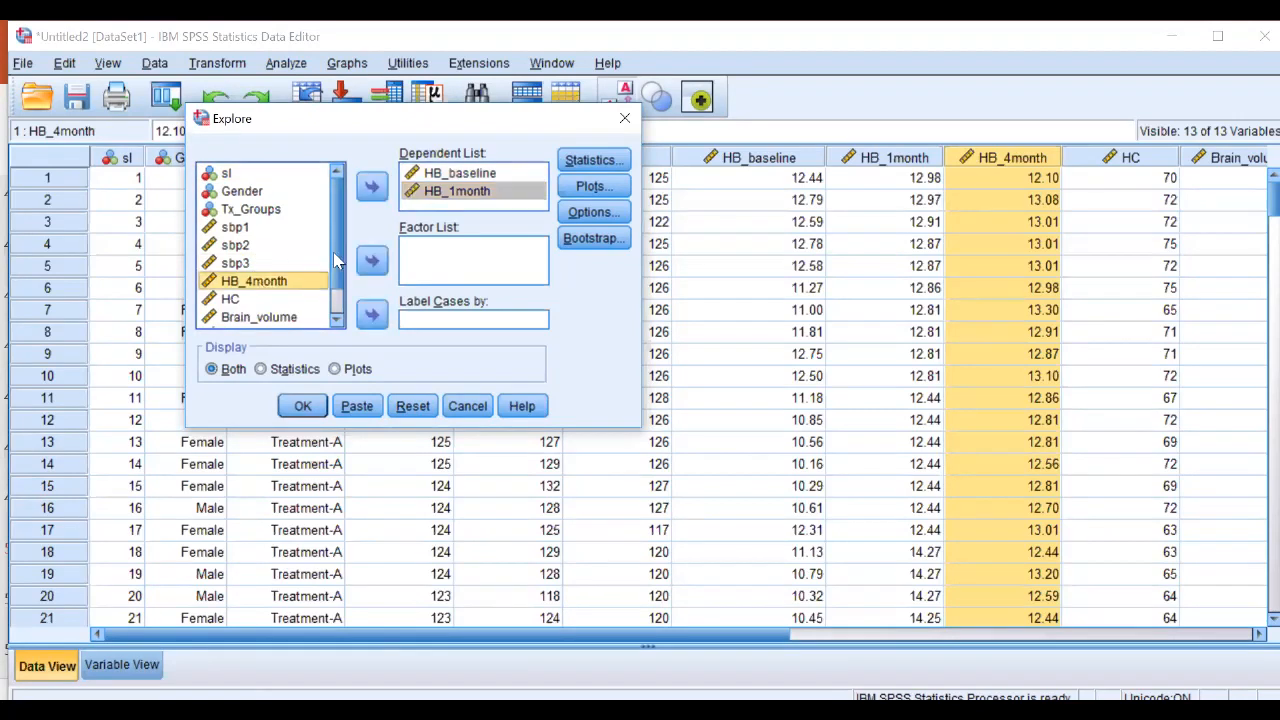
{"action": "left_click", "coordinate": [372, 188]}
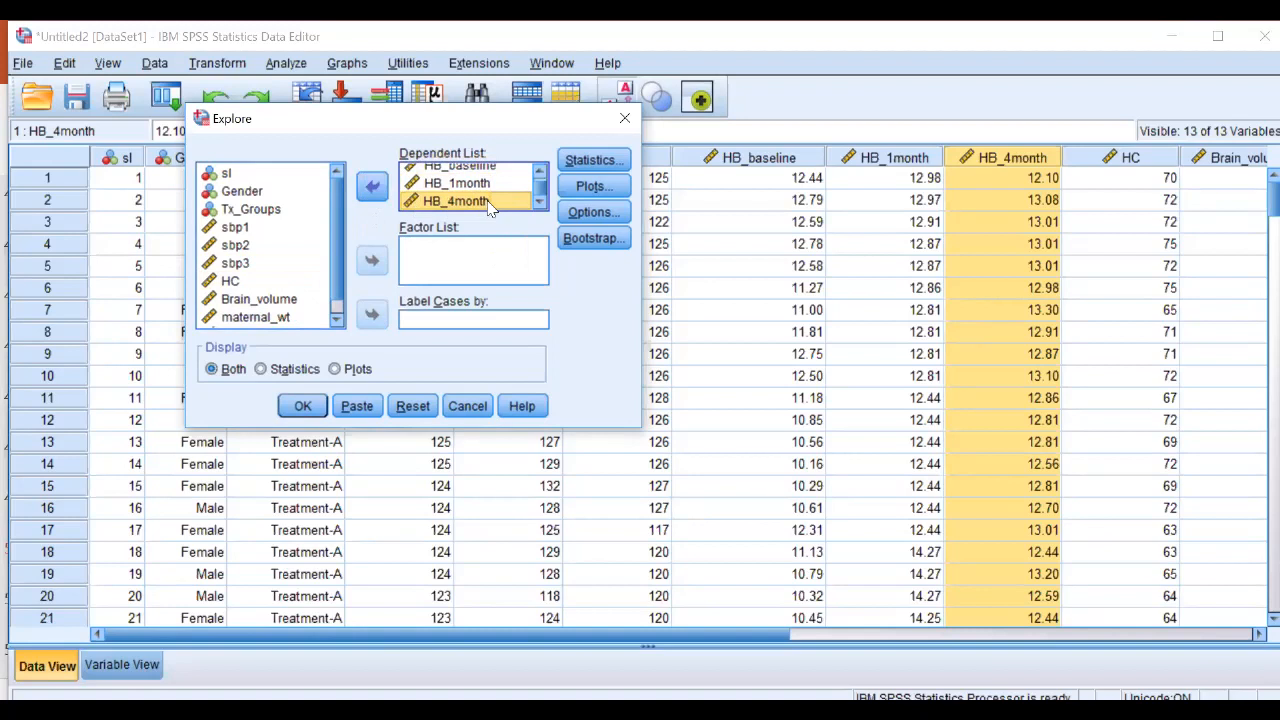
- Set the Explore plots to Histogram and Normality plots with tests, without Stem-and-leaf, and run the analysis
{"action": "left_click", "coordinate": [600, 185]}
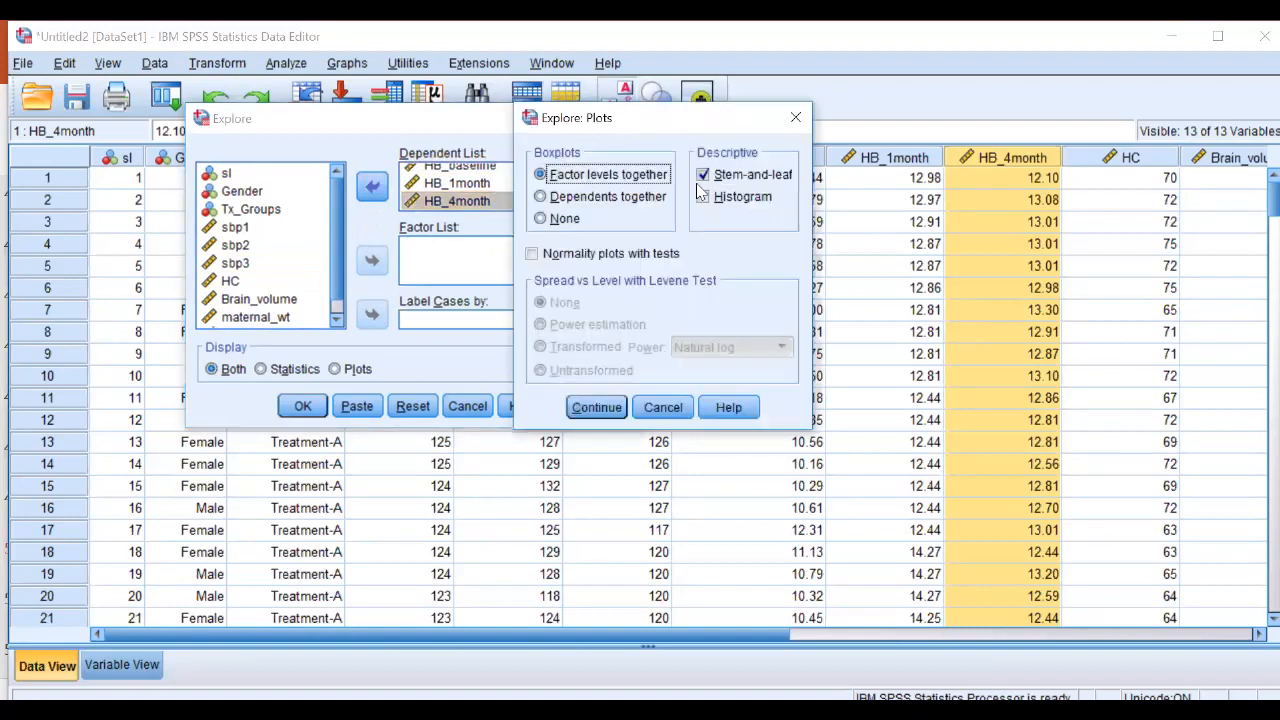
{"action": "left_click", "coordinate": [704, 175]}
{"action": "left_click", "coordinate": [703, 197]}
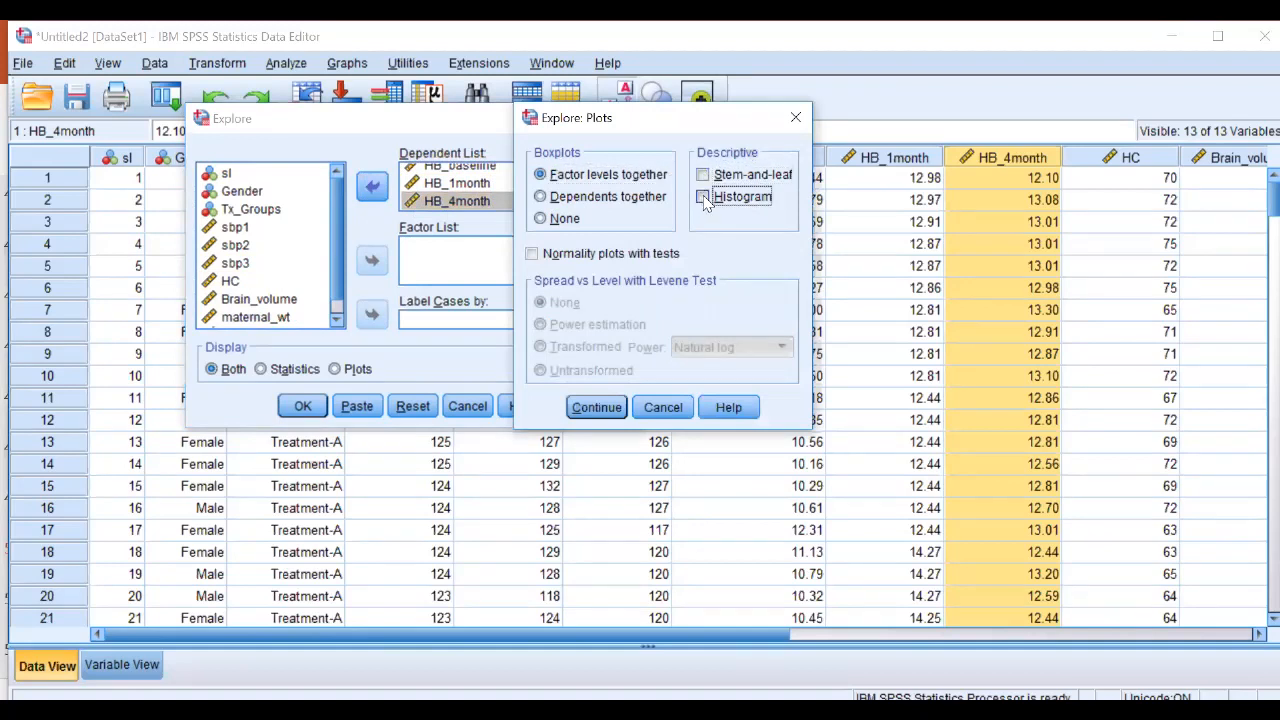
{"action": "left_click", "coordinate": [532, 256]}
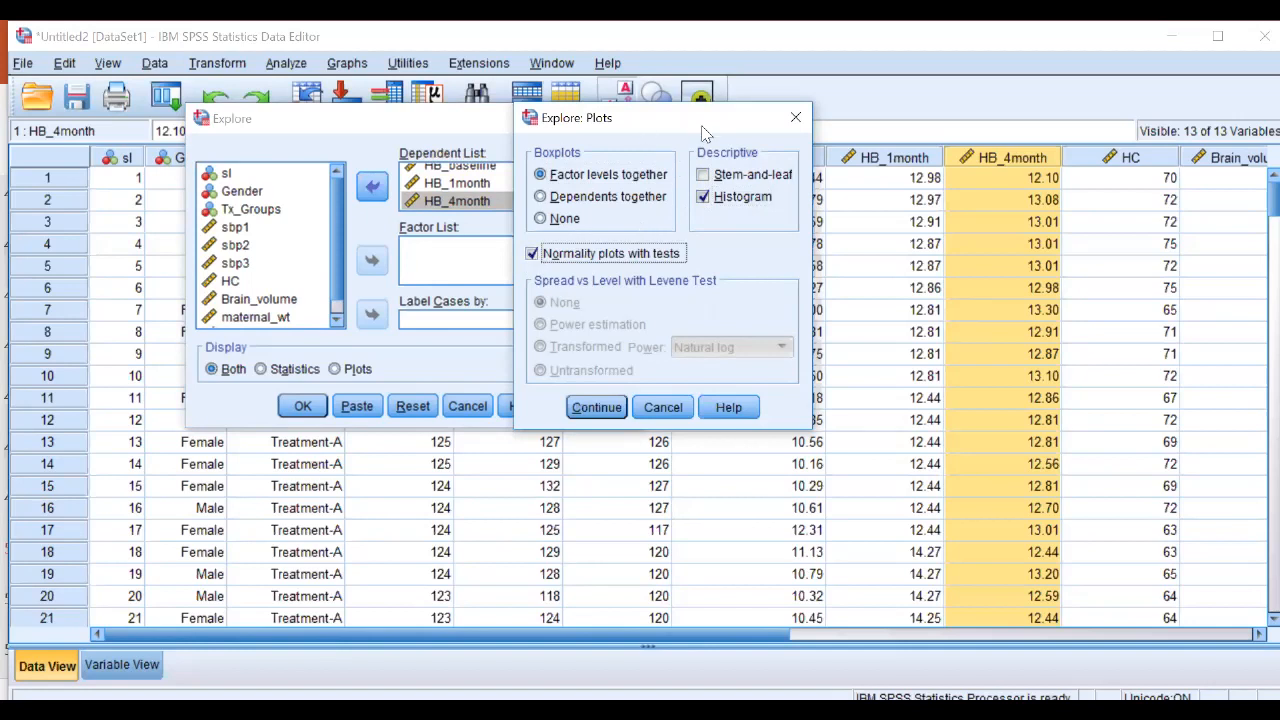
{"action": "left_click_drag", "start_coordinate": [704, 133], "coordinate": [768, 137]}
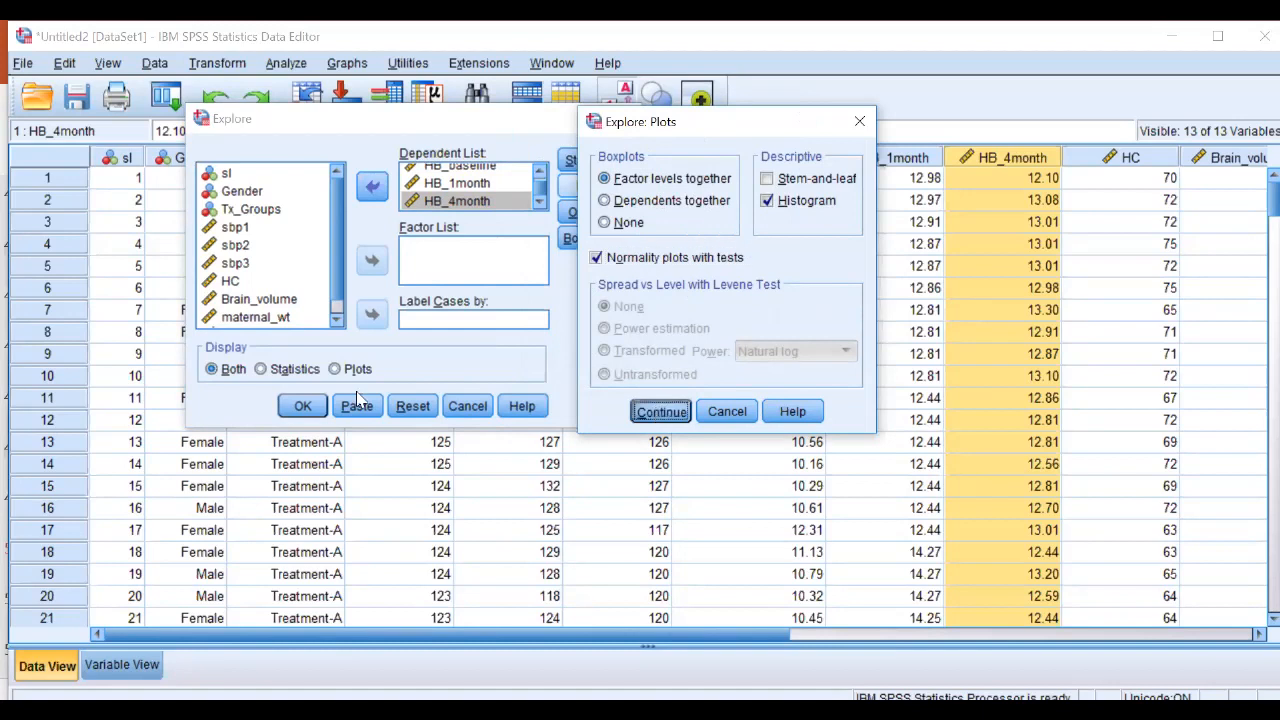
{"action": "left_click", "coordinate": [659, 412]}
{"action": "left_click", "coordinate": [304, 407]}
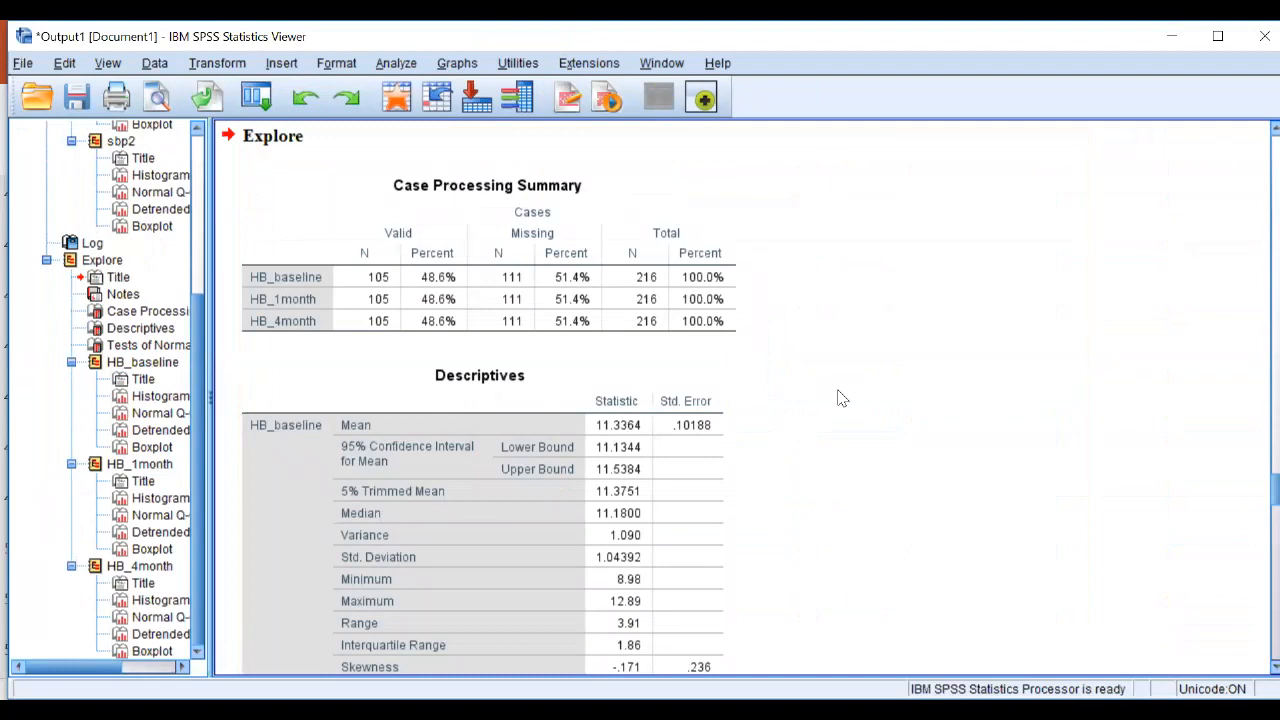
- Review the Case Processing Summary, Descriptives and Tests of Normality tables for HB_baseline, HB_1month and HB_4month
{"action": "left_click", "coordinate": [446, 312]}
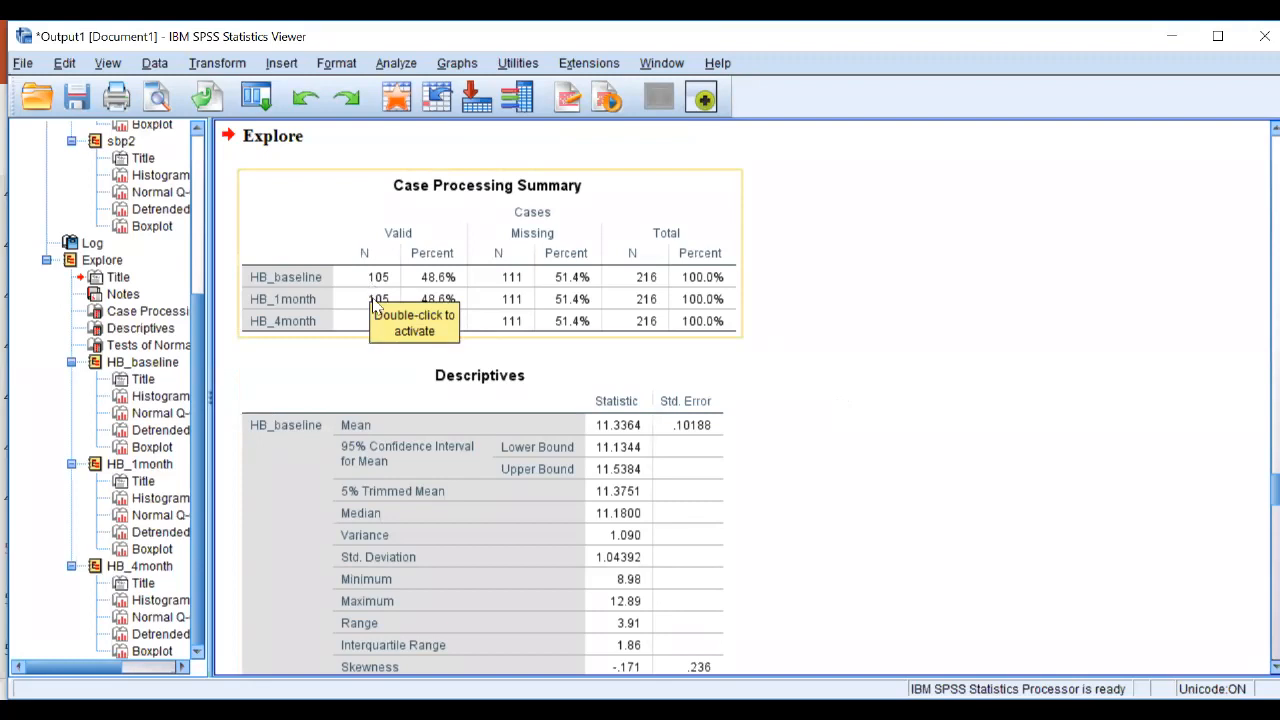
{"action": "left_click", "coordinate": [490, 356]}
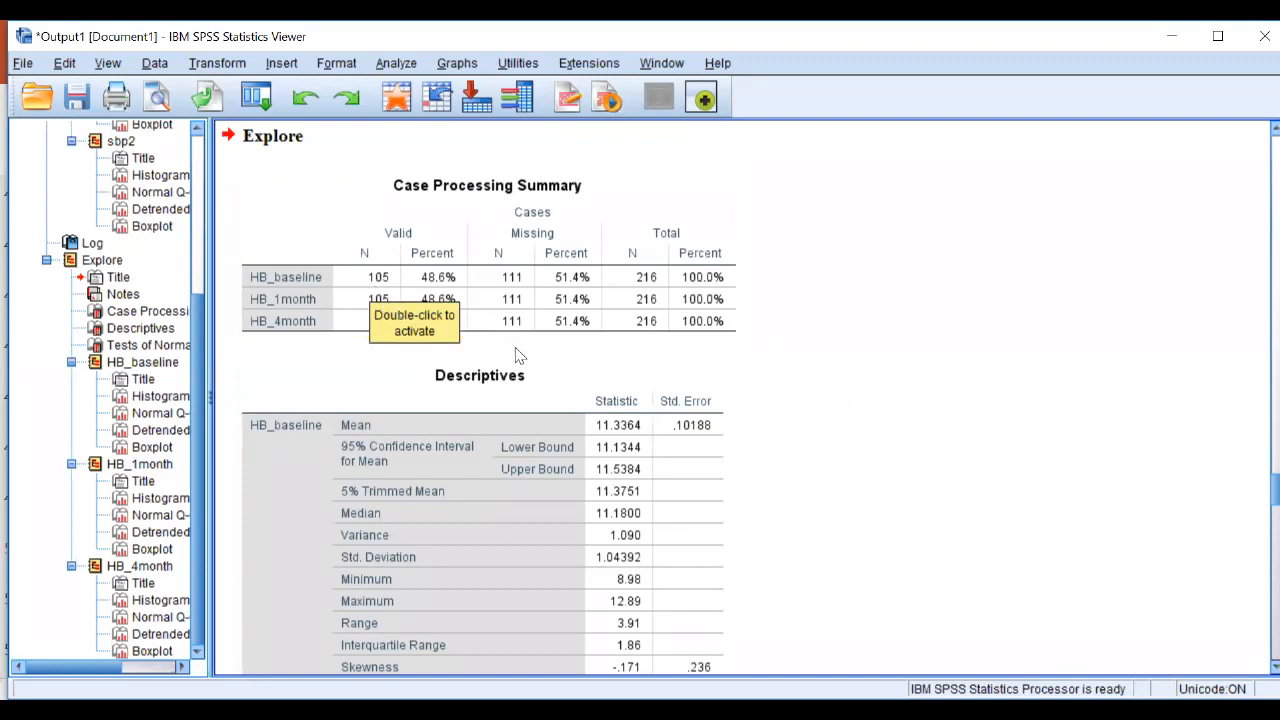
{"action": "left_click", "coordinate": [497, 333]}
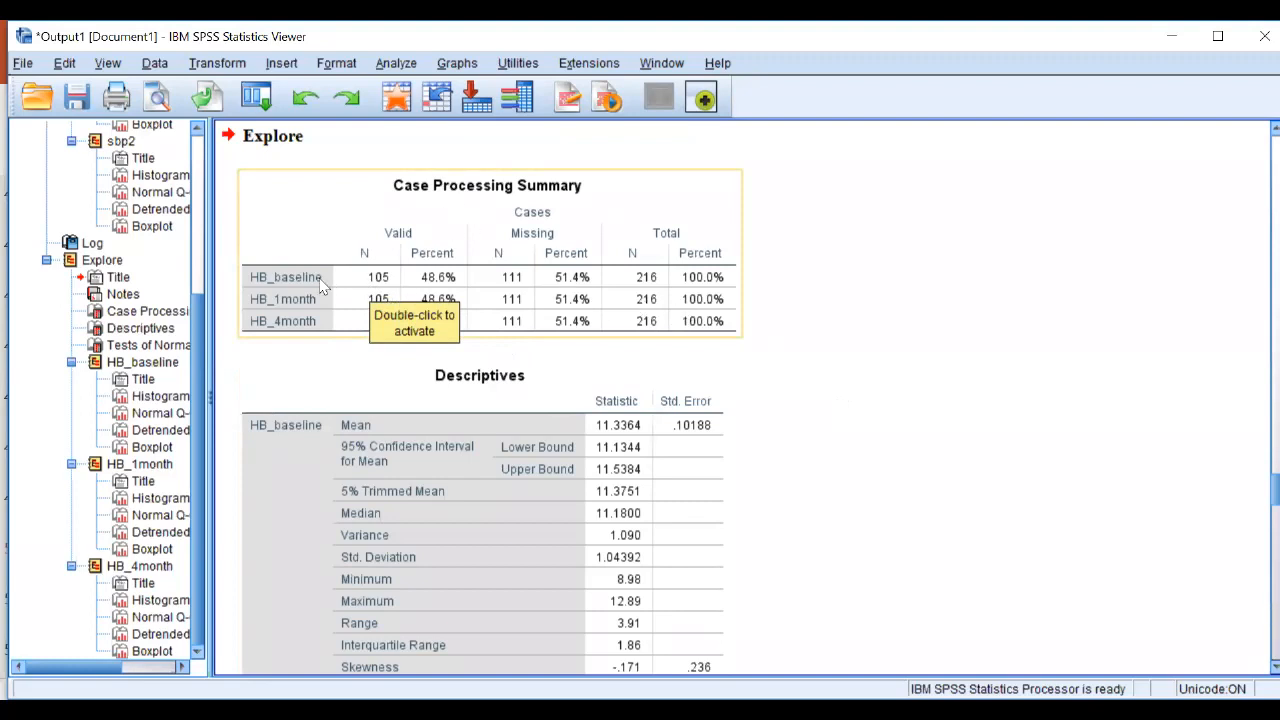
{"action": "left_click", "coordinate": [772, 347]}
{"action": "left_click", "coordinate": [651, 322]}
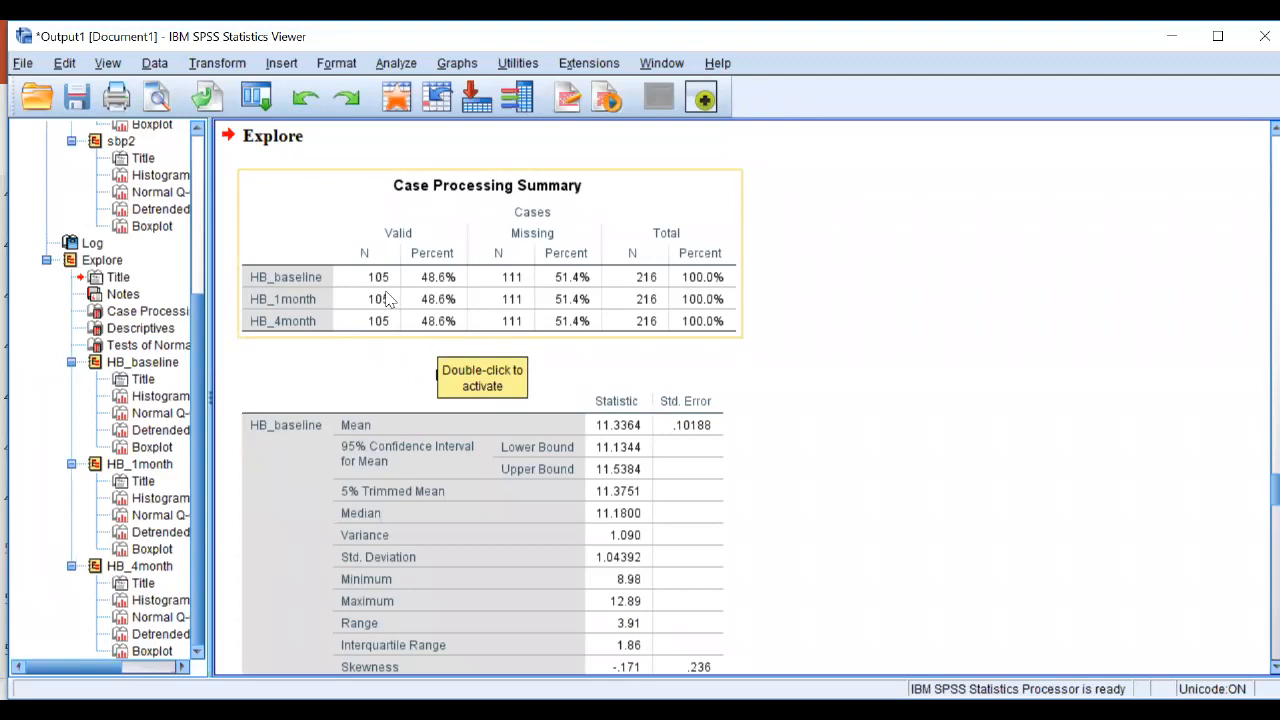
{"action": "left_click", "coordinate": [390, 368]}
{"action": "left_click", "coordinate": [390, 280]}
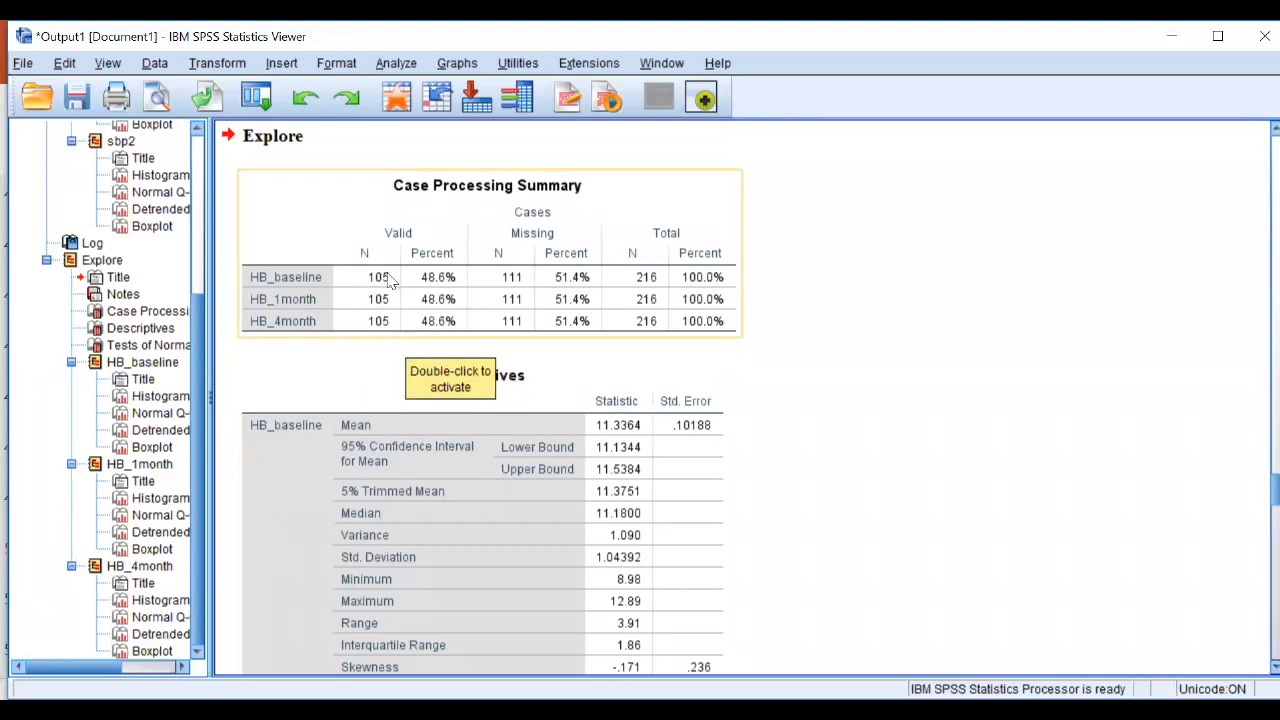
{"action": "scroll", "coordinate": [387, 330], "scroll_direction": "down", "scroll_amount": 3}
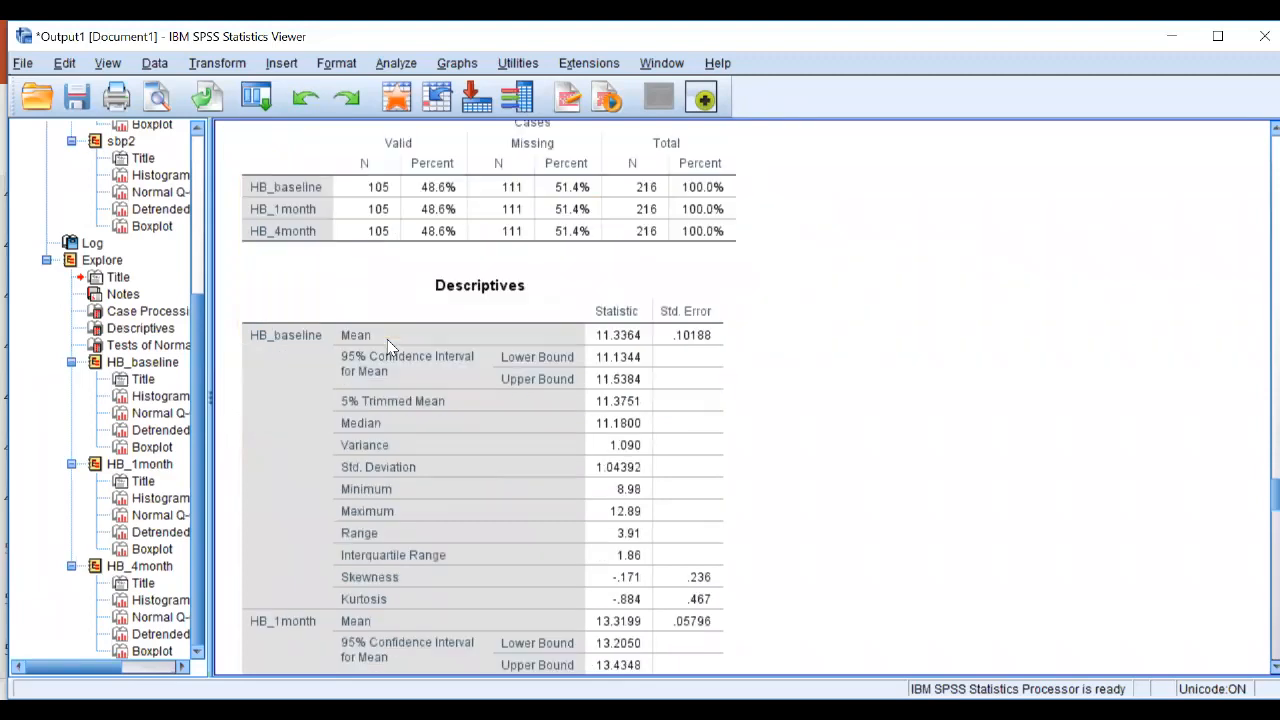
{"action": "left_click", "coordinate": [390, 345]}
{"action": "scroll", "coordinate": [390, 348], "scroll_direction": "down", "scroll_amount": 9}
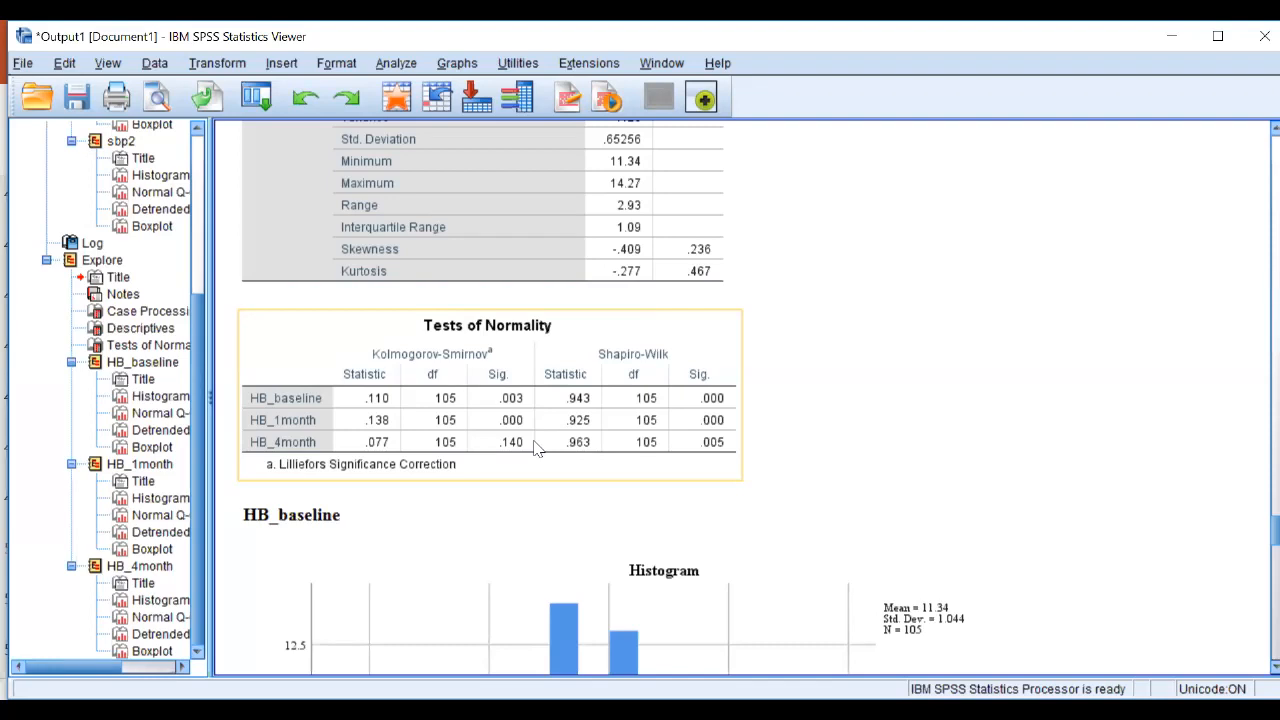
- Examine the HB_baseline histogram, Normal and Detrended Normal Q-Q Plots, and boxplot to judge normality
{"action": "scroll", "coordinate": [535, 447], "scroll_direction": "down", "scroll_amount": 5}
{"action": "scroll", "coordinate": [535, 447], "scroll_direction": "down", "scroll_amount": 2}
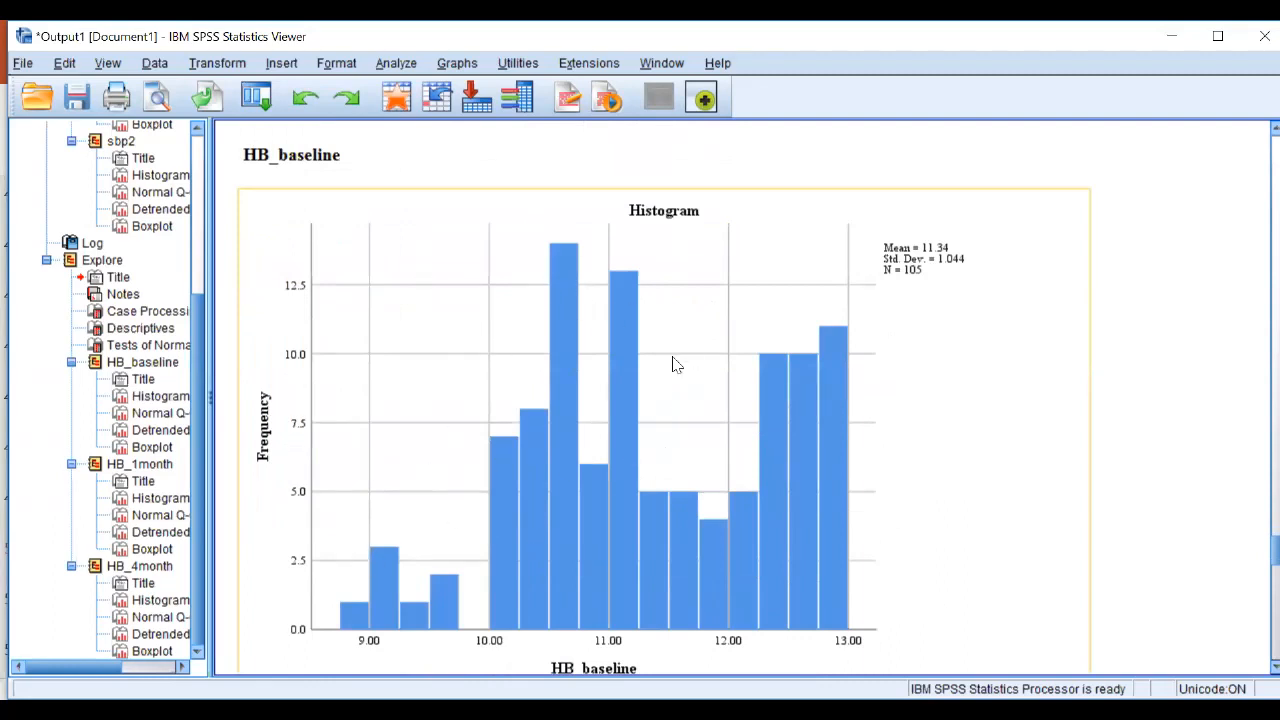
{"action": "scroll", "coordinate": [660, 376], "scroll_direction": "down", "scroll_amount": 2}
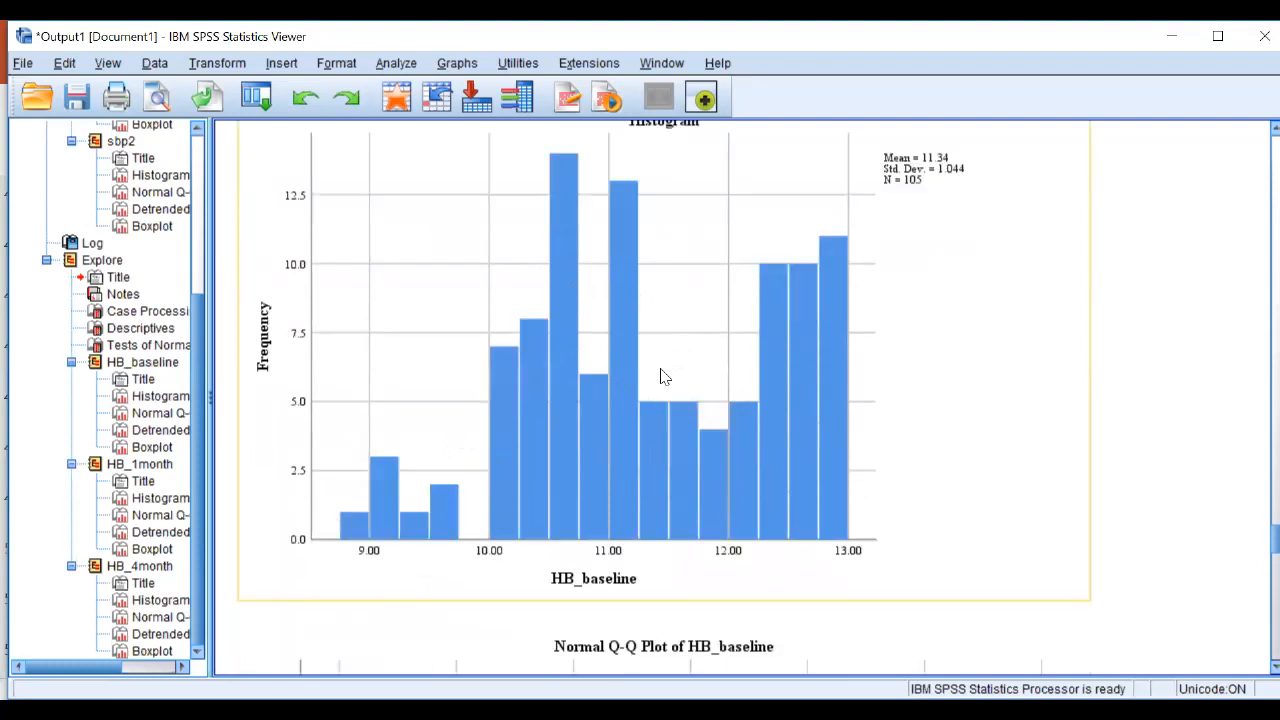
{"action": "scroll", "coordinate": [660, 376], "scroll_direction": "down", "scroll_amount": 8}
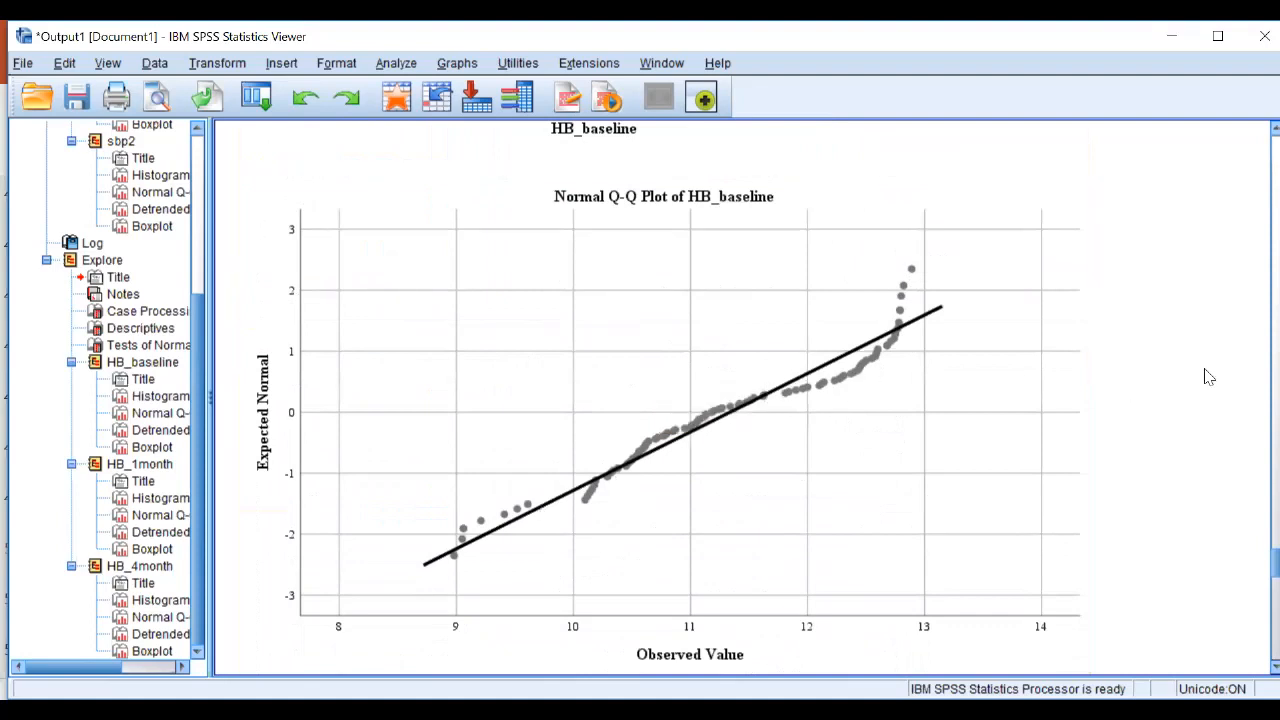
{"action": "scroll", "coordinate": [1005, 377], "scroll_direction": "down", "scroll_amount": 10}
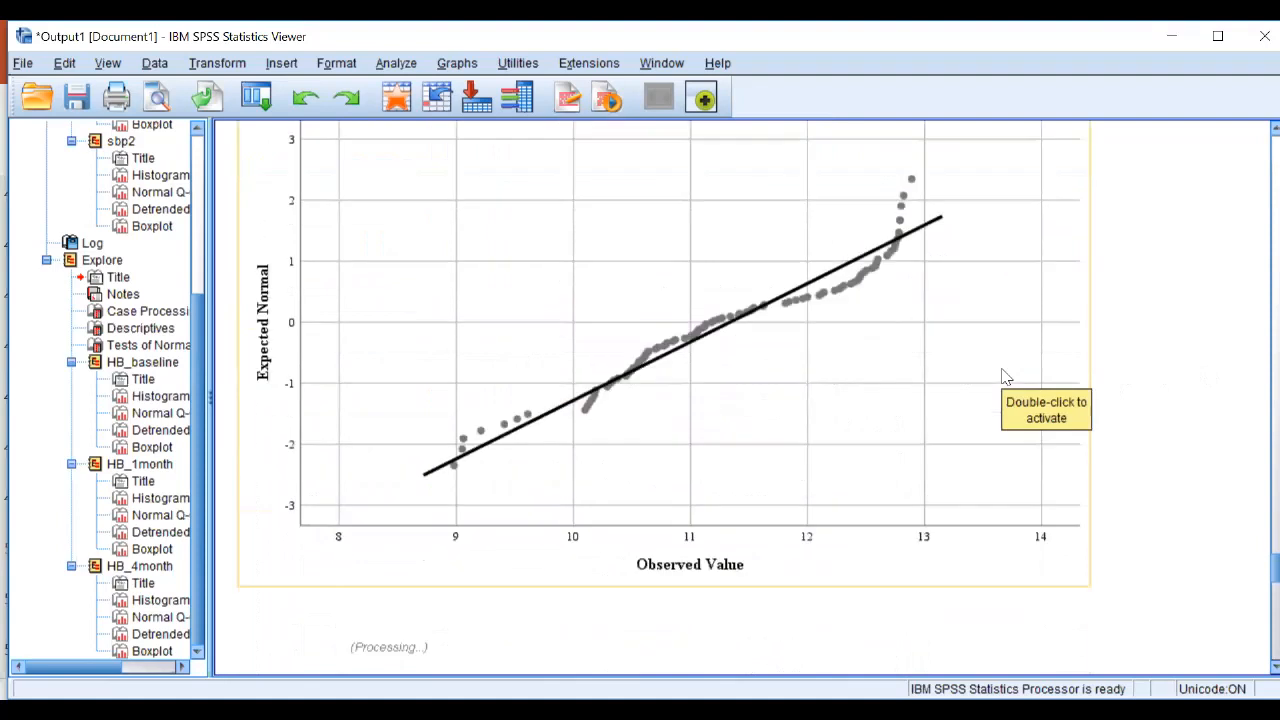
{"action": "scroll", "coordinate": [930, 376], "scroll_direction": "down", "scroll_amount": 5}
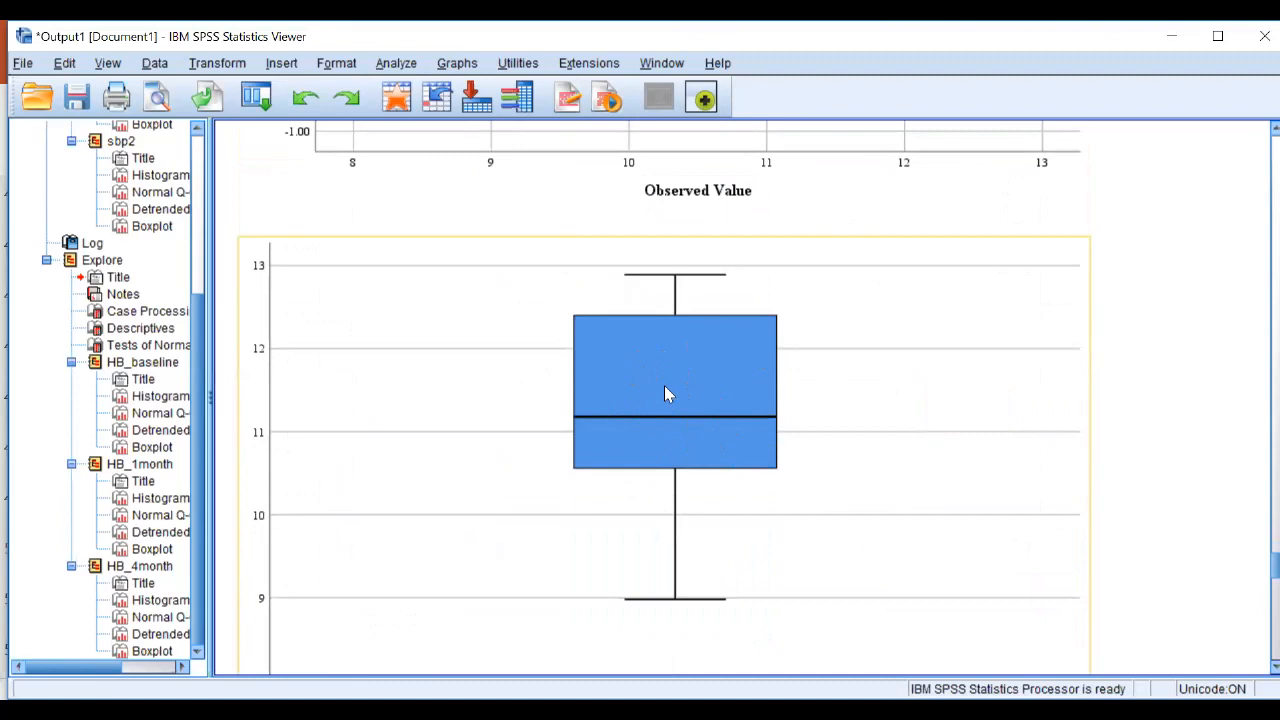
{"action": "scroll", "coordinate": [664, 385], "scroll_direction": "down", "scroll_amount": 7}
{"action": "scroll", "coordinate": [664, 385], "scroll_direction": "up", "scroll_amount": 6}
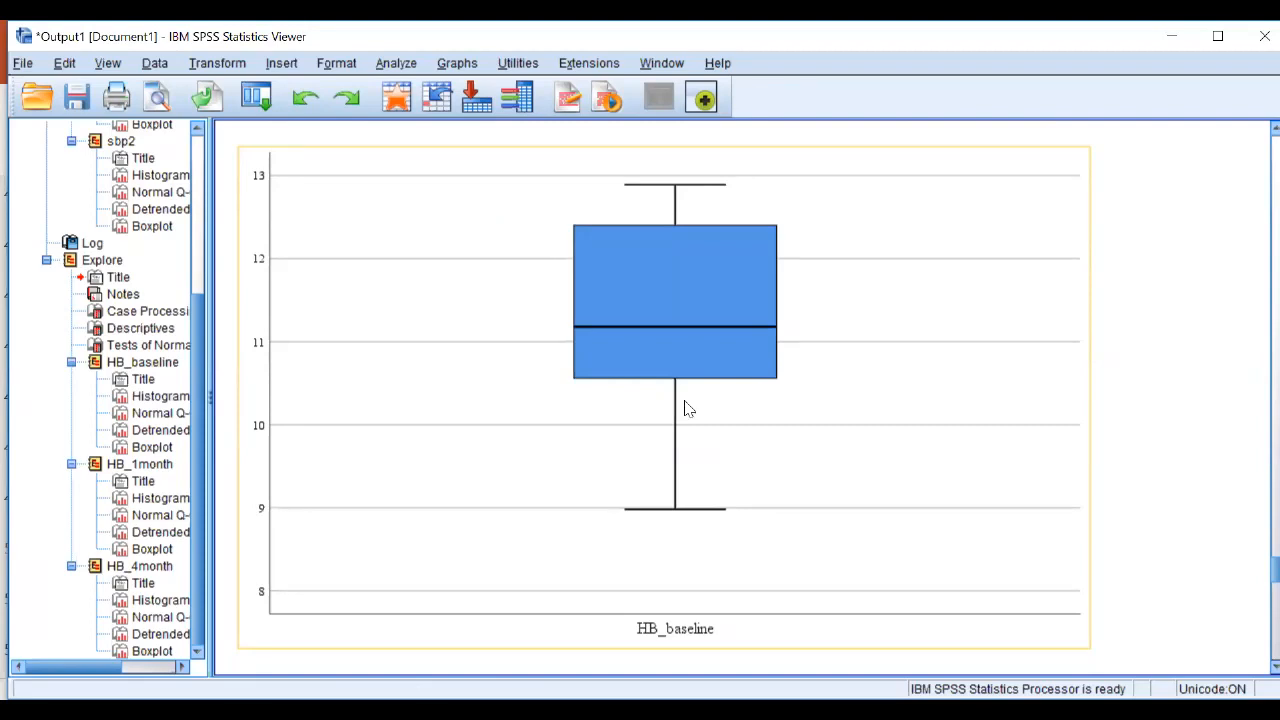
{"action": "scroll", "coordinate": [686, 402], "scroll_direction": "up", "scroll_amount": 1}
{"action": "scroll", "coordinate": [631, 395], "scroll_direction": "down", "scroll_amount": 1}
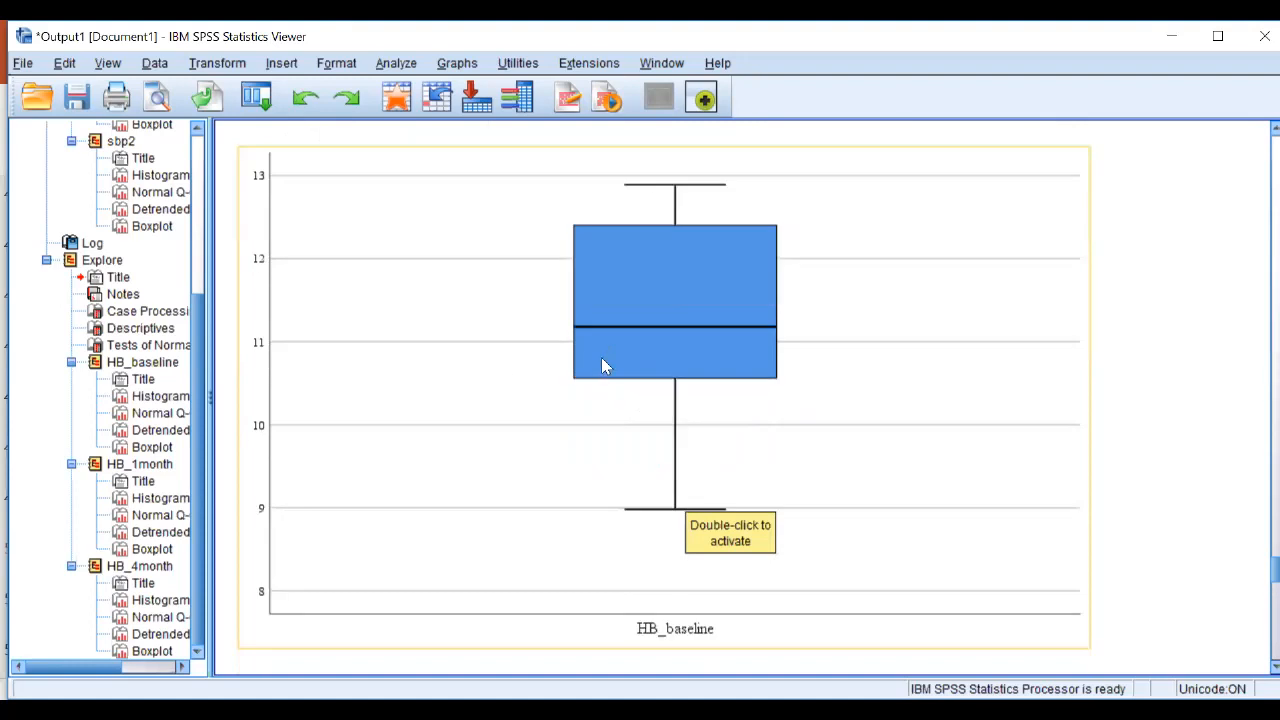
- Examine the HB_1month histogram, Normal and Detrended Normal Q-Q Plots, and boxplot to judge normality
{"action": "scroll", "coordinate": [603, 366], "scroll_direction": "down", "scroll_amount": 1}
{"action": "scroll", "coordinate": [585, 376], "scroll_direction": "down", "scroll_amount": 4}
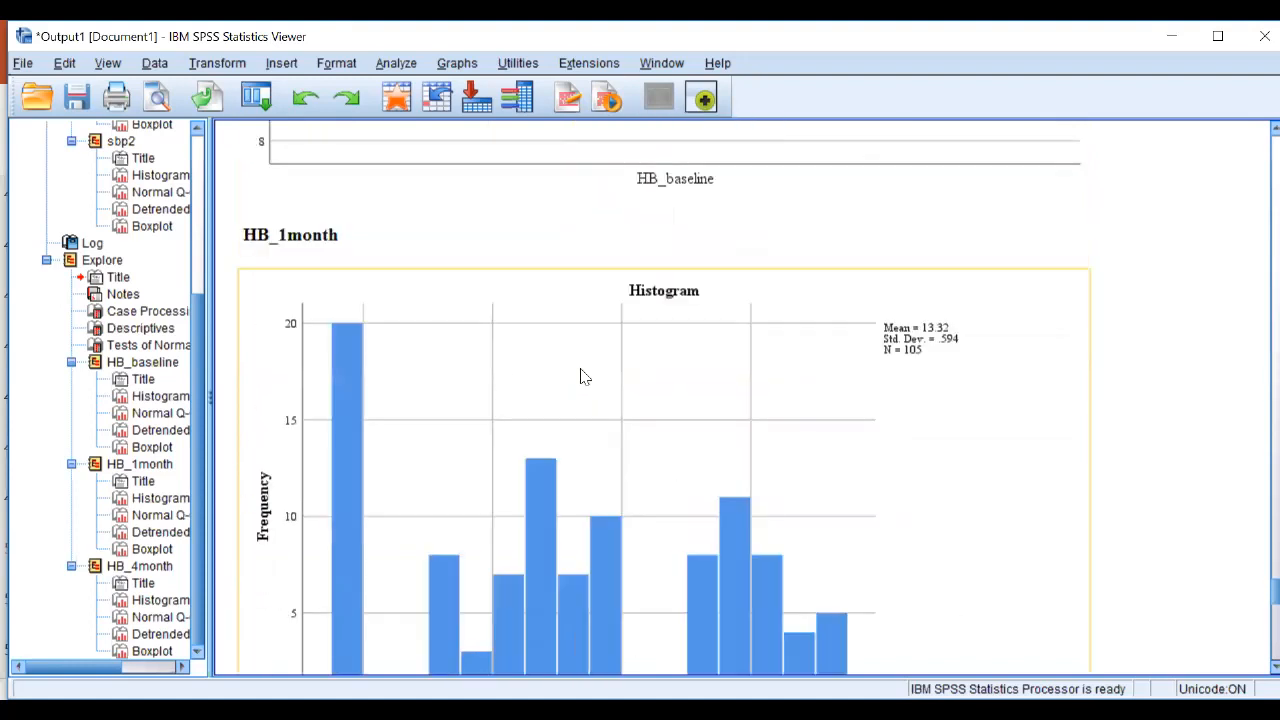
{"action": "scroll", "coordinate": [585, 376], "scroll_direction": "down", "scroll_amount": 4}
{"action": "scroll", "coordinate": [580, 371], "scroll_direction": "up", "scroll_amount": 3}
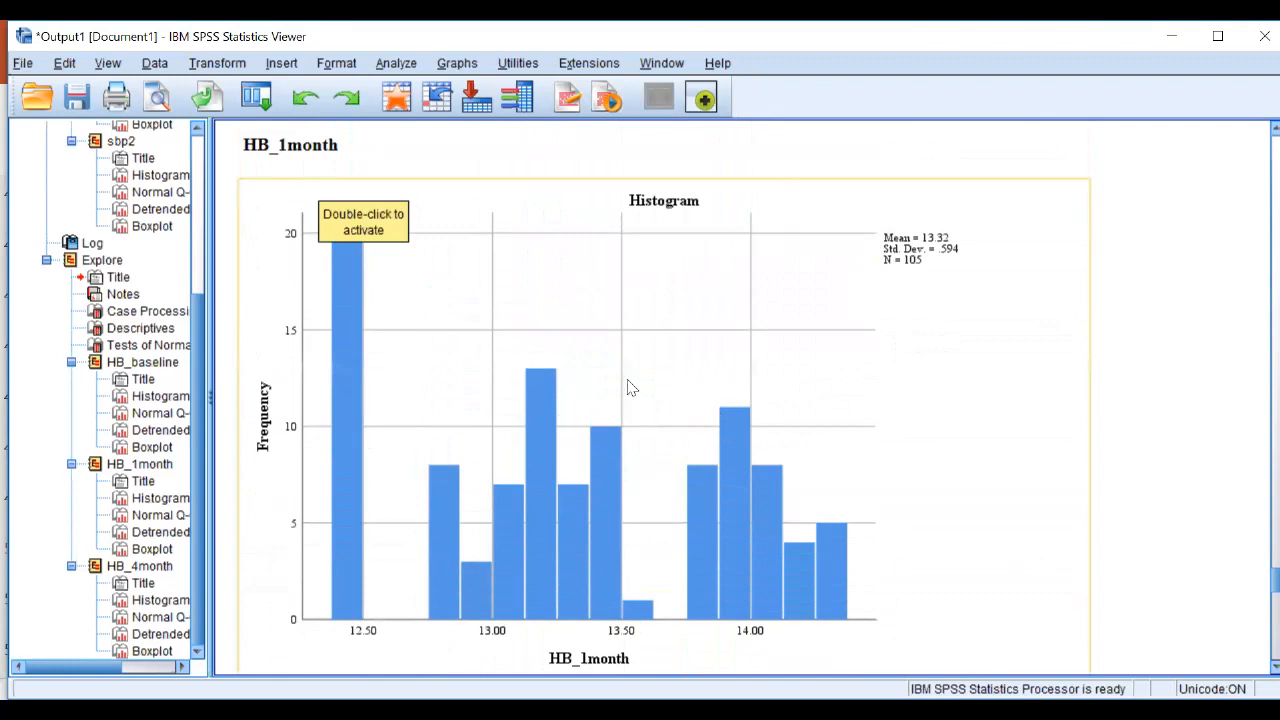
{"action": "scroll", "coordinate": [626, 383], "scroll_direction": "down", "scroll_amount": 2}
{"action": "scroll", "coordinate": [625, 387], "scroll_direction": "down", "scroll_amount": 4}
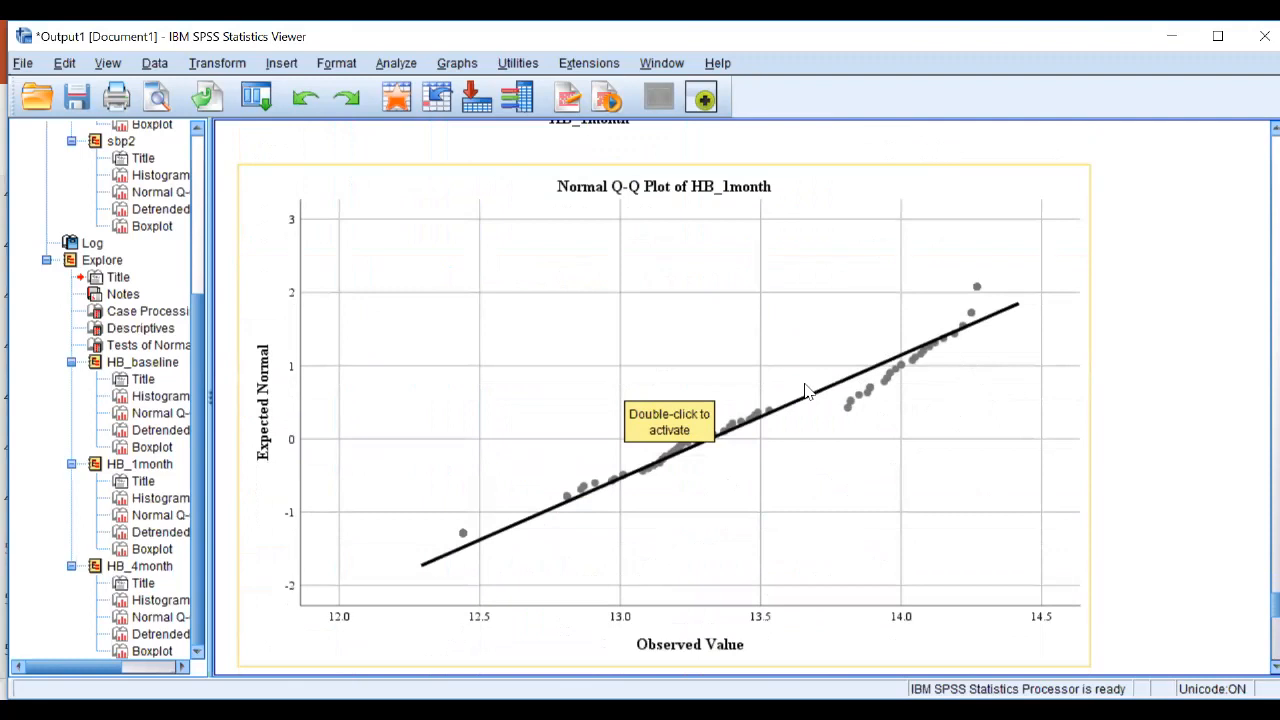
{"action": "scroll", "coordinate": [942, 438], "scroll_direction": "down", "scroll_amount": 1}
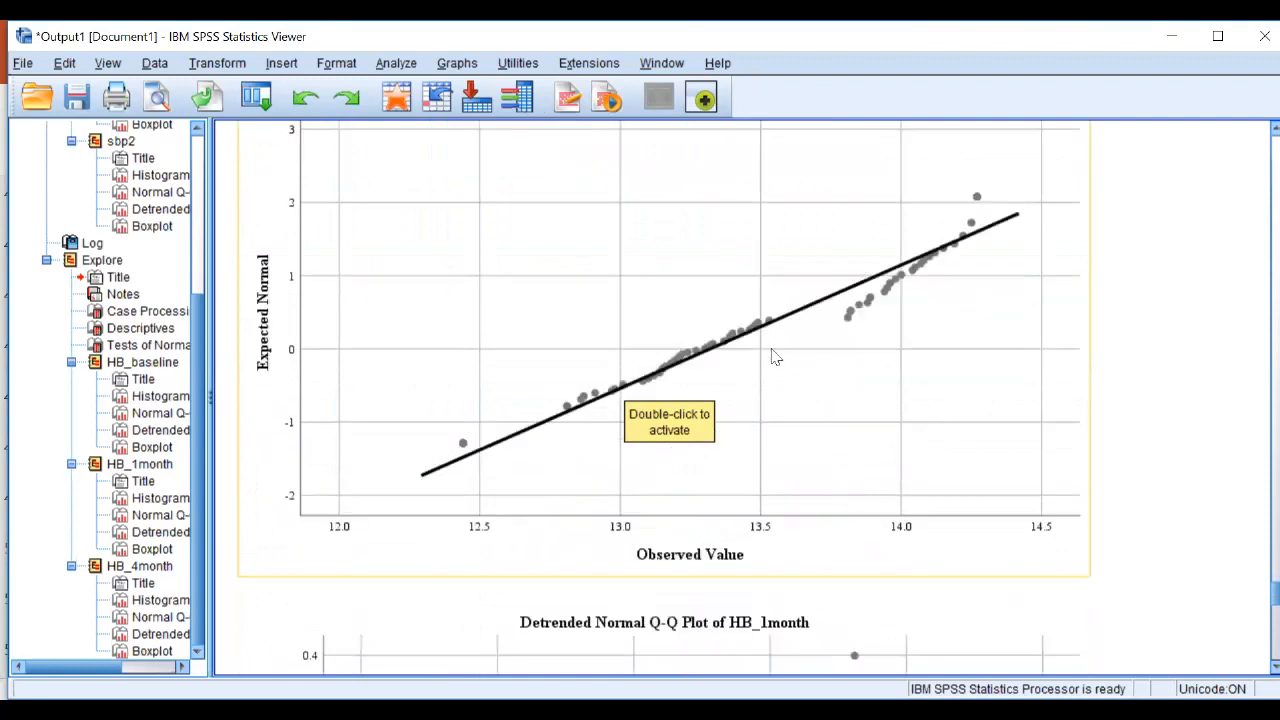
{"action": "scroll", "coordinate": [775, 347], "scroll_direction": "up", "scroll_amount": 1}
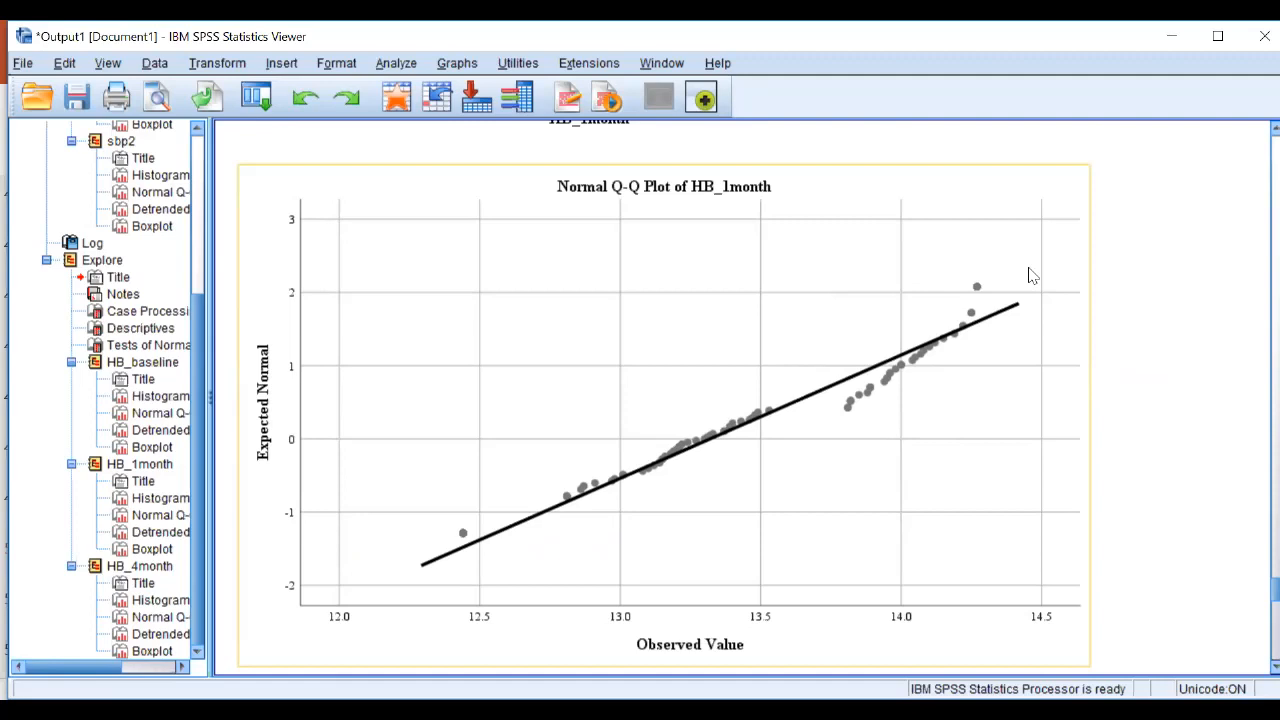
{"action": "scroll", "coordinate": [1030, 275], "scroll_direction": "down", "scroll_amount": 10}
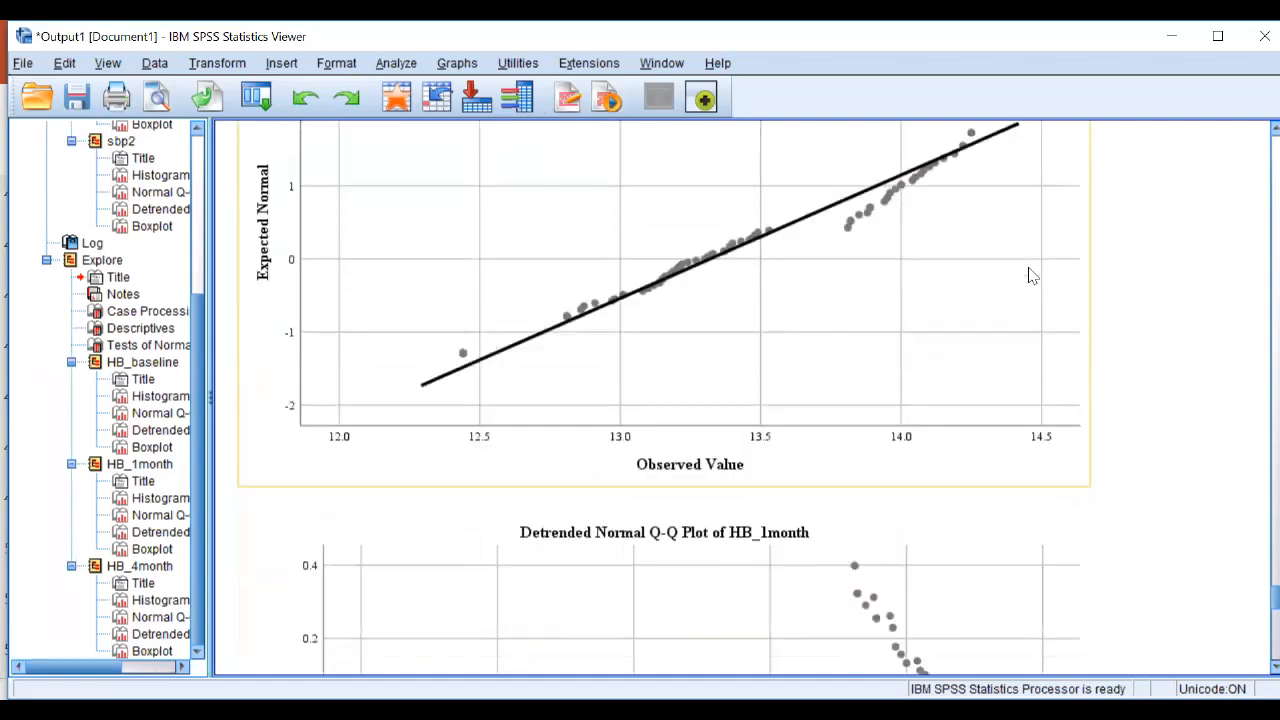
{"action": "scroll", "coordinate": [697, 440], "scroll_direction": "down", "scroll_amount": 4}
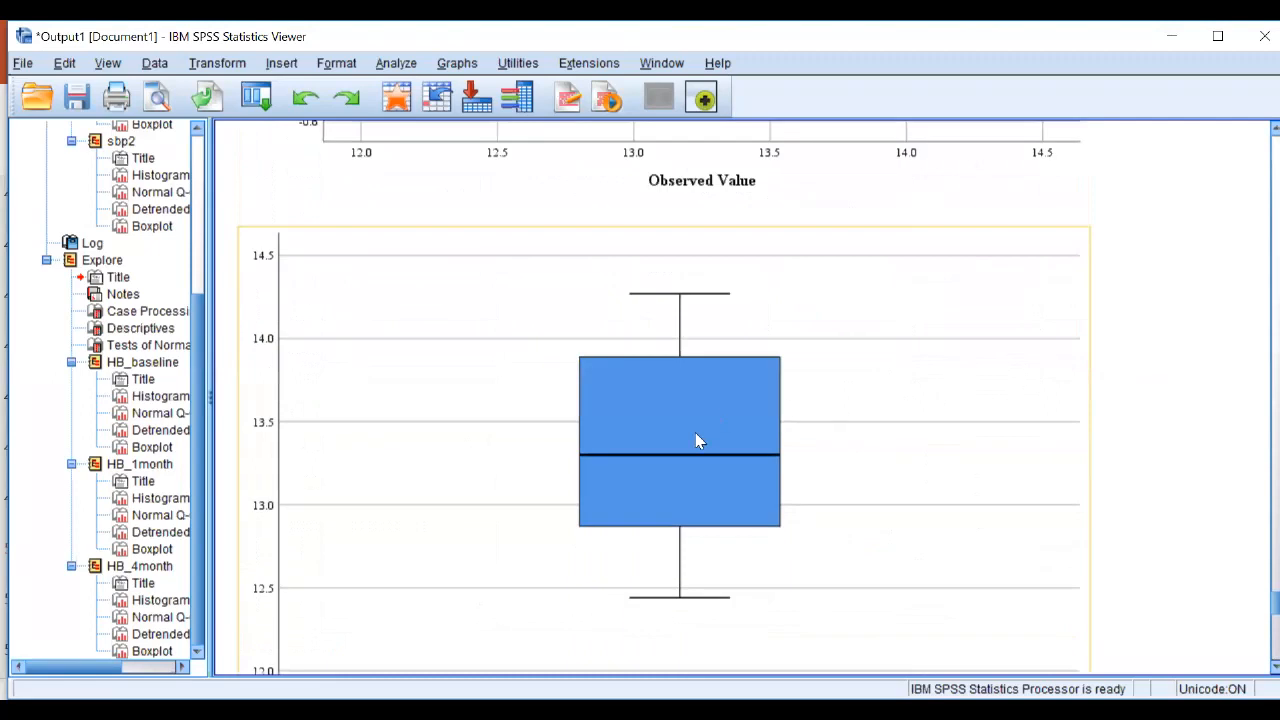
{"action": "scroll", "coordinate": [649, 364], "scroll_direction": "down", "scroll_amount": 2}
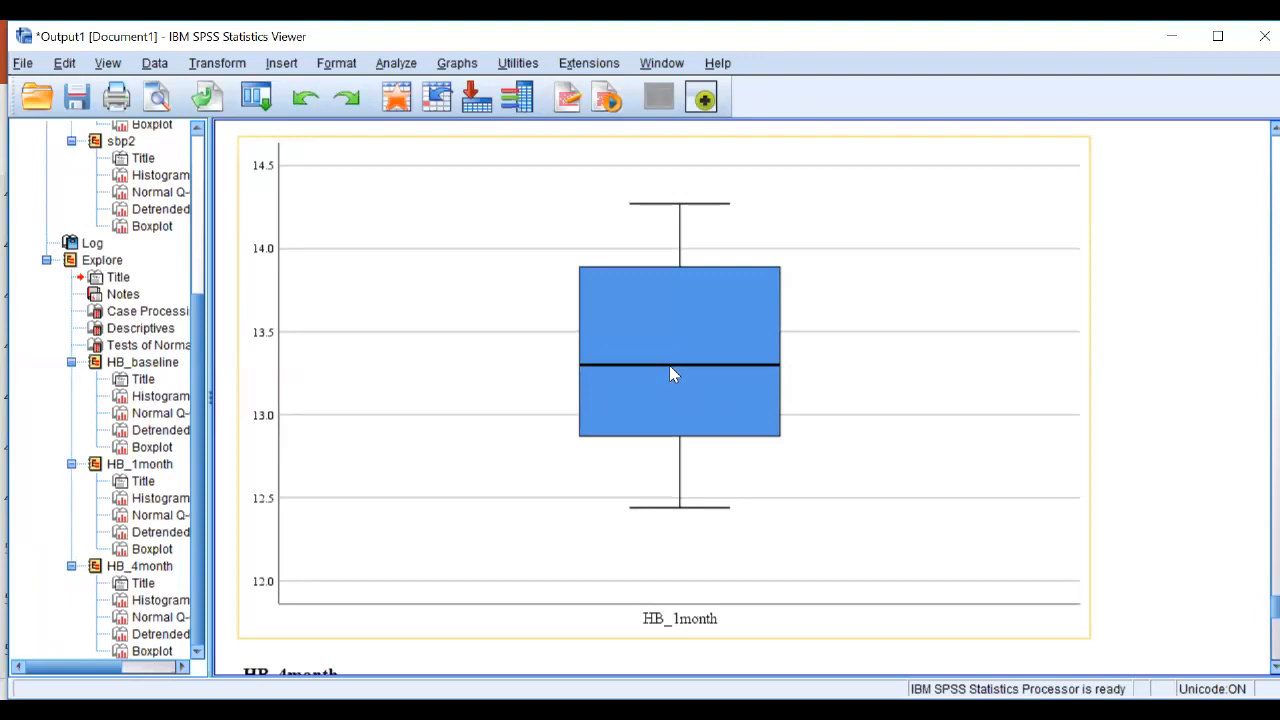
- Examine the HB_4month histogram and its Normal and Detrended Normal Q-Q Plots to judge normality
{"action": "scroll", "coordinate": [671, 369], "scroll_direction": "down", "scroll_amount": 18}
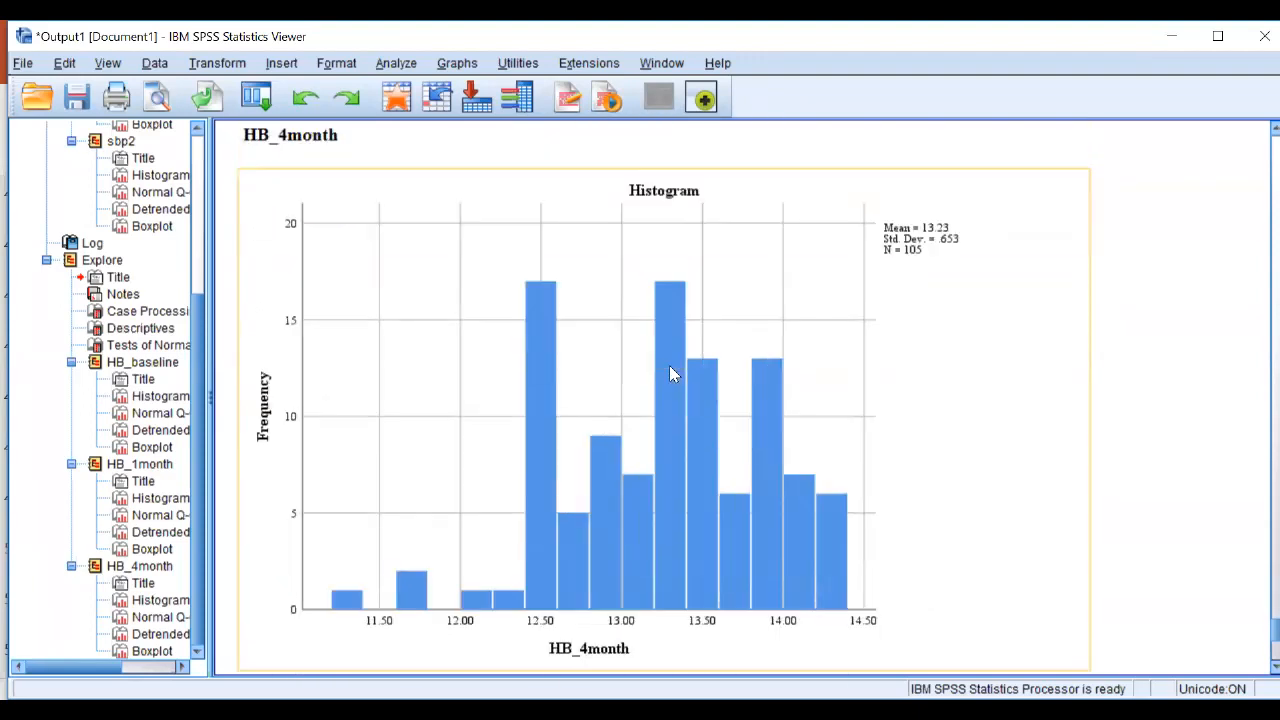
{"action": "scroll", "coordinate": [628, 377], "scroll_direction": "up", "scroll_amount": 5}
{"action": "scroll", "coordinate": [615, 371], "scroll_direction": "down", "scroll_amount": 20}
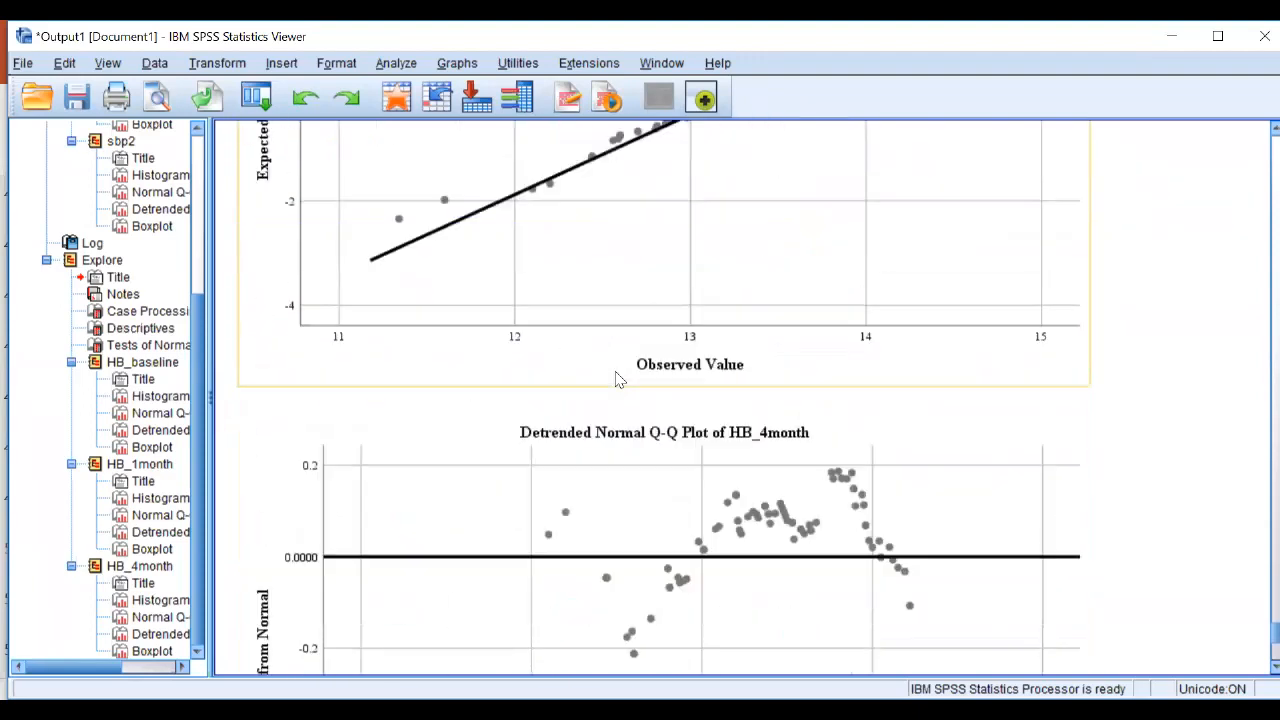
{"action": "scroll", "coordinate": [615, 379], "scroll_direction": "down", "scroll_amount": 6}
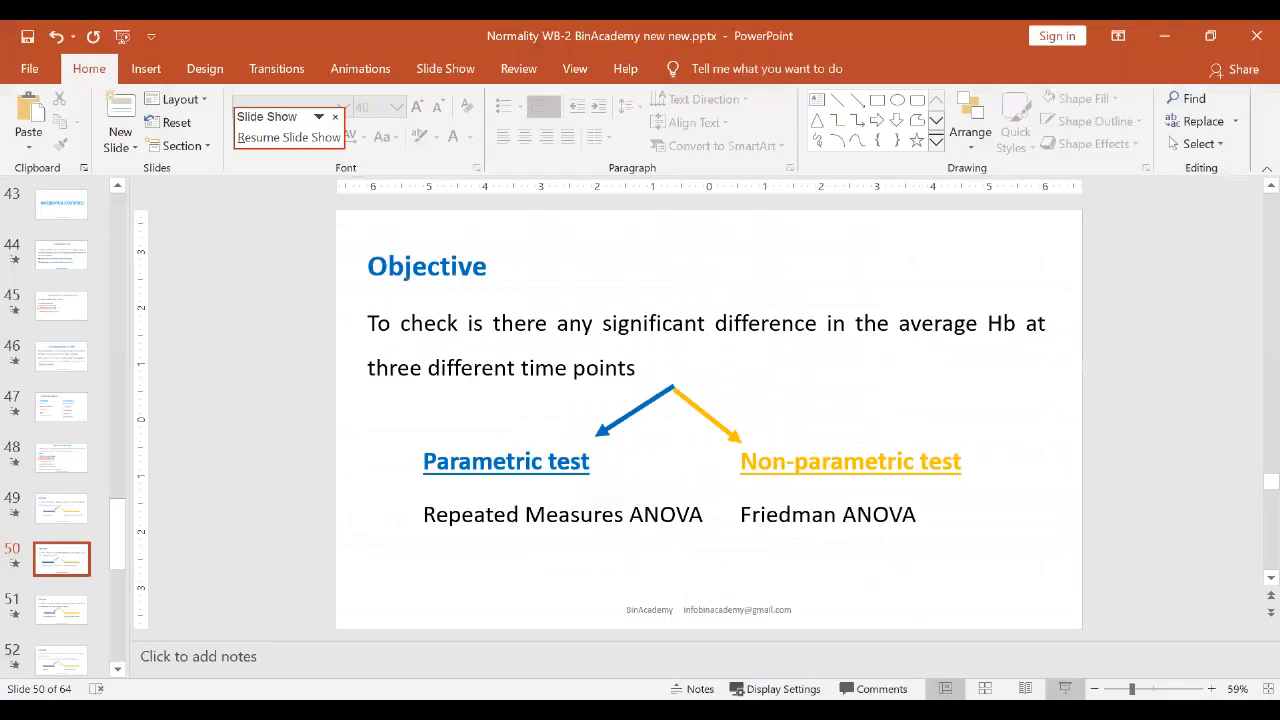
- Present the PowerPoint Objective slide on average Hb at three time points and step through its parametric and non-parametric test options
{"action": "key", "text": "shift+F5"}
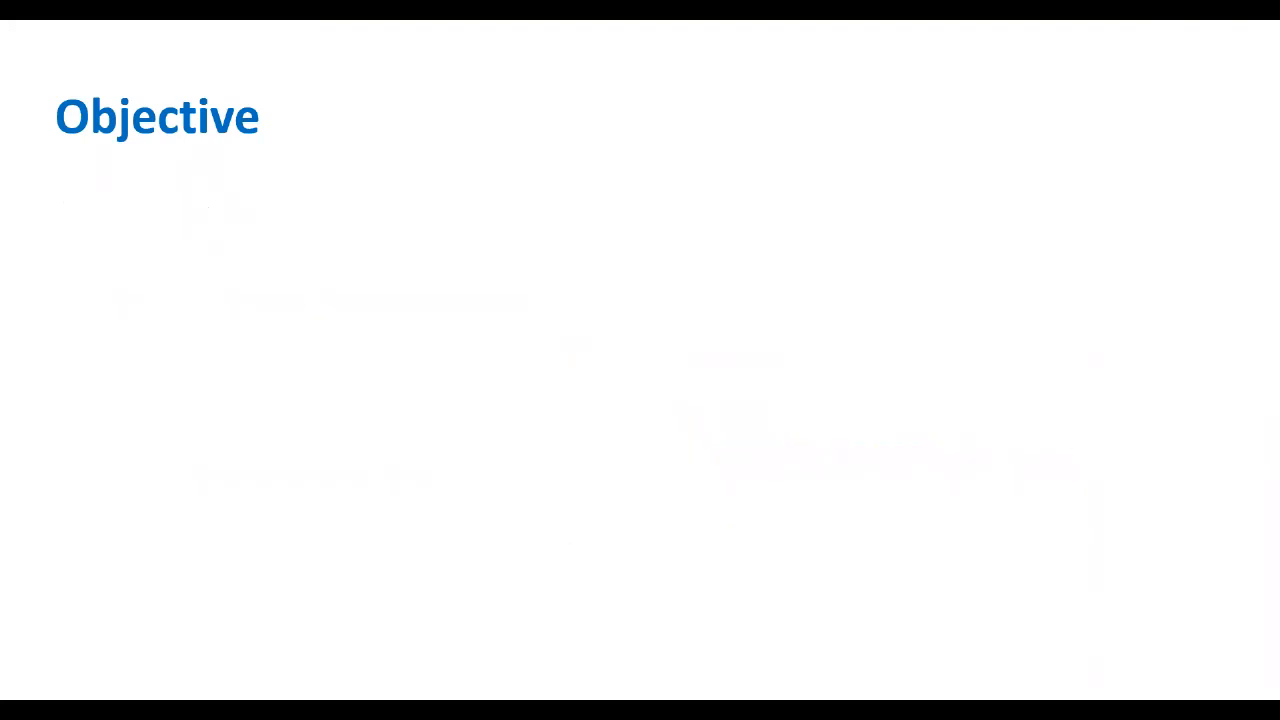
{"action": "key", "text": "Left"}
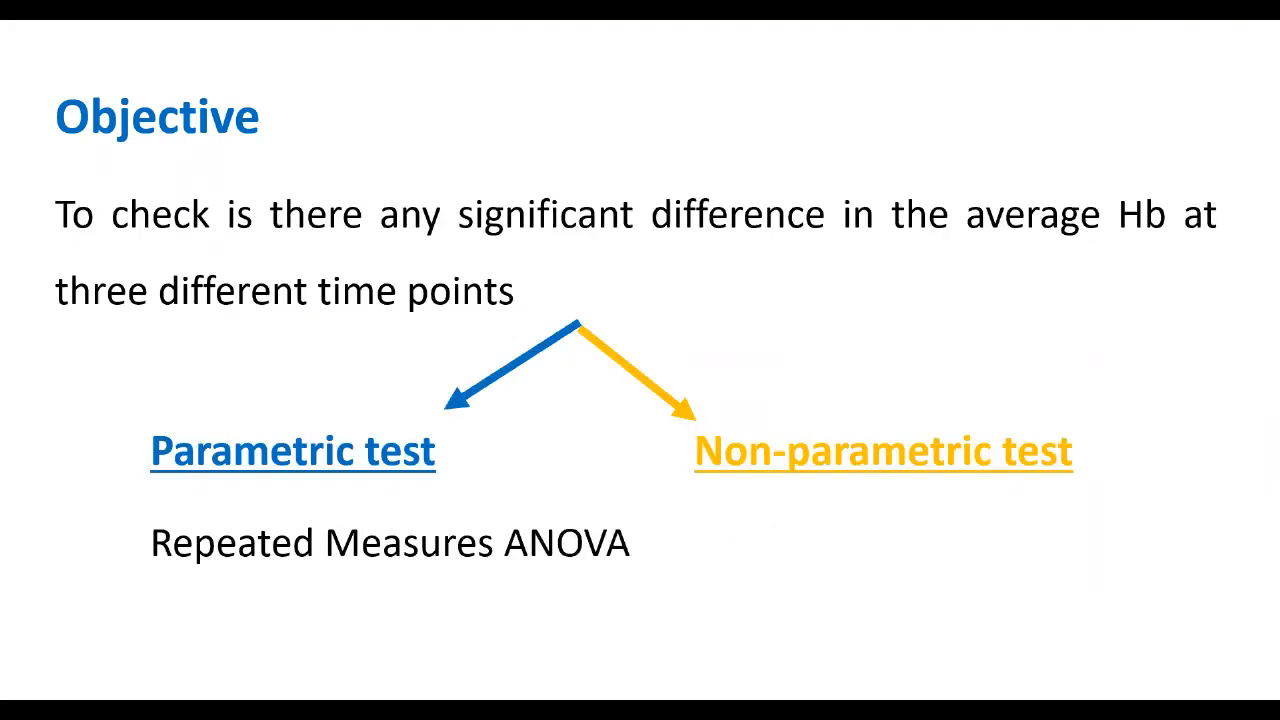
{"action": "key", "text": "Right"}
{"action": "key", "text": "Left"}
{"action": "key", "text": "Left"}
{"action": "key", "text": "Left"}
{"action": "key", "text": "Left"}
{"action": "key", "text": "Left"}
{"action": "key", "text": "Left"}
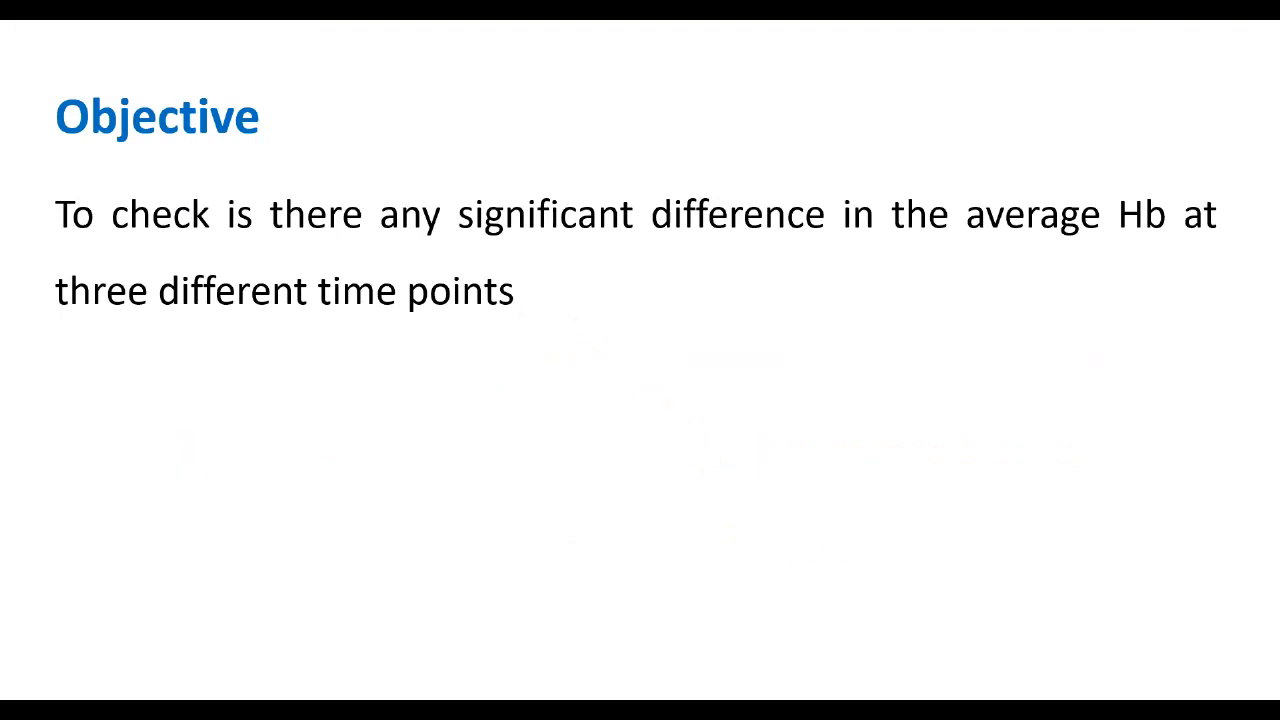
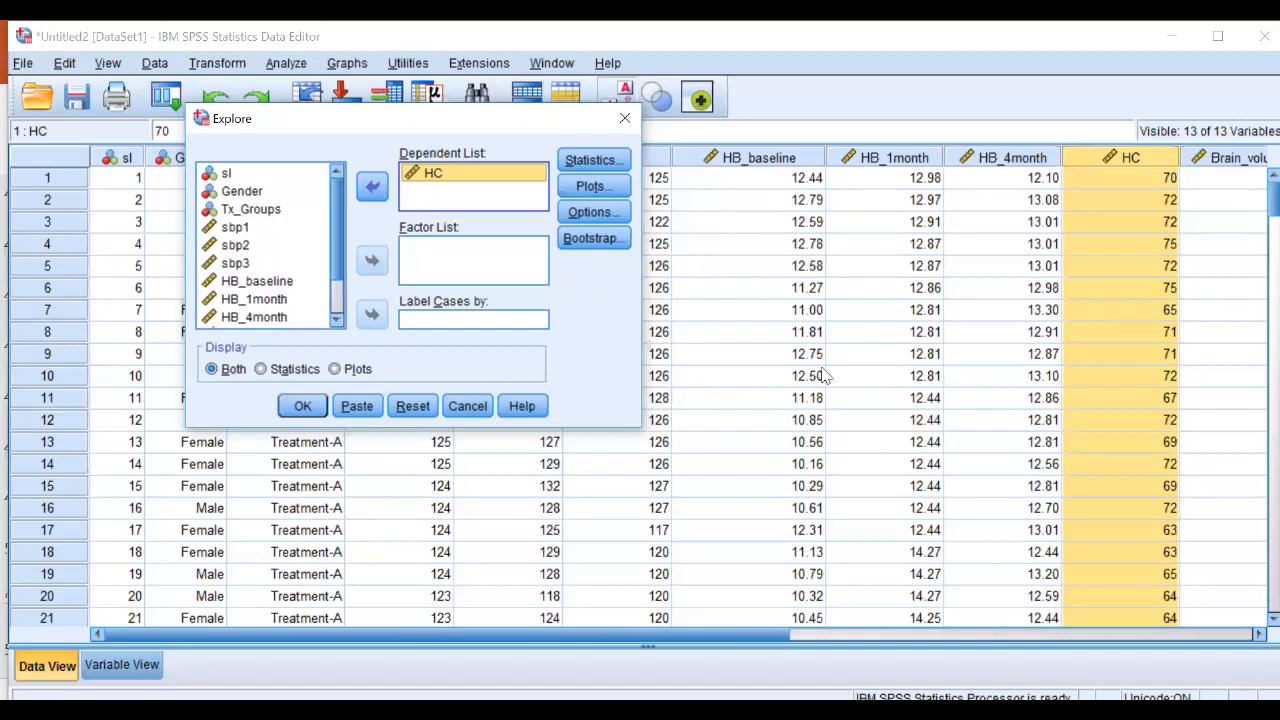
- Split the HC Explore analysis by Gender and run it with Histogram and Normality plots with tests, without Stem-and-leaf
{"action": "left_click", "coordinate": [242, 191]}
{"action": "left_click", "coordinate": [372, 261]}
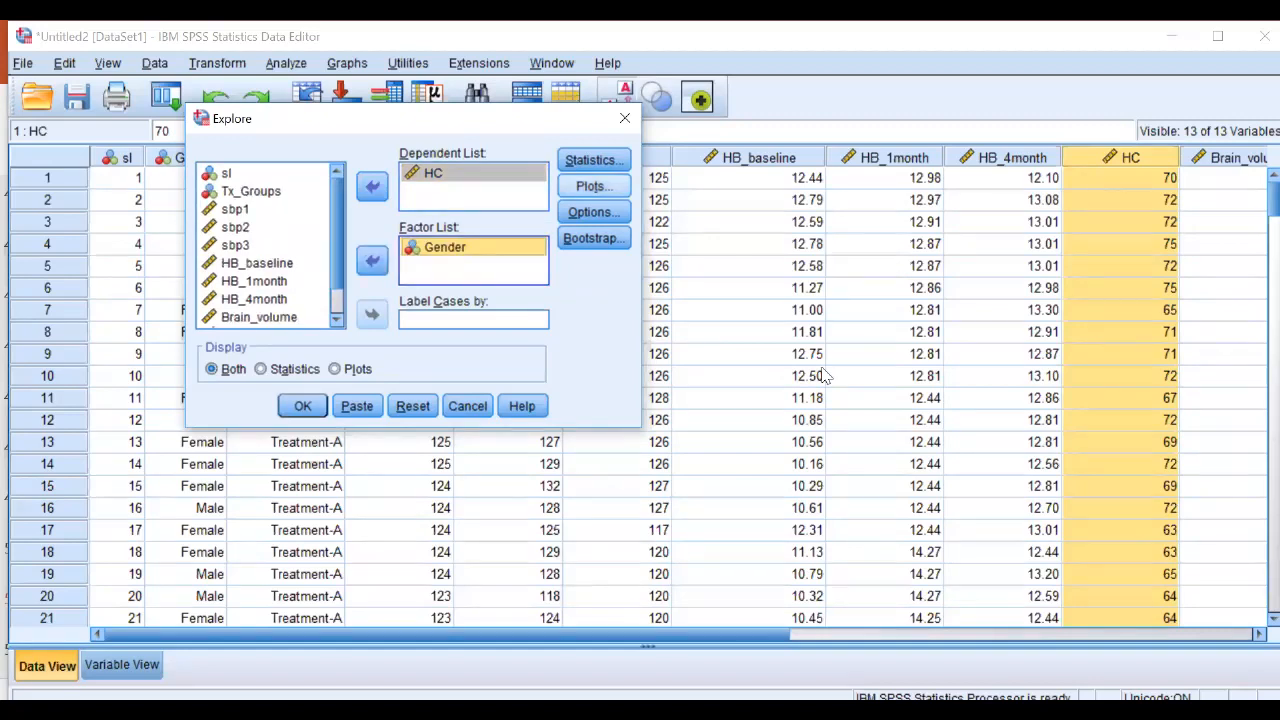
{"action": "left_click", "coordinate": [593, 186]}
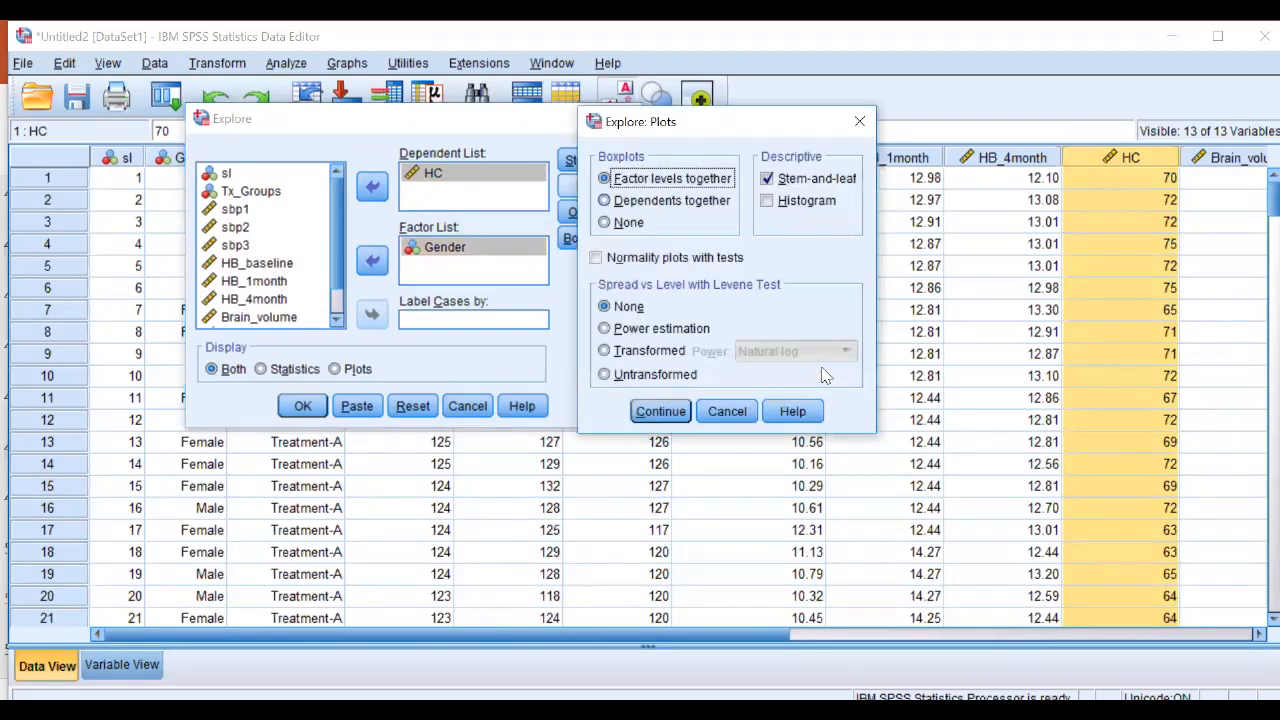
{"action": "left_click", "coordinate": [767, 178]}
{"action": "left_click", "coordinate": [767, 200]}
{"action": "left_click", "coordinate": [596, 257]}
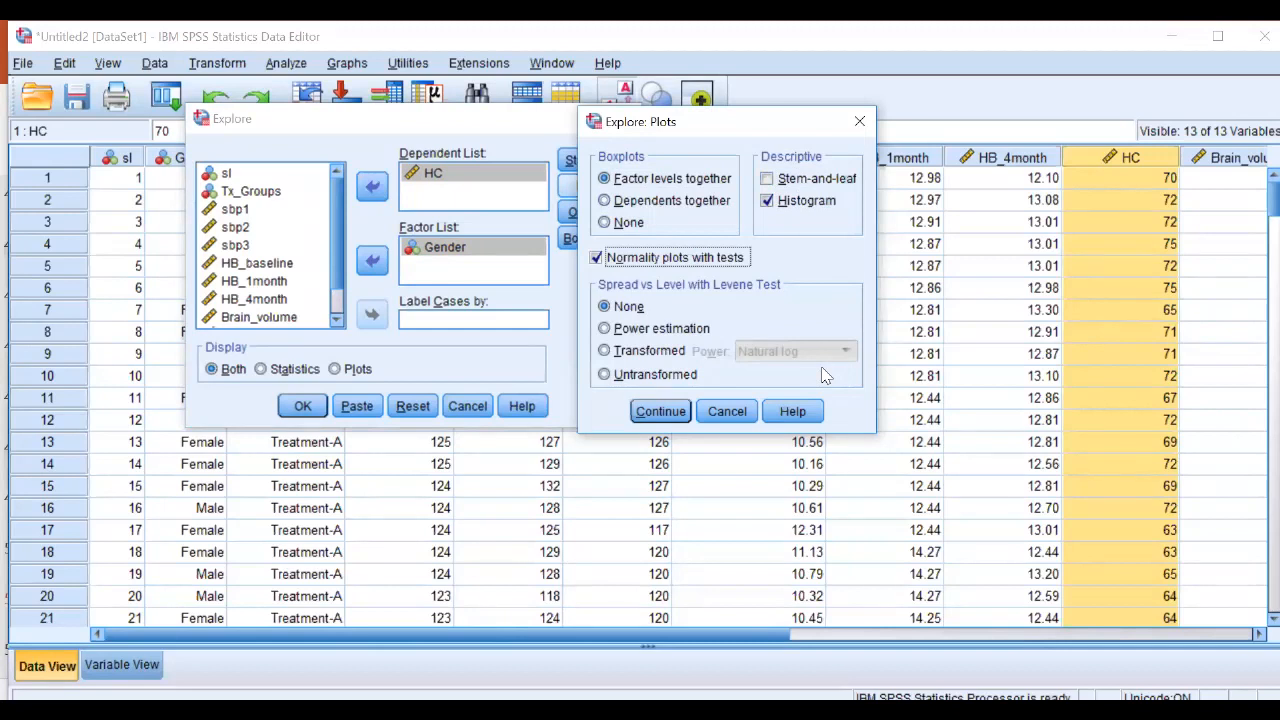
{"action": "key", "text": "Return"}
{"action": "key", "text": "Return"}
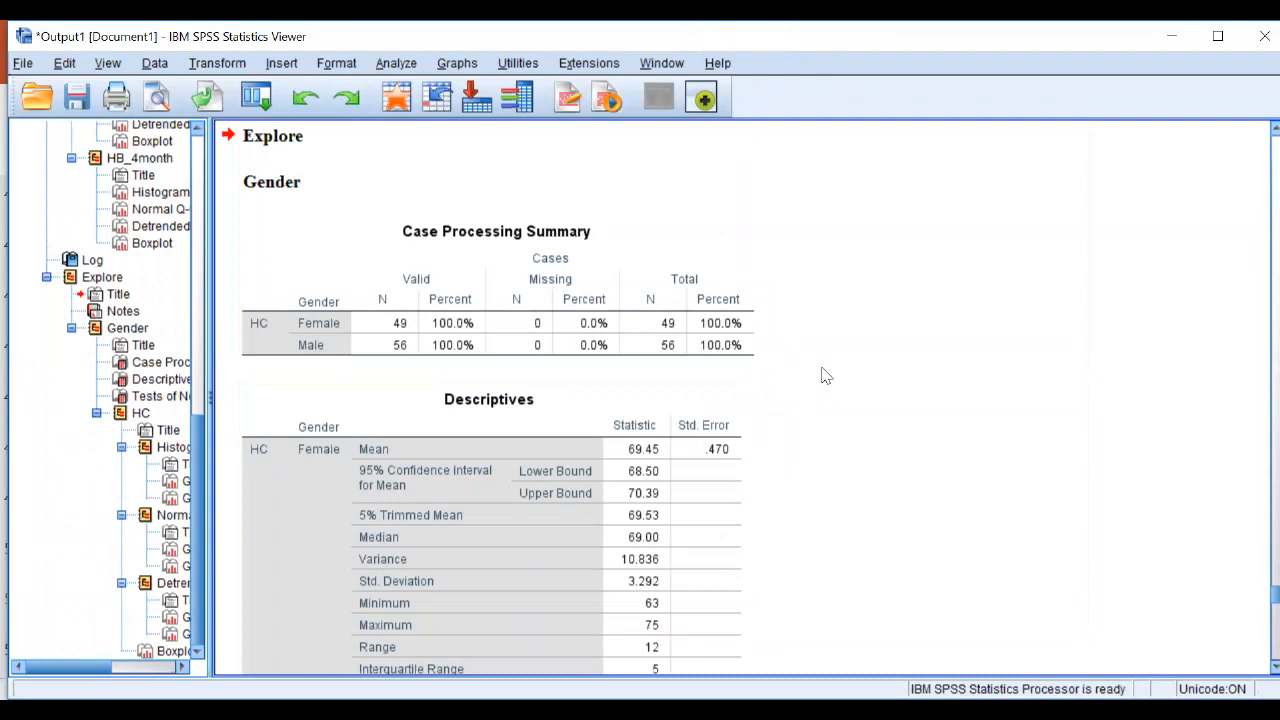
- Review the Case Processing Summary of HC for the female and male groups
{"action": "left_click", "coordinate": [499, 340]}
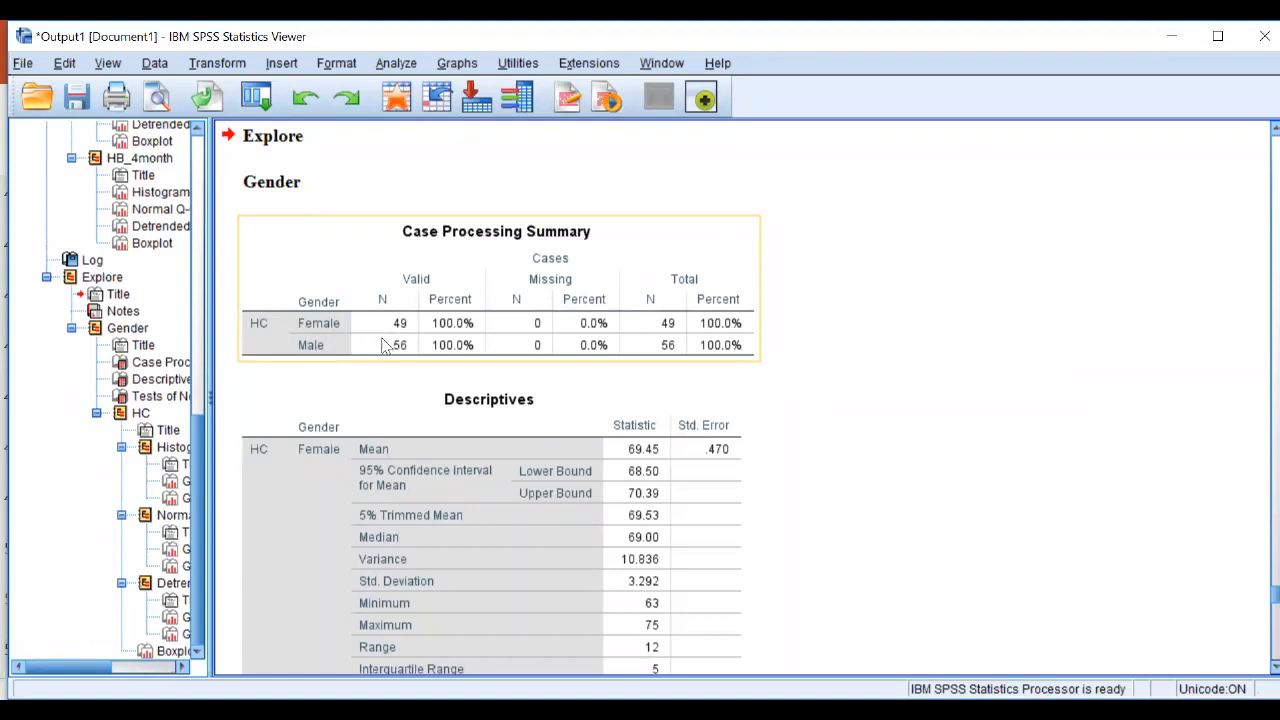
{"action": "left_click", "coordinate": [509, 382]}
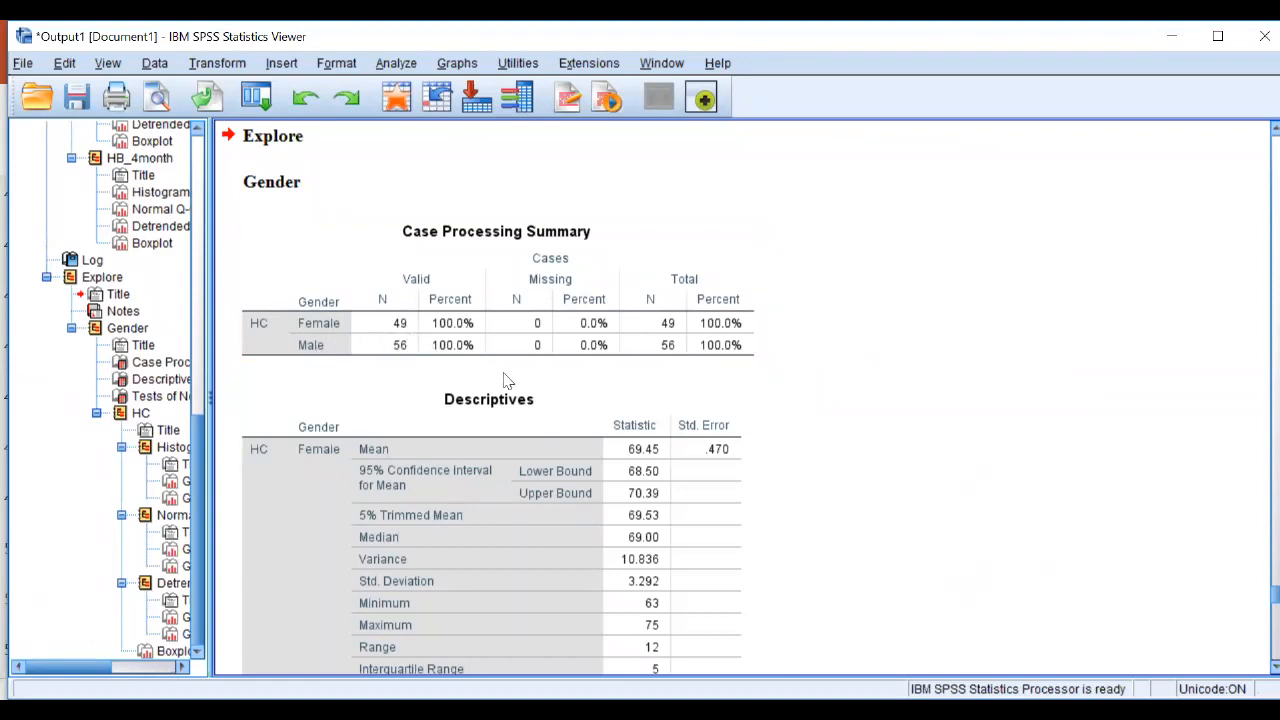
{"action": "left_click", "coordinate": [772, 392]}
{"action": "left_click", "coordinate": [392, 353]}
{"action": "left_click", "coordinate": [511, 396]}
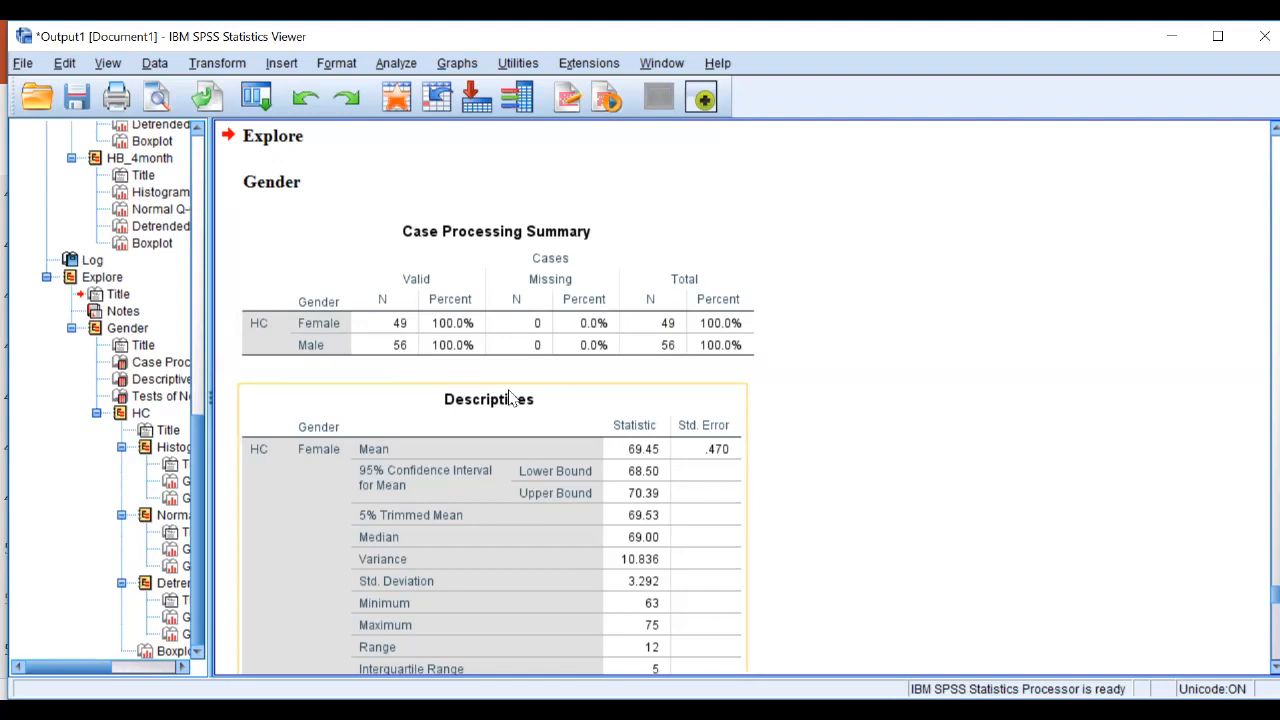
{"action": "left_click", "coordinate": [490, 345]}
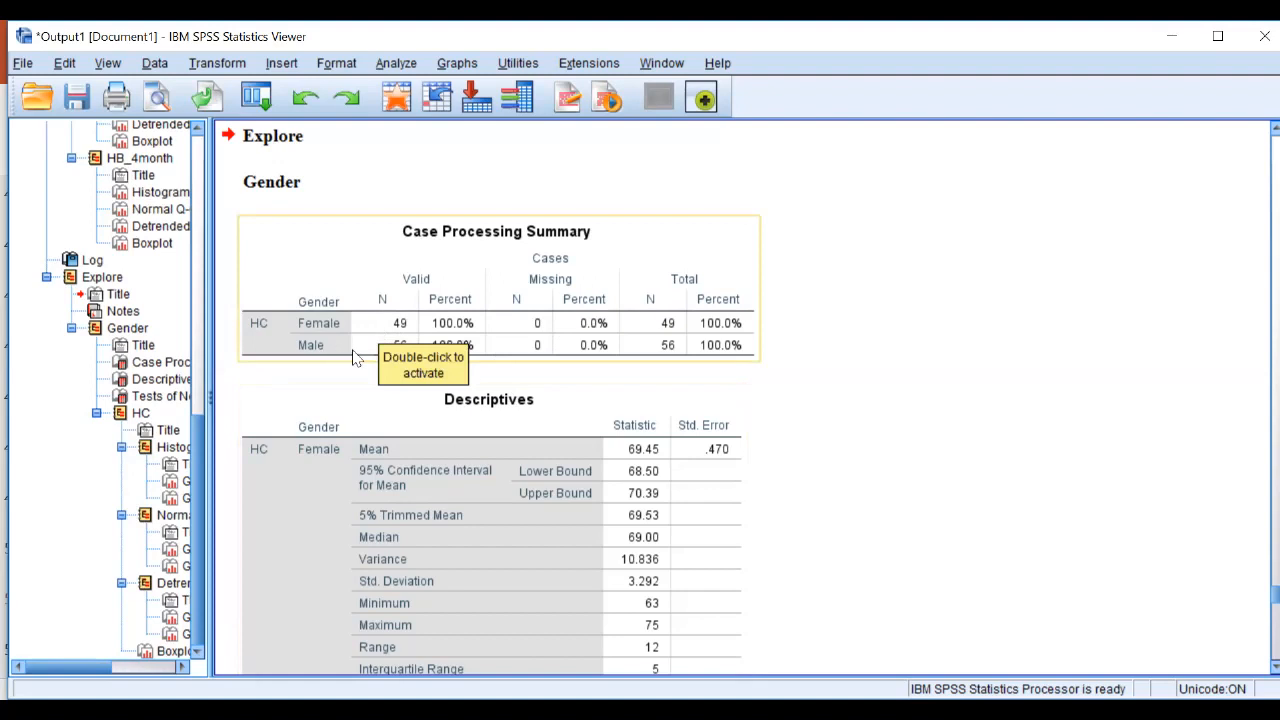
{"action": "left_click", "coordinate": [467, 390]}
{"action": "left_click", "coordinate": [380, 346]}
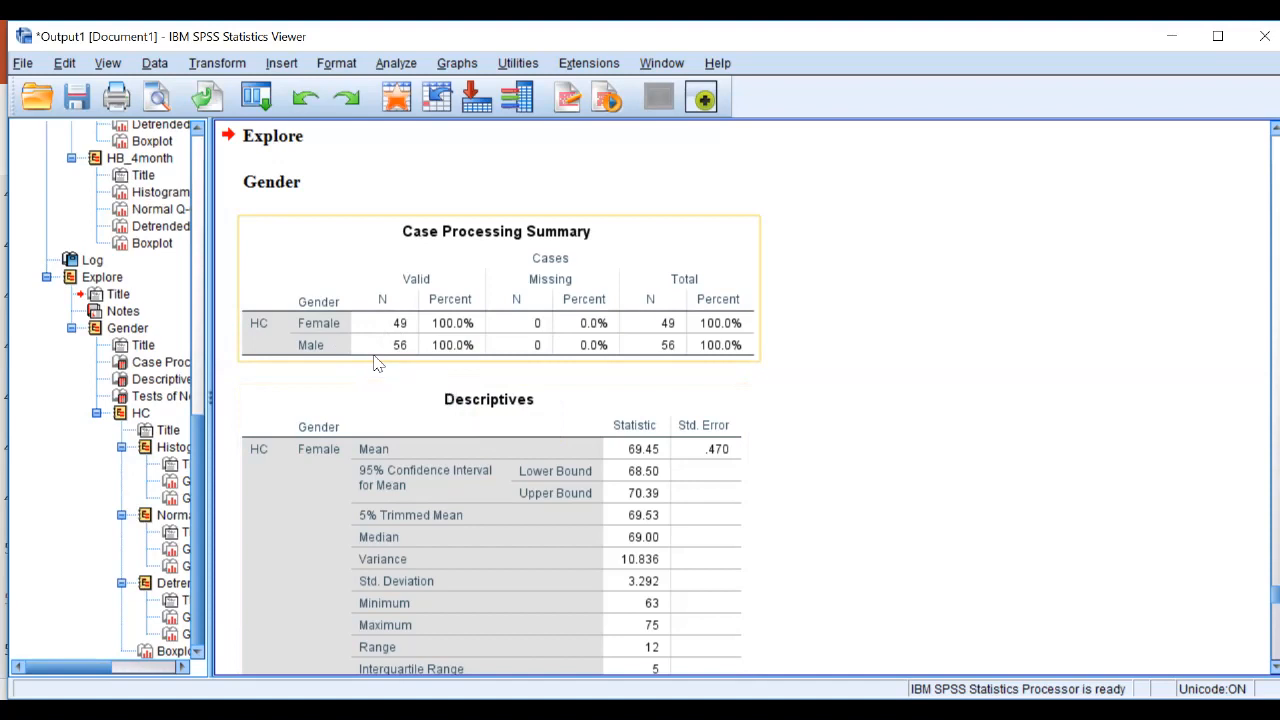
- Compare the Descriptives and Tests of Normality tables of HC for females and males
{"action": "scroll", "coordinate": [377, 364], "scroll_direction": "down", "scroll_amount": 3}
{"action": "left_click", "coordinate": [372, 392]}
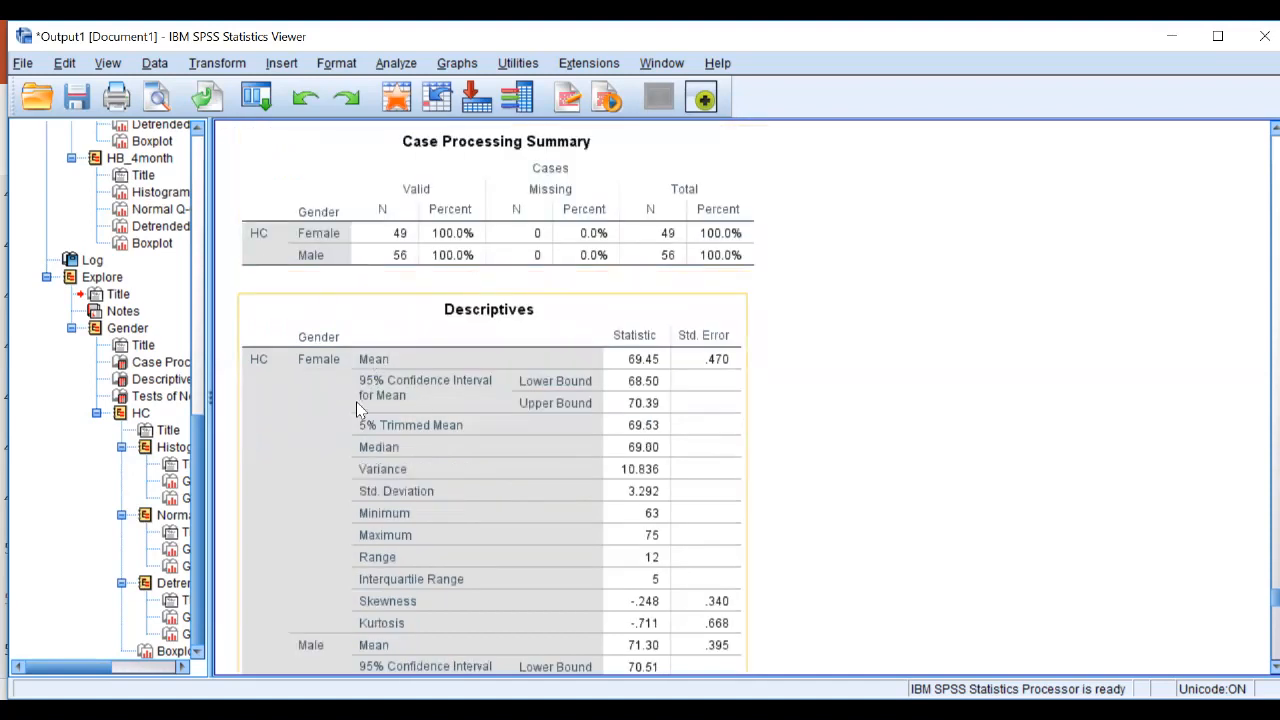
{"action": "scroll", "coordinate": [356, 401], "scroll_direction": "down", "scroll_amount": 6}
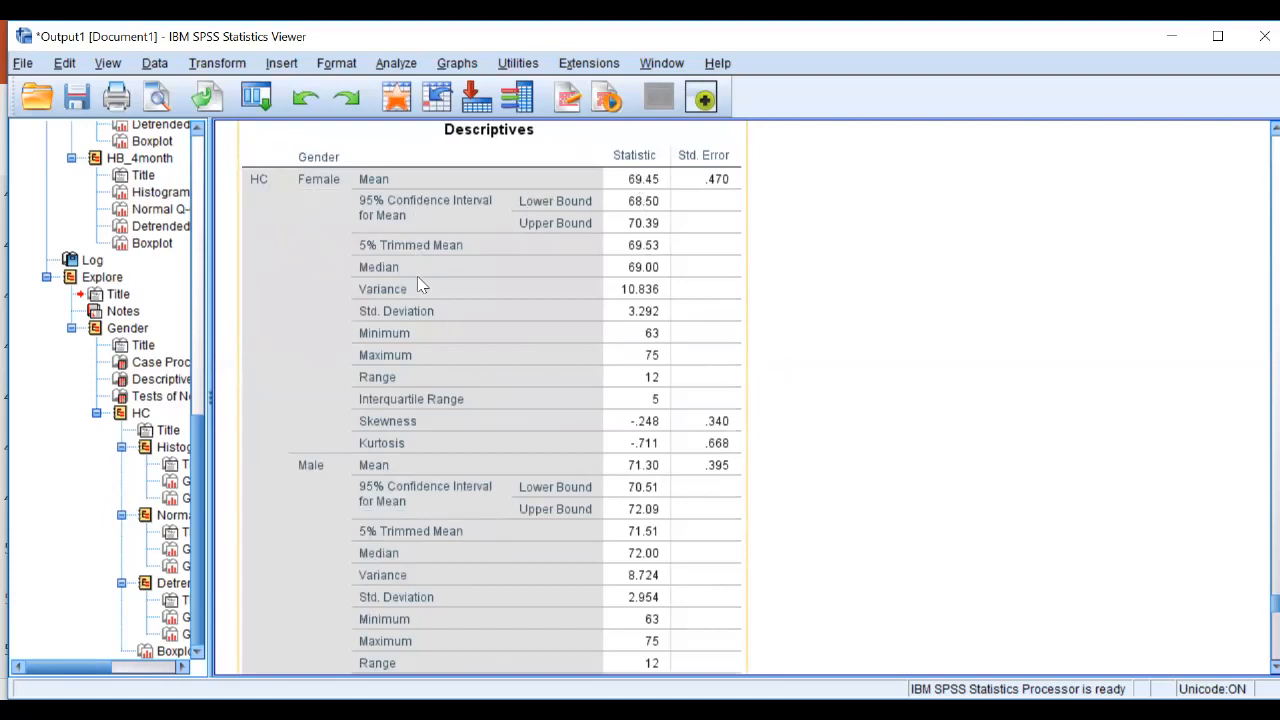
{"action": "scroll", "coordinate": [325, 422], "scroll_direction": "down", "scroll_amount": 3}
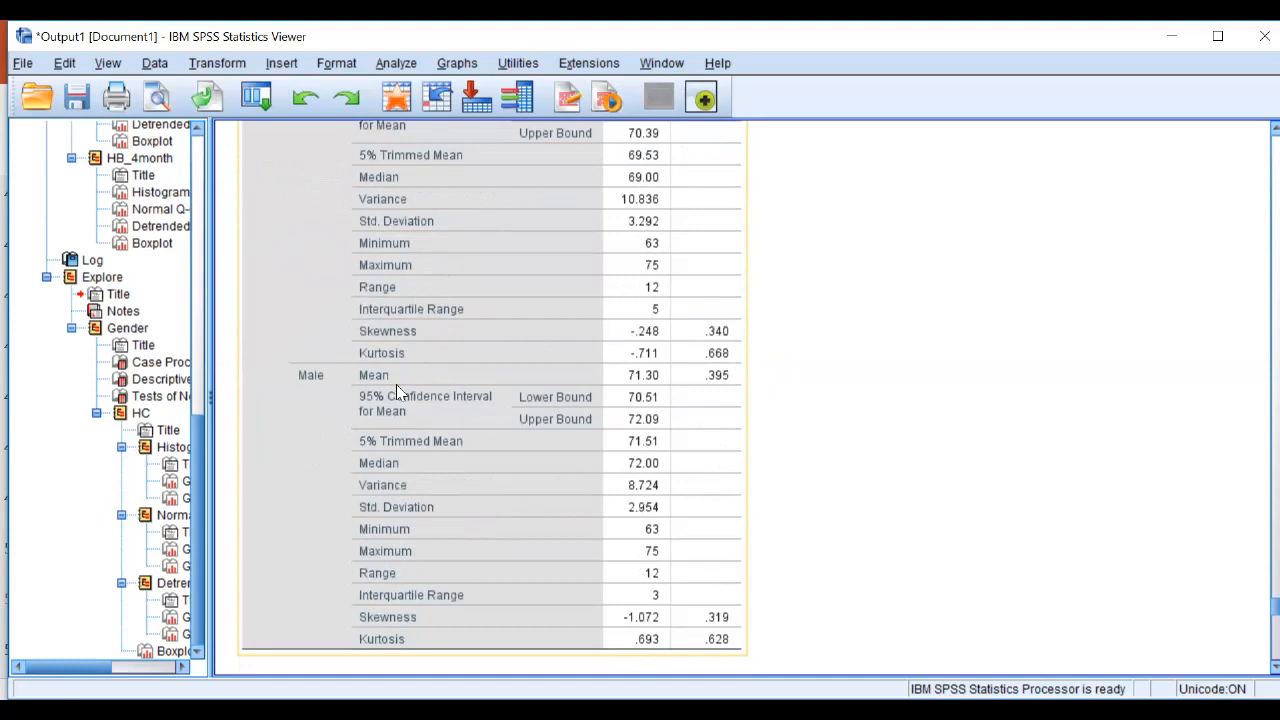
{"action": "scroll", "coordinate": [570, 432], "scroll_direction": "down", "scroll_amount": 6}
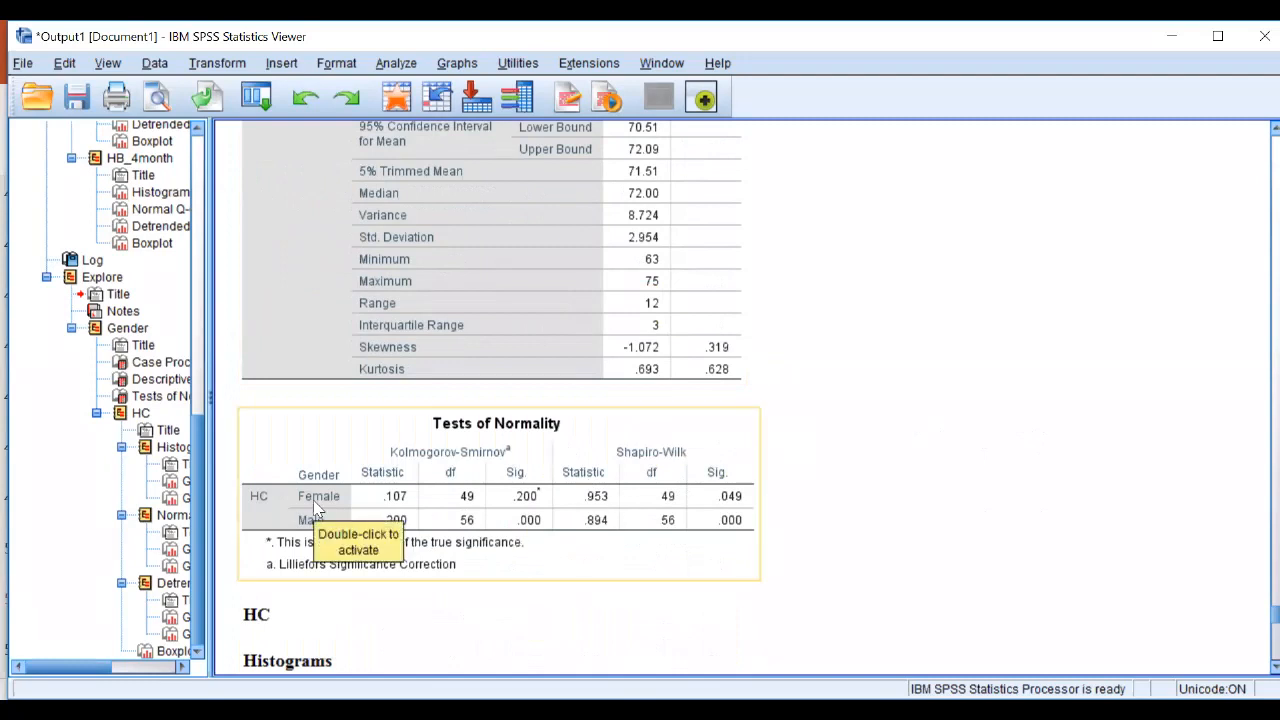
{"action": "scroll", "coordinate": [314, 509], "scroll_direction": "up", "scroll_amount": 14}
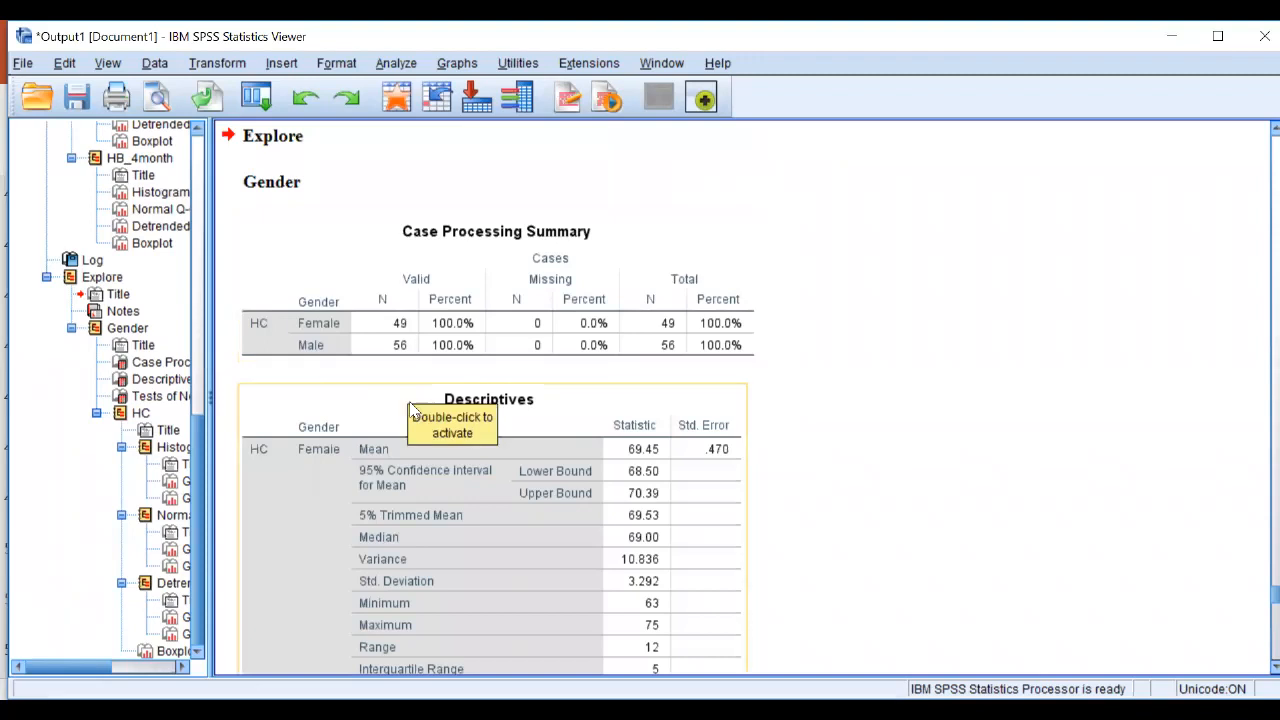
{"action": "scroll", "coordinate": [400, 400], "scroll_direction": "down", "scroll_amount": 14}
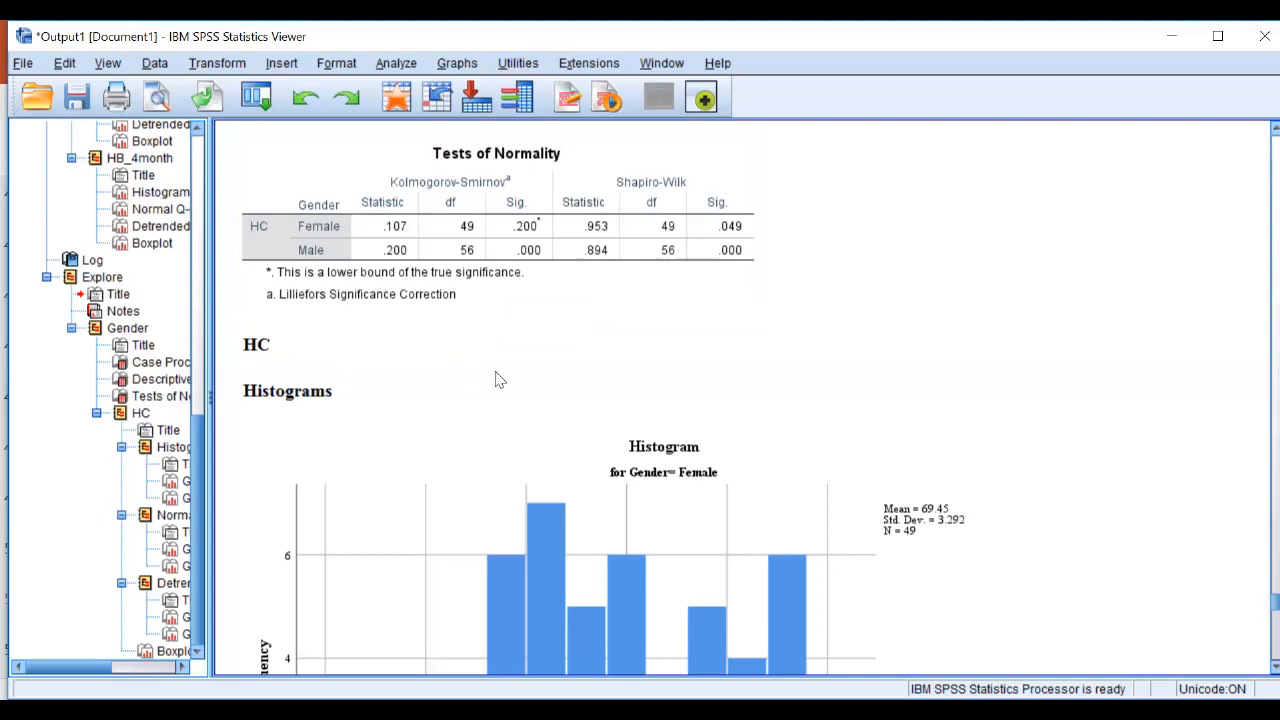
- Examine the HC histograms, Normal and Detrended Q-Q Plots, and boxplots by gender to judge normality in each group
{"action": "scroll", "coordinate": [495, 372], "scroll_direction": "down", "scroll_amount": 10}
{"action": "scroll", "coordinate": [503, 375], "scroll_direction": "up", "scroll_amount": 10}
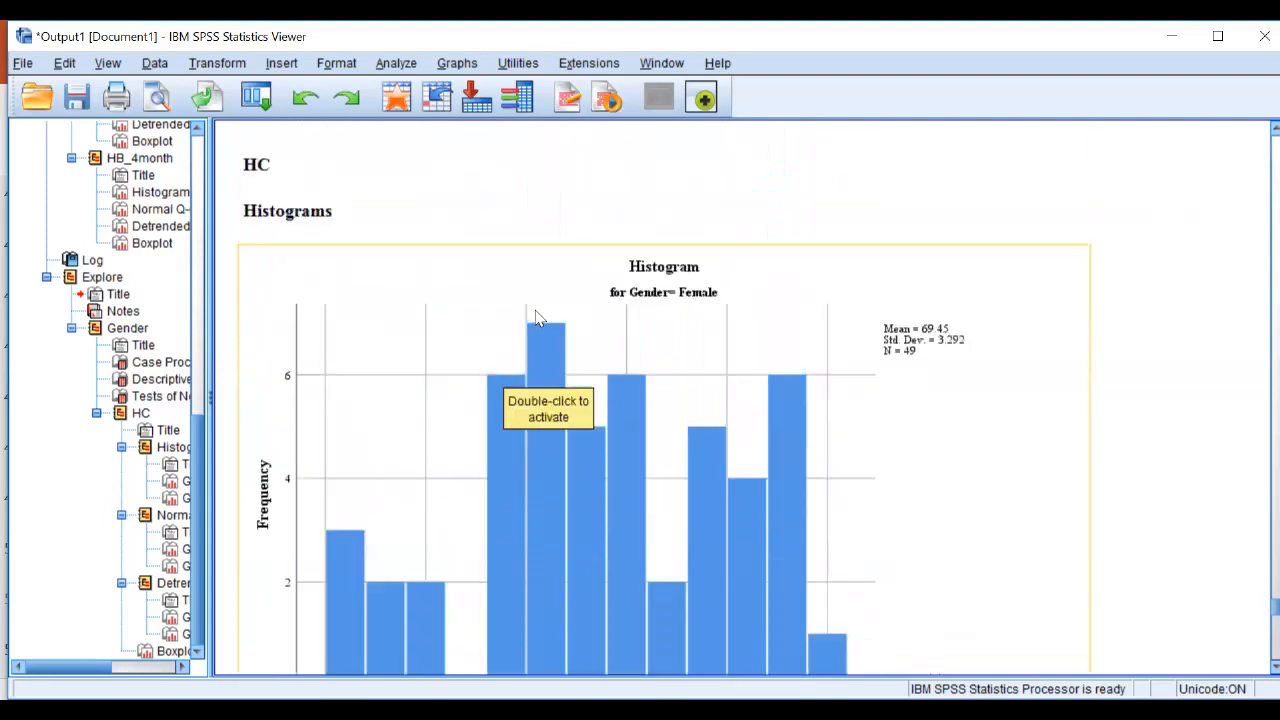
{"action": "scroll", "coordinate": [571, 351], "scroll_direction": "down", "scroll_amount": 9}
{"action": "scroll", "coordinate": [637, 463], "scroll_direction": "down", "scroll_amount": 12}
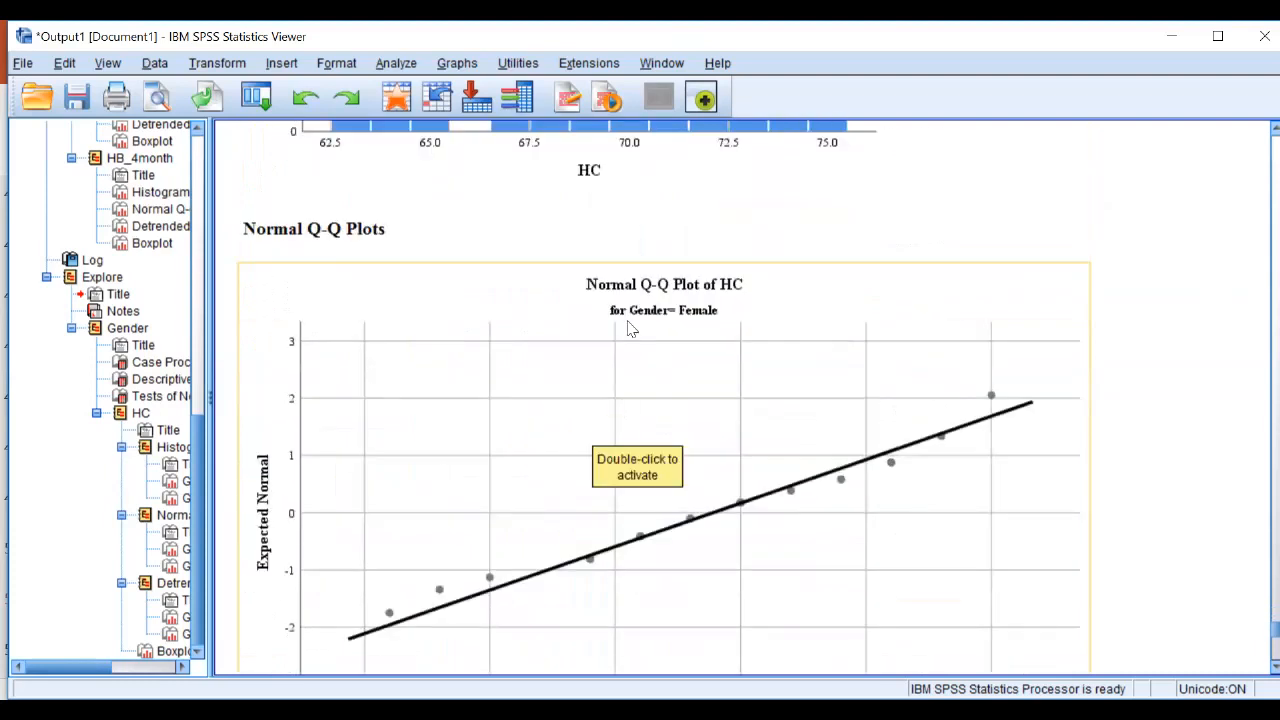
{"action": "scroll", "coordinate": [629, 328], "scroll_direction": "down", "scroll_amount": 6}
{"action": "scroll", "coordinate": [630, 340], "scroll_direction": "down", "scroll_amount": 20}
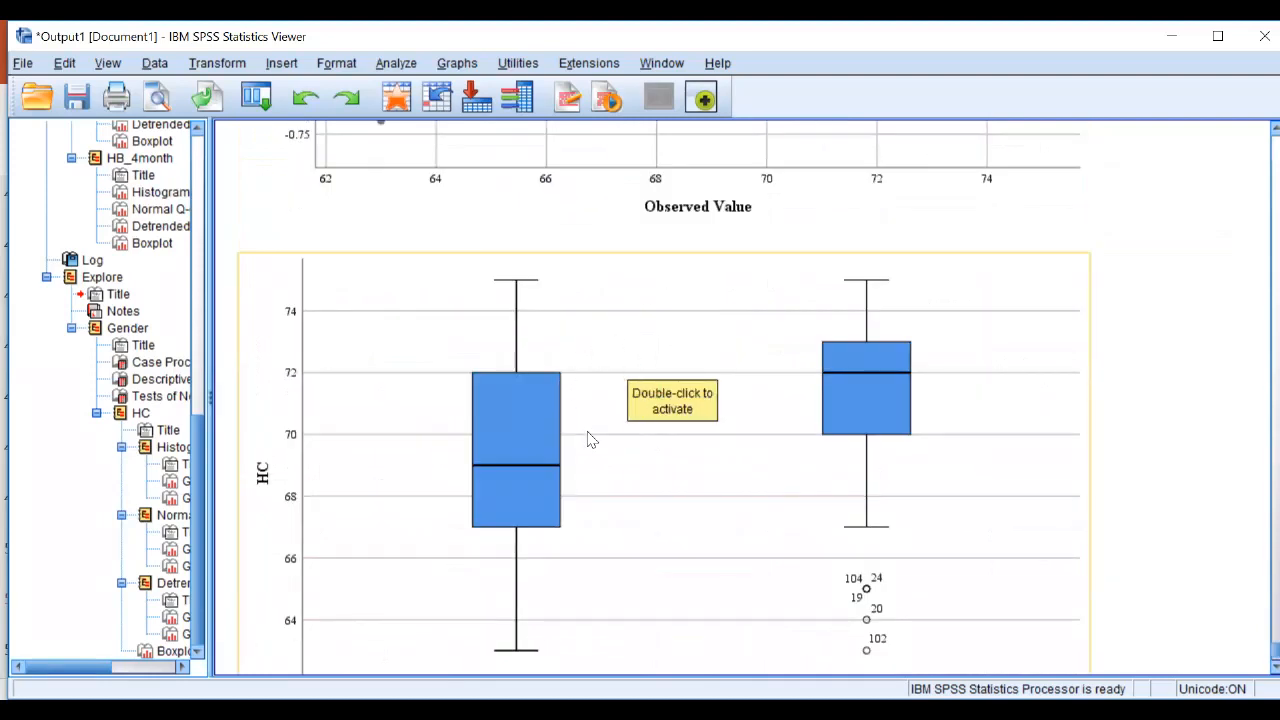
{"action": "scroll", "coordinate": [593, 440], "scroll_direction": "down", "scroll_amount": 2}
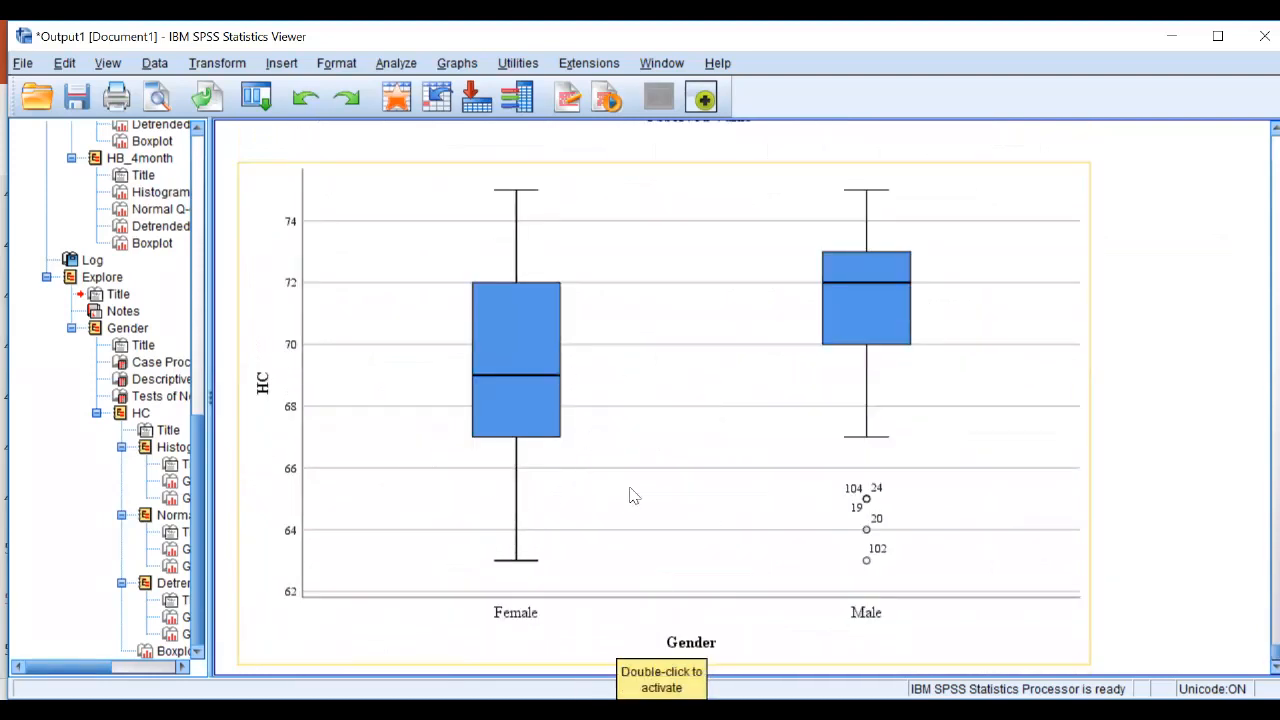
{"action": "scroll", "coordinate": [684, 506], "scroll_direction": "up", "scroll_amount": 2}
{"action": "scroll", "coordinate": [681, 507], "scroll_direction": "down", "scroll_amount": 3}
{"action": "scroll", "coordinate": [680, 507], "scroll_direction": "up", "scroll_amount": 4}
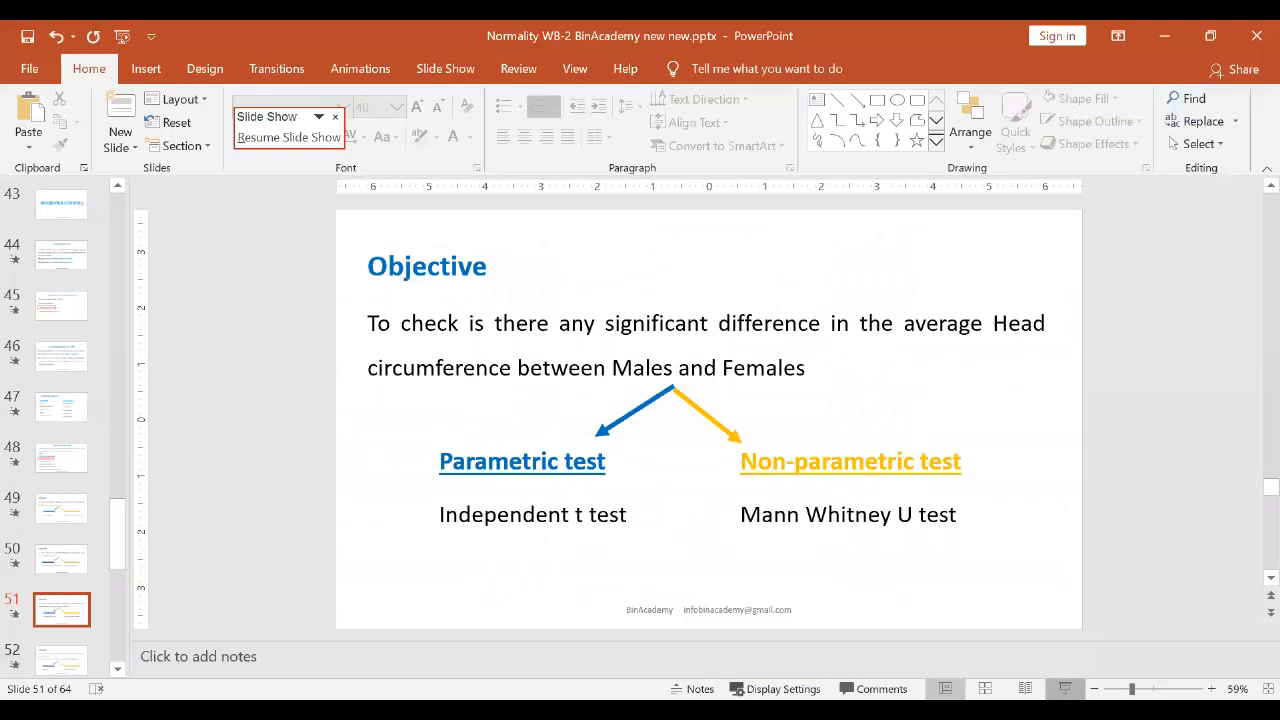
- Present the PowerPoint Objective slide on the head circumference difference between males and females as a full-screen slide show
{"action": "left_click", "coordinate": [1066, 689]}
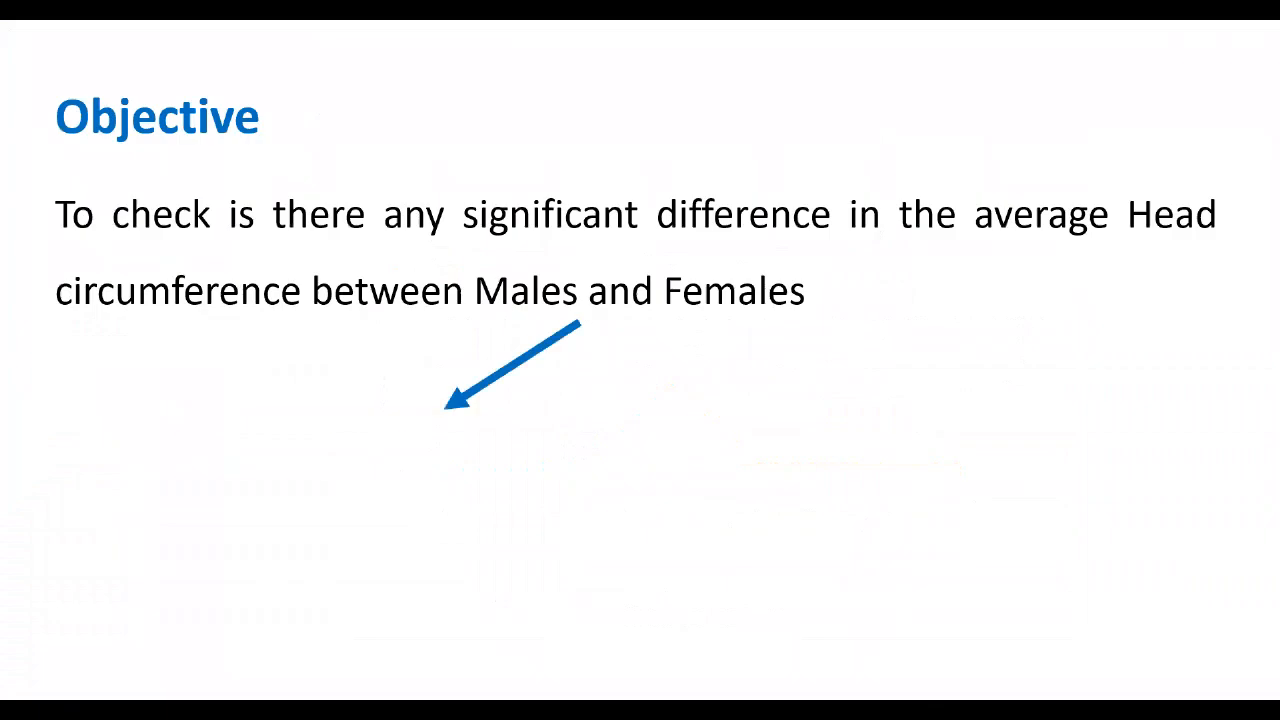
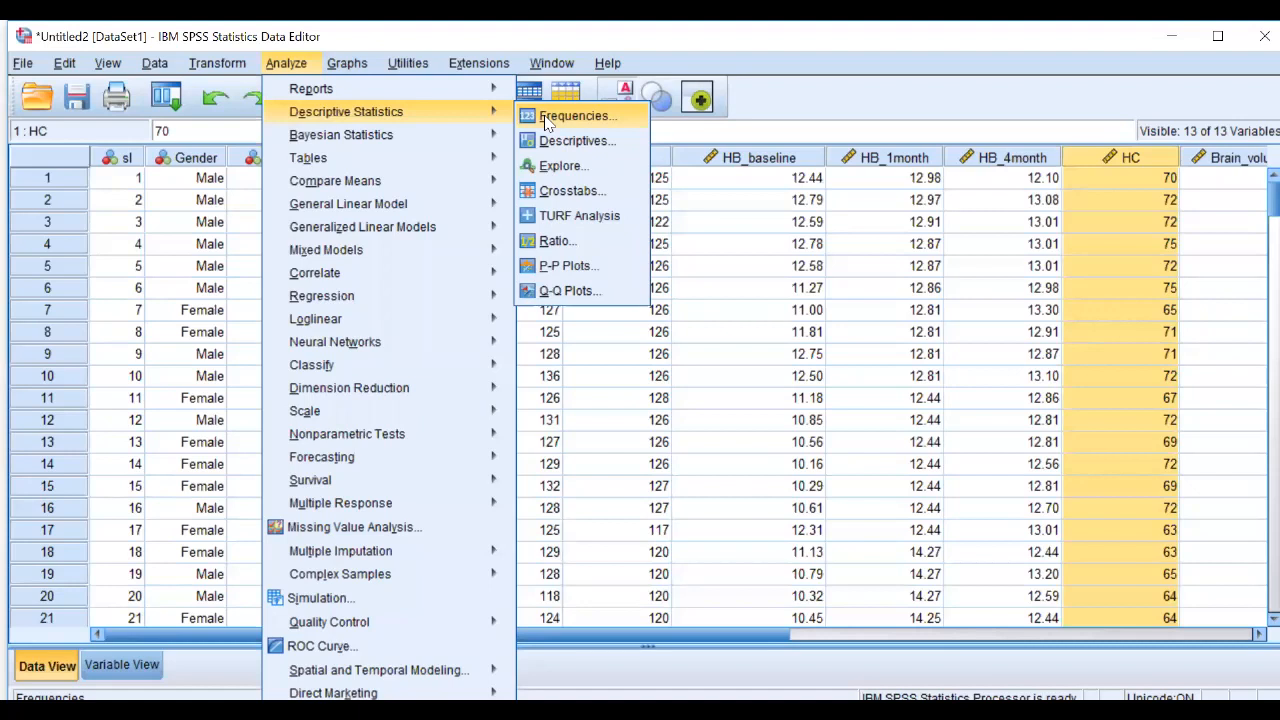
- Reset the SPSS Explore analysis and assign Brain_volume as the dependent variable with Tx_Groups as the factor
{"action": "left_click", "coordinate": [578, 166]}
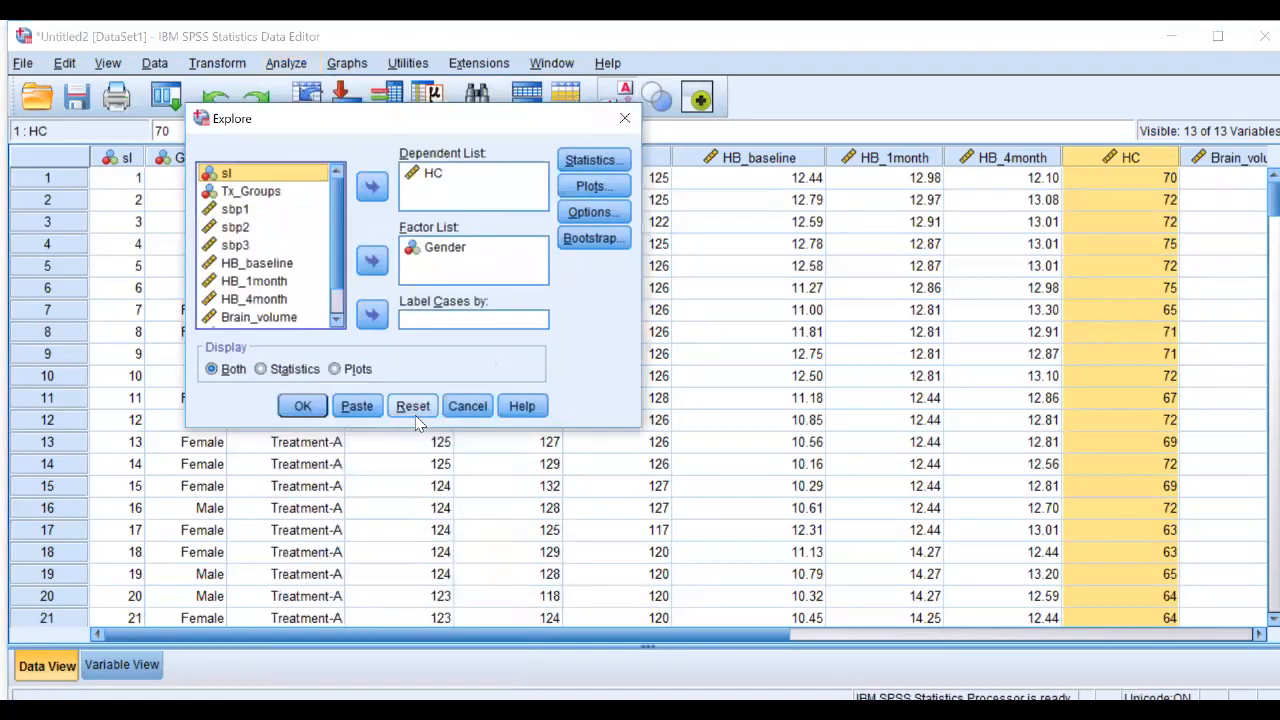
{"action": "left_click", "coordinate": [413, 407]}
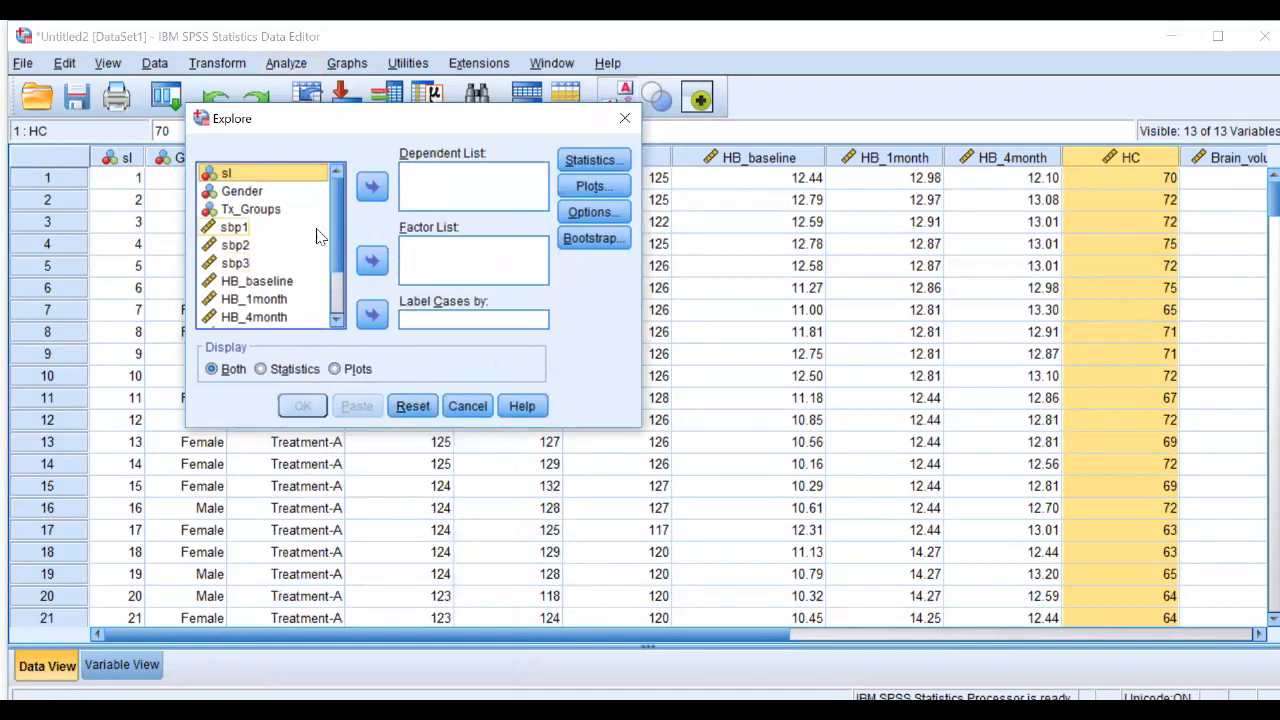
{"action": "scroll", "coordinate": [295, 240], "scroll_direction": "down", "scroll_amount": 1}
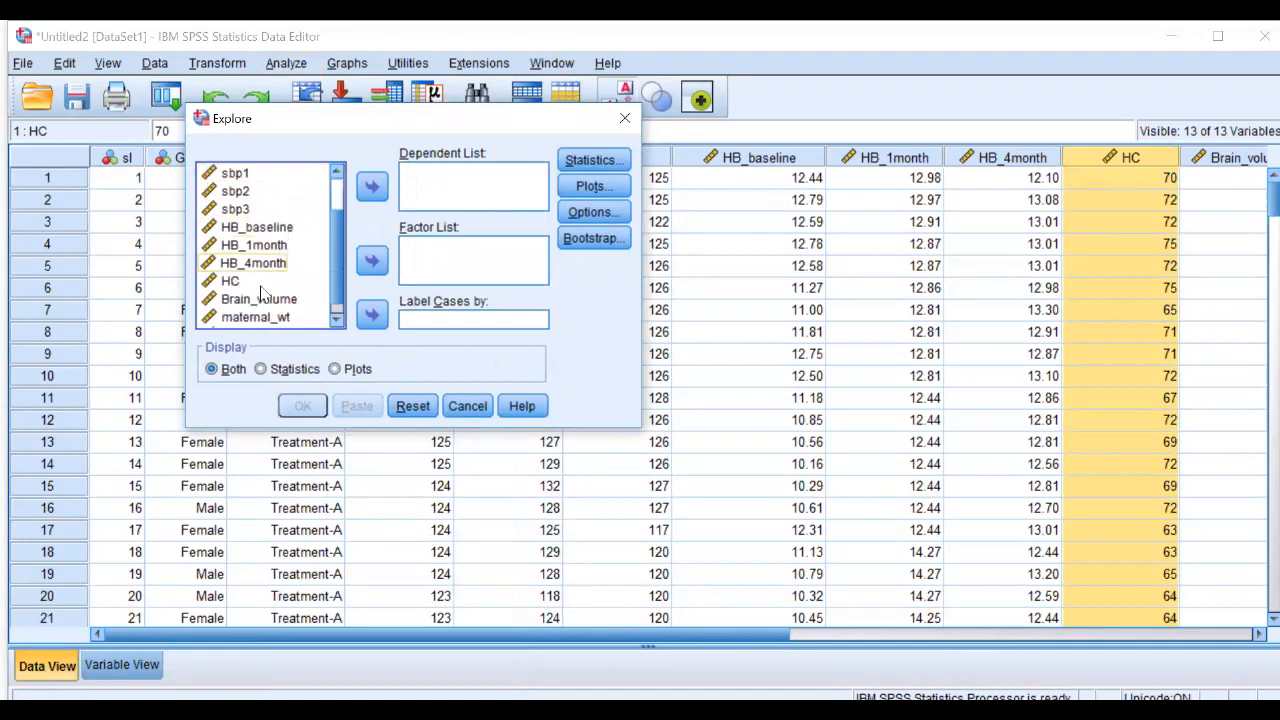
{"action": "left_click", "coordinate": [242, 302]}
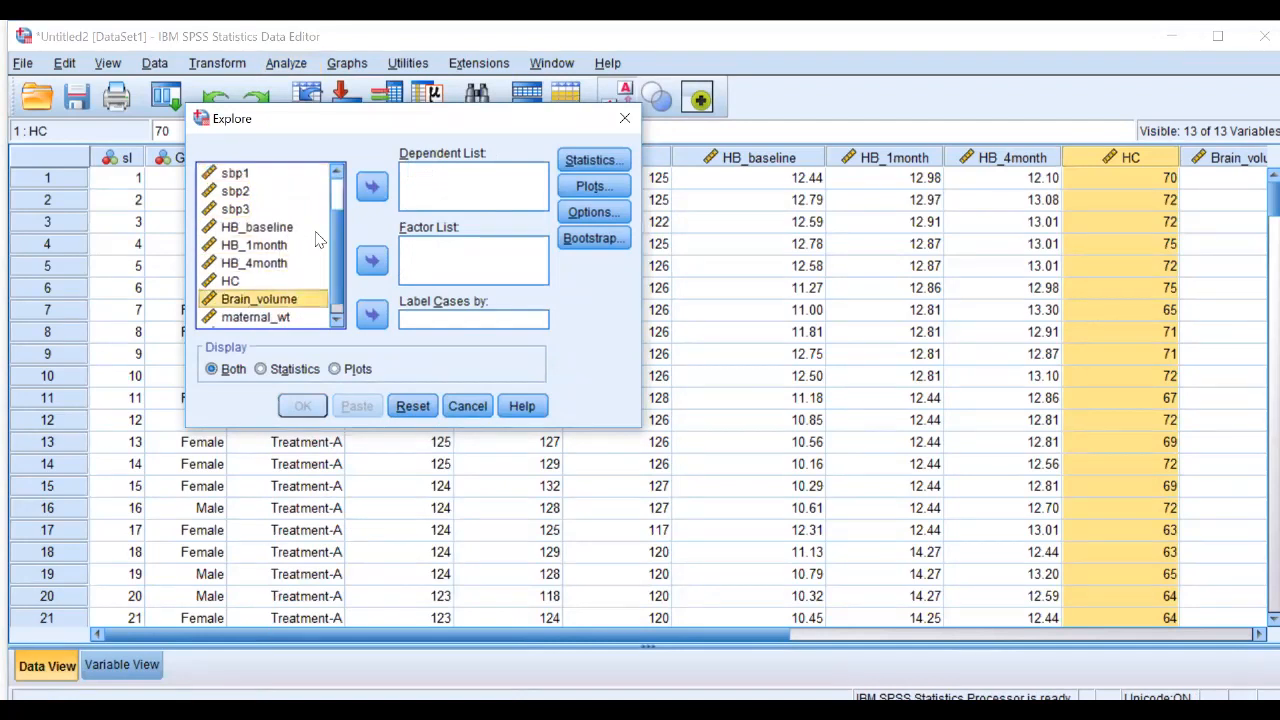
{"action": "left_click", "coordinate": [372, 188]}
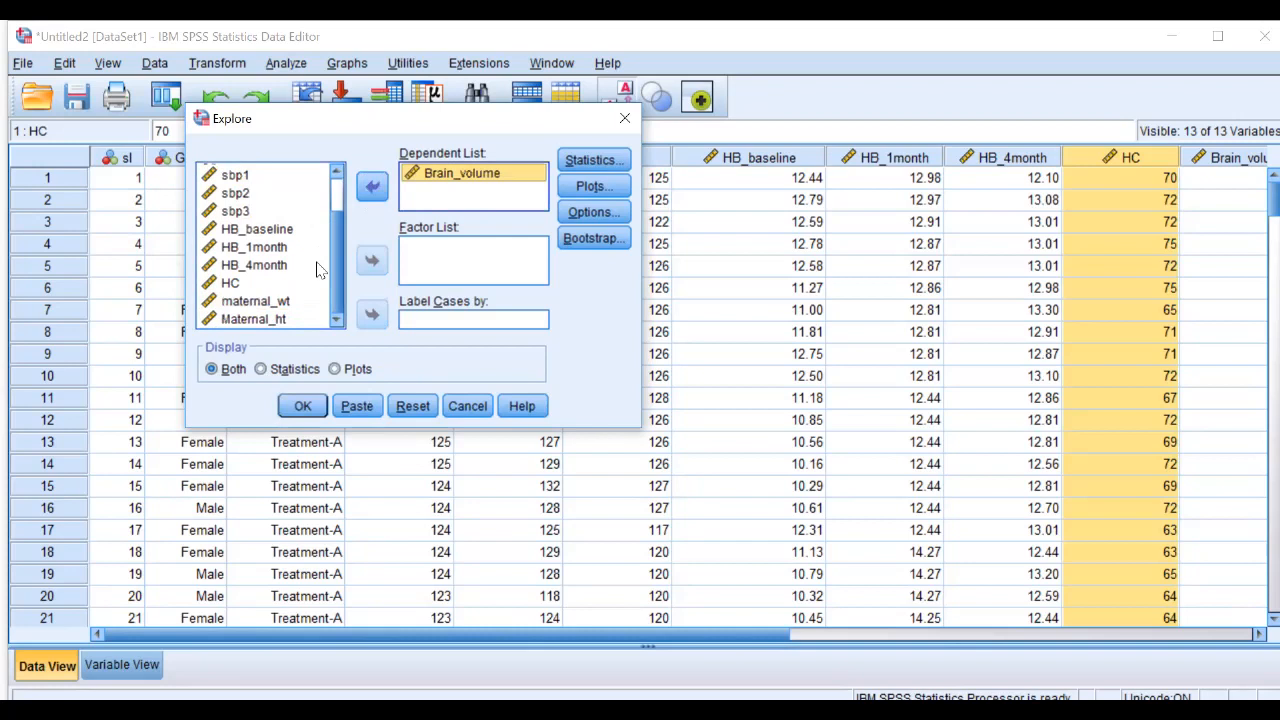
{"action": "scroll", "coordinate": [318, 270], "scroll_direction": "up", "scroll_amount": 1}
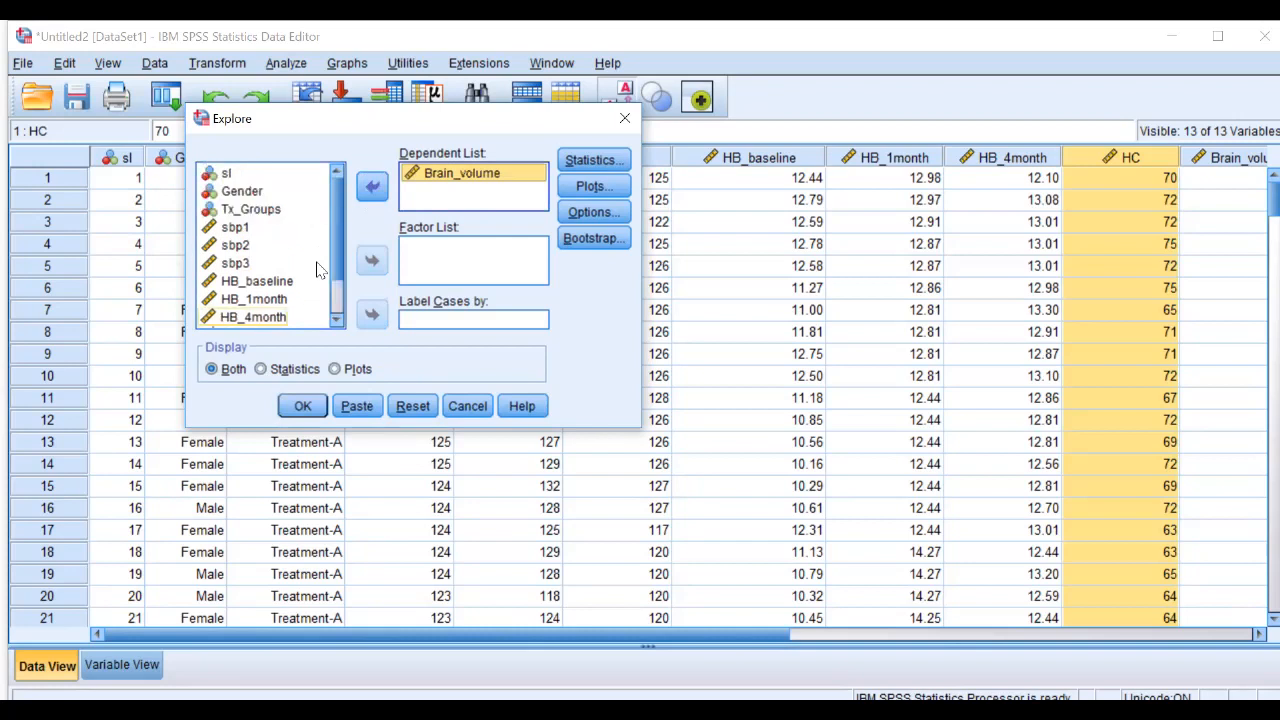
{"action": "left_click", "coordinate": [262, 218]}
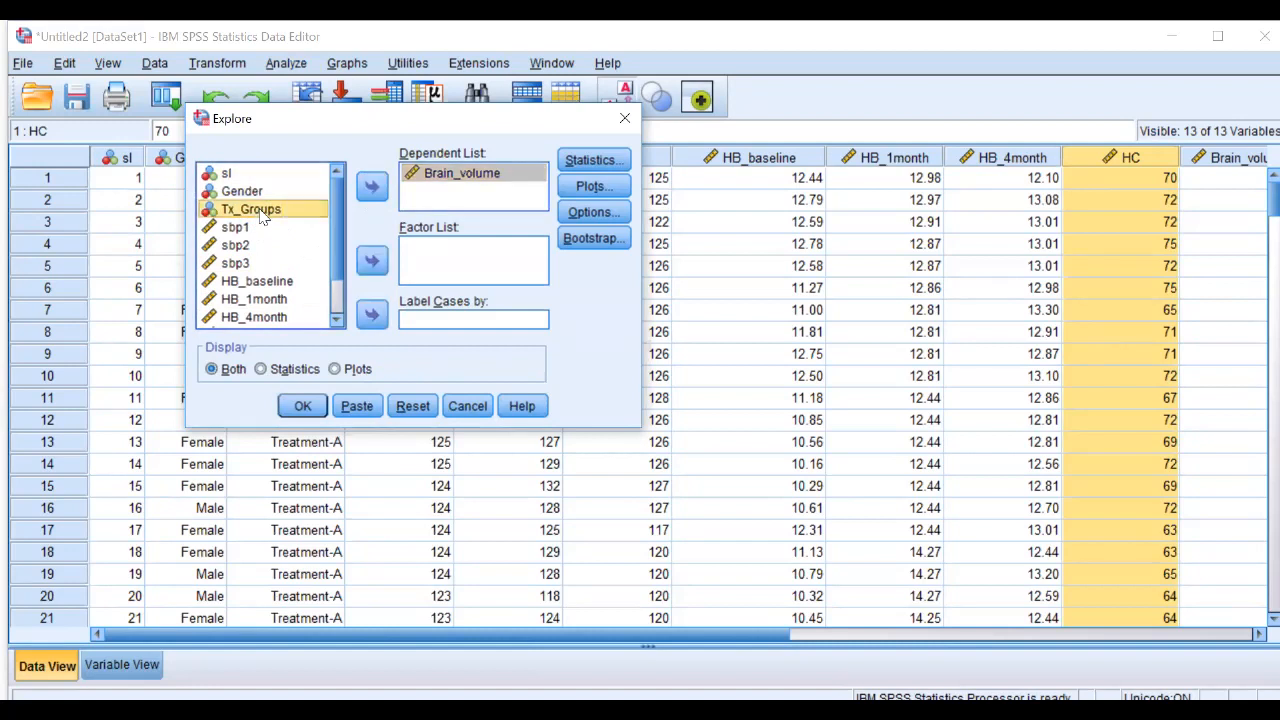
{"action": "left_click", "coordinate": [372, 264]}
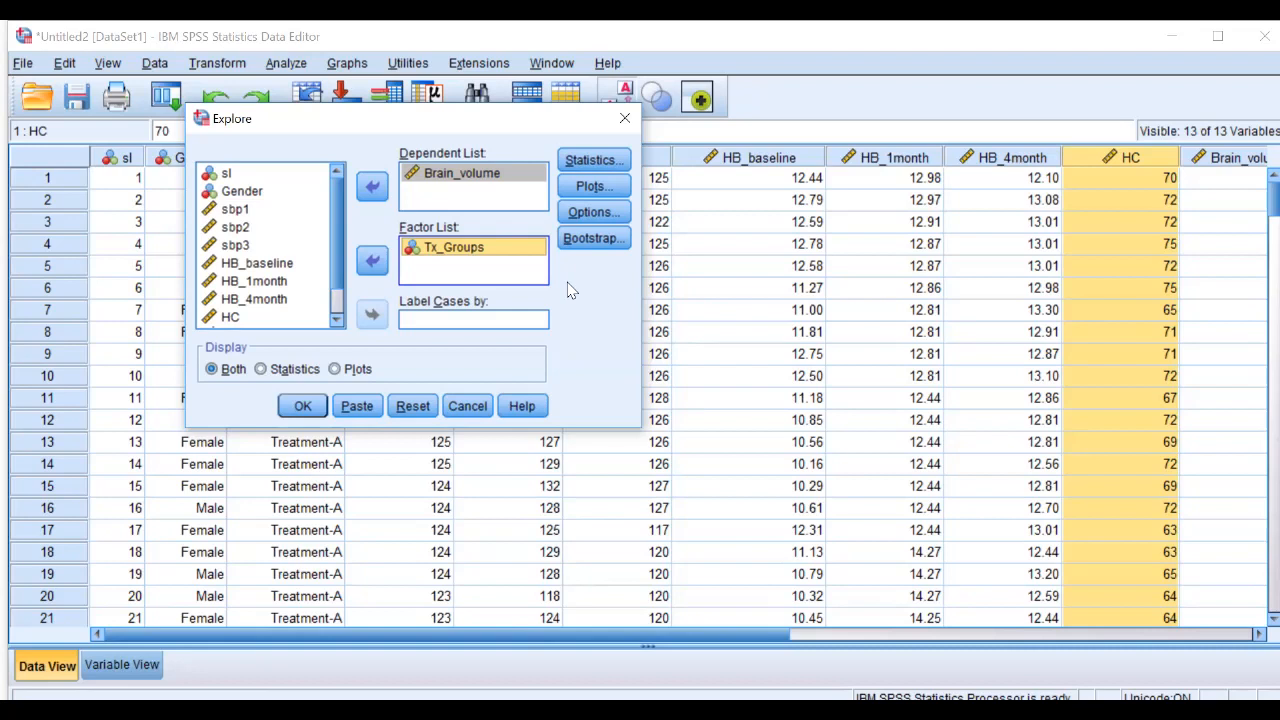
- Enable Histogram and Normality plots with tests, turn off Stem-and-leaf, and run the Explore analysis
{"action": "left_click", "coordinate": [614, 189]}
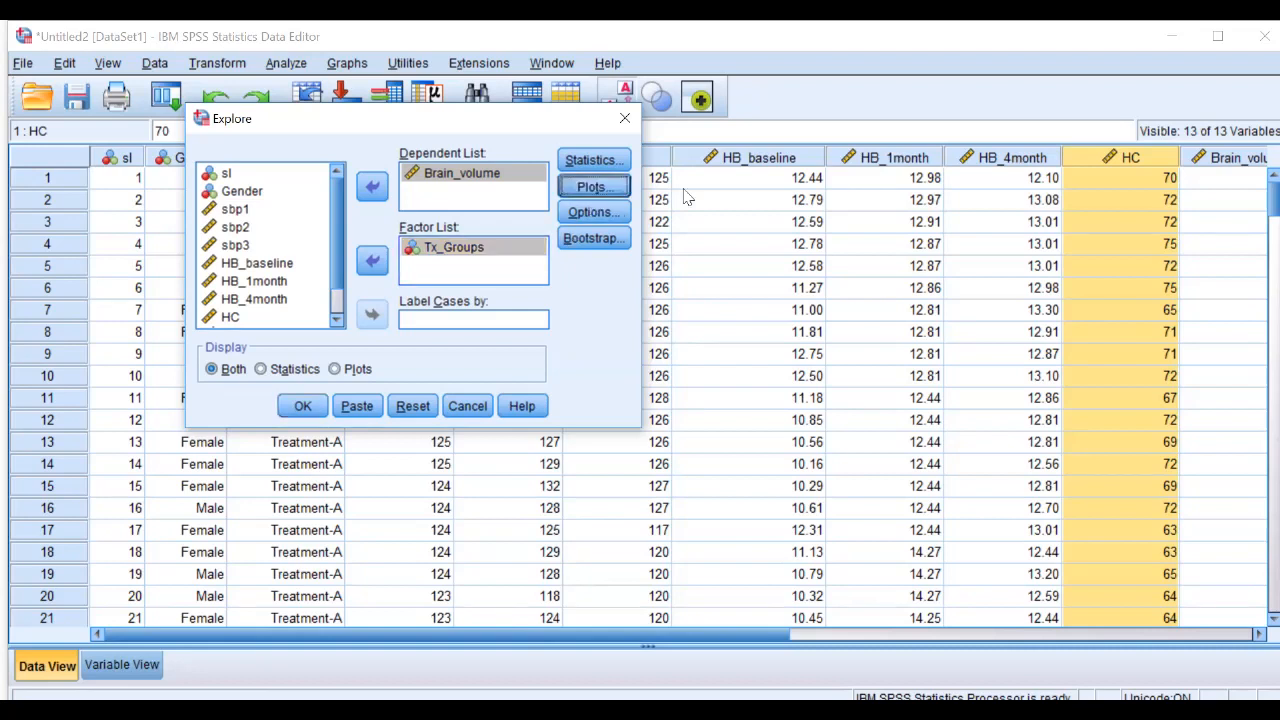
{"action": "left_click", "coordinate": [767, 200]}
{"action": "left_click", "coordinate": [767, 178]}
{"action": "left_click", "coordinate": [597, 258]}
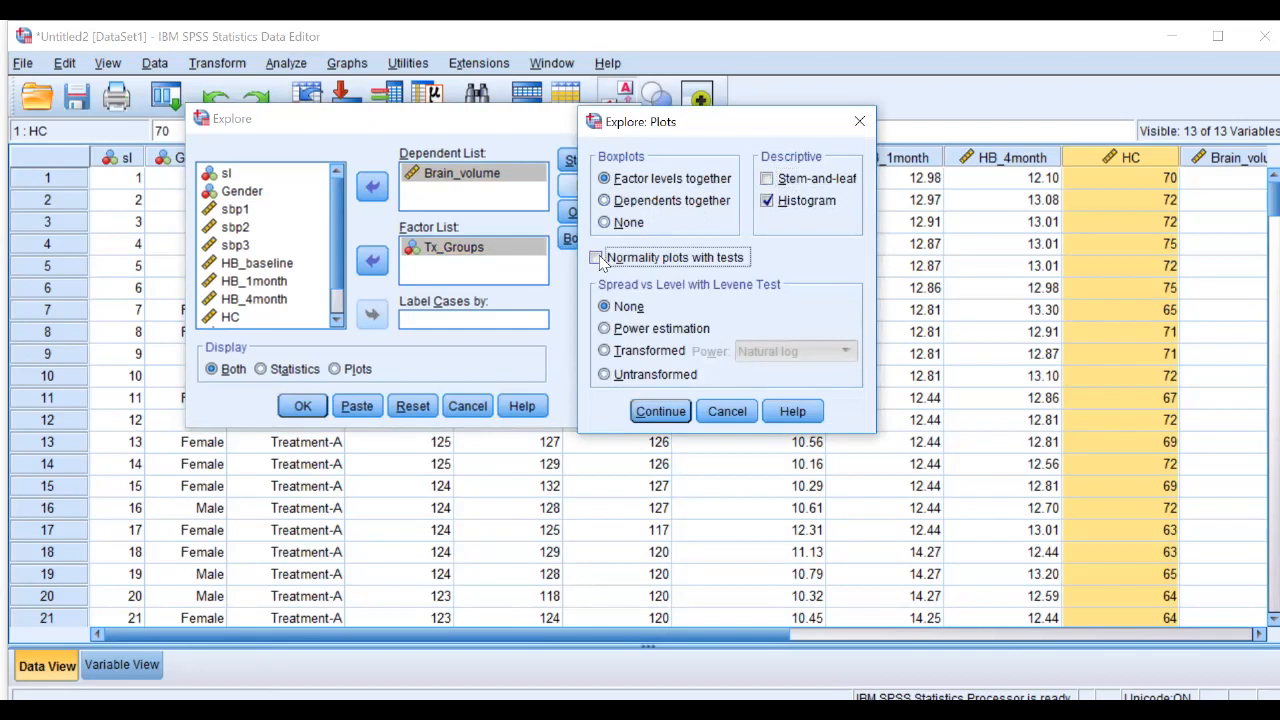
{"action": "left_click", "coordinate": [660, 414]}
{"action": "left_click", "coordinate": [664, 416]}
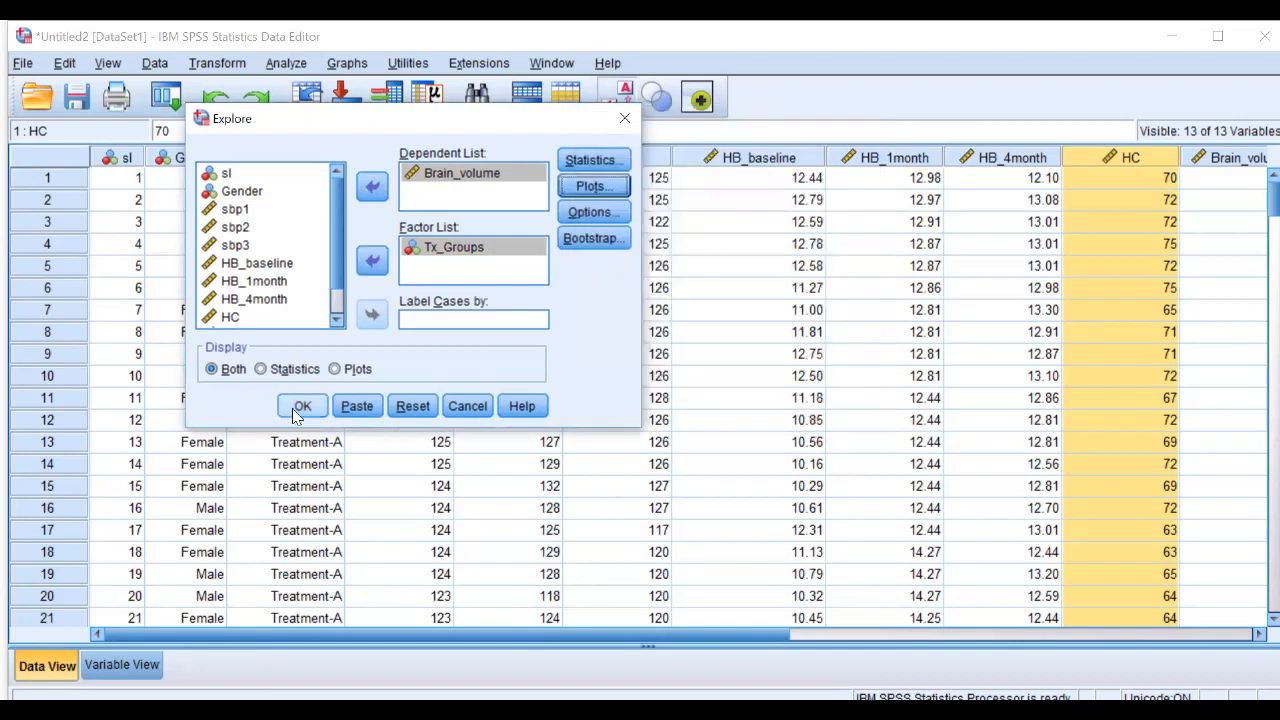
{"action": "left_click", "coordinate": [300, 407]}
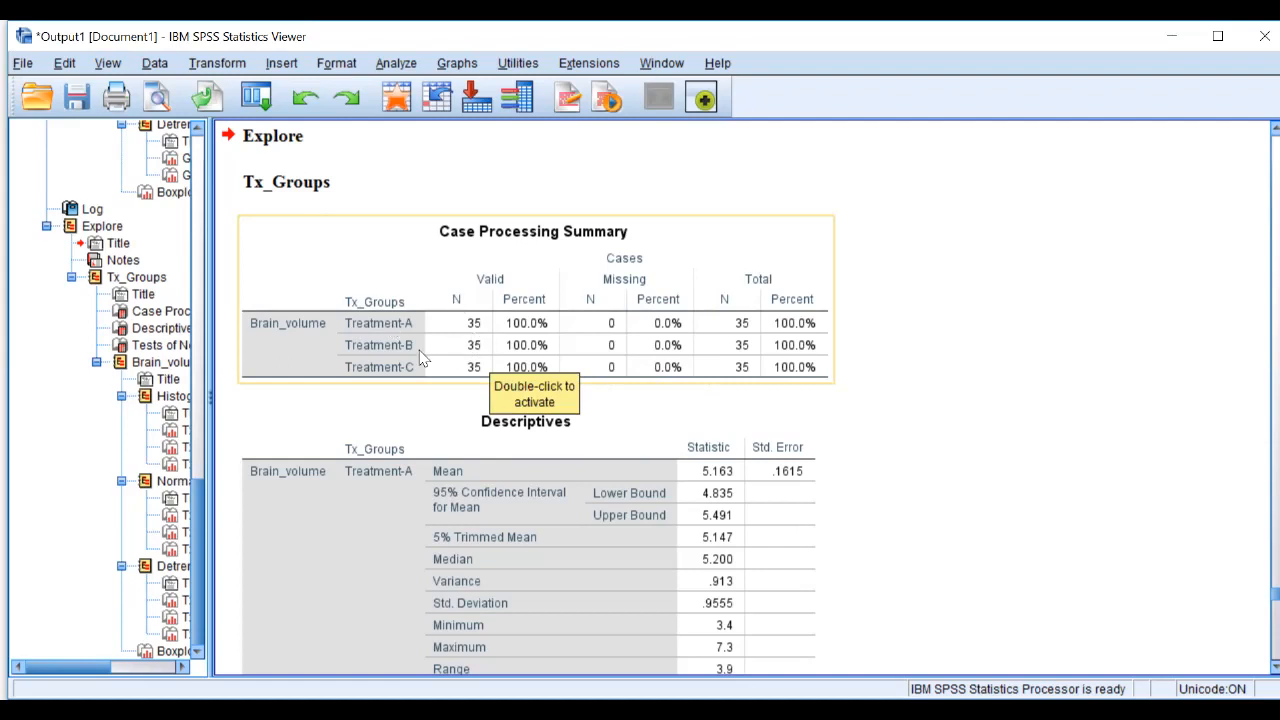
- Review the Case Processing Summary, Descriptives and Tests of Normality tables of Brain_volume for the three treatment groups
{"action": "scroll", "coordinate": [432, 360], "scroll_direction": "down", "scroll_amount": 3}
{"action": "scroll", "coordinate": [432, 357], "scroll_direction": "down", "scroll_amount": 15}
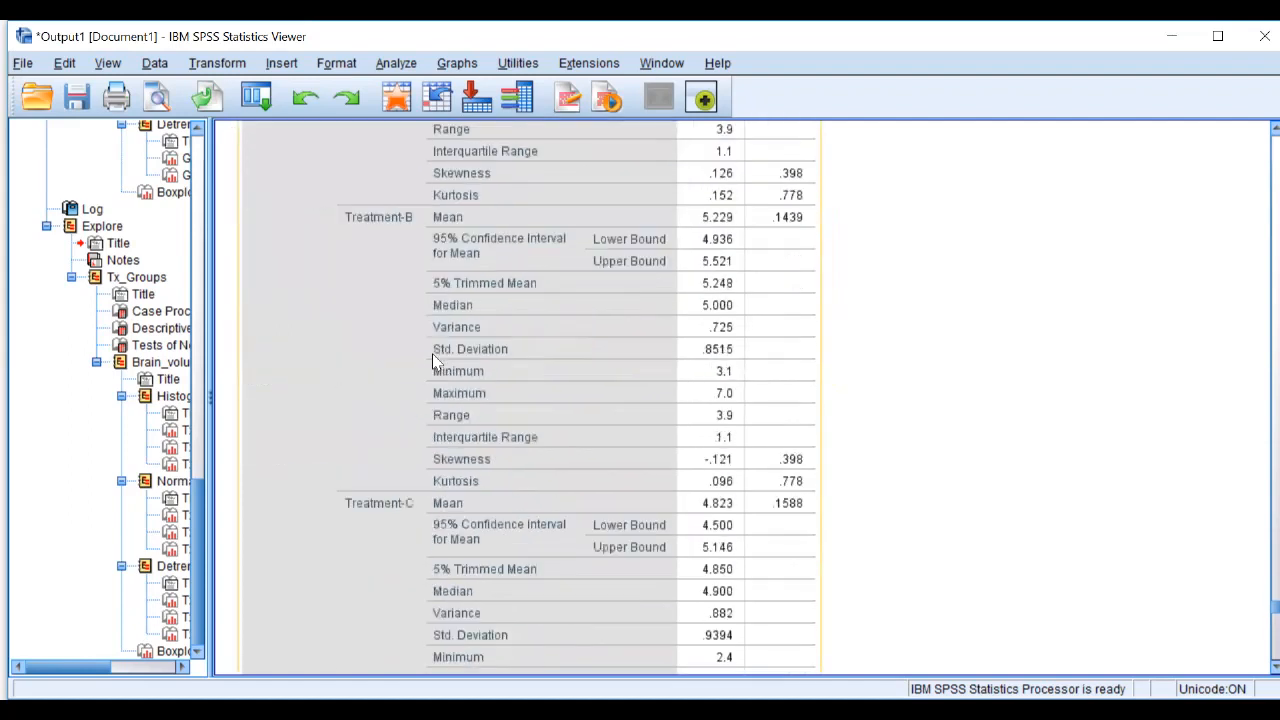
{"action": "scroll", "coordinate": [432, 360], "scroll_direction": "up", "scroll_amount": 2}
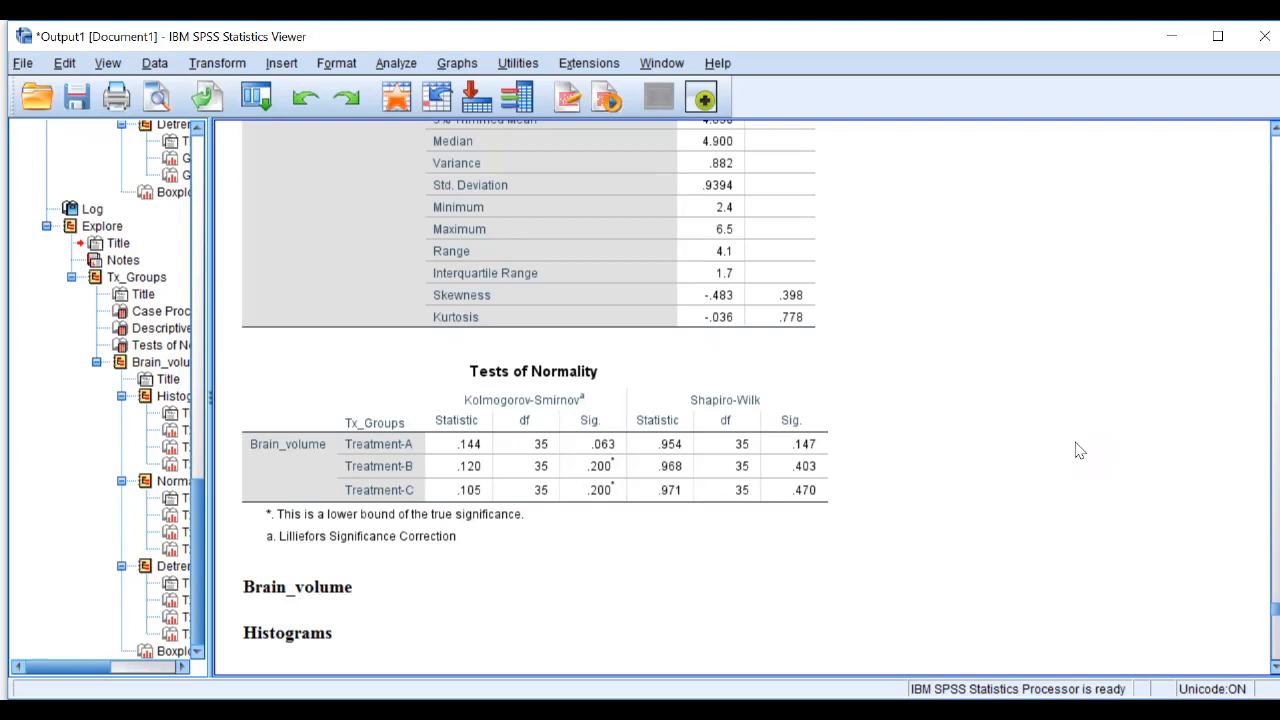
{"action": "left_click", "coordinate": [742, 488]}
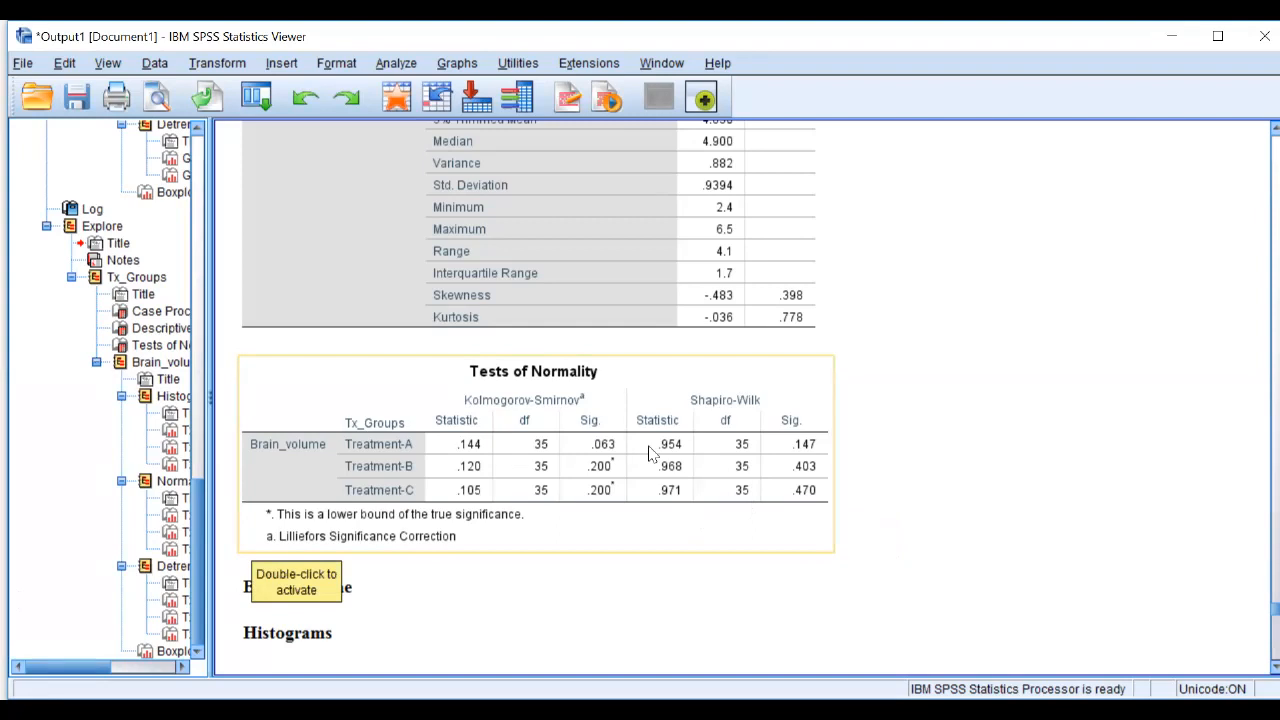
- Examine the Brain_volume histograms, Normal and Detrended Q-Q Plots, and boxplots by Tx_Groups to judge normality
{"action": "scroll", "coordinate": [648, 453], "scroll_direction": "down", "scroll_amount": 15}
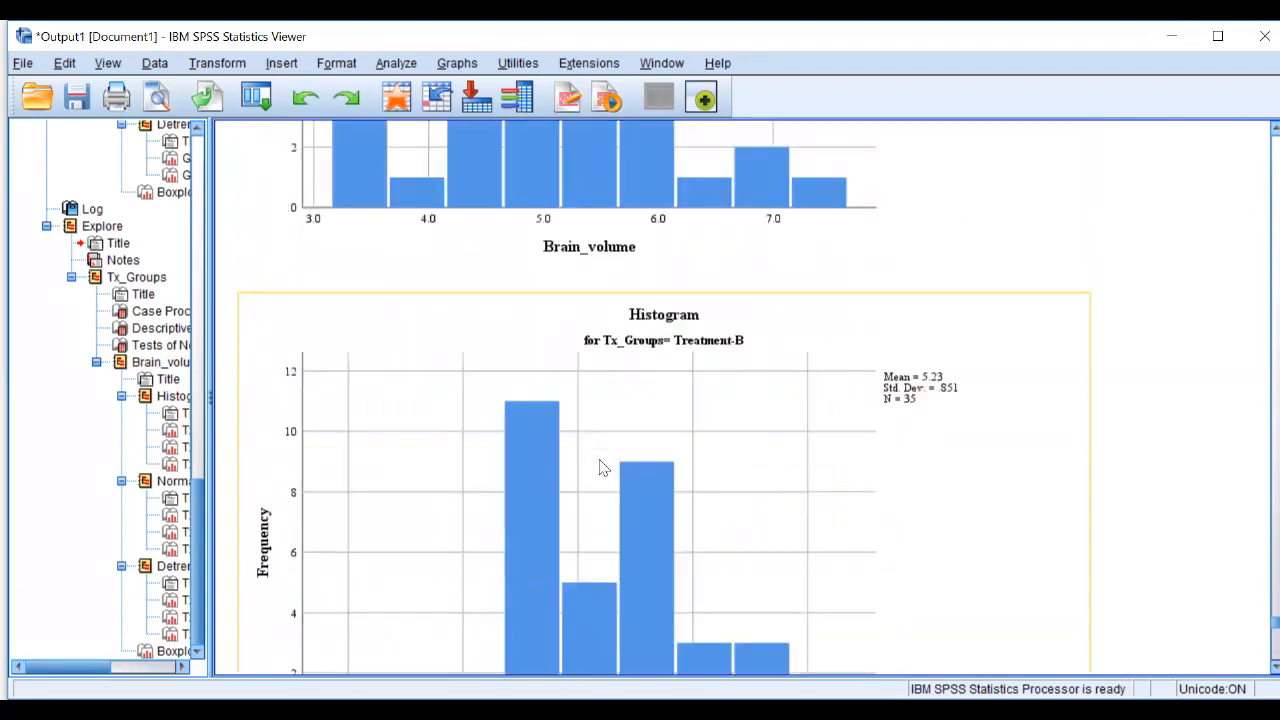
{"action": "scroll", "coordinate": [600, 467], "scroll_direction": "down", "scroll_amount": 10}
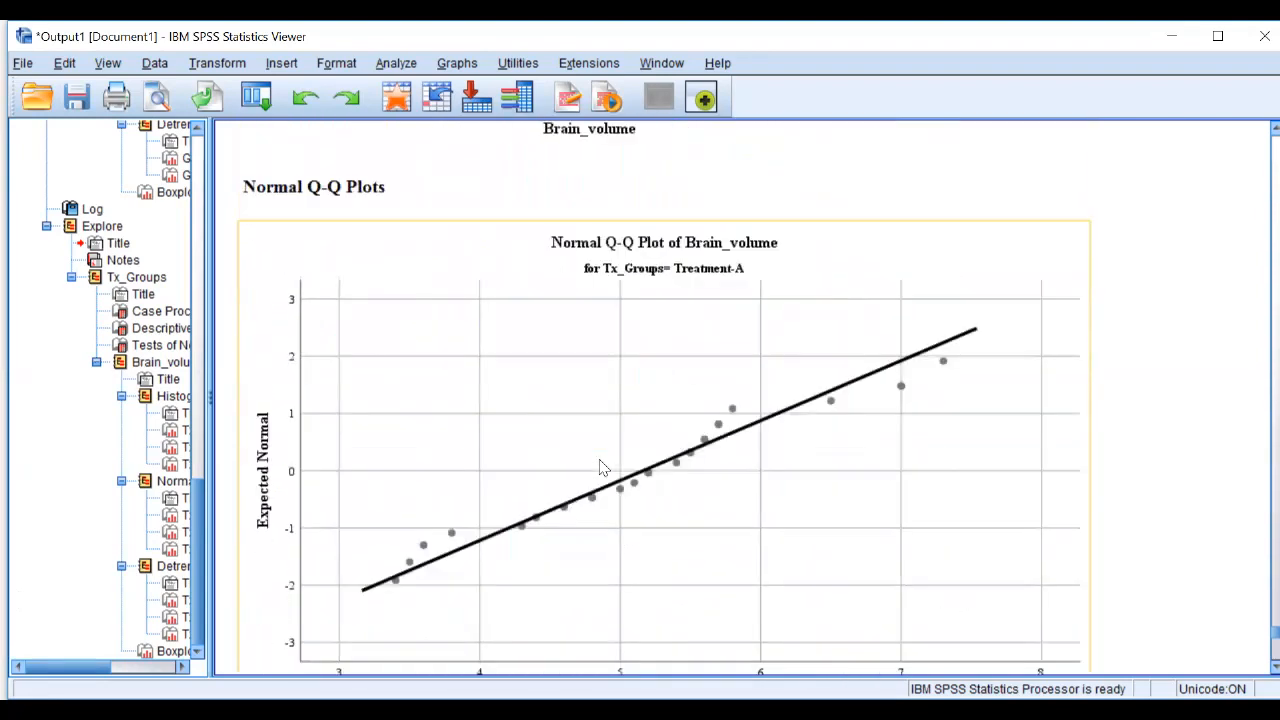
{"action": "scroll", "coordinate": [600, 467], "scroll_direction": "down", "scroll_amount": 14}
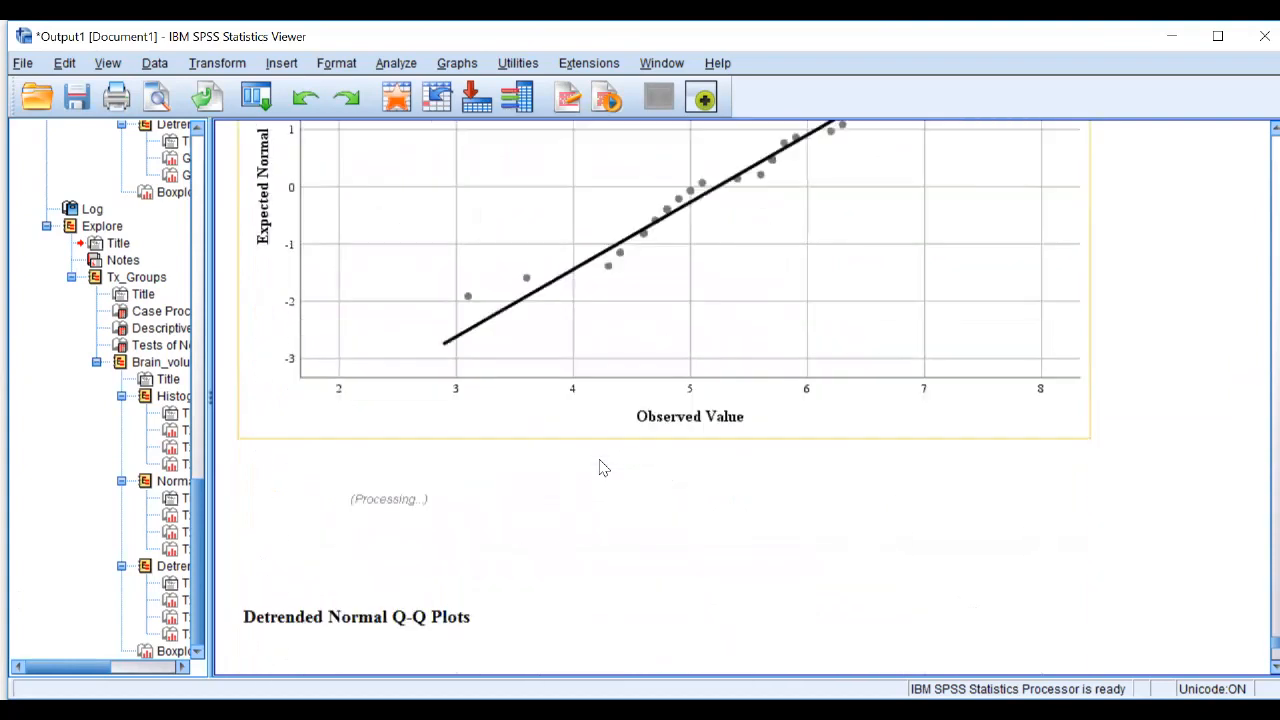
{"action": "scroll", "coordinate": [600, 467], "scroll_direction": "down", "scroll_amount": 14}
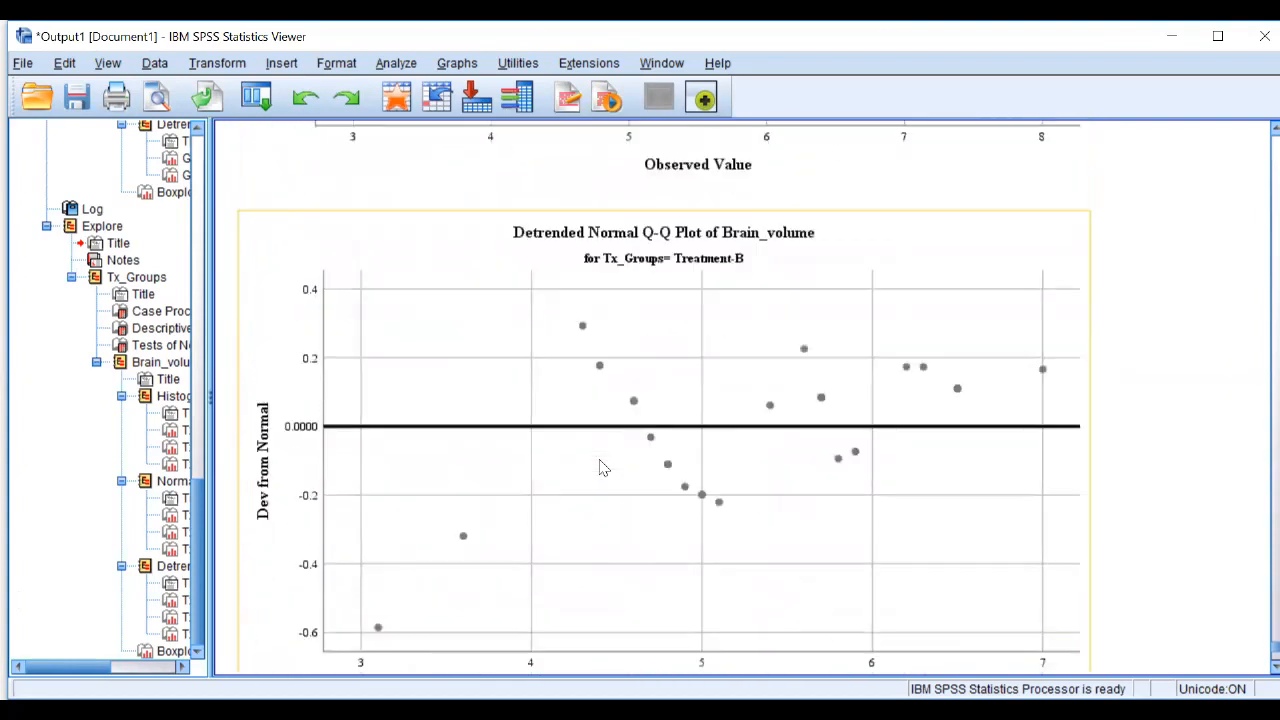
{"action": "scroll", "coordinate": [600, 467], "scroll_direction": "down", "scroll_amount": 5}
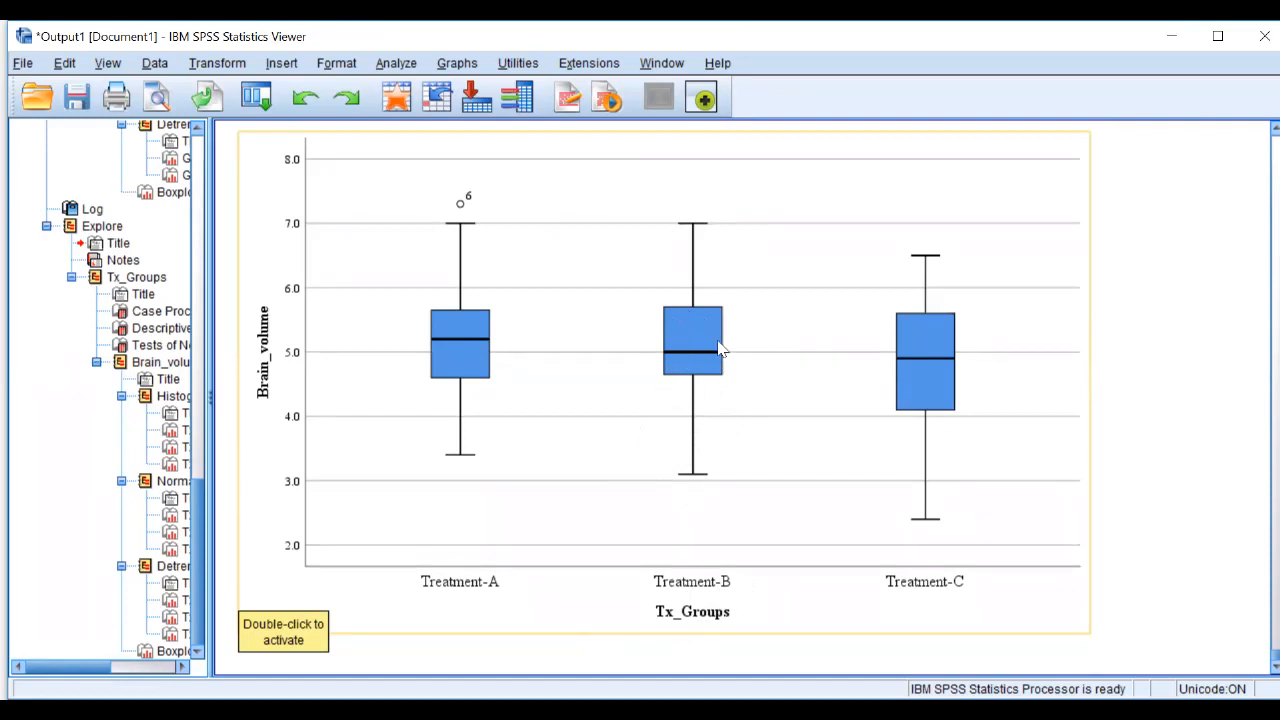
- Recheck the Tests of Normality table against the Brain_volume plots and boxplots, and switch back to the PowerPoint presentation
{"action": "scroll", "coordinate": [718, 347], "scroll_direction": "up", "scroll_amount": 20}
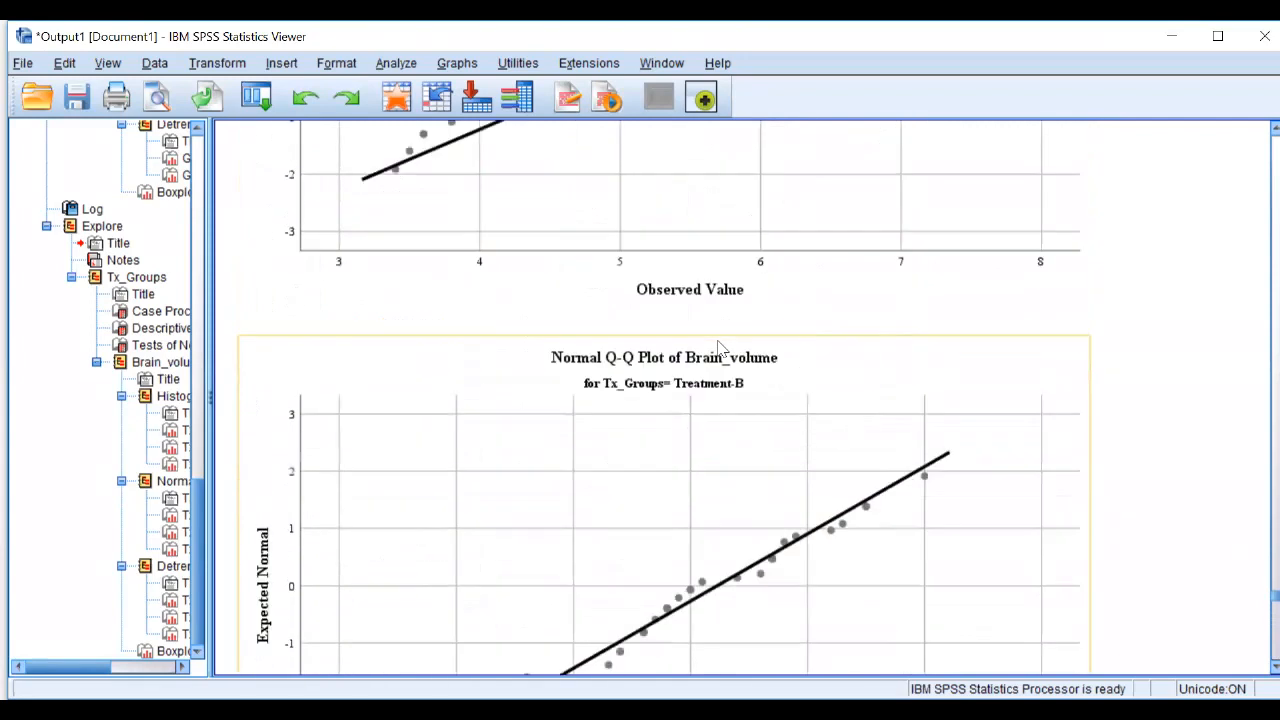
{"action": "scroll", "coordinate": [718, 347], "scroll_direction": "up", "scroll_amount": 20}
{"action": "scroll", "coordinate": [570, 395], "scroll_direction": "up", "scroll_amount": 3}
{"action": "scroll", "coordinate": [586, 440], "scroll_direction": "down", "scroll_amount": 9}
{"action": "scroll", "coordinate": [648, 265], "scroll_direction": "up", "scroll_amount": 3}
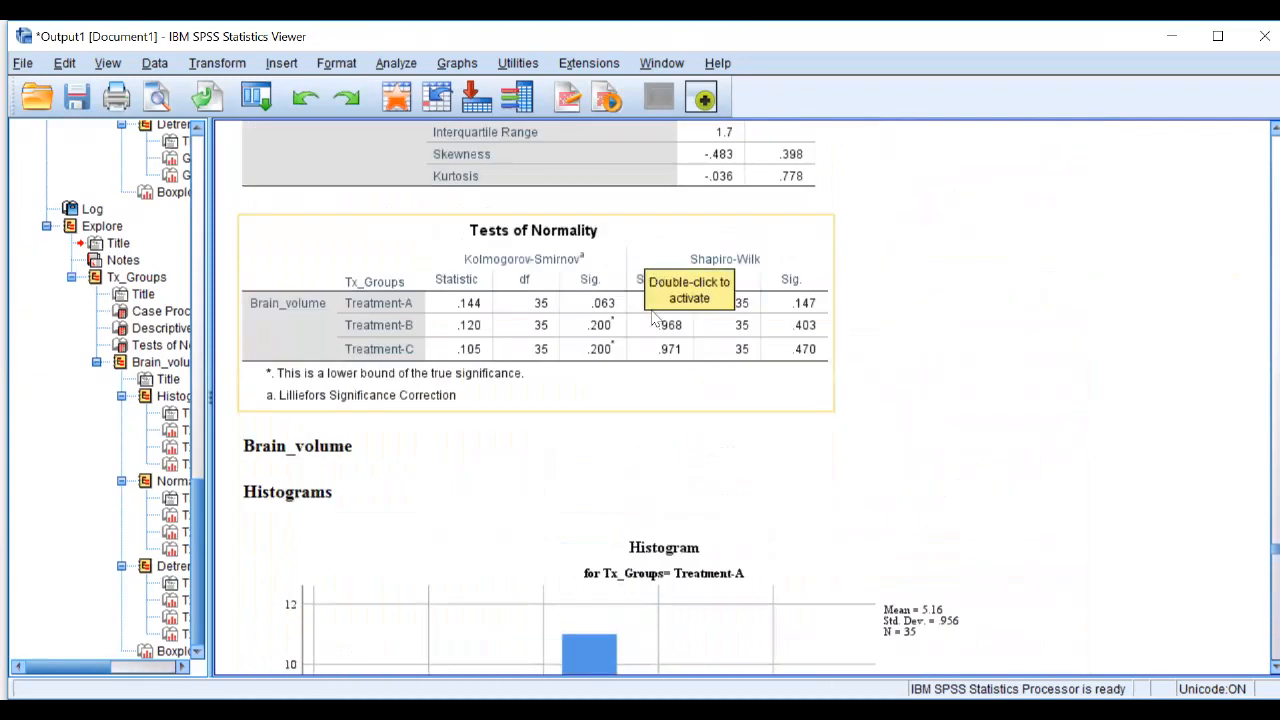
{"action": "scroll", "coordinate": [708, 460], "scroll_direction": "down", "scroll_amount": 15}
{"action": "scroll", "coordinate": [708, 462], "scroll_direction": "down", "scroll_amount": 10}
{"action": "scroll", "coordinate": [706, 463], "scroll_direction": "down", "scroll_amount": 15}
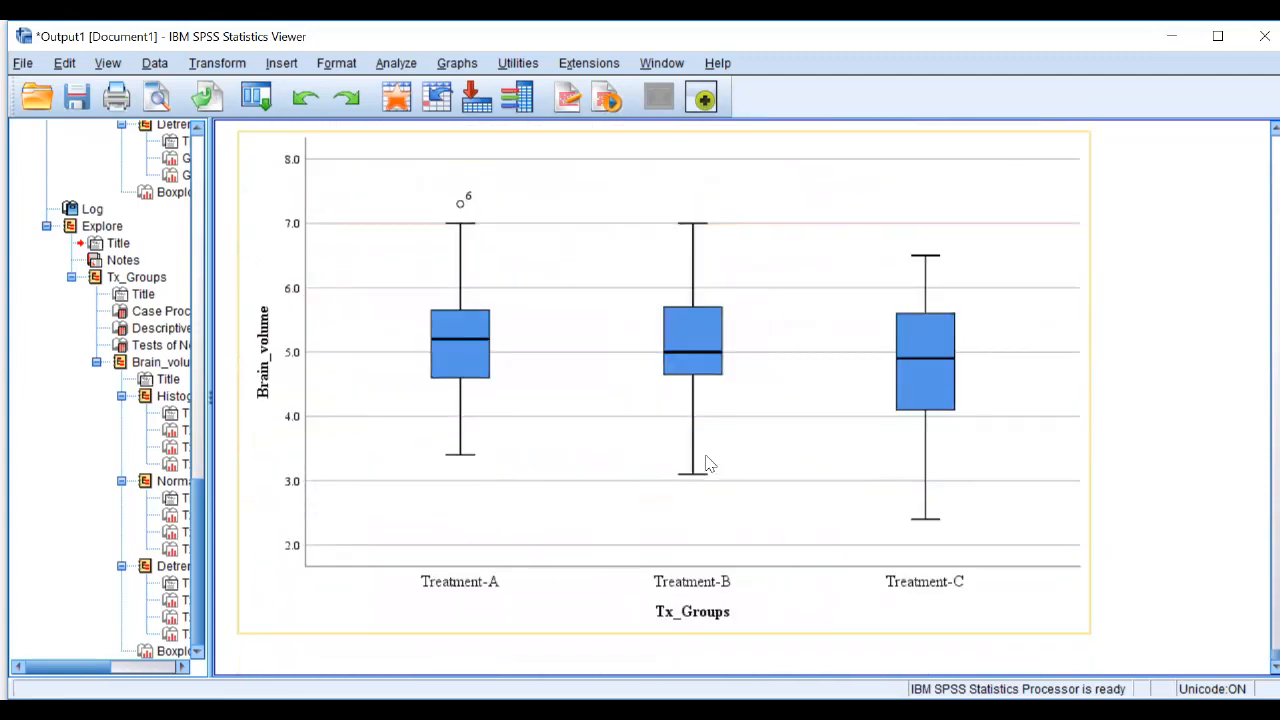
{"action": "scroll", "coordinate": [706, 463], "scroll_direction": "up", "scroll_amount": 20}
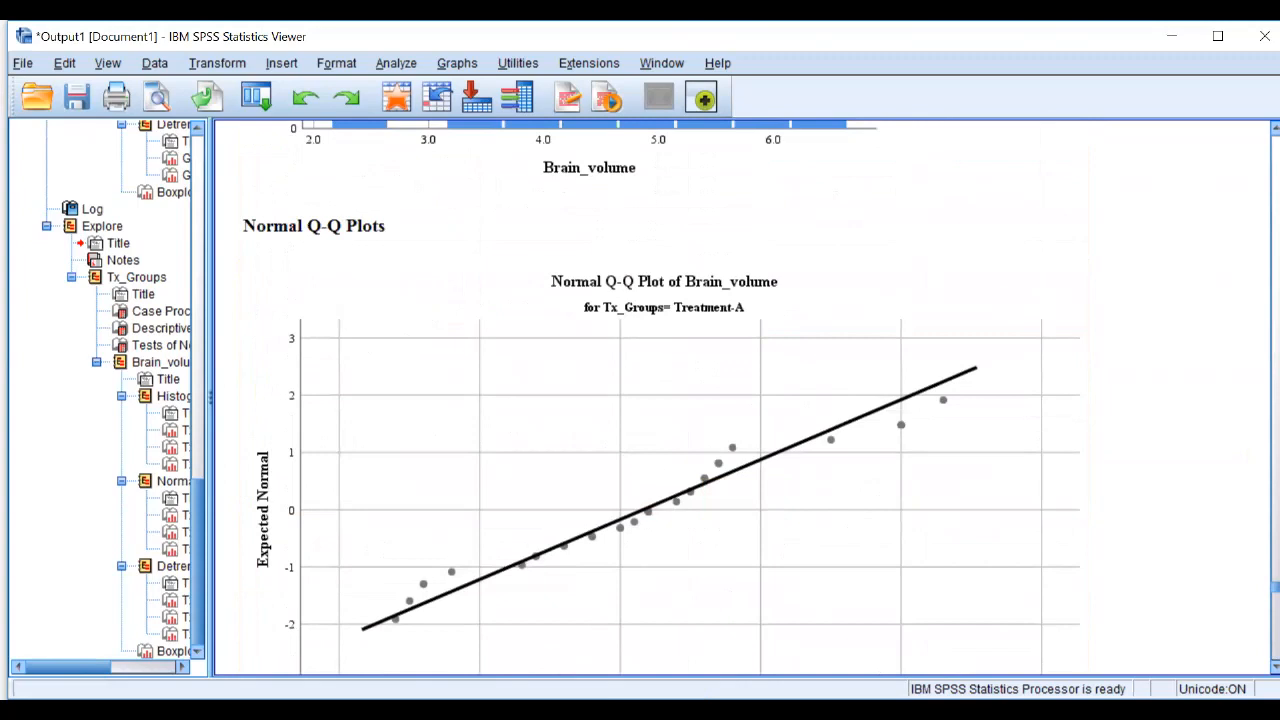
{"action": "key", "text": "alt+Tab"}
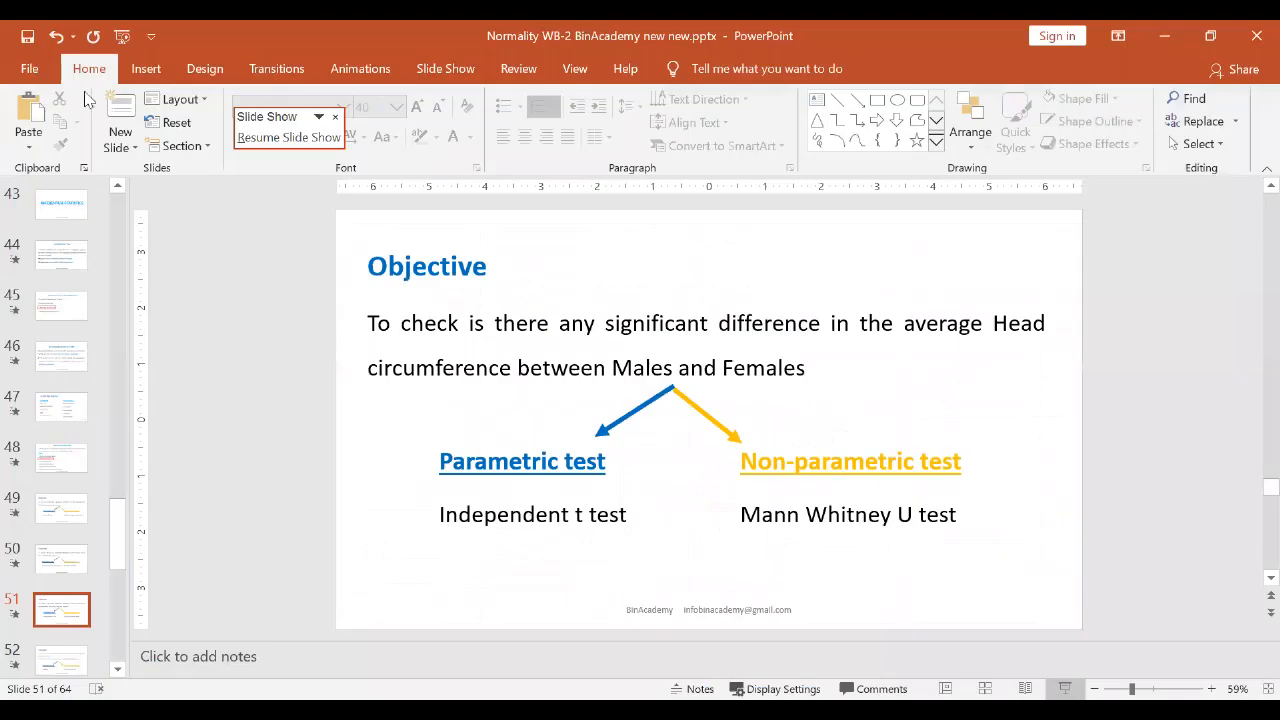